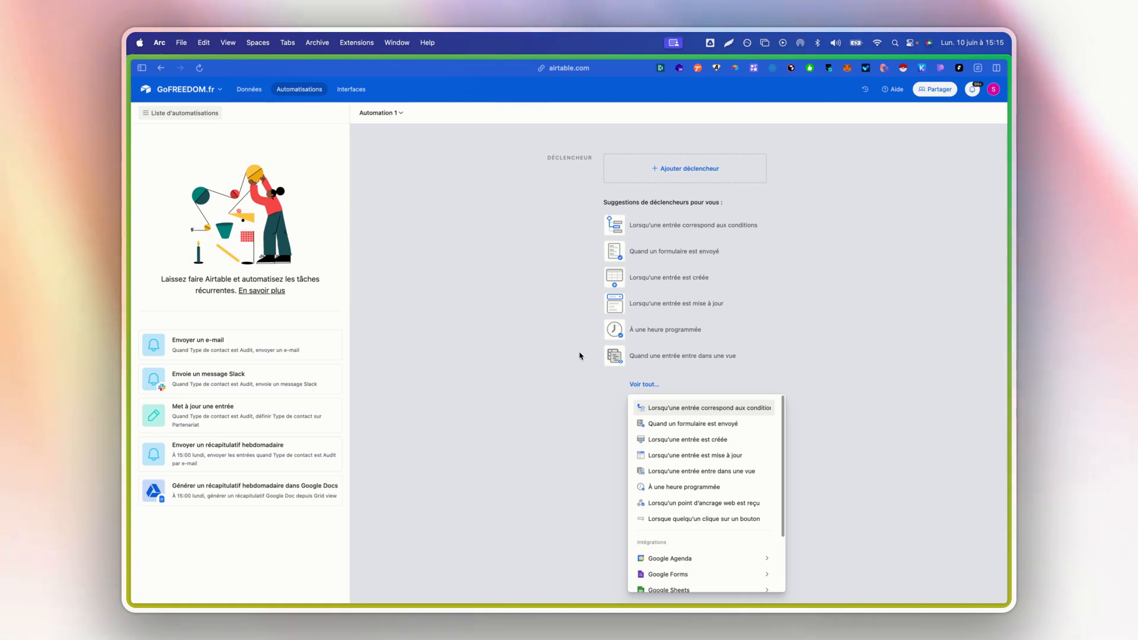
- Close the trigger list and examine all fields of the Contact table's record, from Formulaire to the creation date
click(464, 266)
click(254, 89)
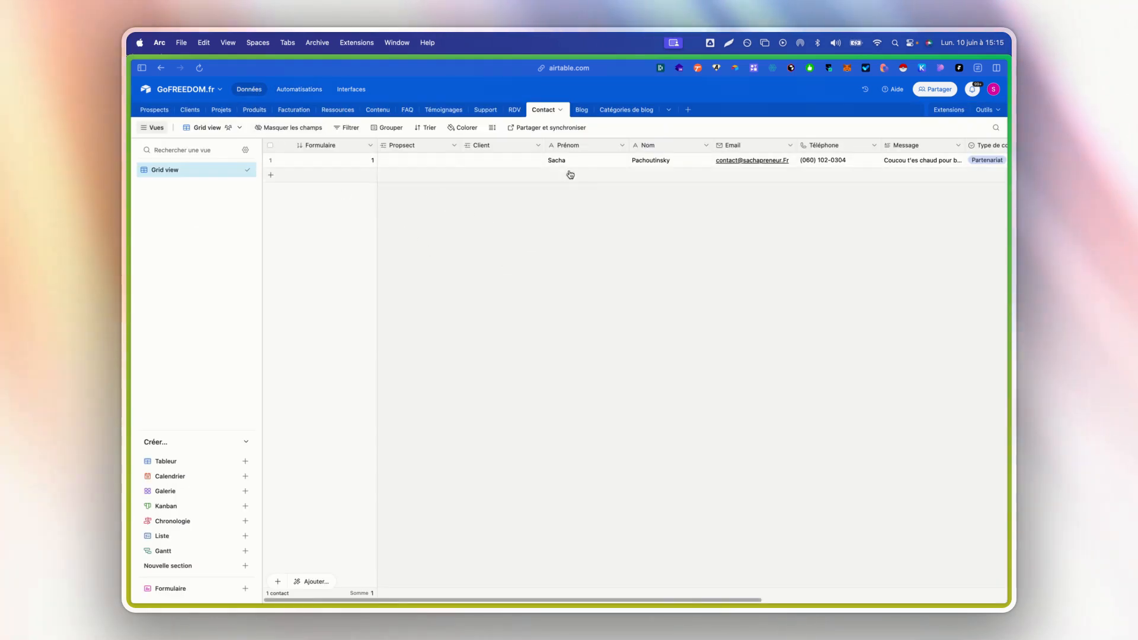
scroll(595, 173, right, 5)
scroll(595, 173, left, 5)
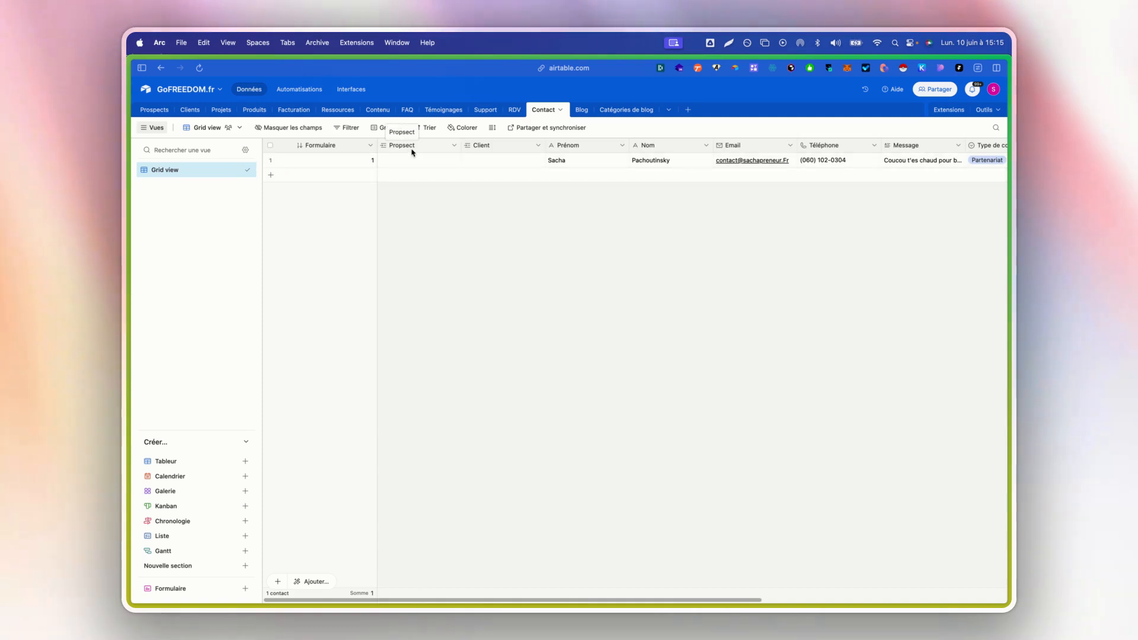
scroll(538, 192, right, 2)
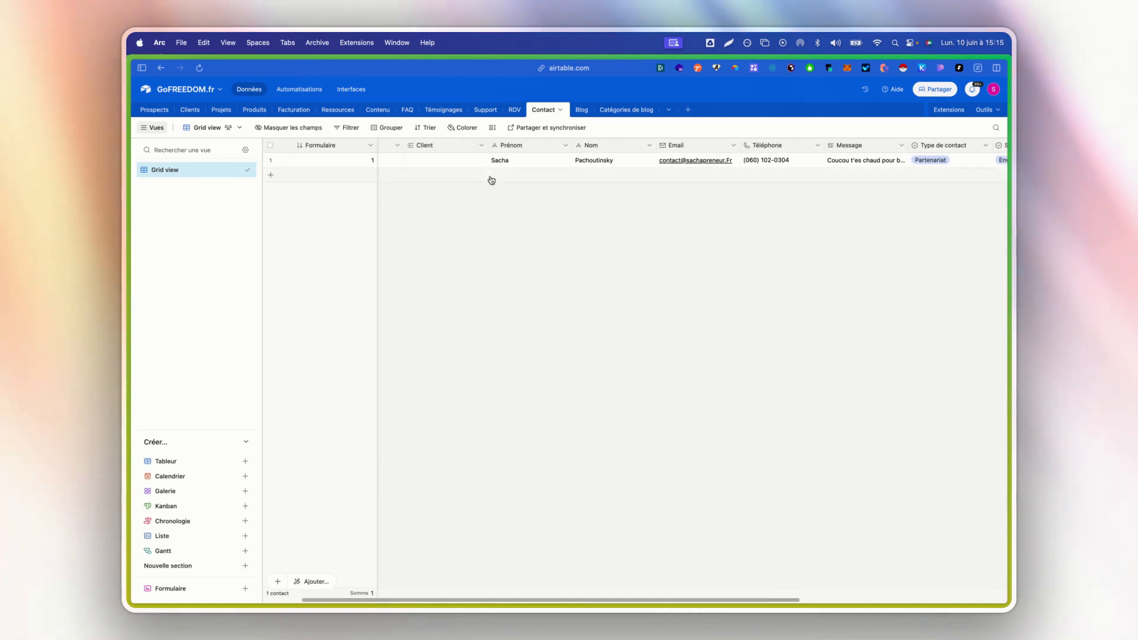
scroll(490, 178, right, 6)
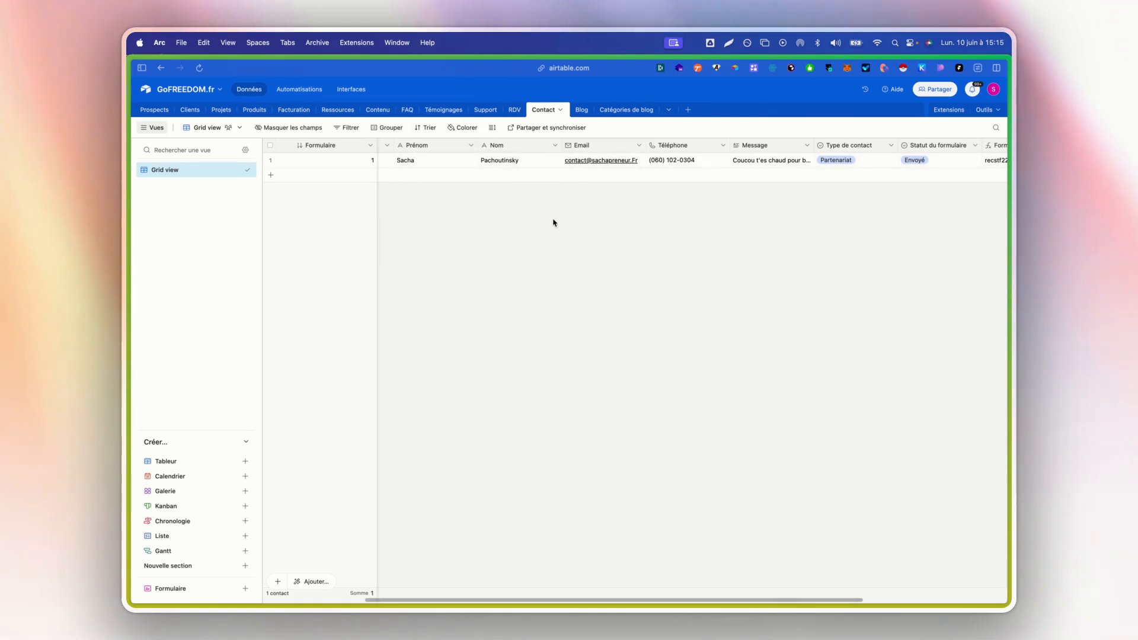
click(433, 161)
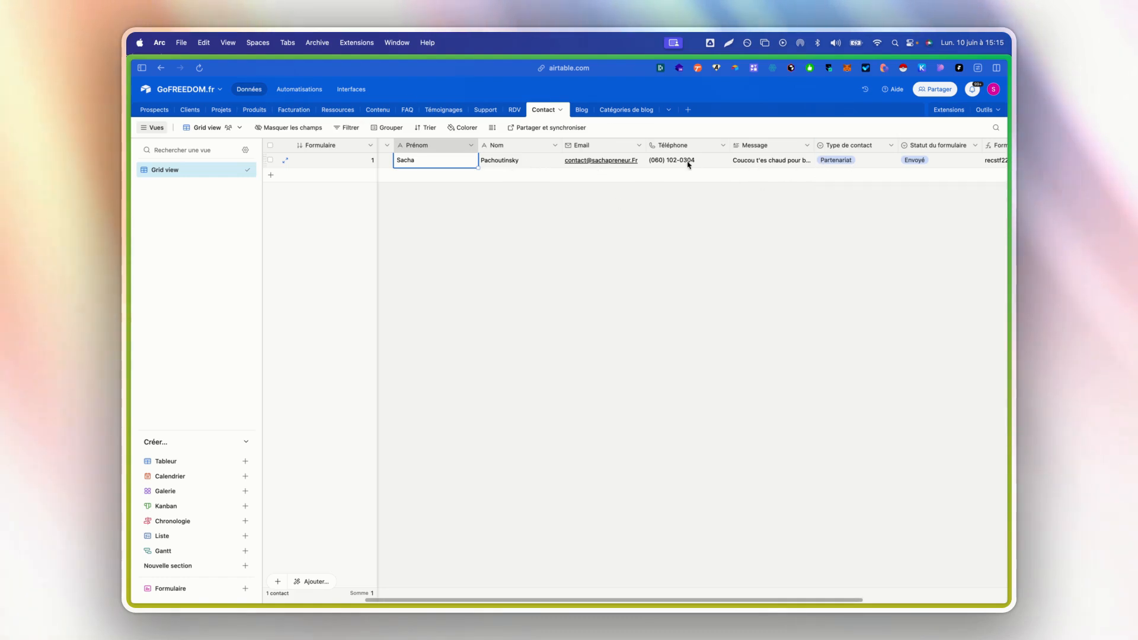
scroll(704, 170, right, 5)
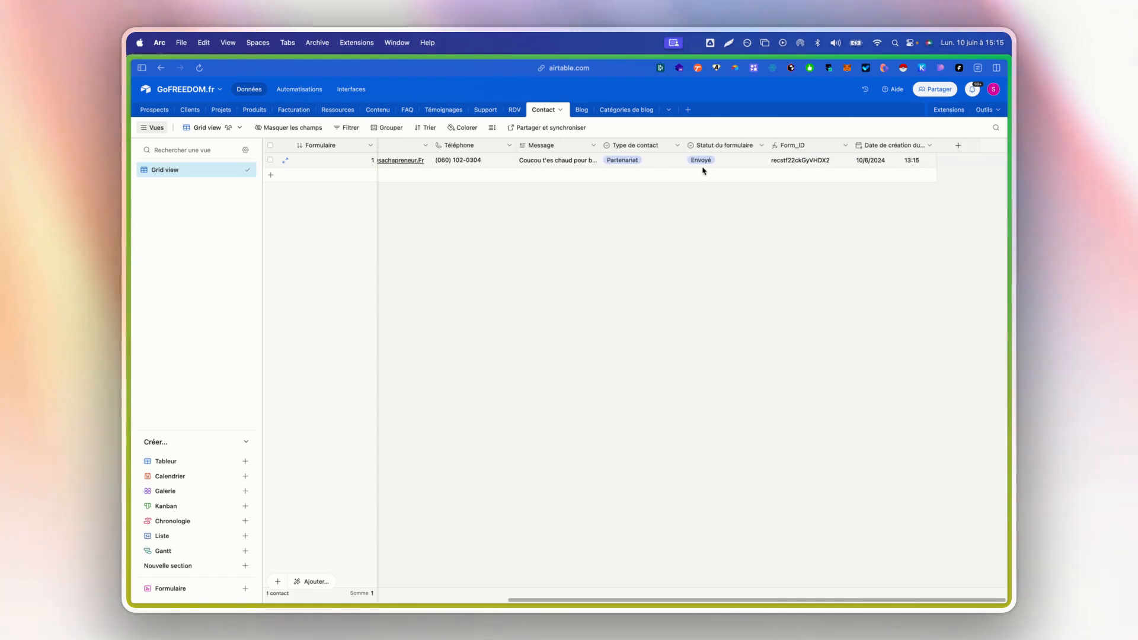
scroll(704, 170, left, 5)
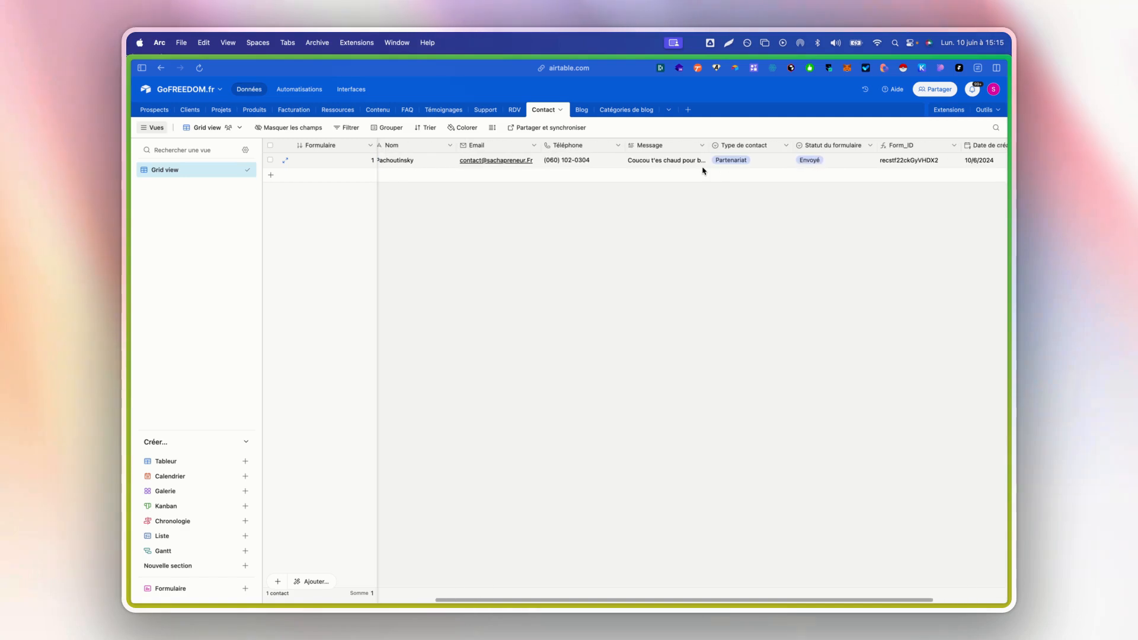
scroll(521, 163, left, 2)
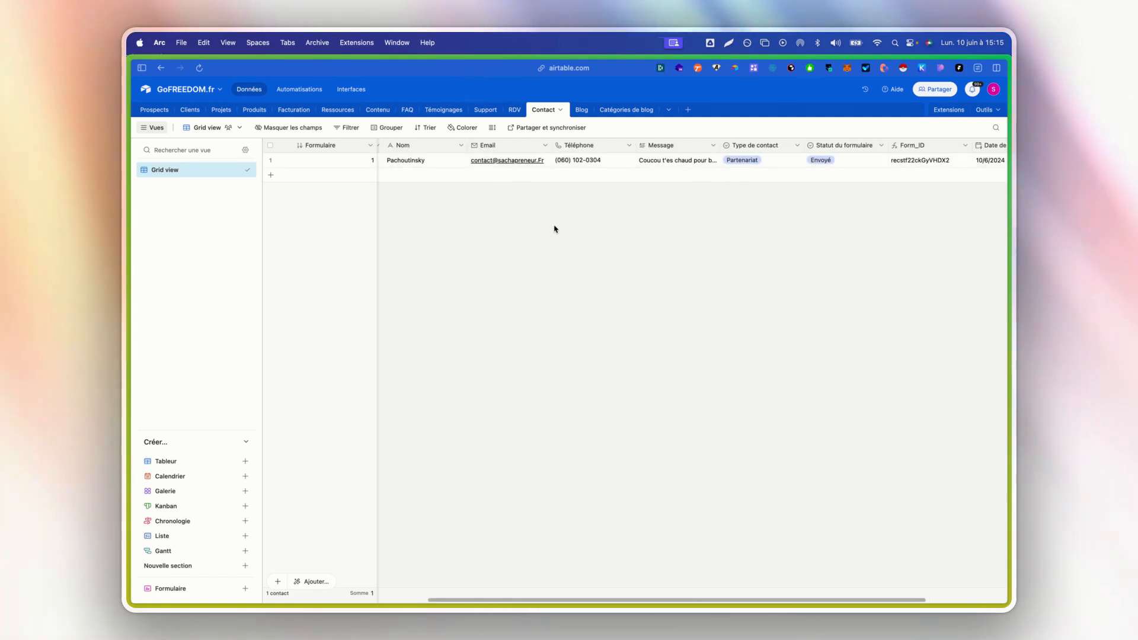
scroll(504, 153, left, 5)
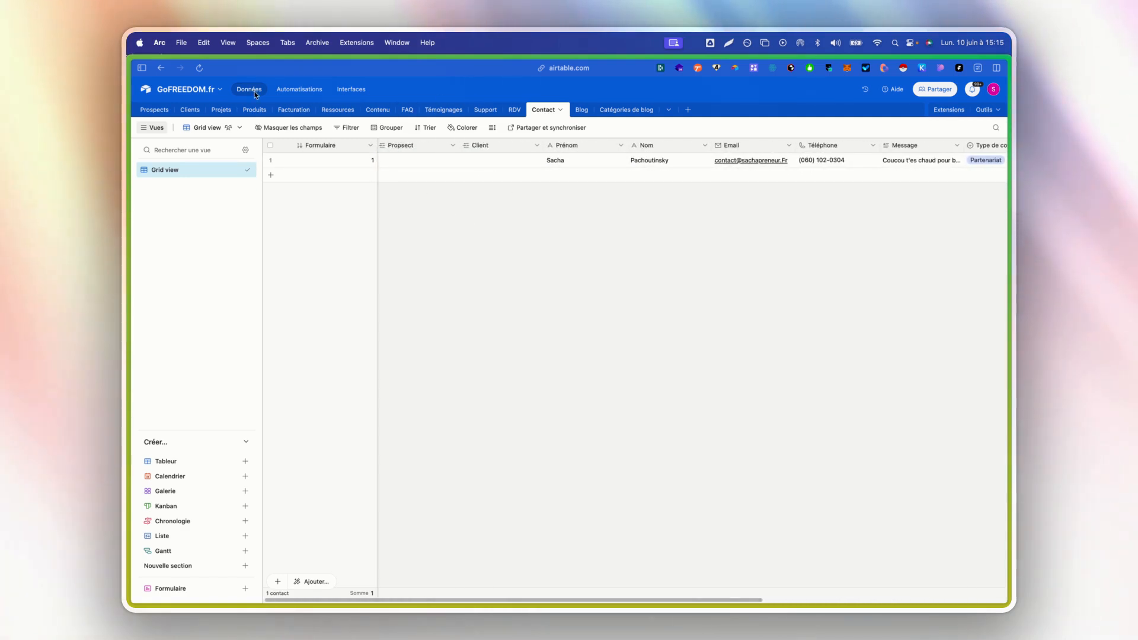
- Delete the empty fourth record from the Prospects table's Tous les prospects view
click(155, 112)
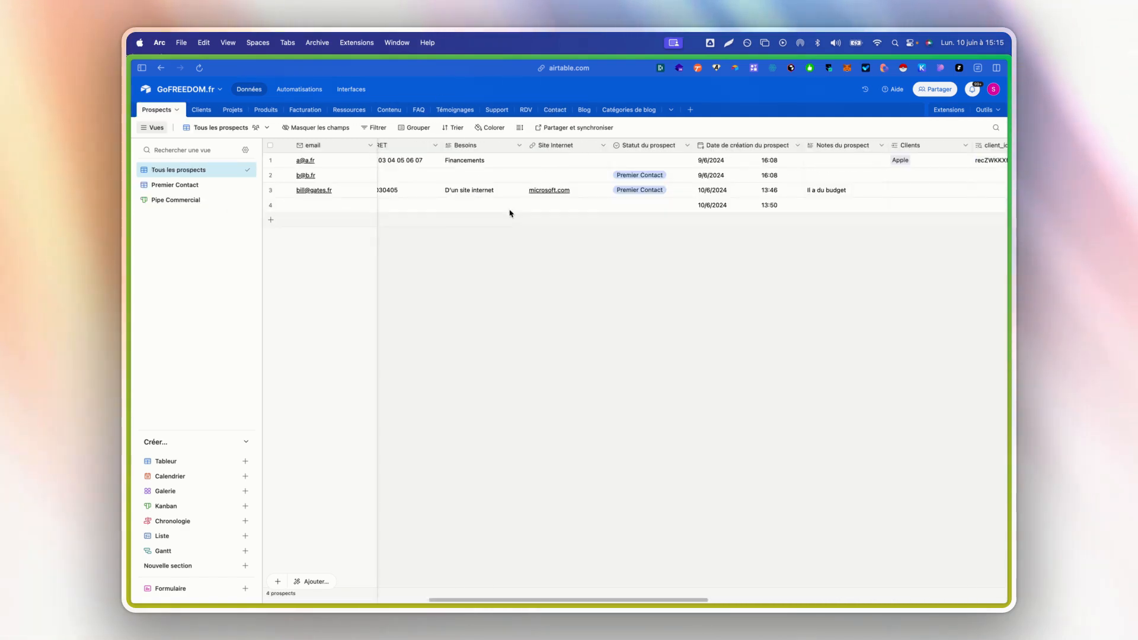
right_click(306, 212)
click(334, 374)
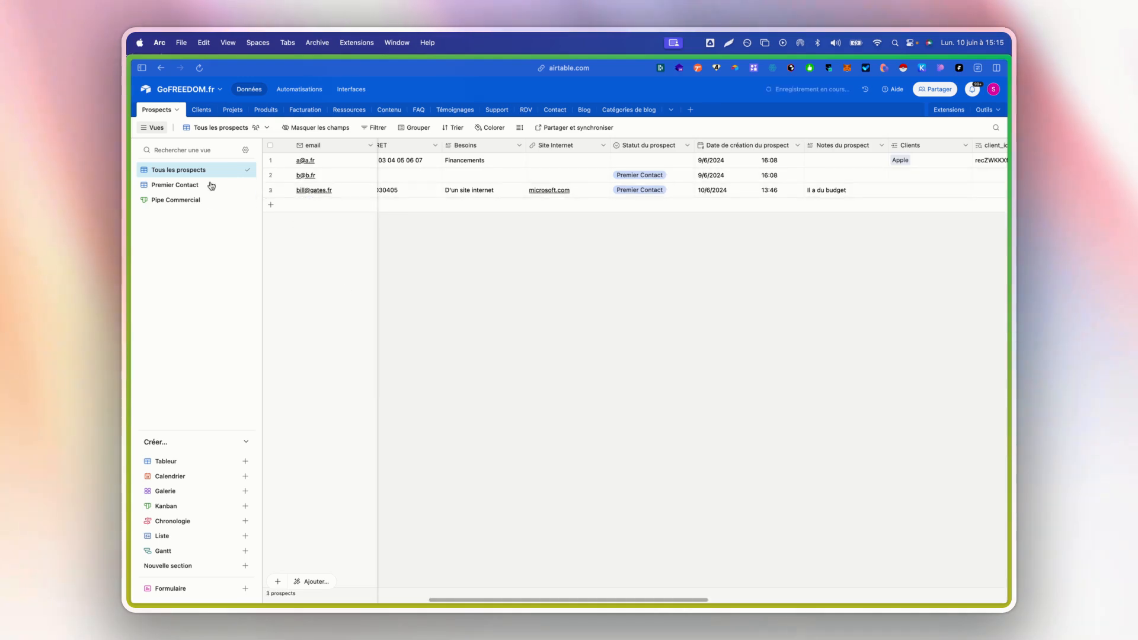
- Return to the automations and list all available triggers, examining the "Quand une entrée entre dans une vue" option
click(281, 89)
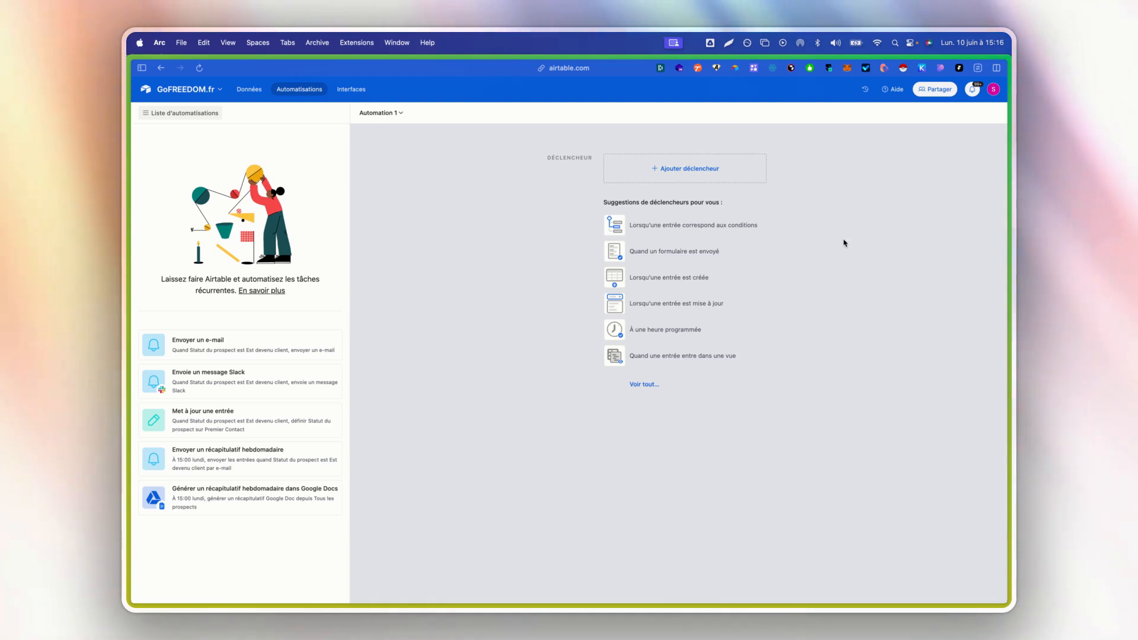
click(645, 385)
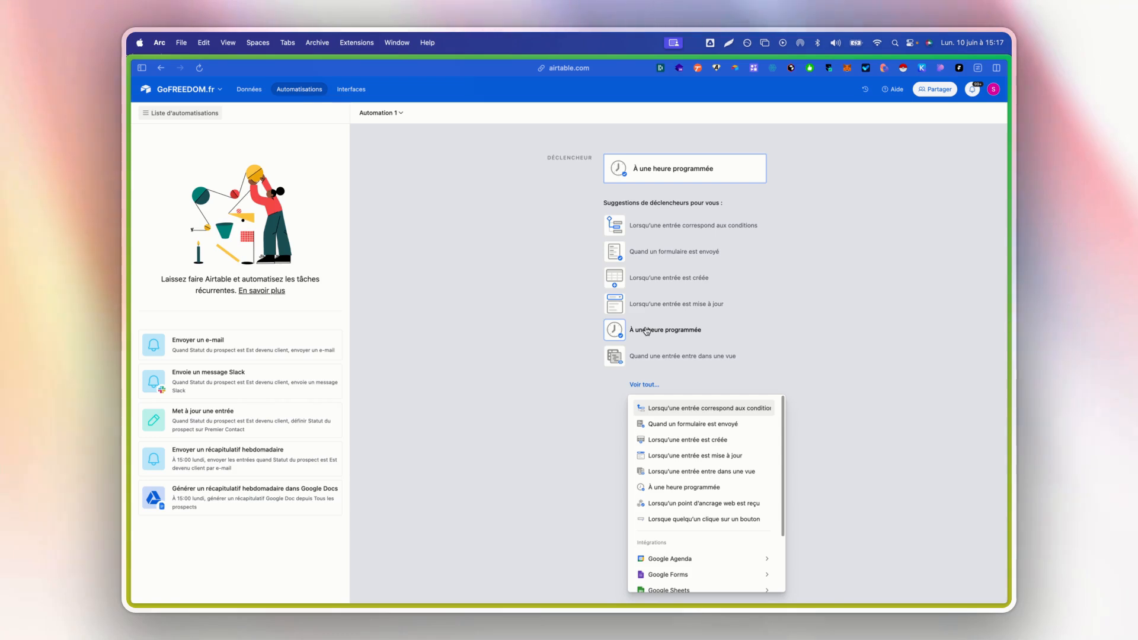
click(644, 357)
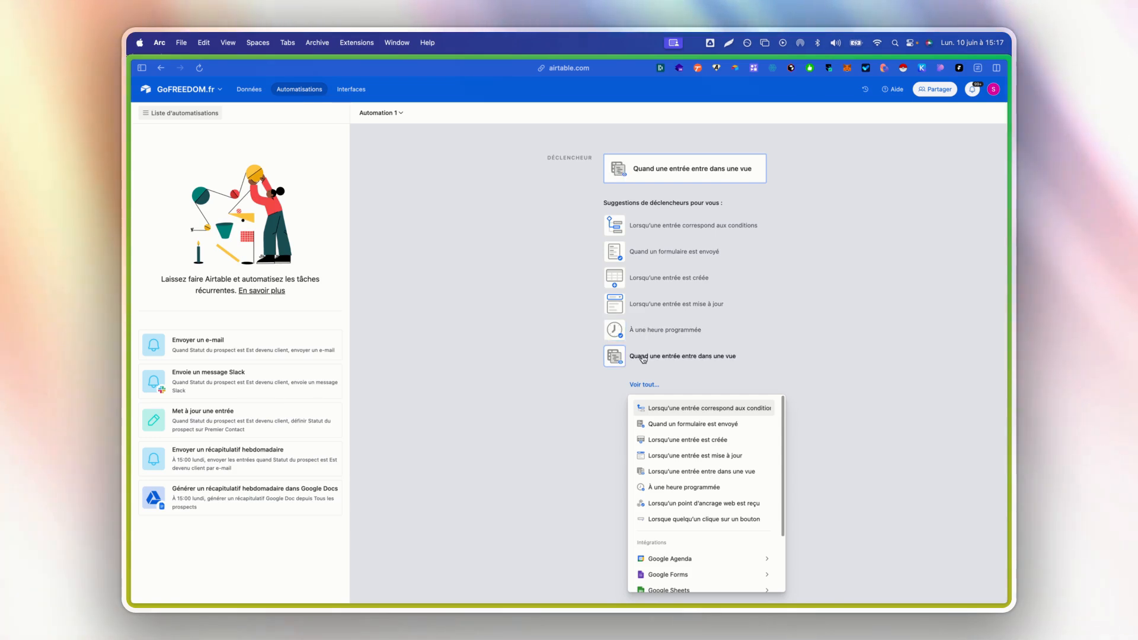
- Clear the second prospect's status, set it back to Premier Contact, and check the record in the Premier Contact view
click(264, 89)
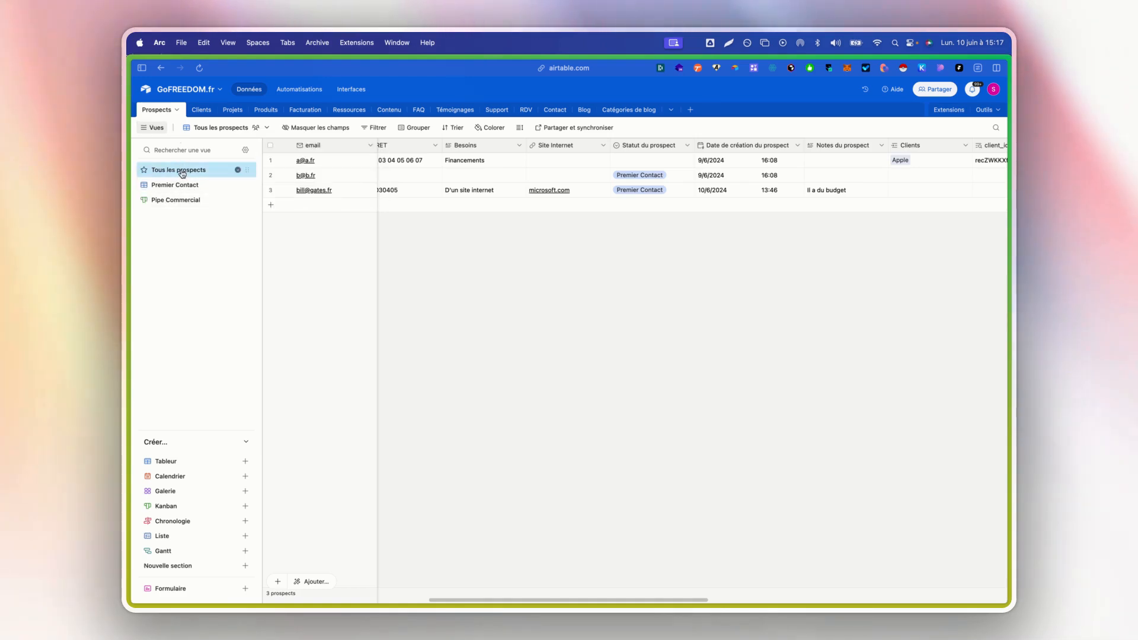
double_click(633, 175)
key(BackSpace)
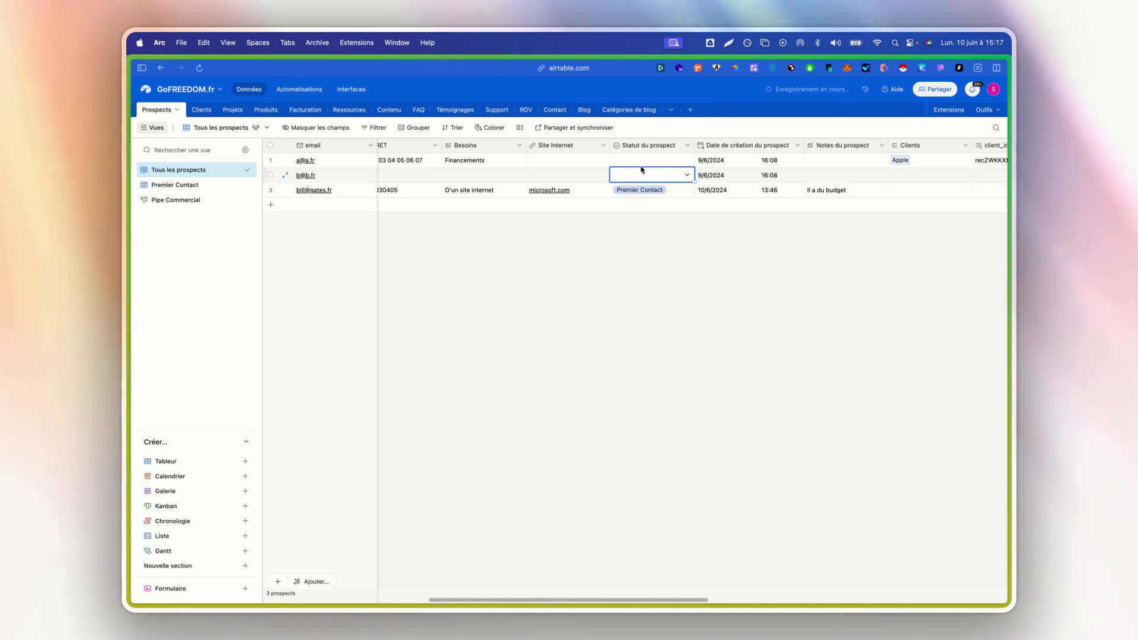
click(637, 178)
click(628, 221)
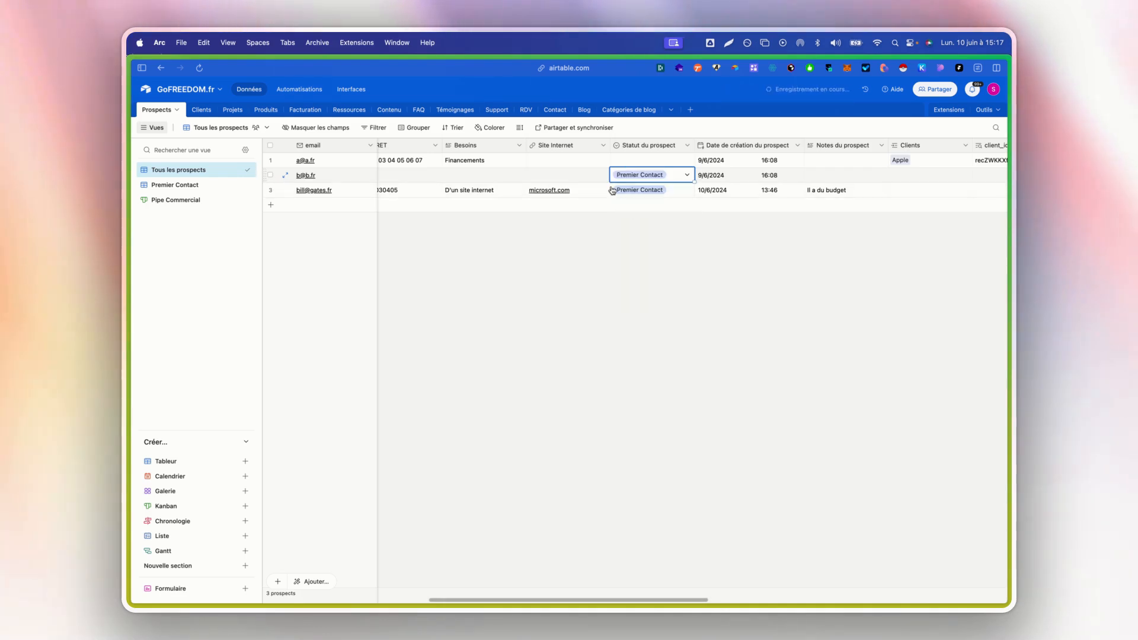
click(178, 185)
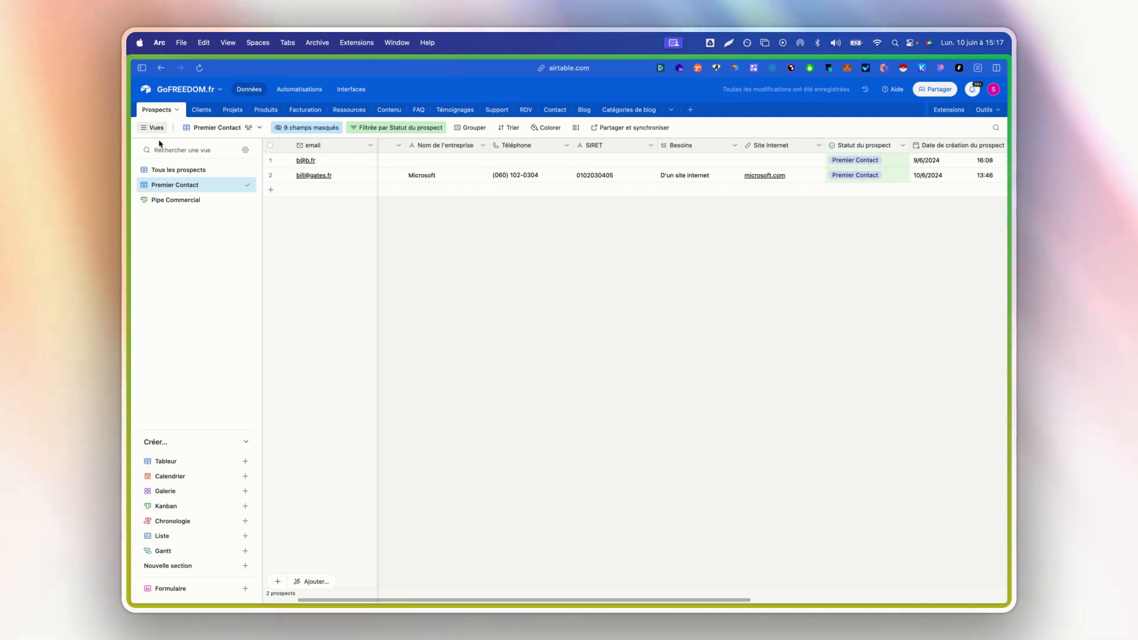
- Browse the automation's full trigger list, examining the events offered by the Google and Outlook integrations
click(300, 88)
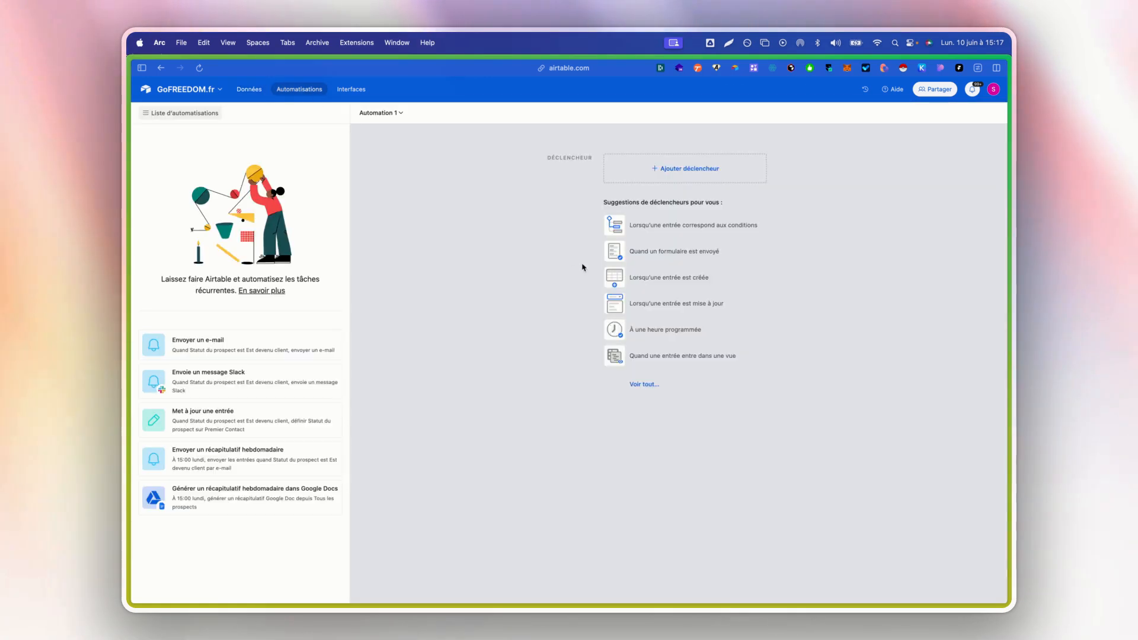
click(652, 385)
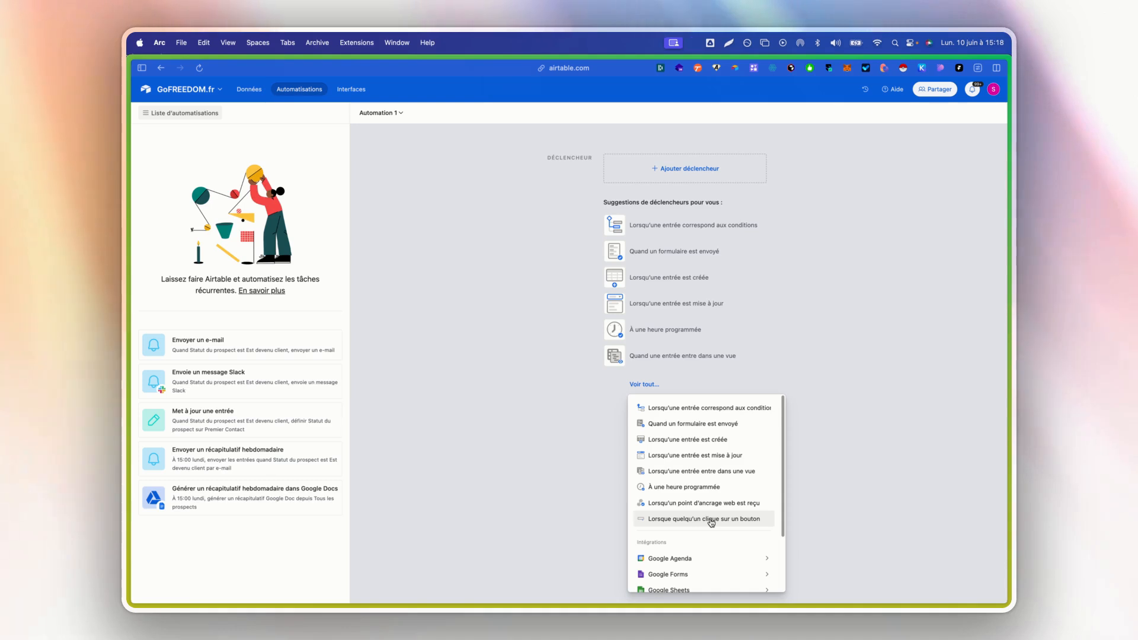
scroll(711, 521, down, 3)
mouse_move(709, 486)
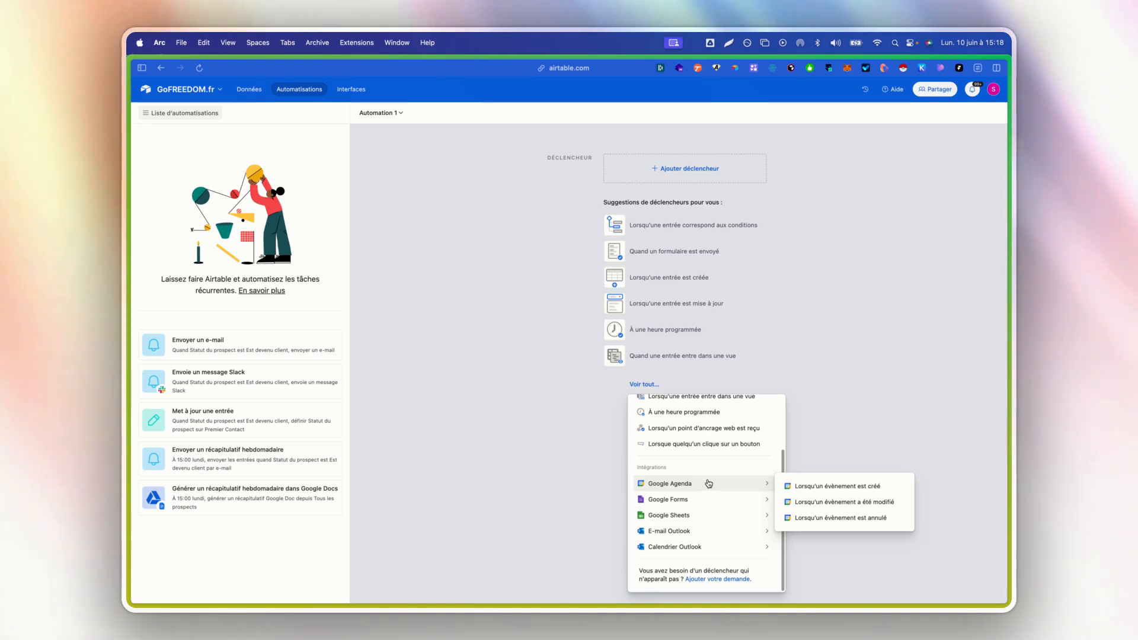
mouse_move(692, 502)
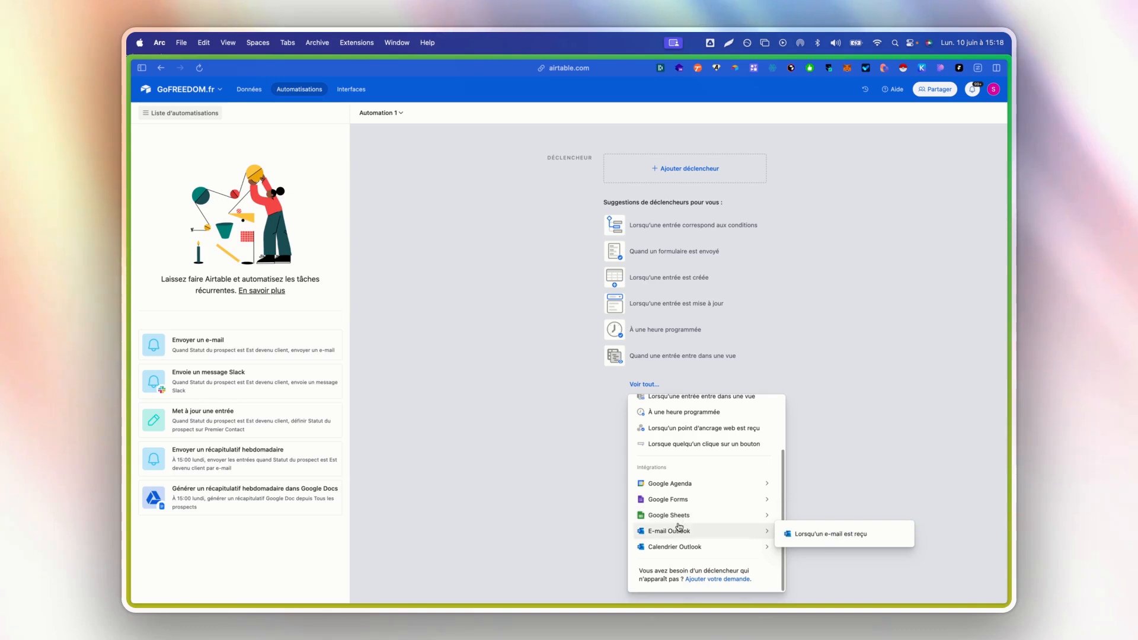
mouse_move(685, 546)
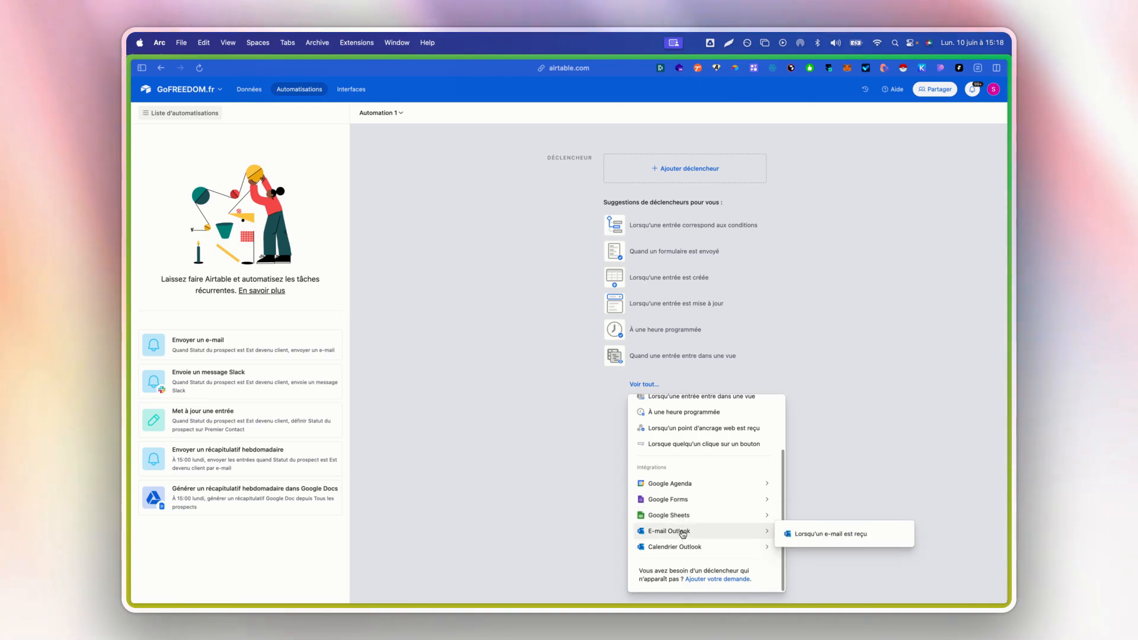
click(485, 449)
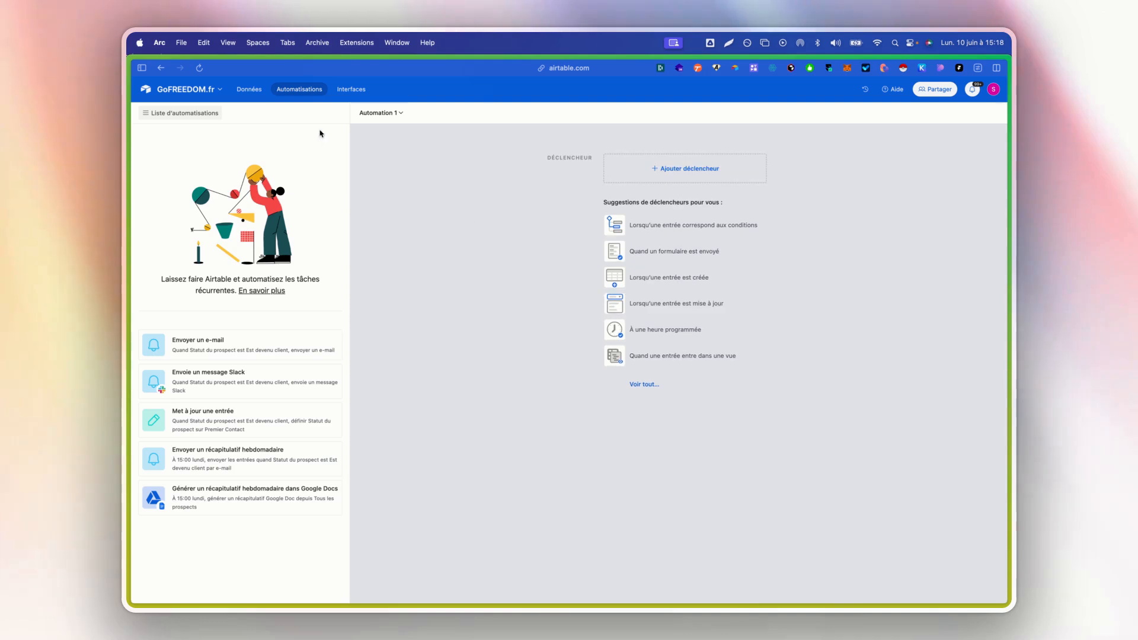
- Make Contact the current table and add a "Lorsqu'une entrée est créée" trigger to Automation 1
click(249, 89)
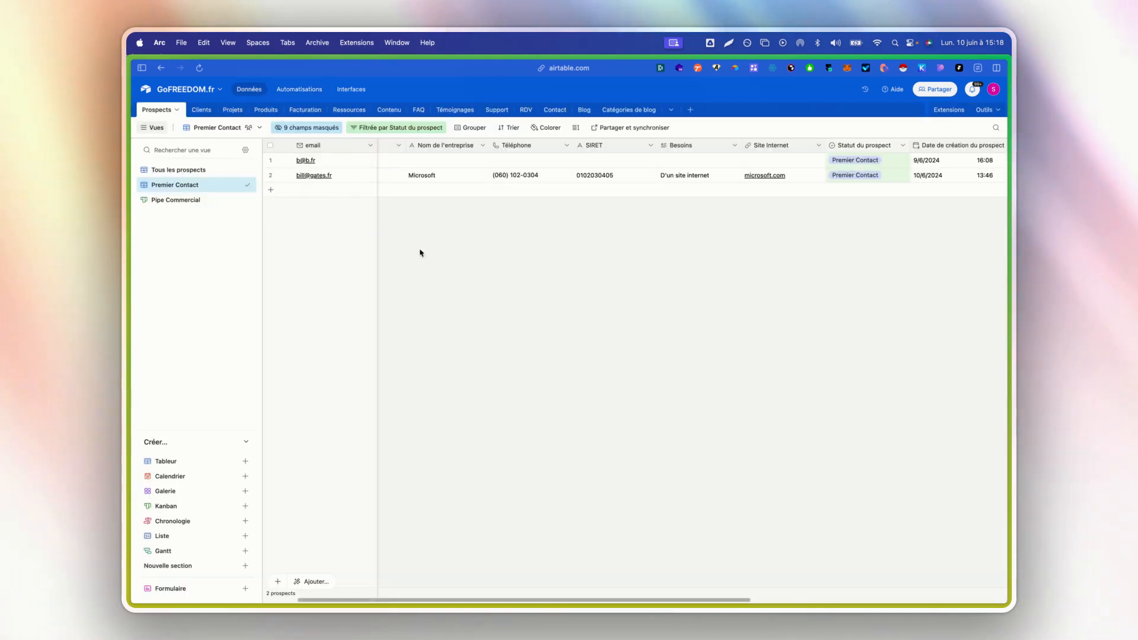
click(552, 109)
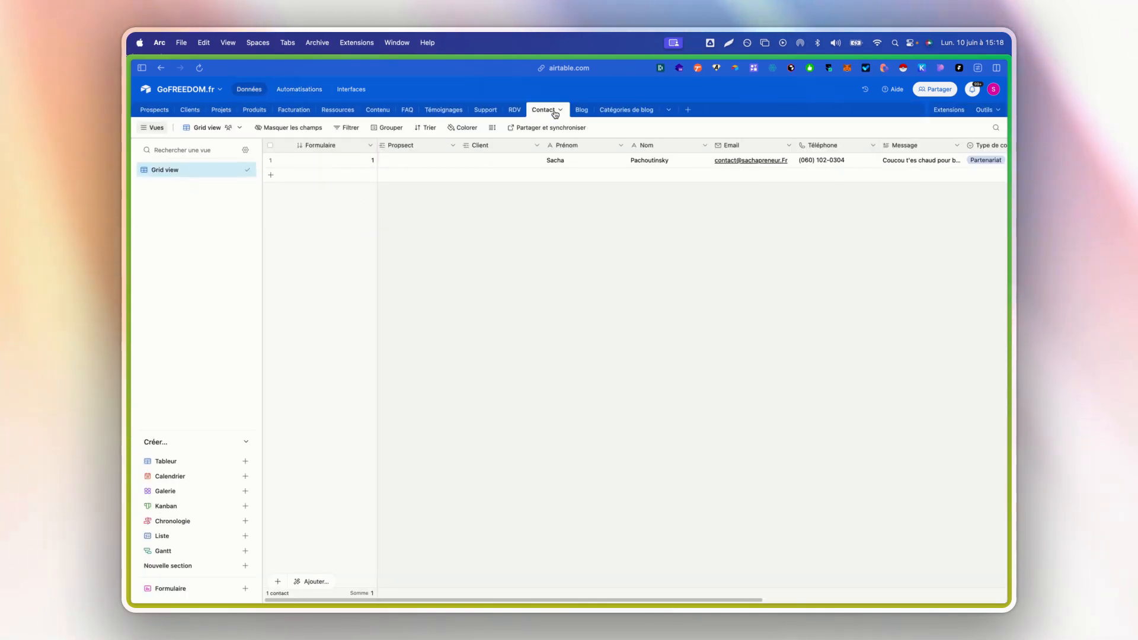
click(293, 89)
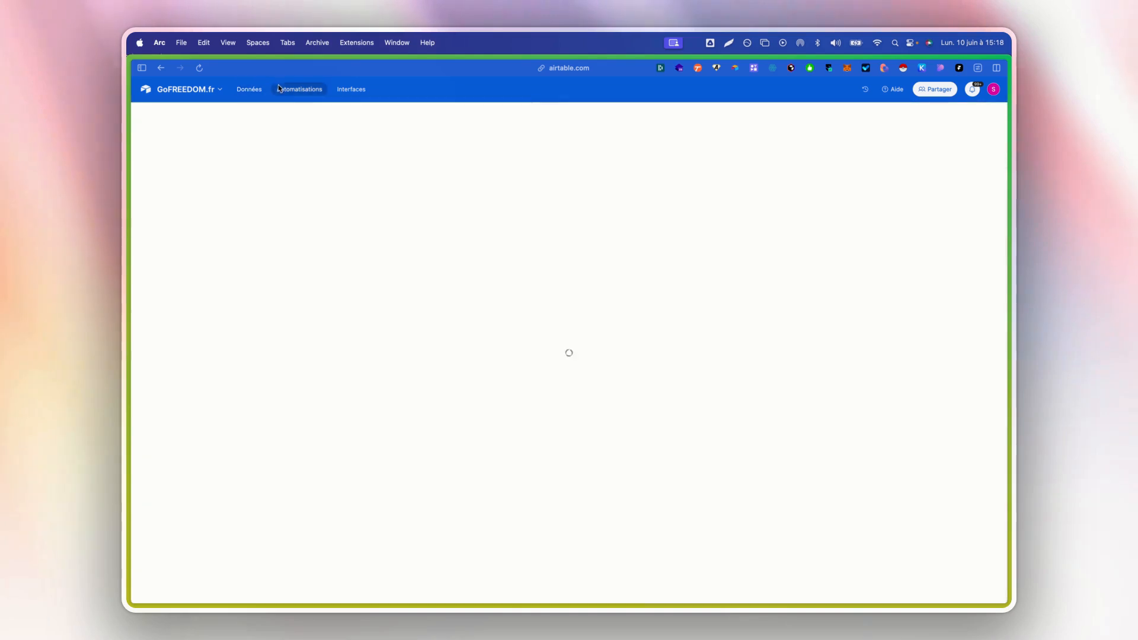
click(660, 177)
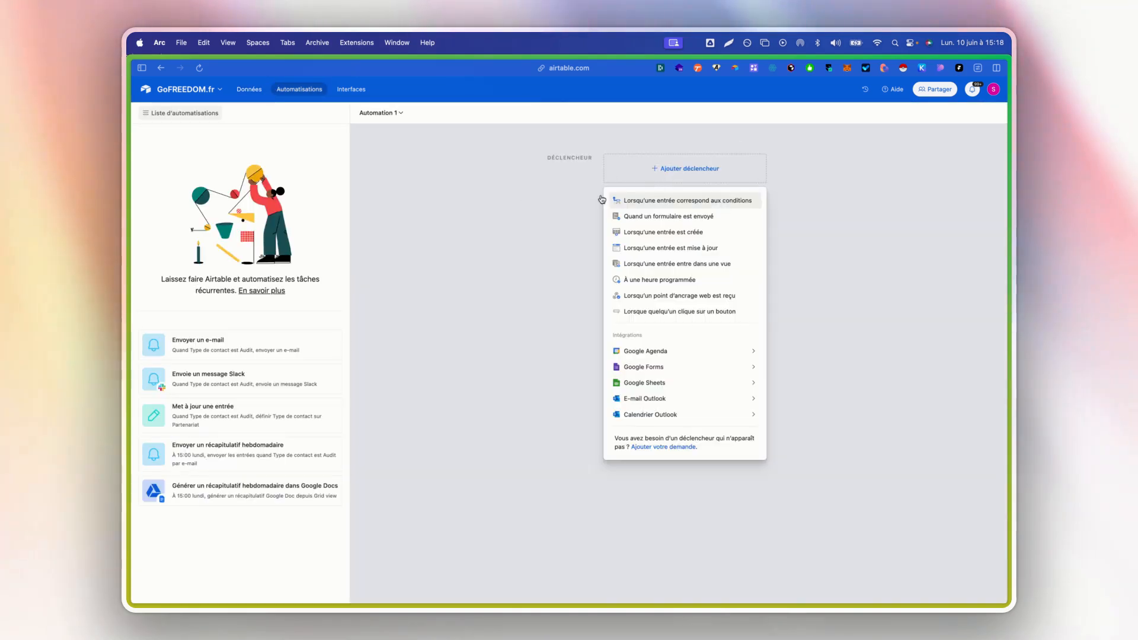
click(682, 233)
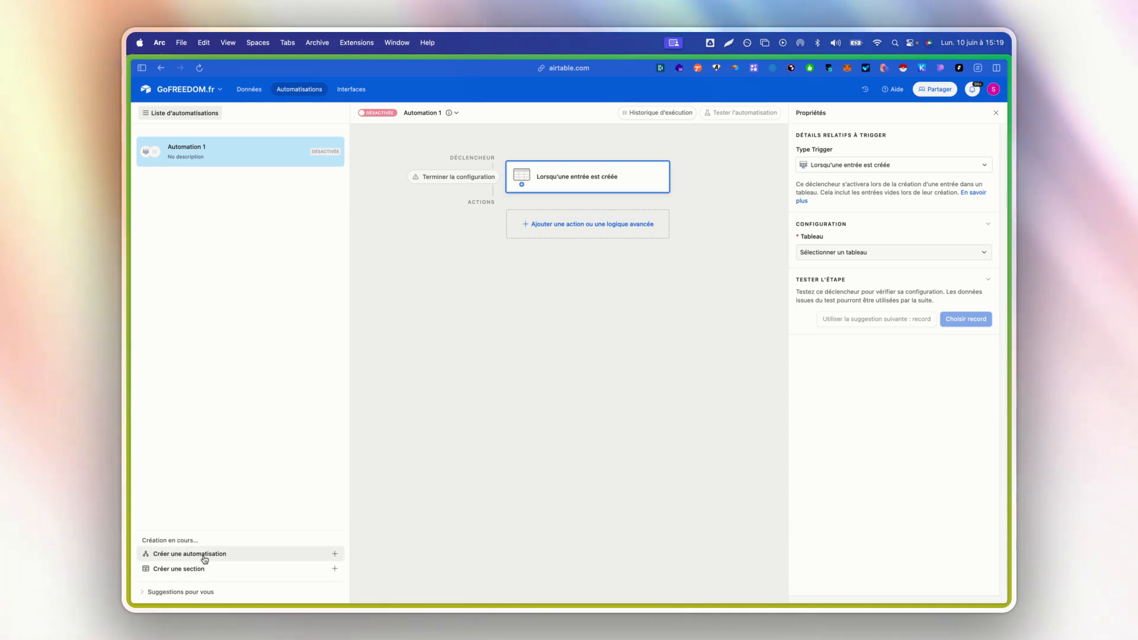
- Examine the management options and the execution history of Automation 1, returning to the trigger's properties
click(430, 119)
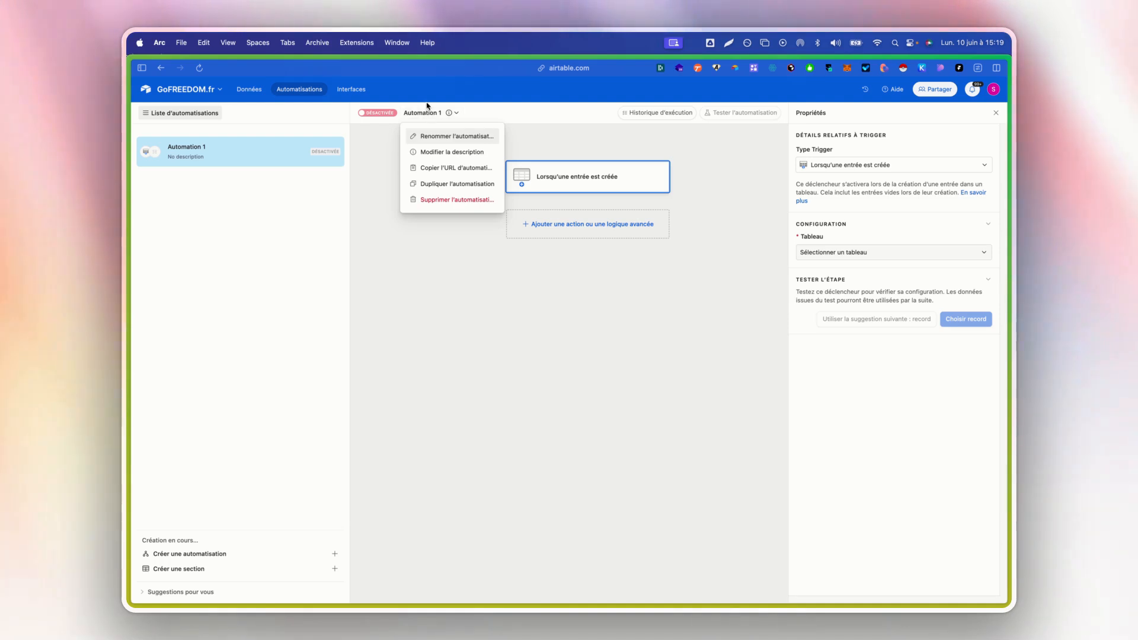
click(625, 149)
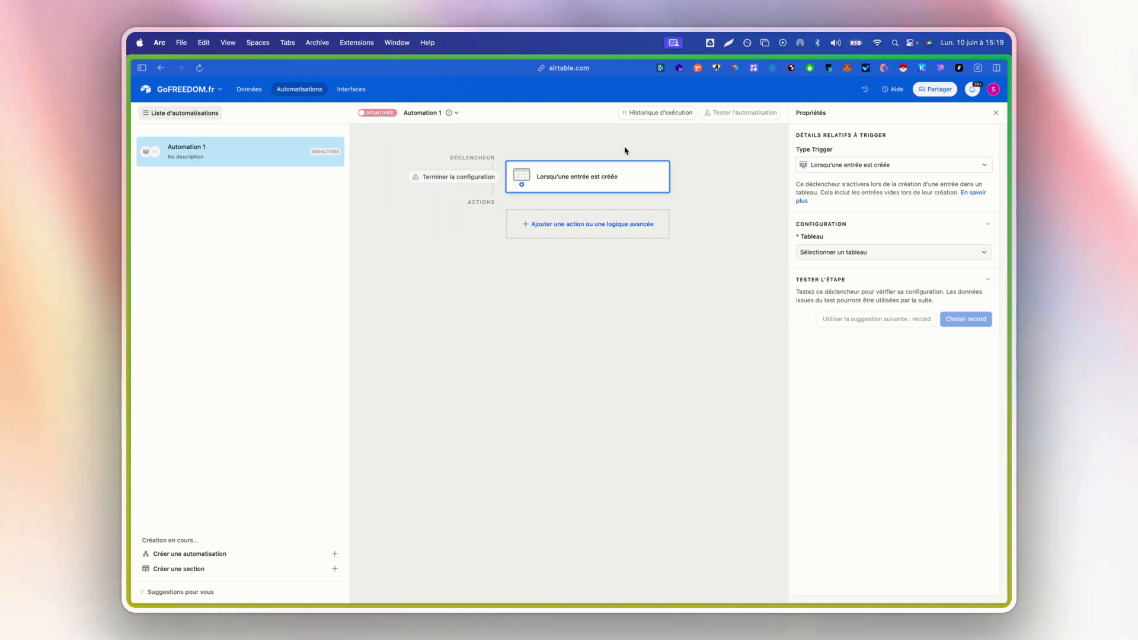
click(677, 112)
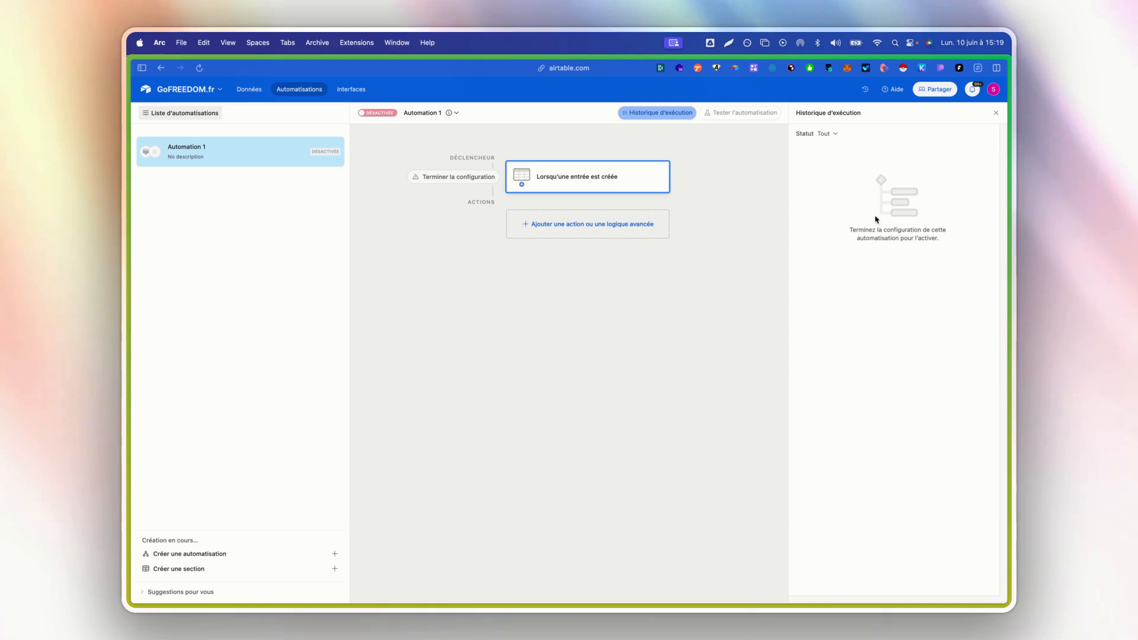
click(657, 112)
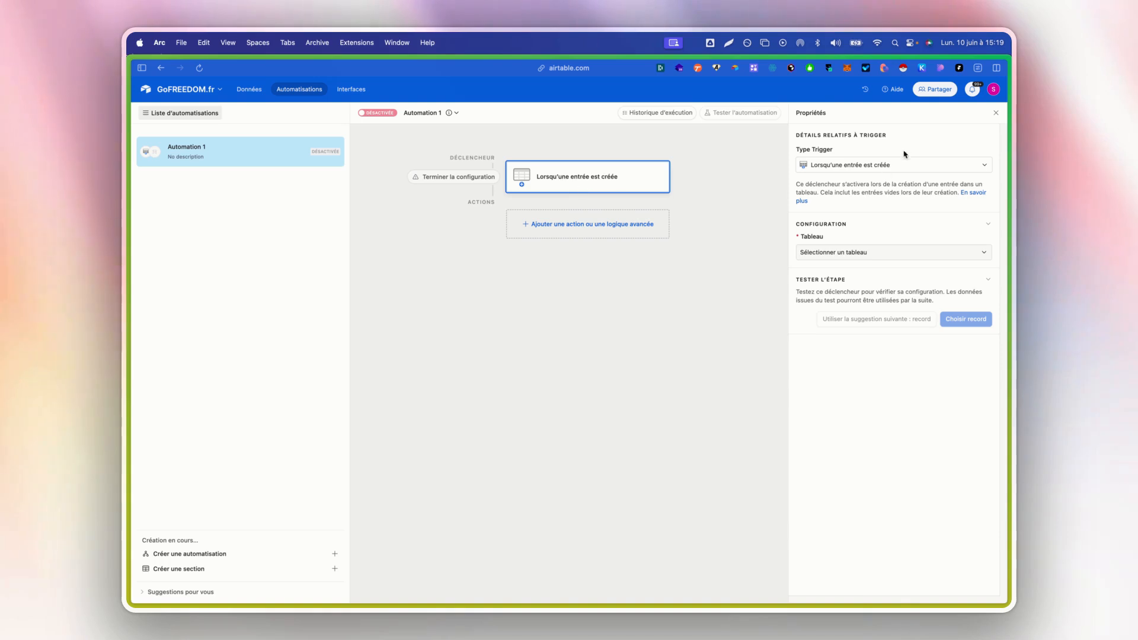
- Set the trigger's table to Contact and test the trigger with the existing contact record
click(868, 255)
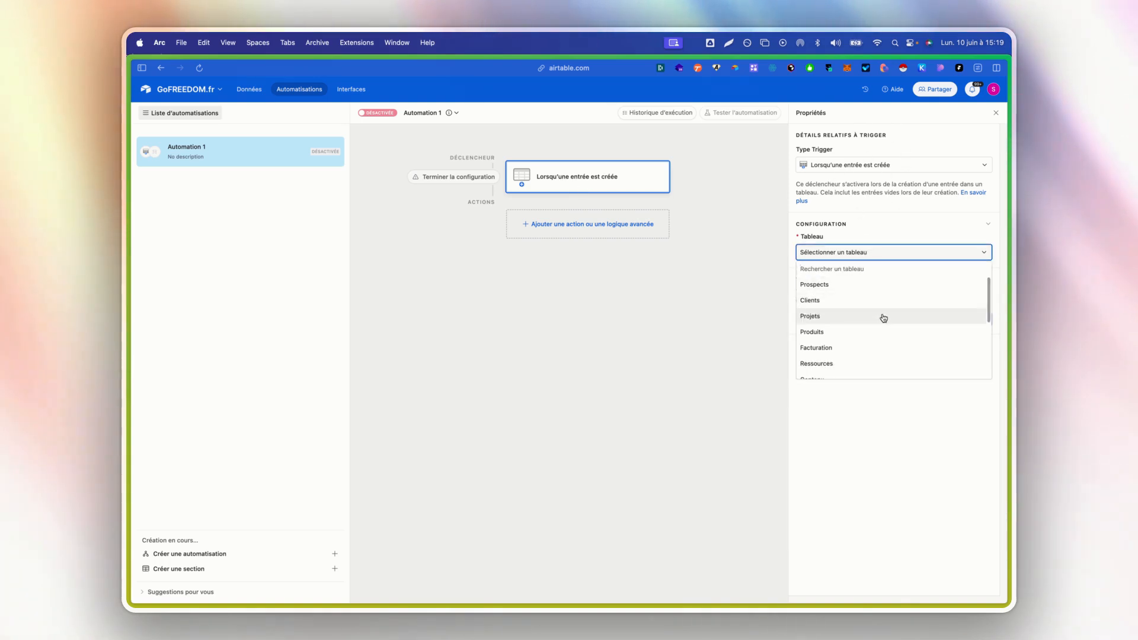
scroll(884, 318, down, 5)
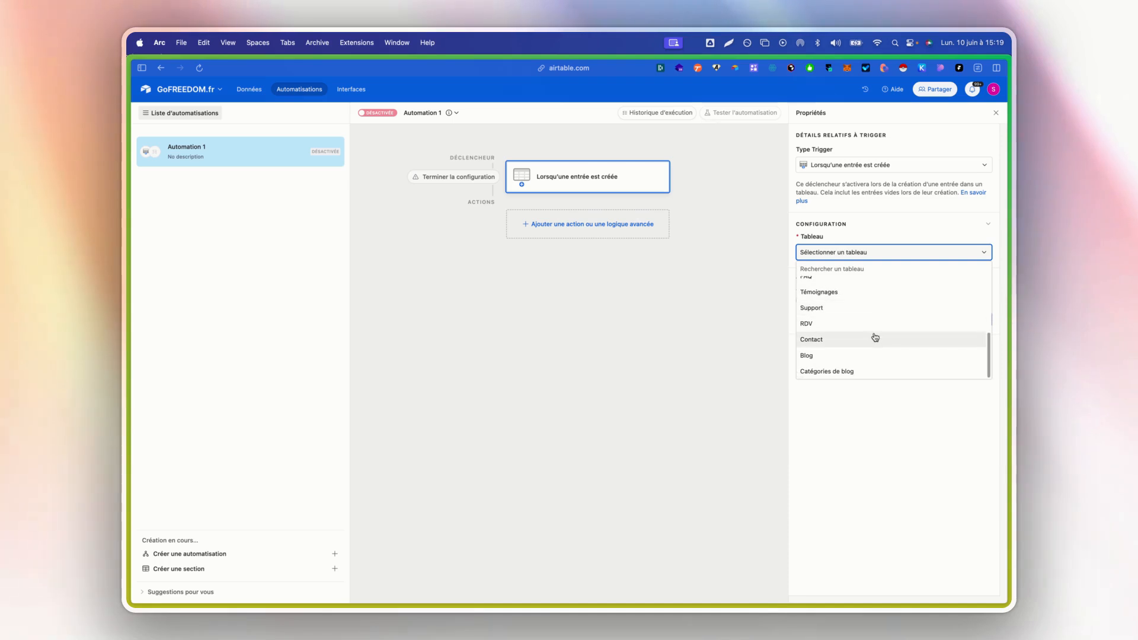
click(875, 338)
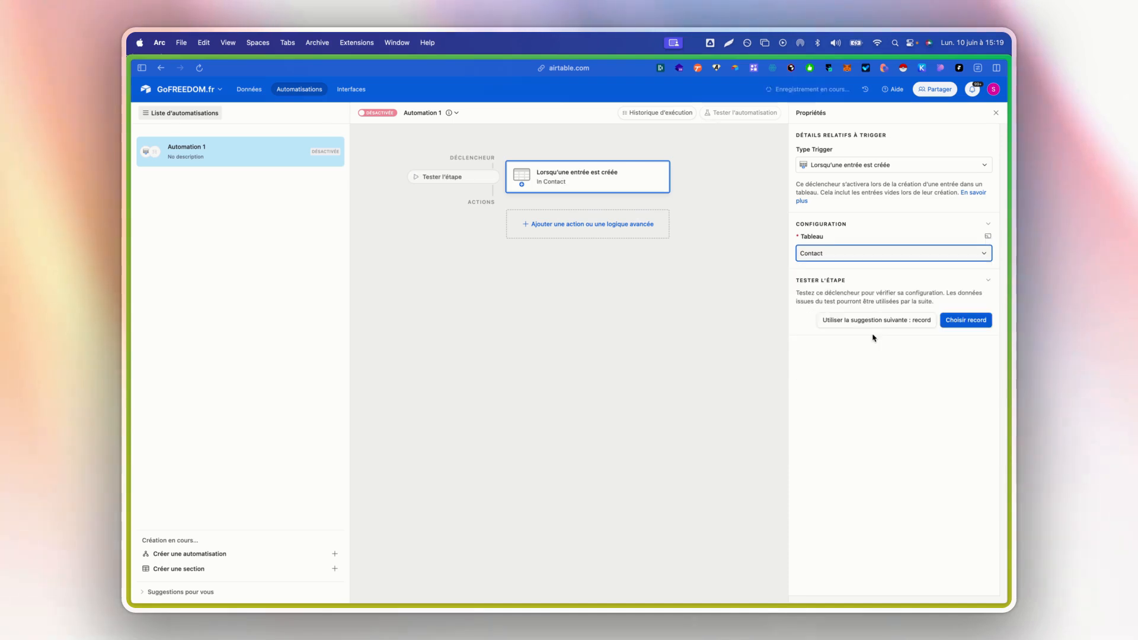
click(454, 179)
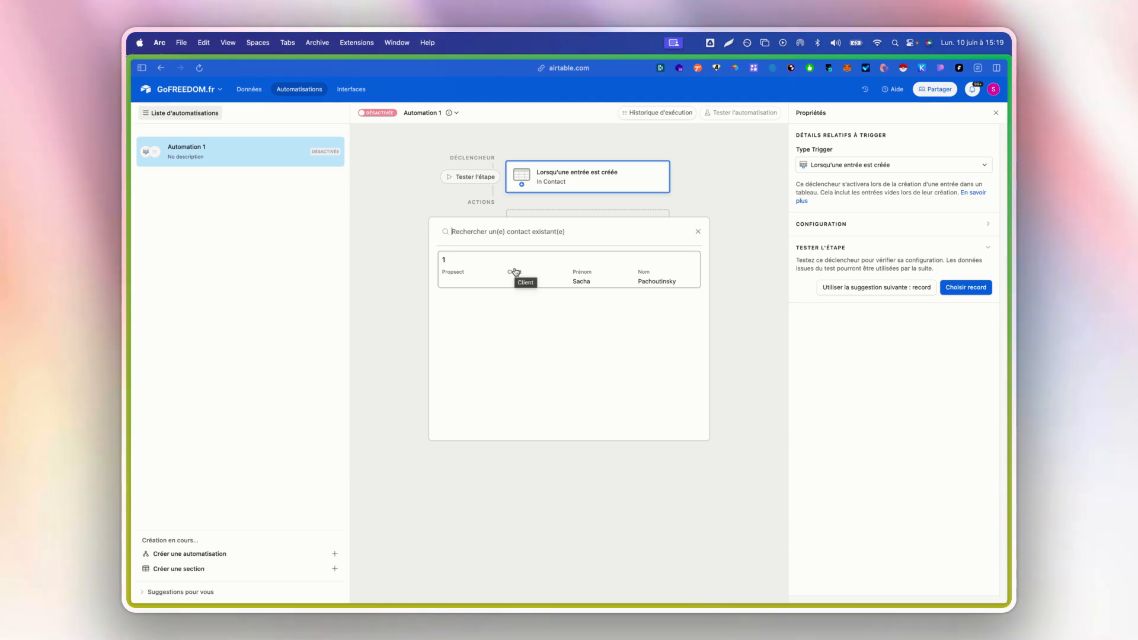
click(531, 269)
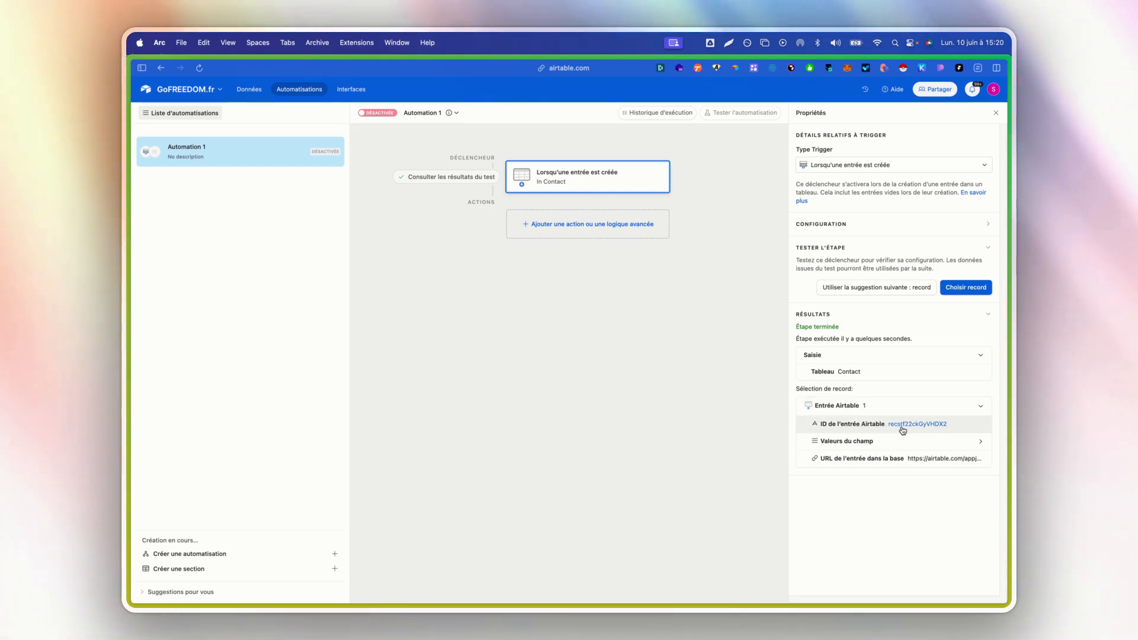
- Examine the contact's field values in the trigger's test results
click(875, 441)
scroll(859, 415, down, 2)
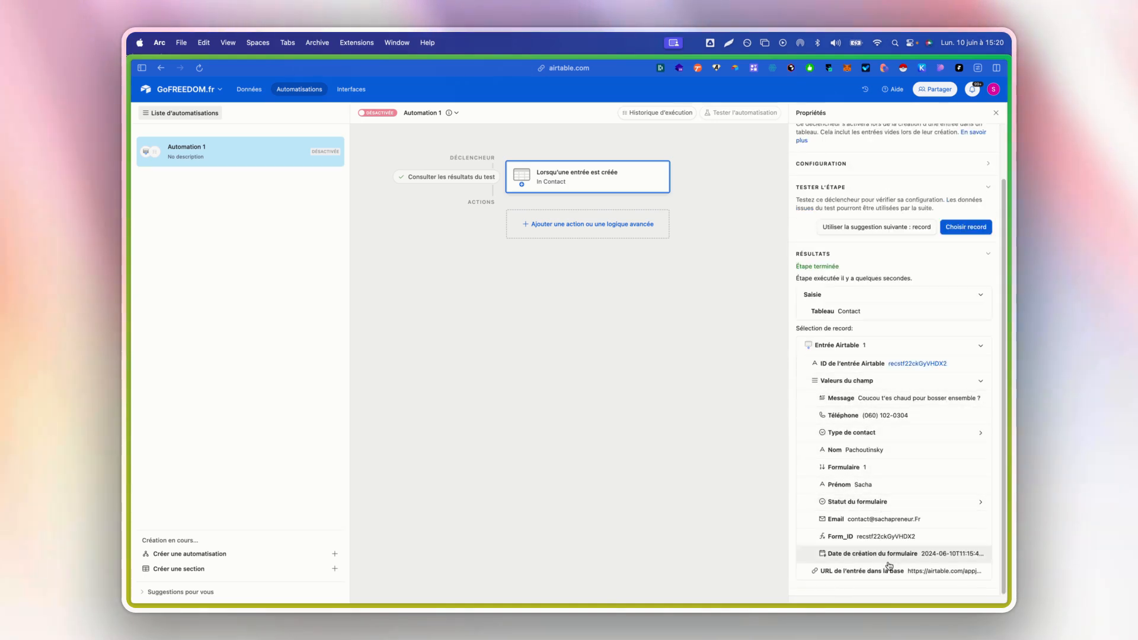
scroll(889, 534, up, 2)
- Check the predefined options of the Contact table's "Type de contact" field, returning to Automation 1
click(552, 224)
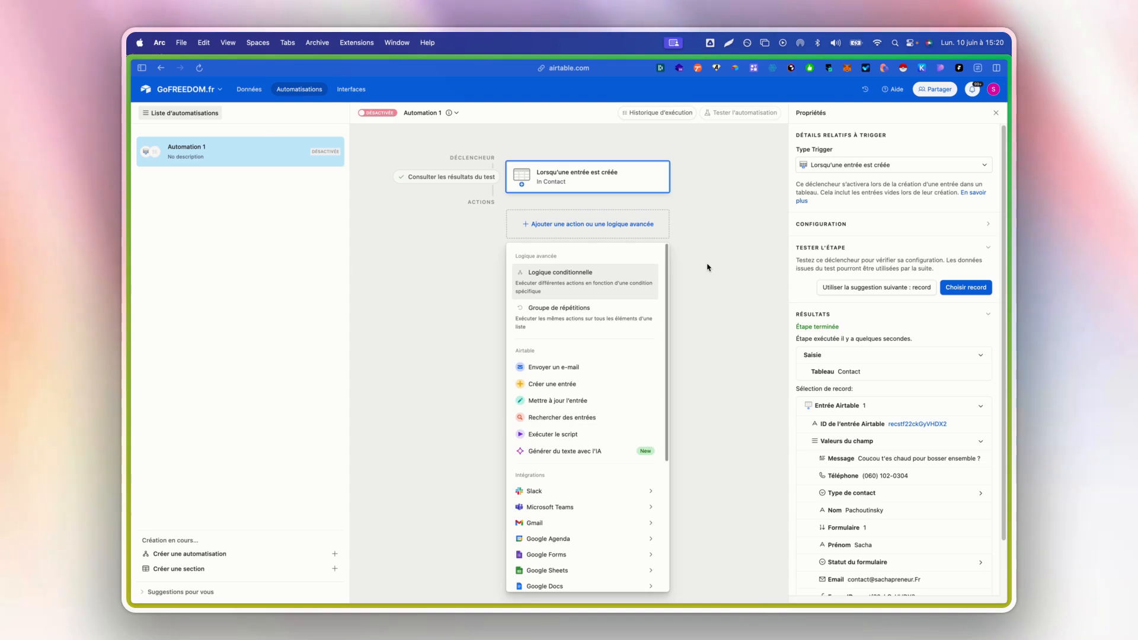
click(249, 88)
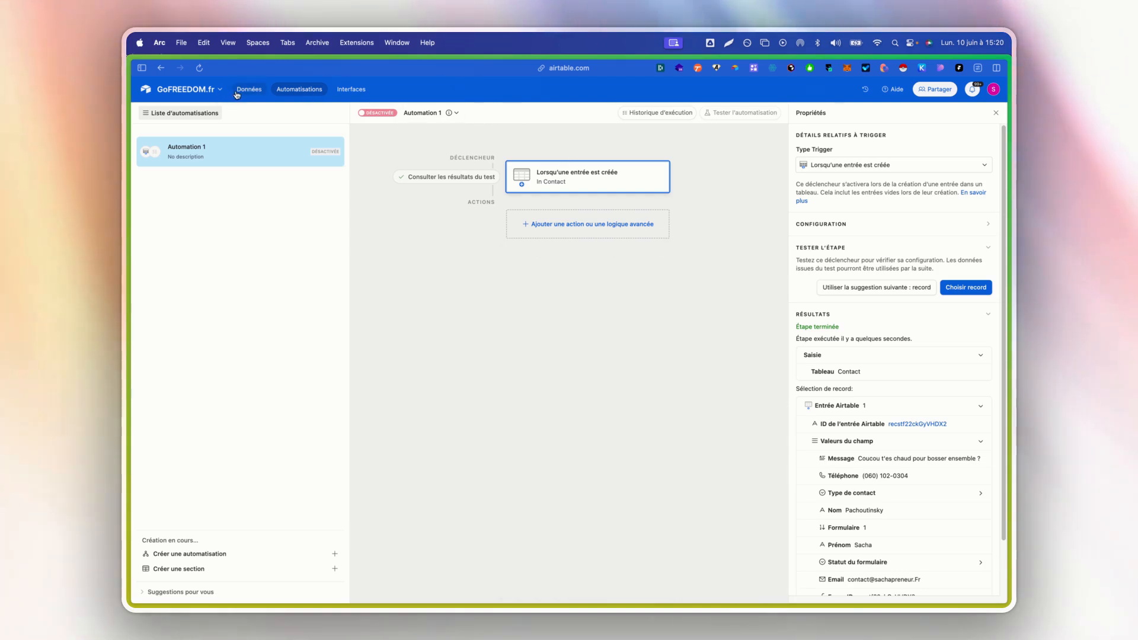
scroll(941, 171, right, 6)
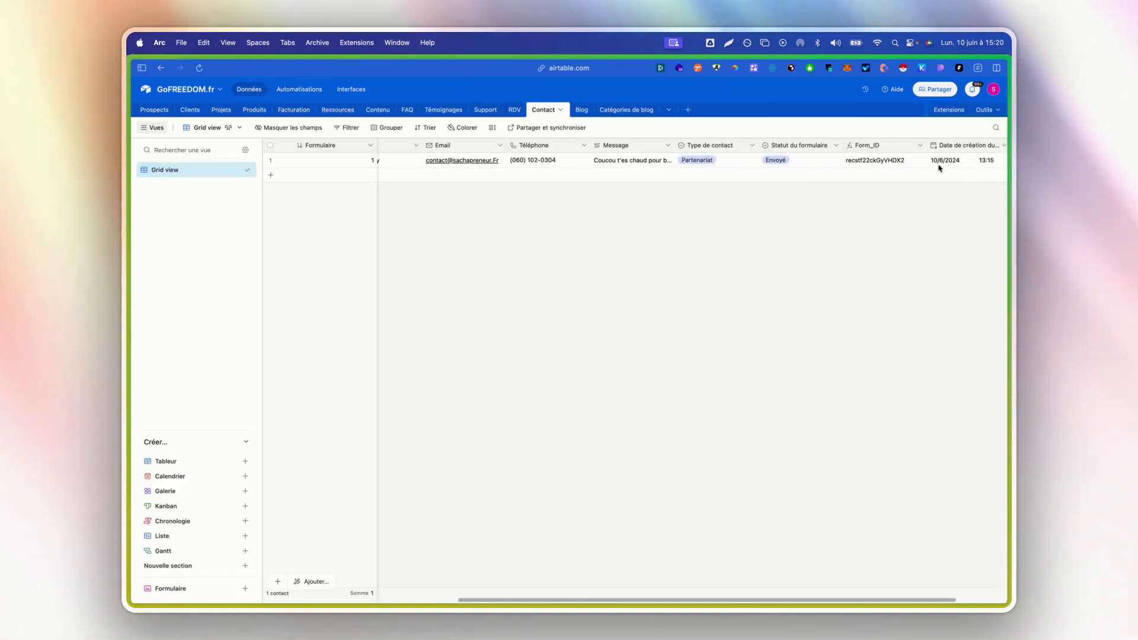
click(676, 145)
click(660, 166)
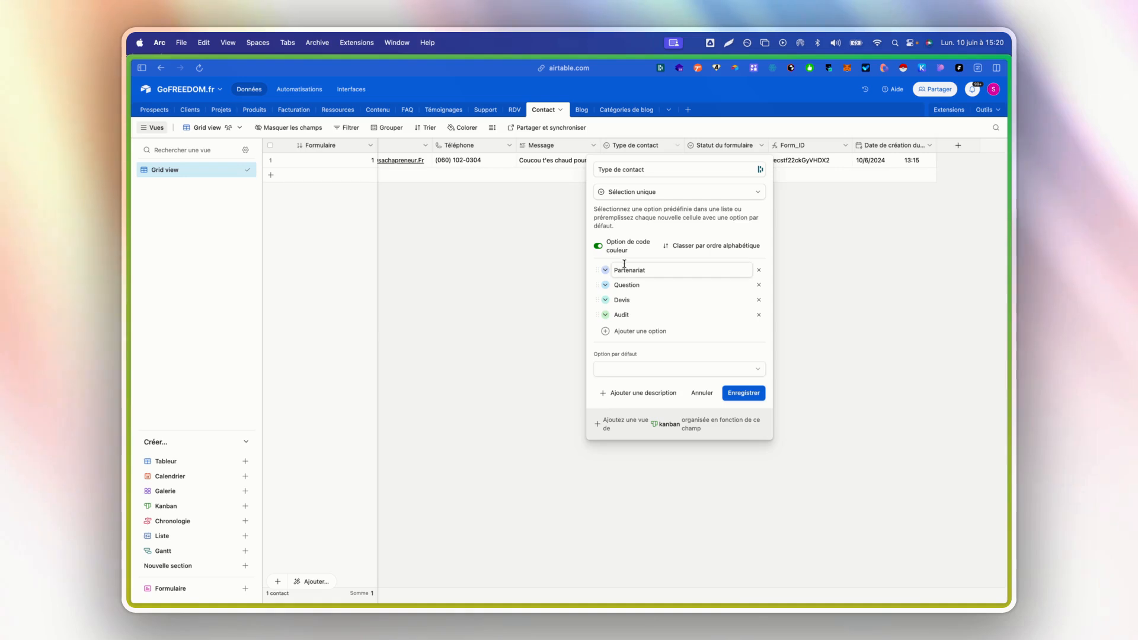
click(300, 88)
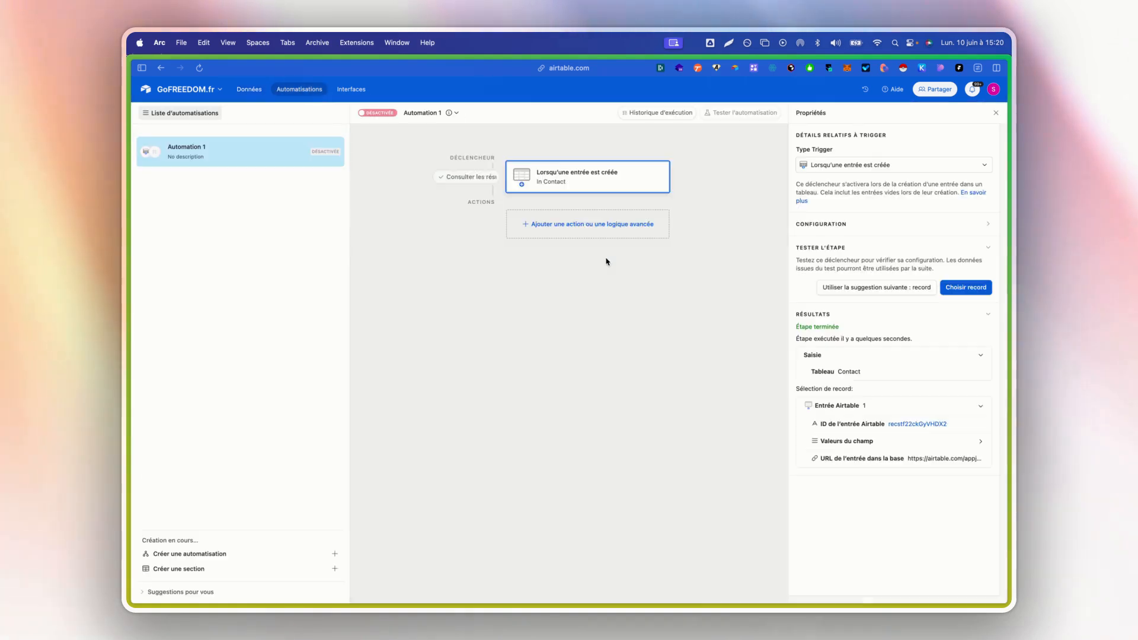
- Add an "Exécuter le script" action to Automation 1 and examine its code editor
click(581, 228)
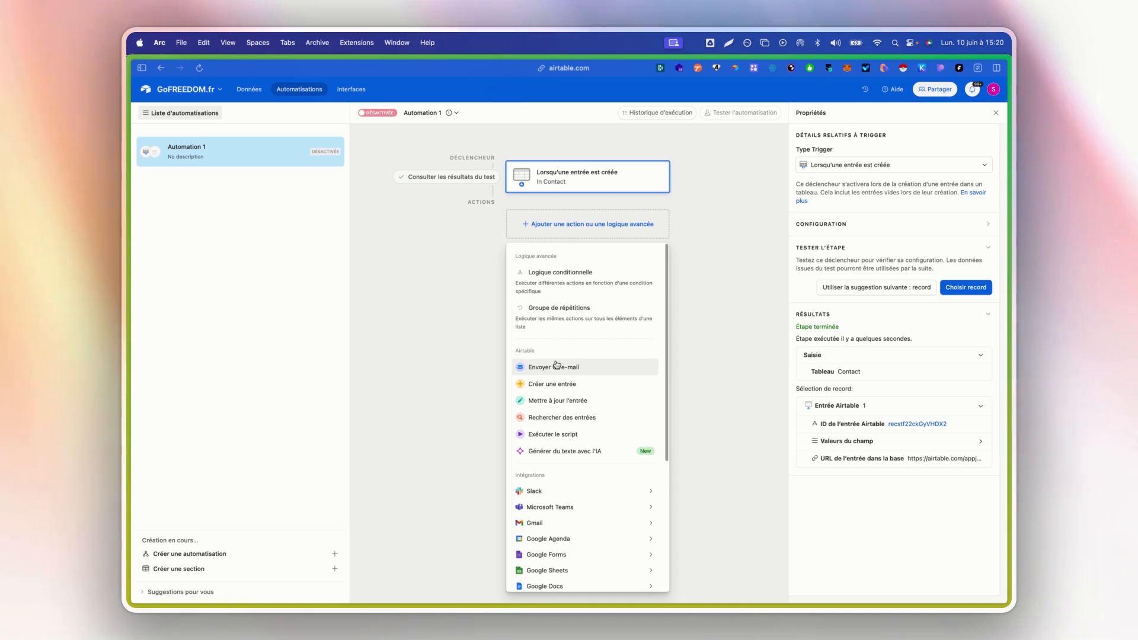
scroll(564, 356, down, 3)
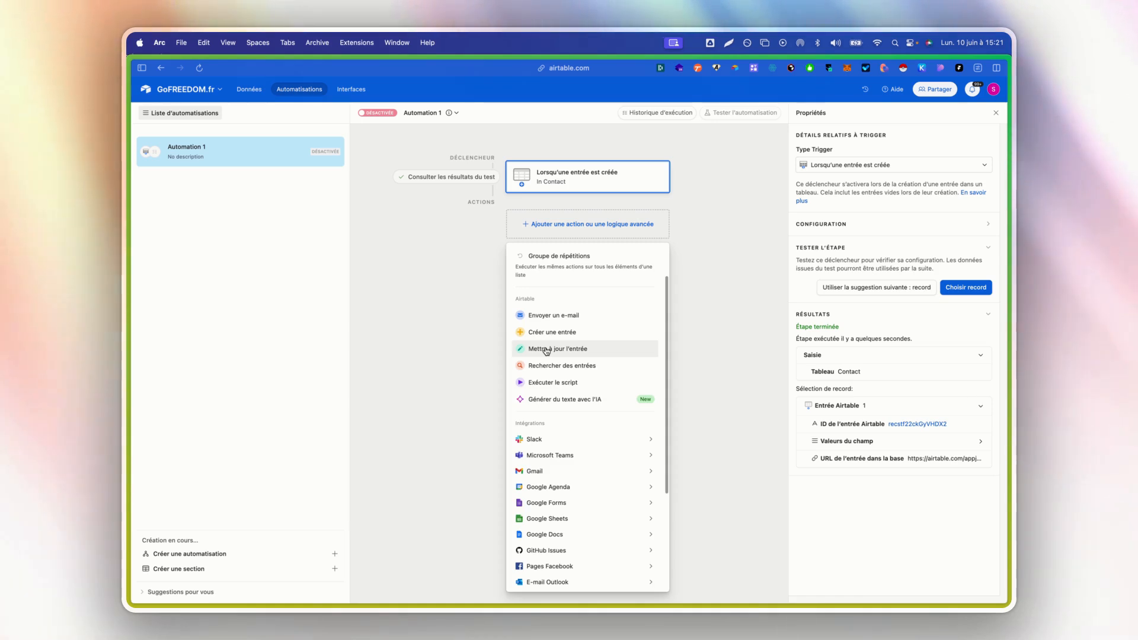
click(567, 390)
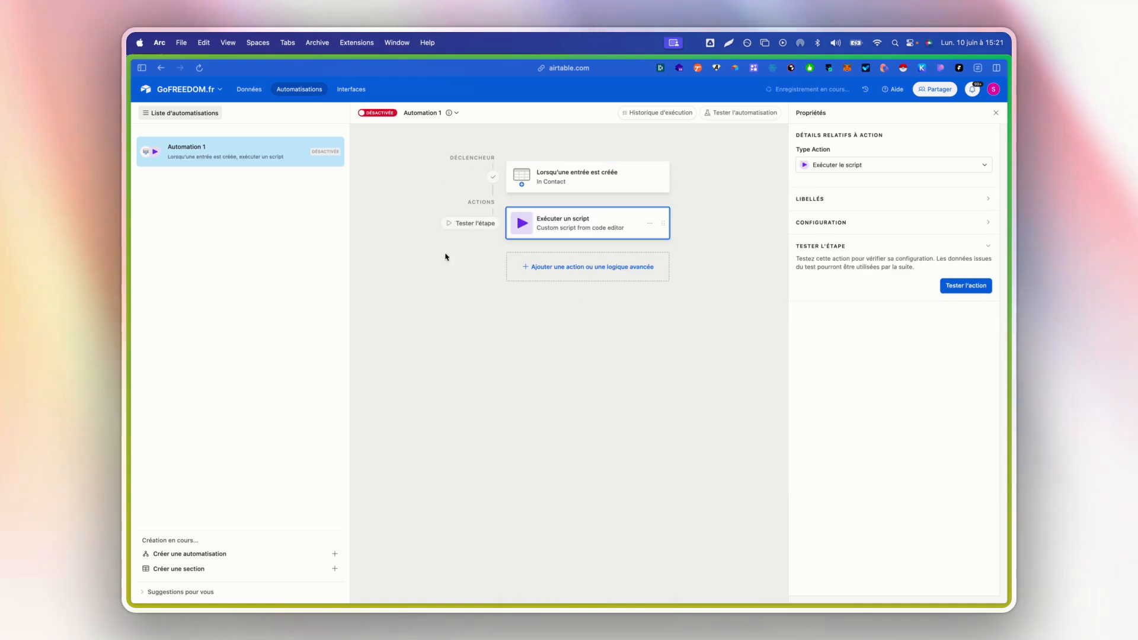
click(831, 222)
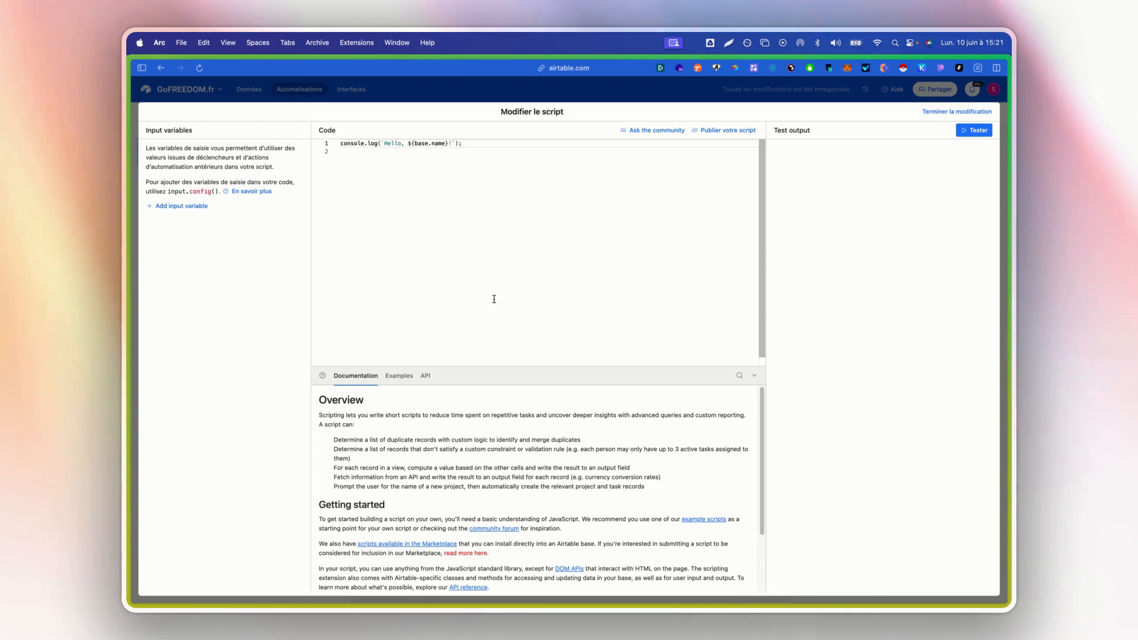
click(742, 377)
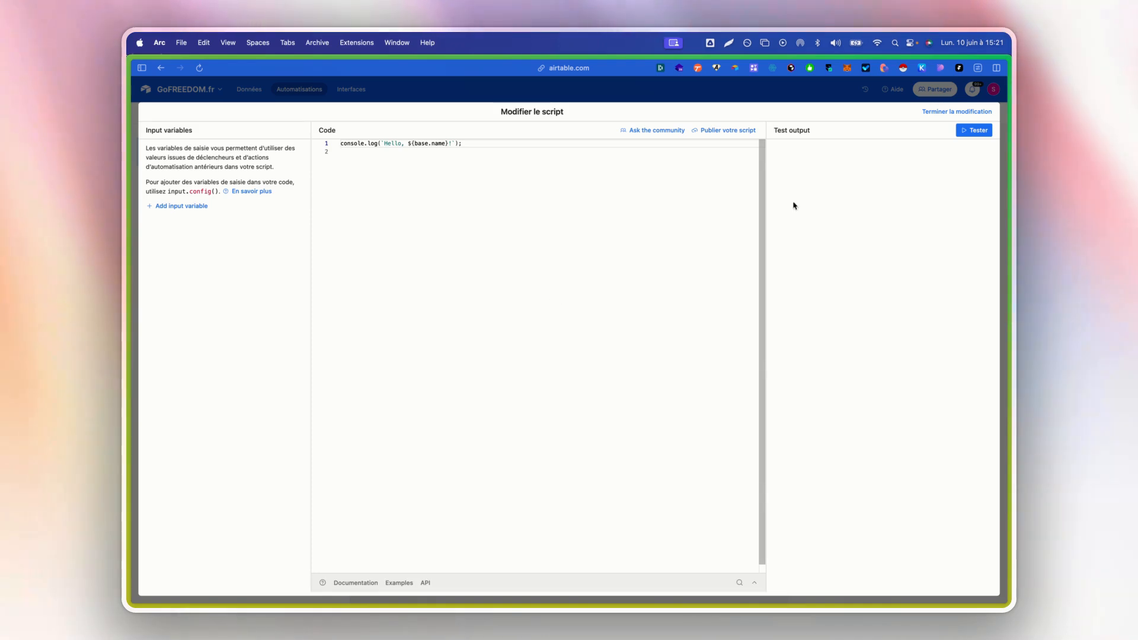
click(952, 112)
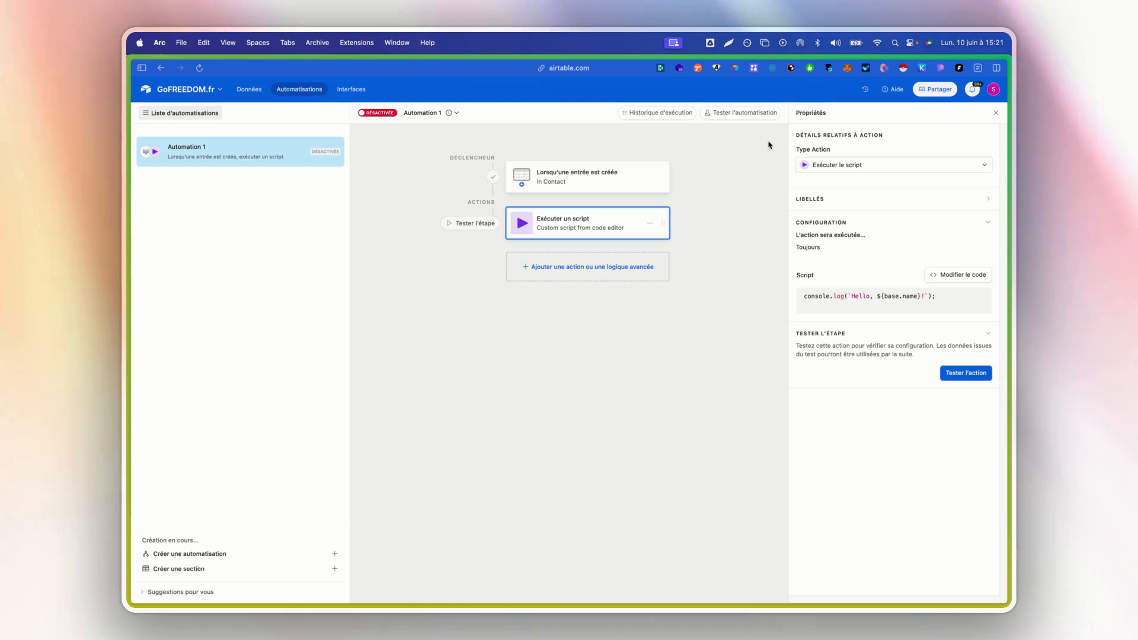
- Delete the script action from Automation 1
click(650, 222)
click(667, 249)
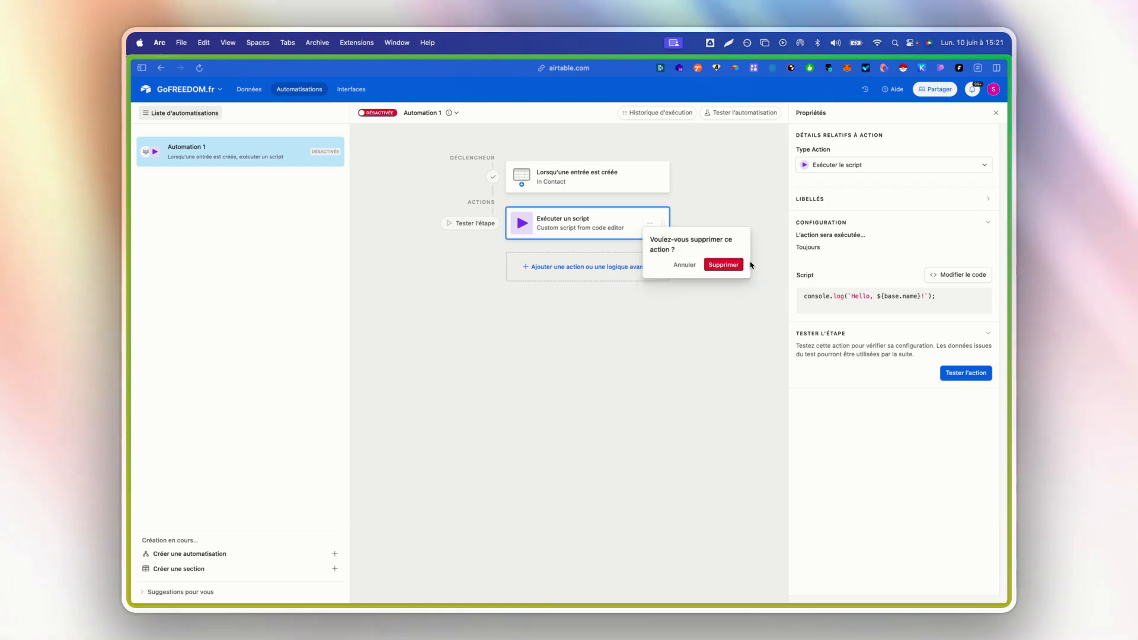
click(723, 264)
- Add the Slack action "Envoyer un message exploitable" to Automation 1 and examine its configuration fields
click(570, 226)
scroll(614, 402, down, 5)
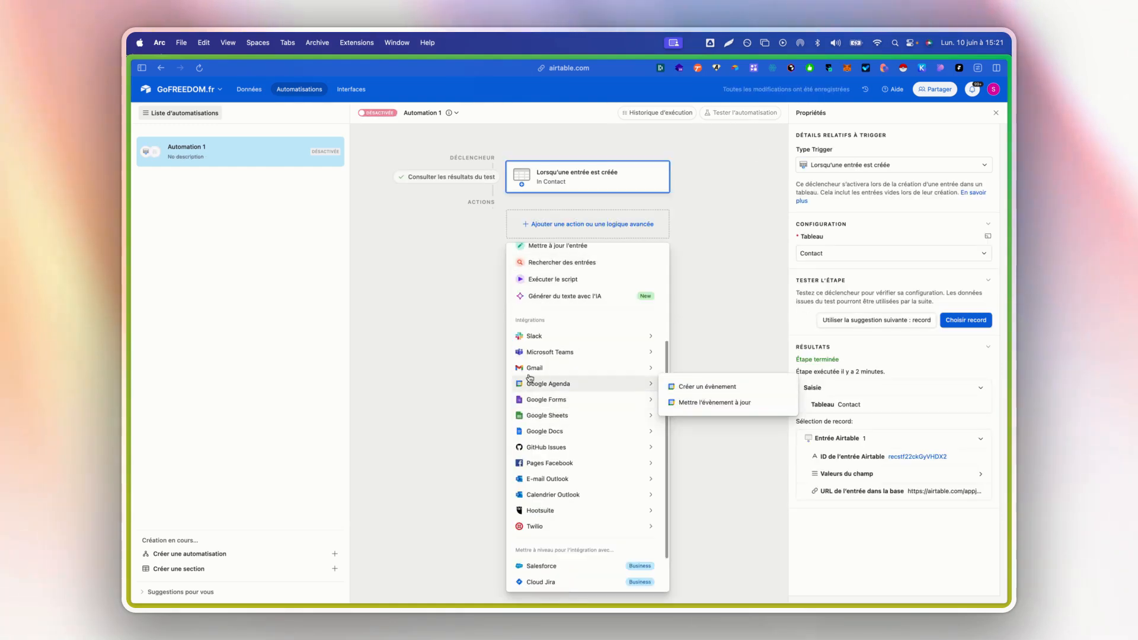
mouse_move(564, 344)
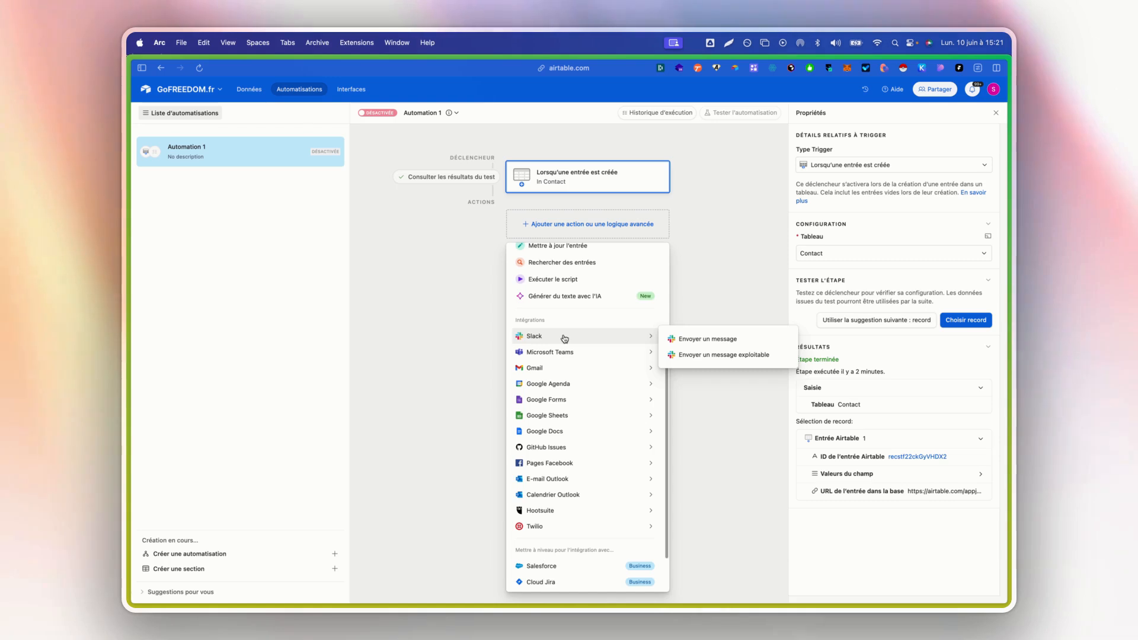
click(709, 356)
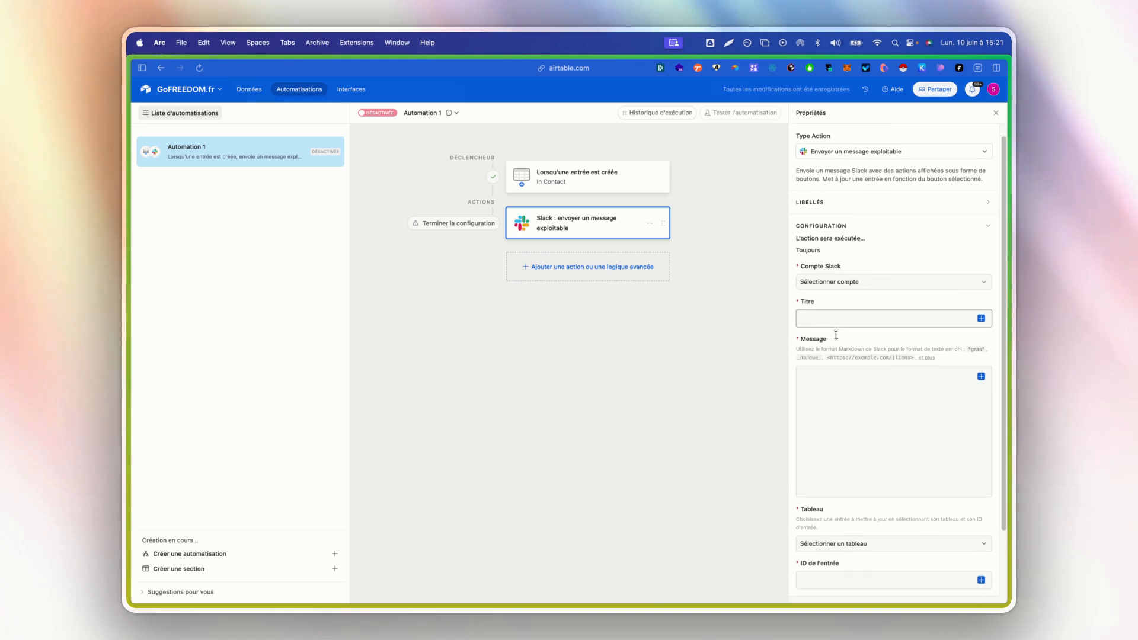
scroll(836, 332, down, 3)
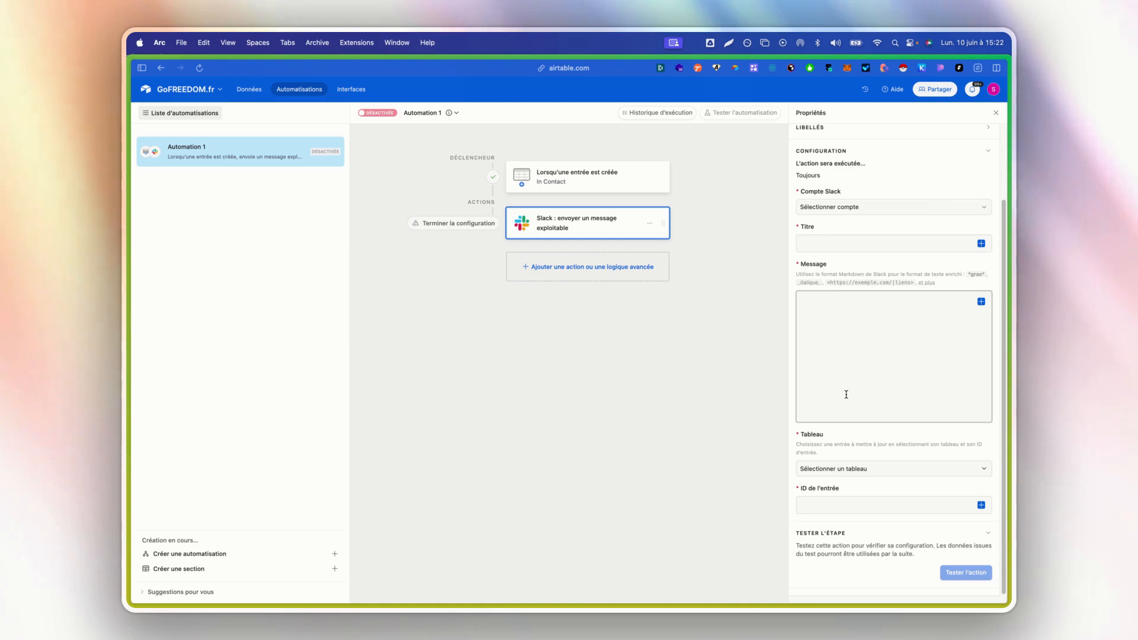
- Delete the Slack message action from Automation 1
click(650, 223)
click(674, 252)
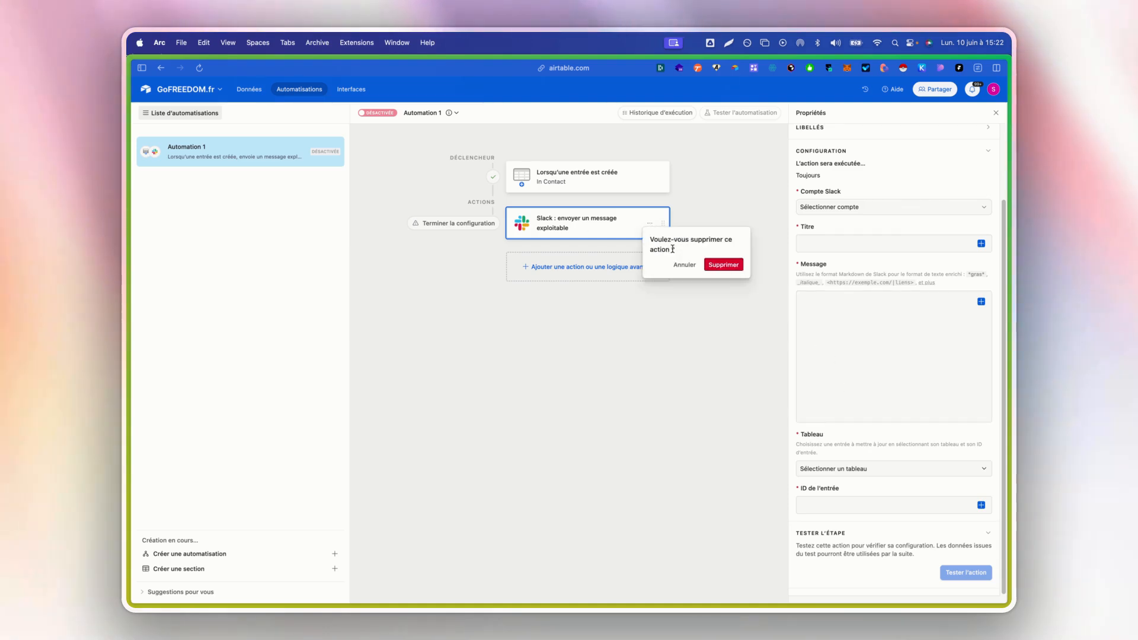
click(724, 265)
- Browse the actions available for Automation 1, examining those of each integration from Microsoft Teams to Twilio, and return to the Airtable actions
click(600, 235)
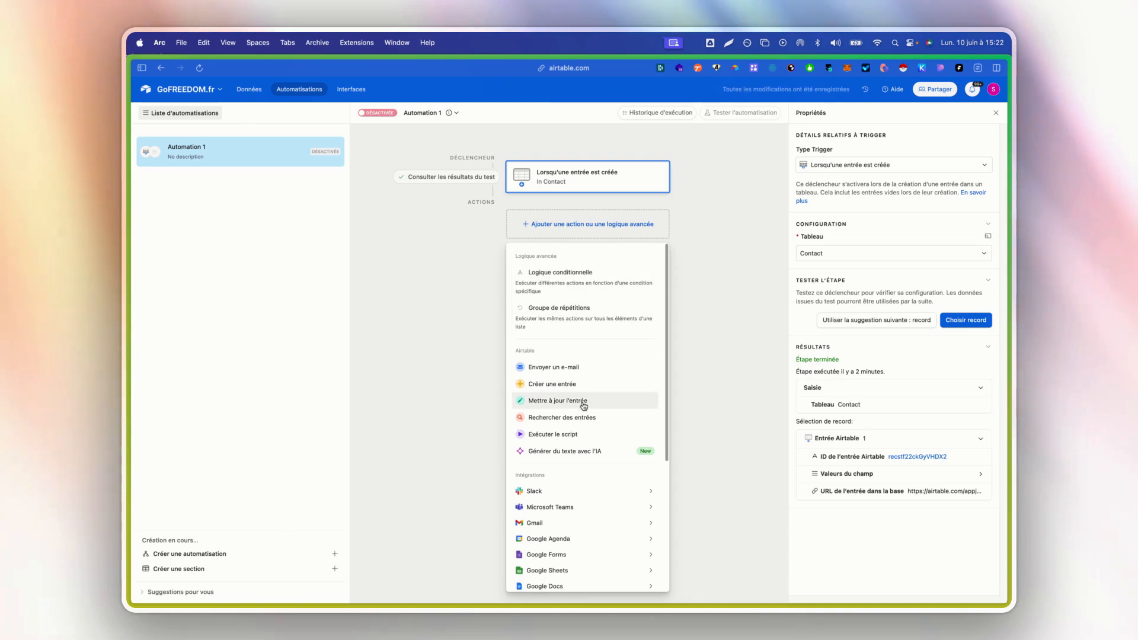
scroll(582, 403, down, 3)
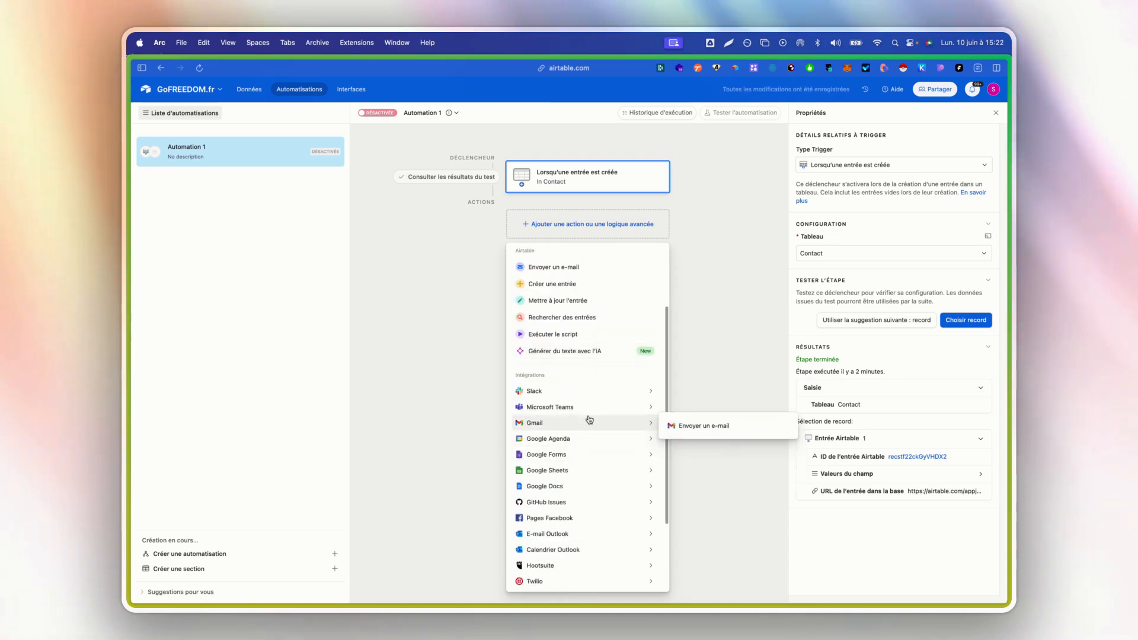
mouse_move(591, 412)
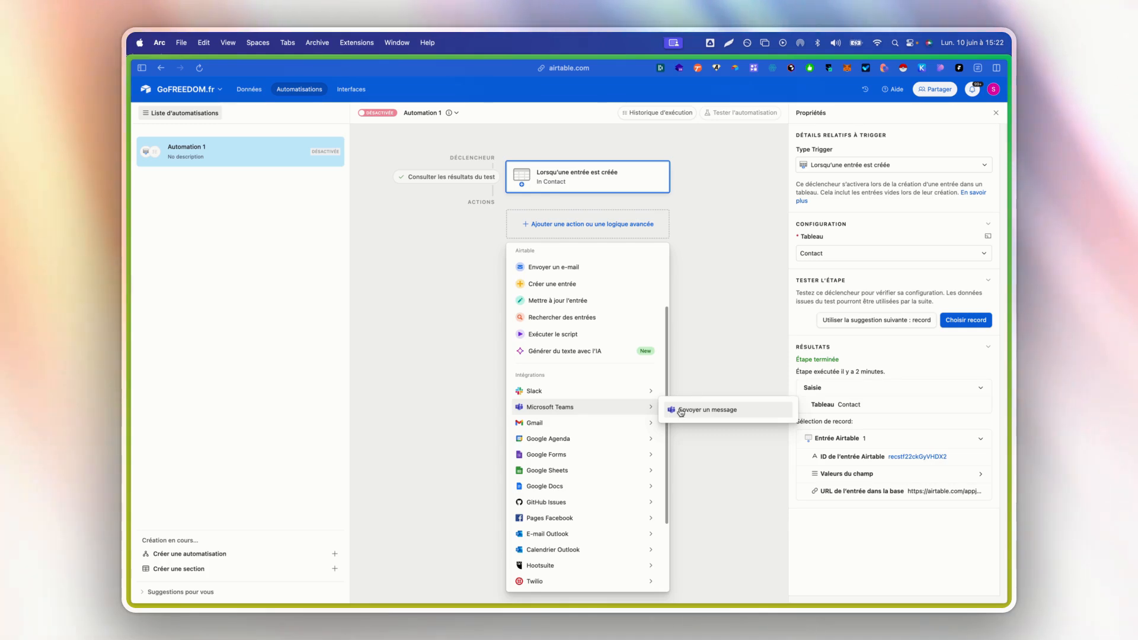
mouse_move(625, 429)
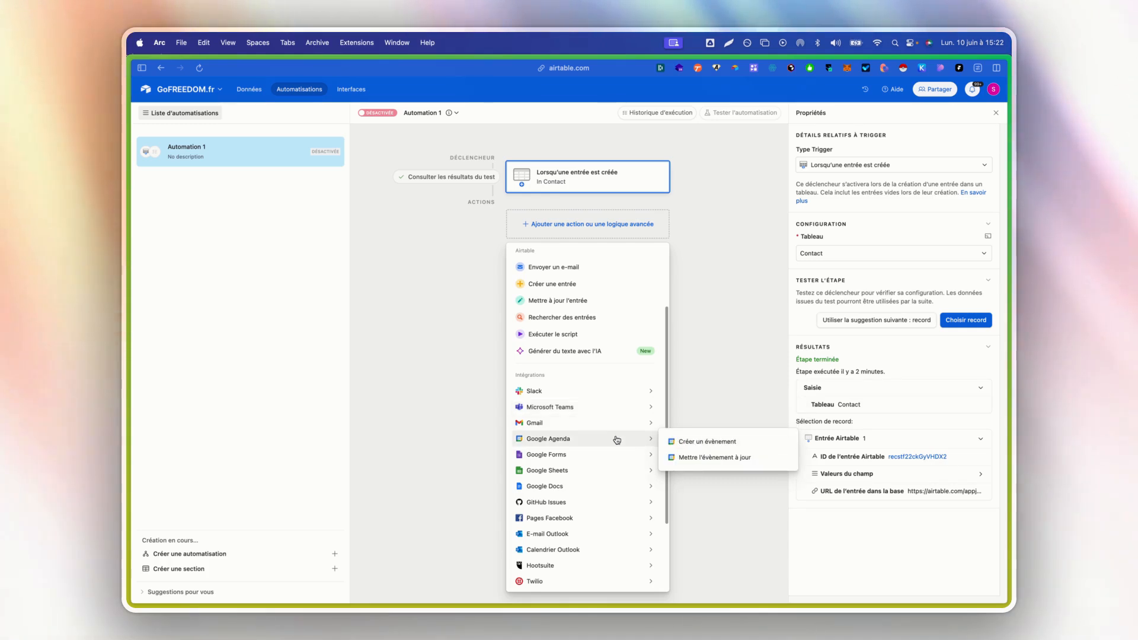
mouse_move(613, 453)
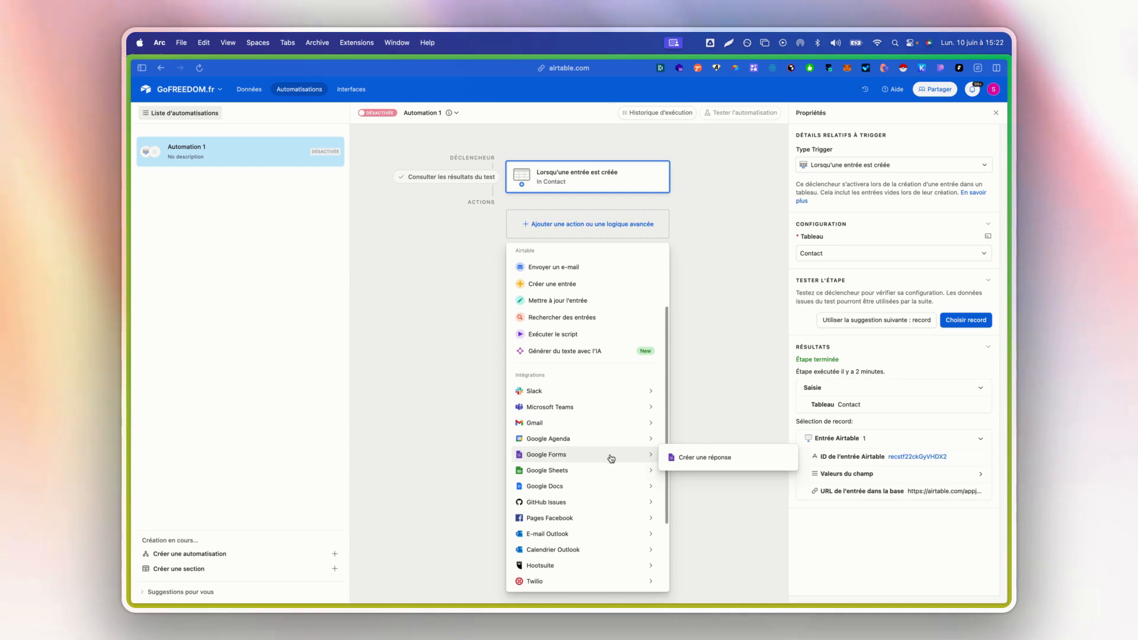
mouse_move(604, 486)
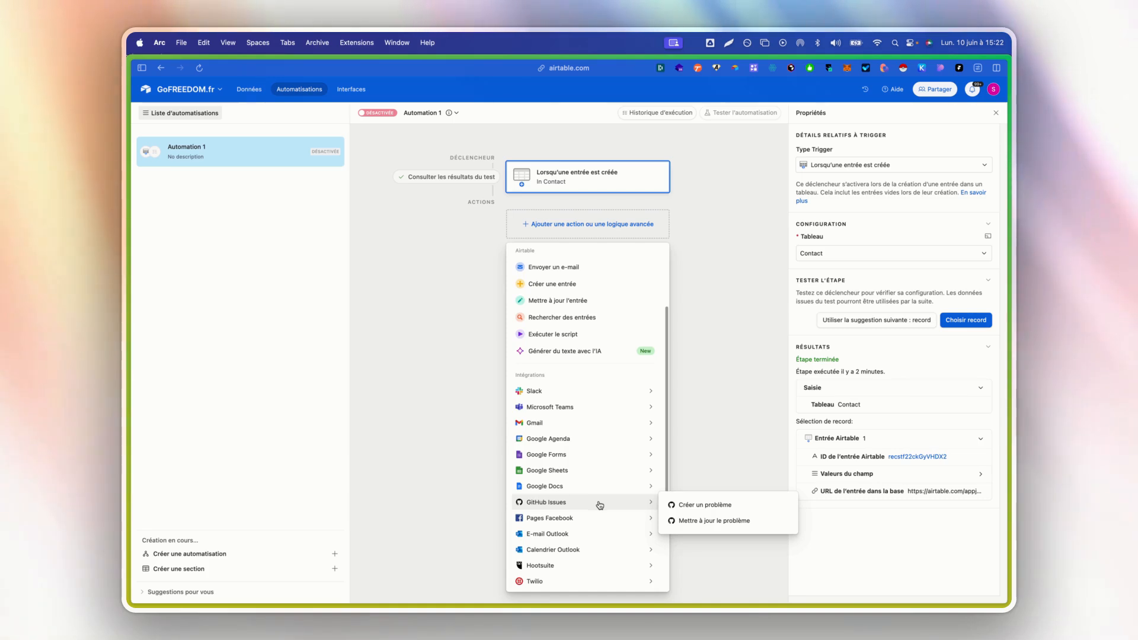
mouse_move(591, 523)
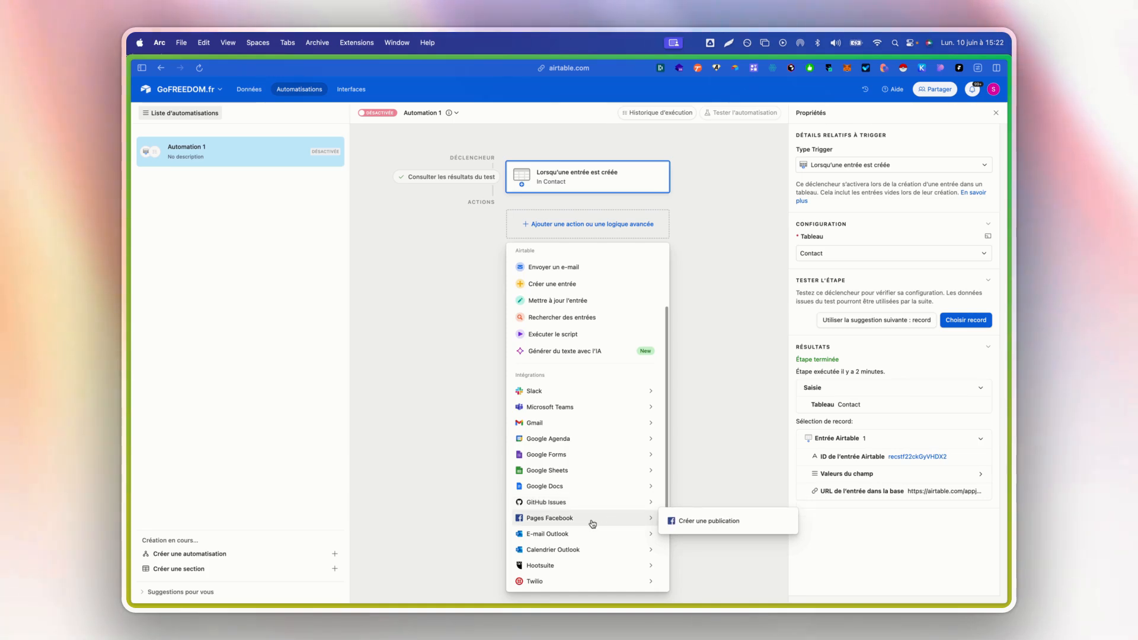
scroll(593, 525, down, 2)
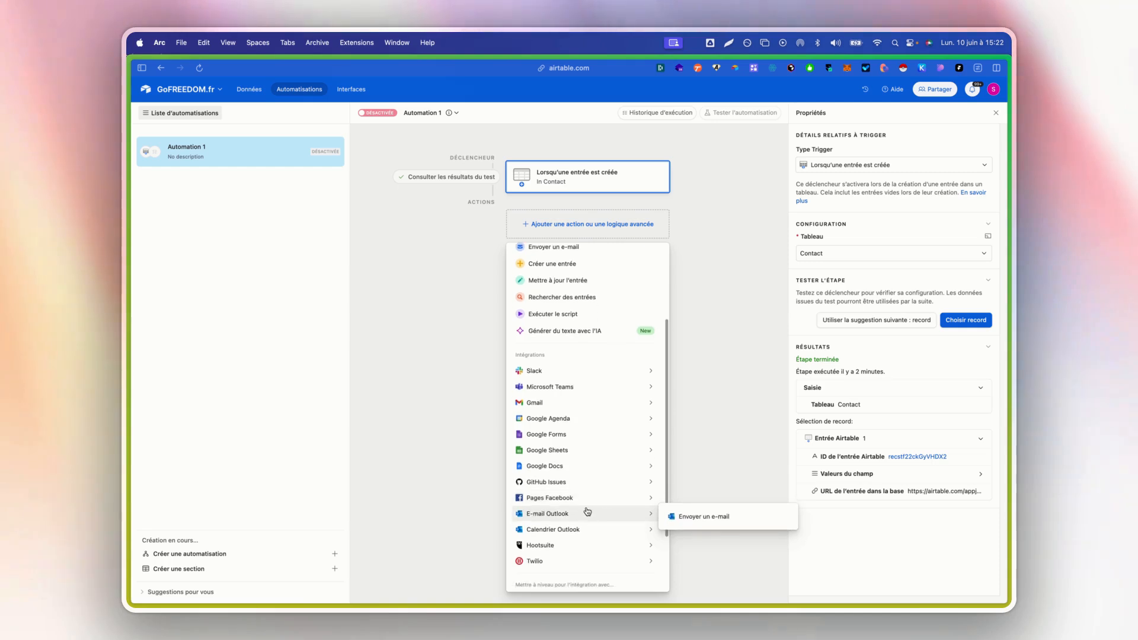
scroll(571, 515, down, 2)
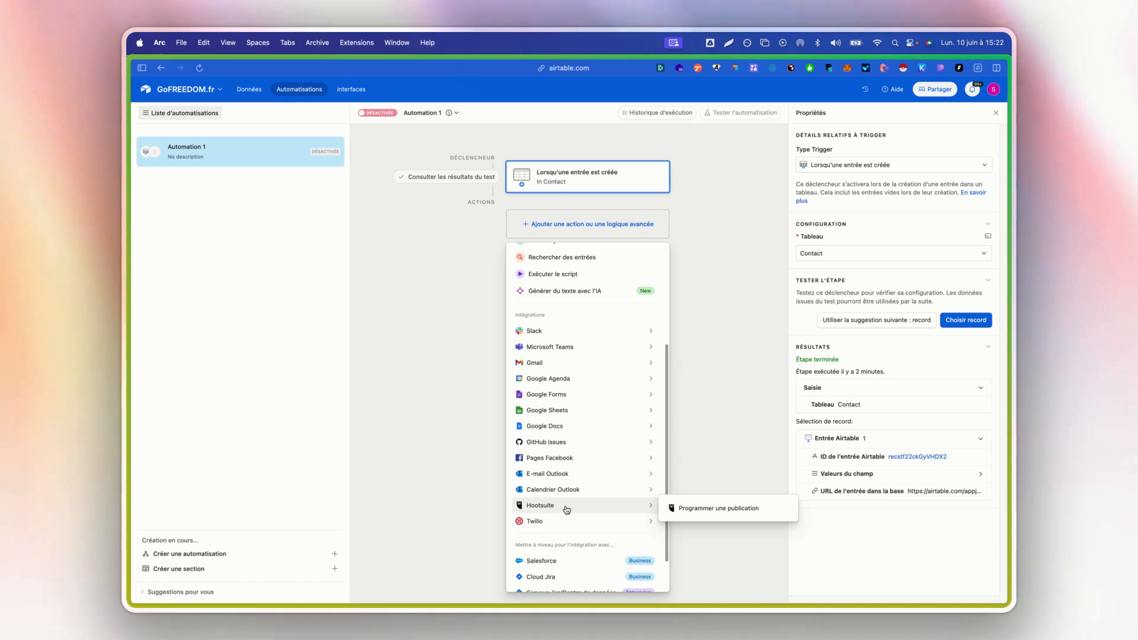
scroll(564, 504, down, 2)
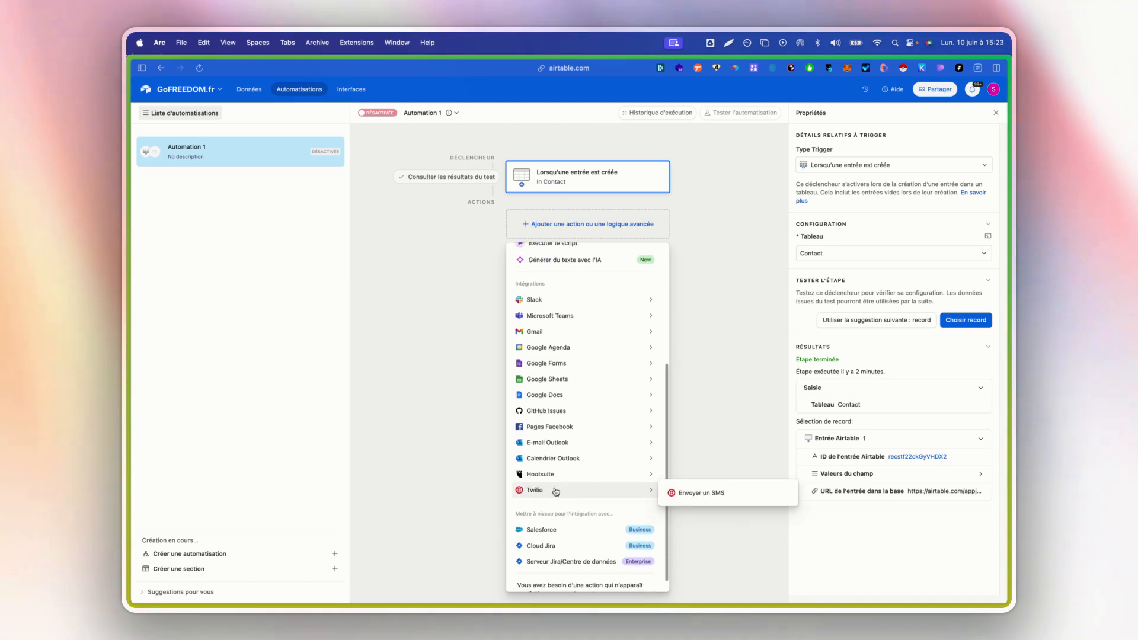
scroll(556, 491, down, 1)
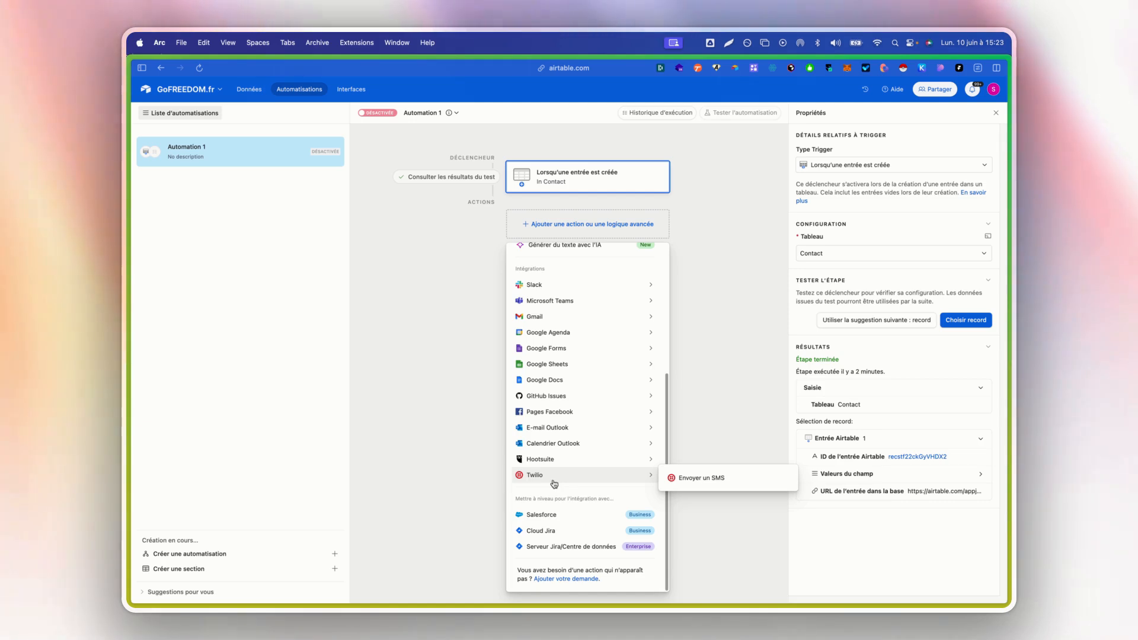
mouse_move(558, 354)
scroll(558, 354, up, 5)
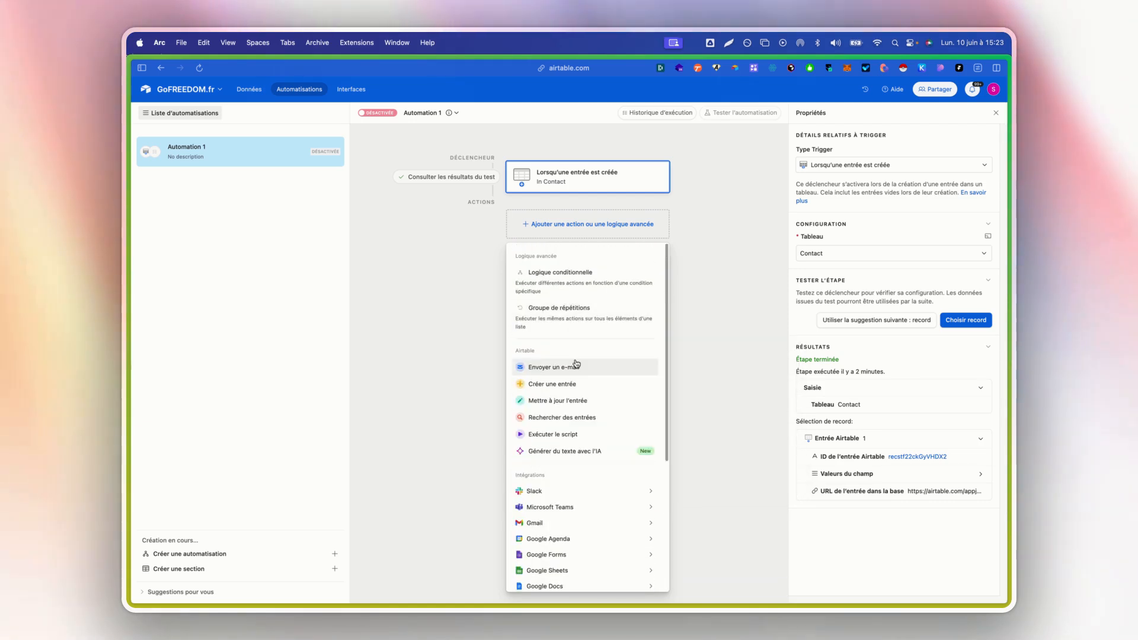
- Add a "Créer une entrée" action to Automation 1 that creates its record in the Prospects table
click(589, 394)
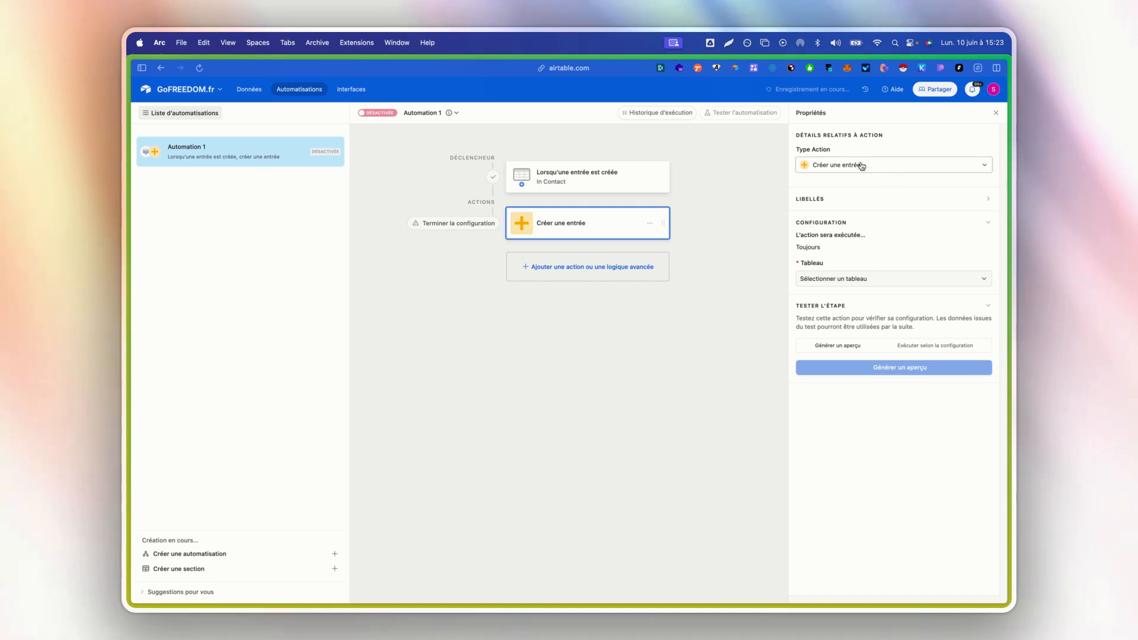
click(845, 285)
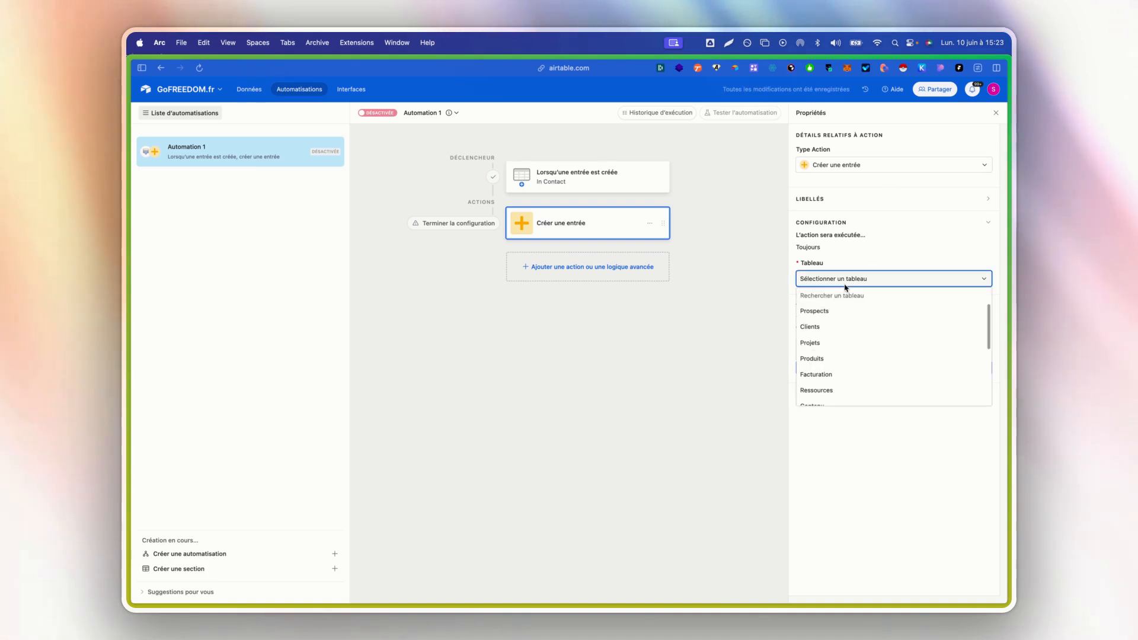
click(840, 308)
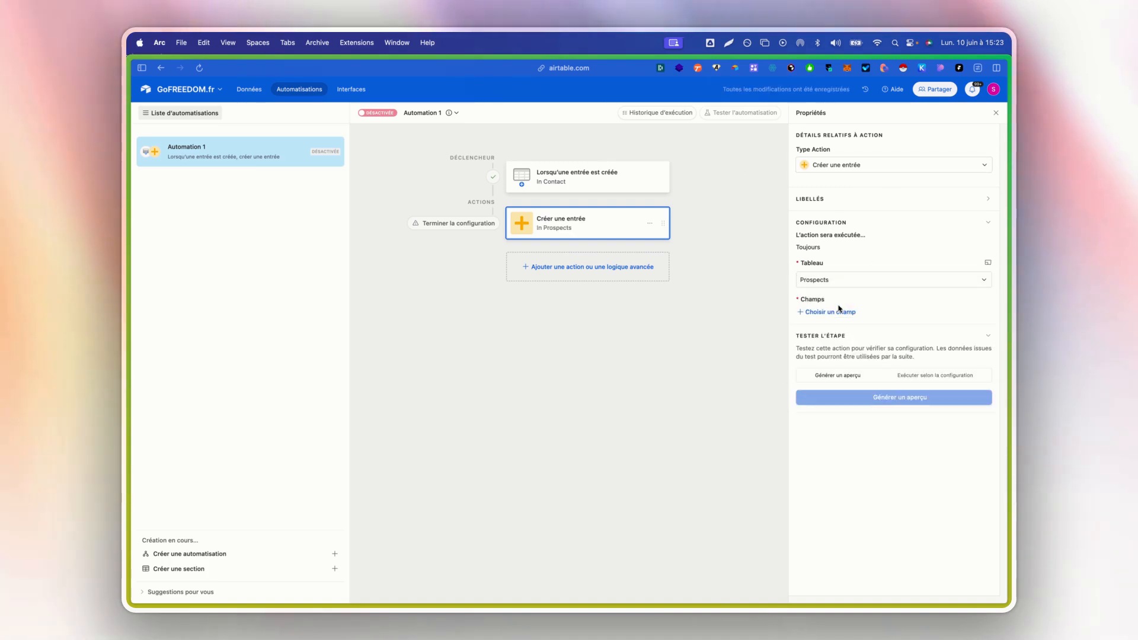
- Add the email, Prénom and Nom fields to the record creation action for Prospects
click(849, 310)
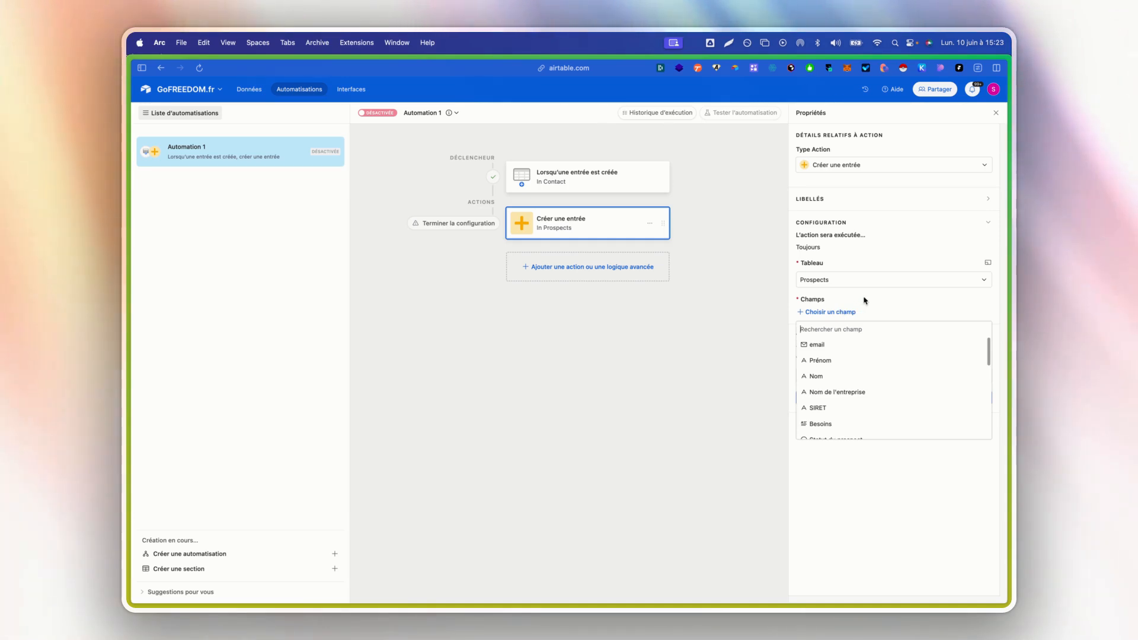
click(898, 344)
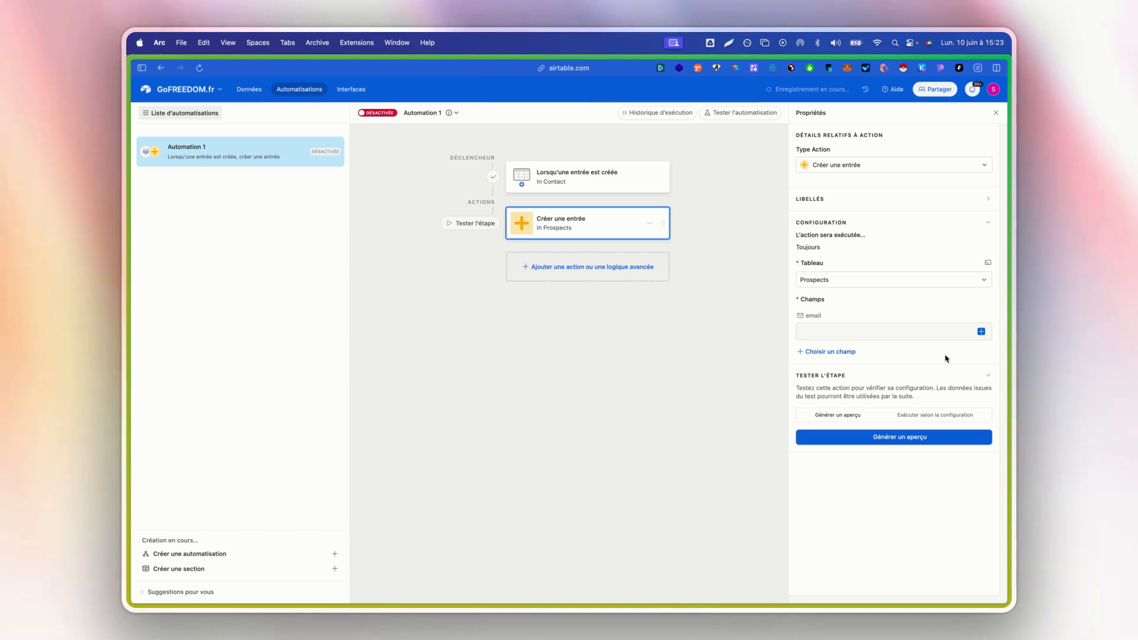
click(839, 350)
click(820, 386)
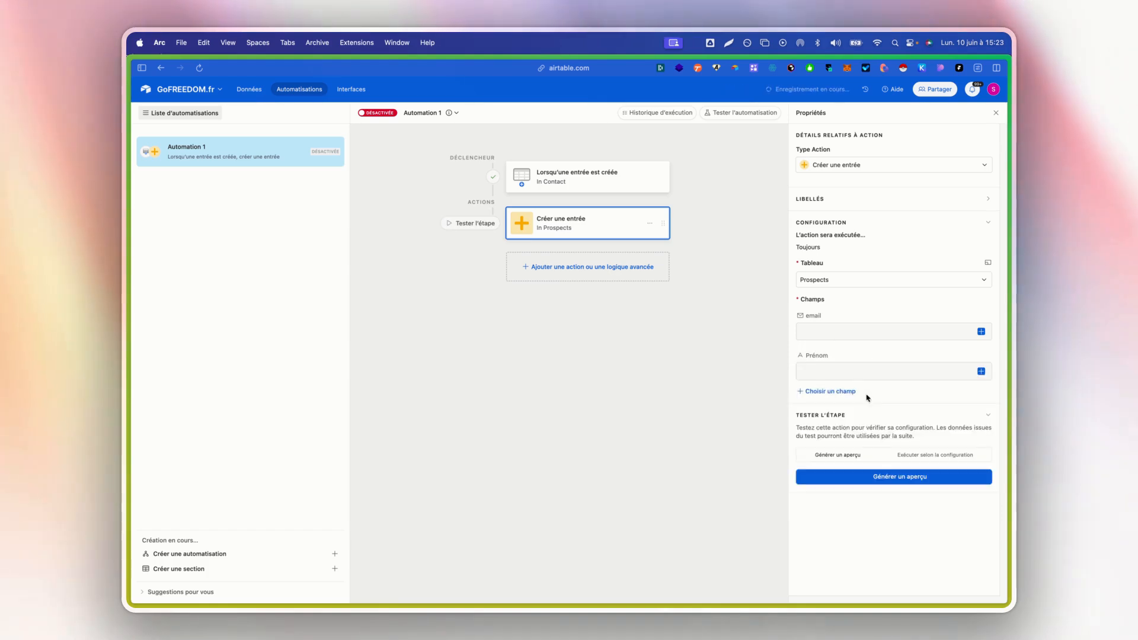
click(840, 397)
click(935, 426)
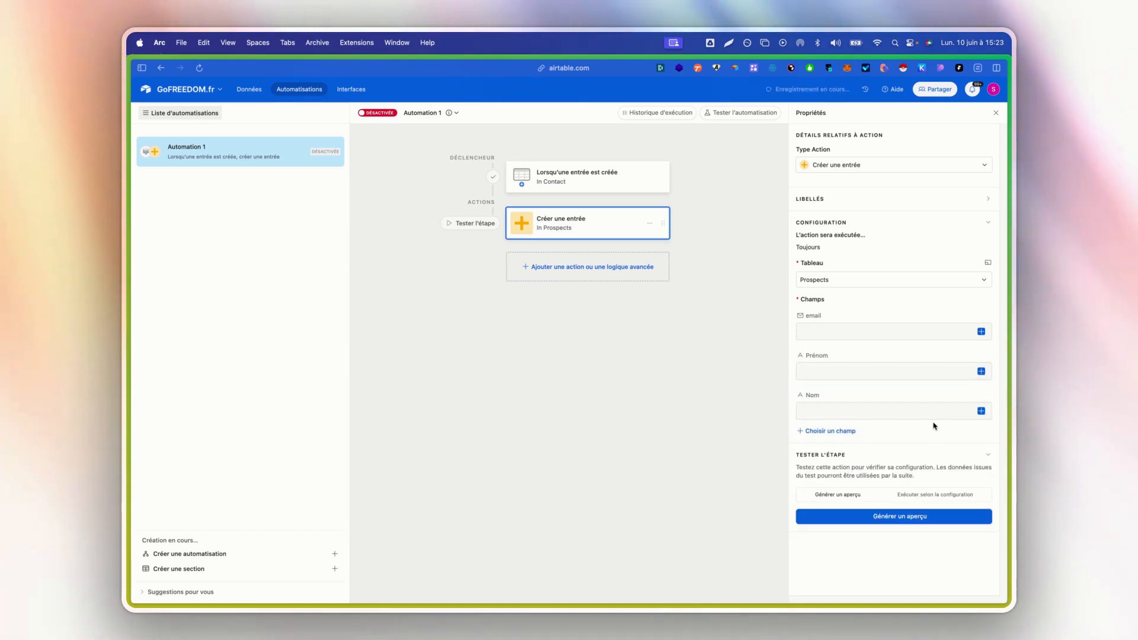
- Add the Besoins and Statut du prospect fields to the record creation action
click(827, 432)
scroll(864, 504, down, 1)
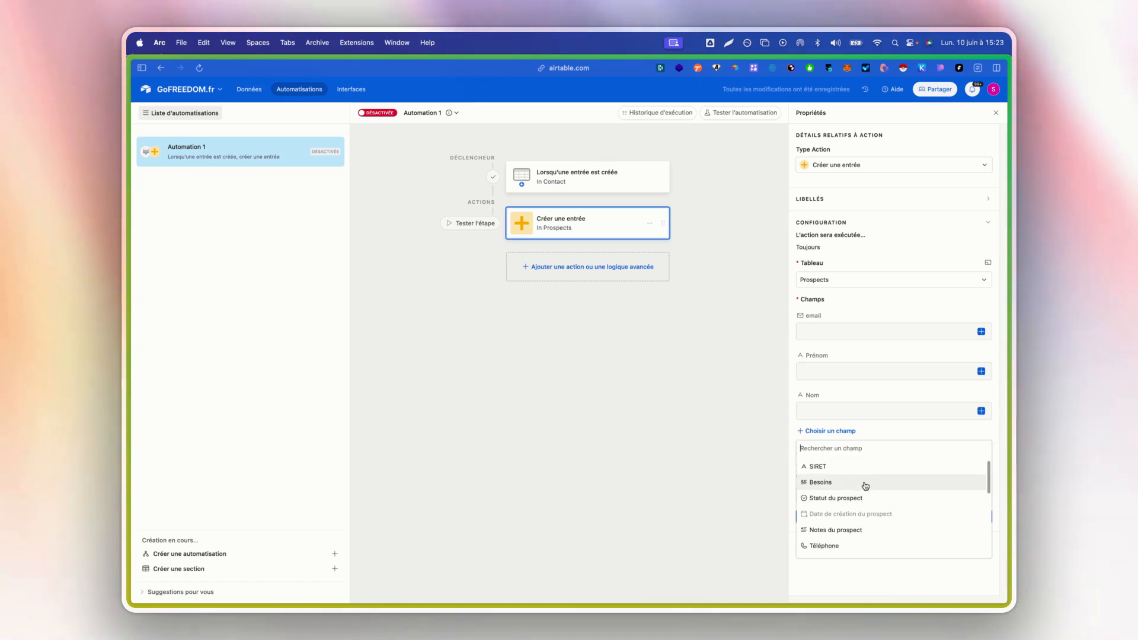
click(865, 485)
click(856, 471)
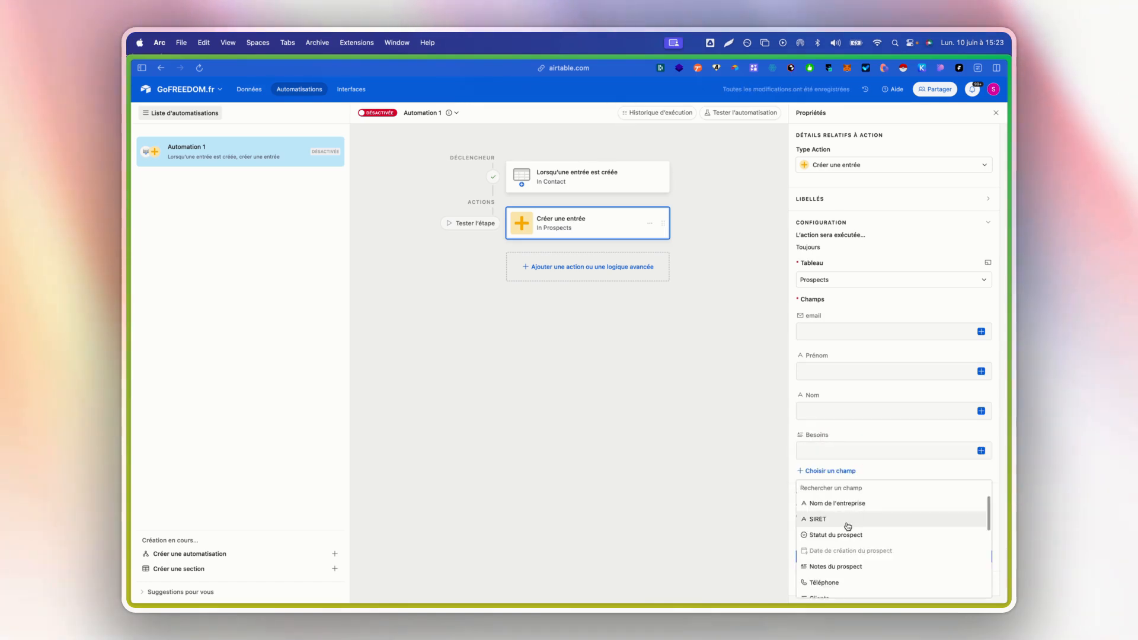
click(862, 544)
- Add the Téléphone field to the record creation action and look through the remaining Prospects fields
scroll(851, 504, down, 1)
click(847, 485)
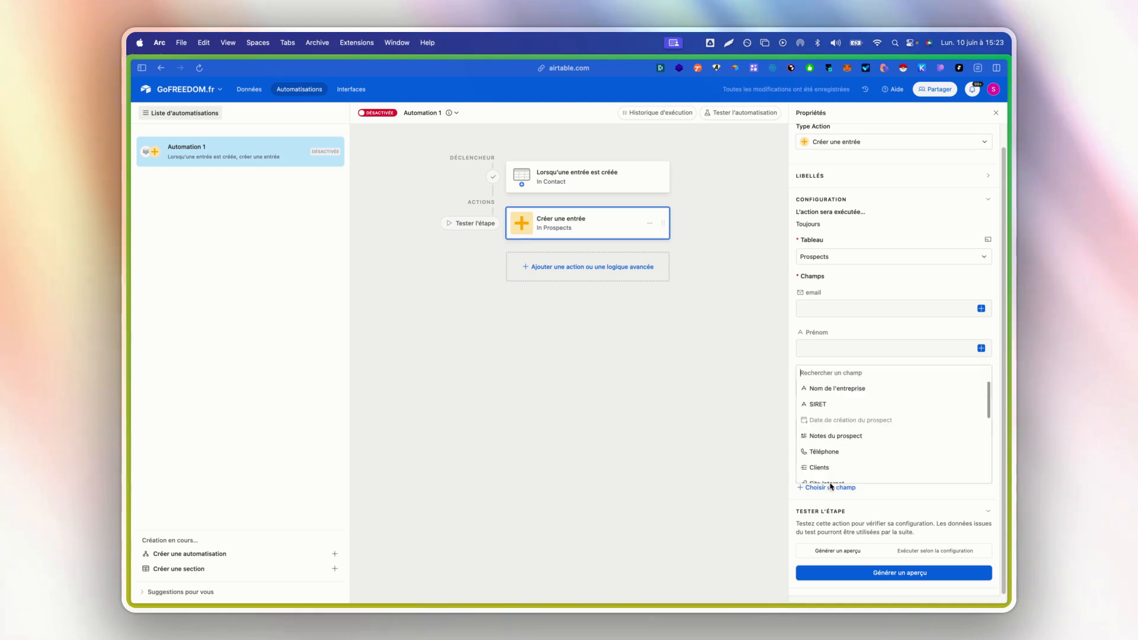
scroll(877, 442, down, 2)
click(877, 439)
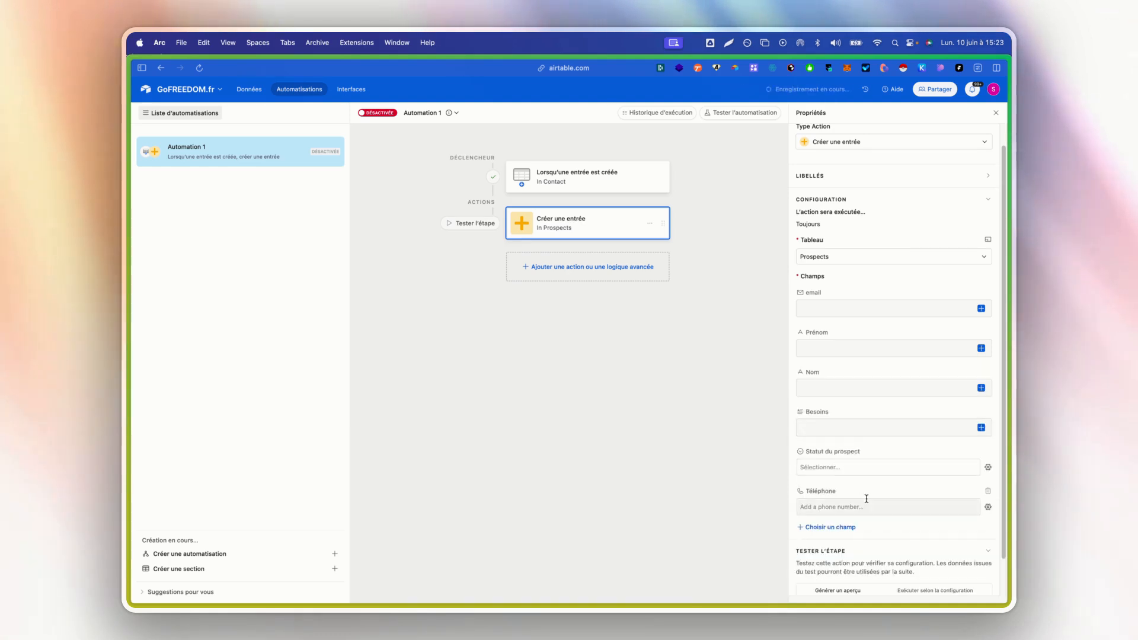
click(837, 487)
scroll(879, 434, down, 5)
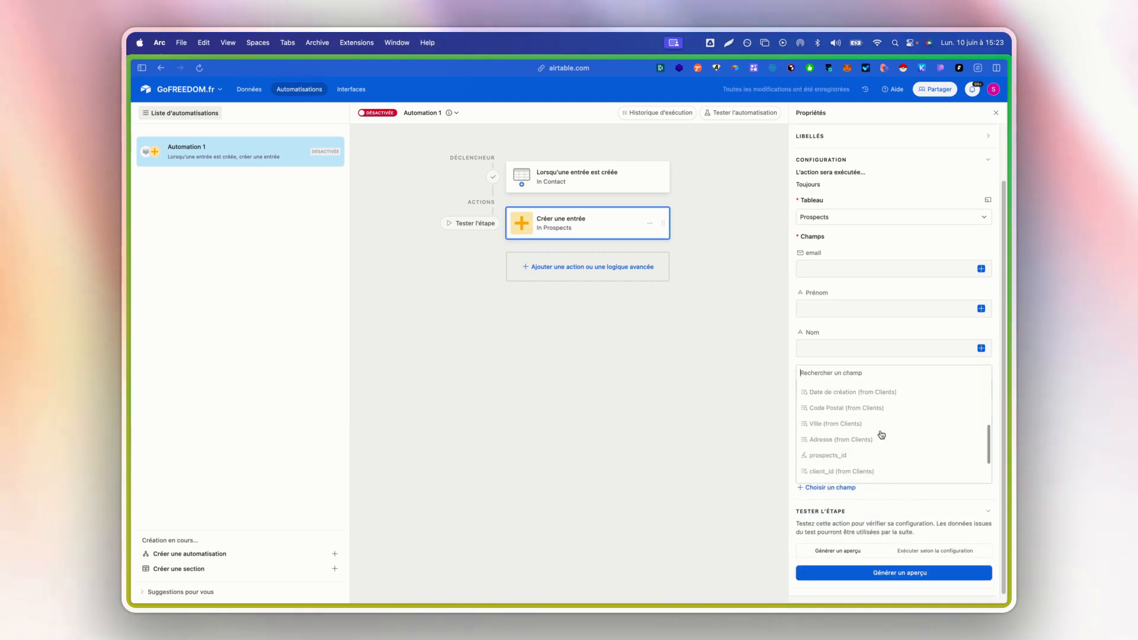
click(877, 343)
scroll(913, 368, up, 2)
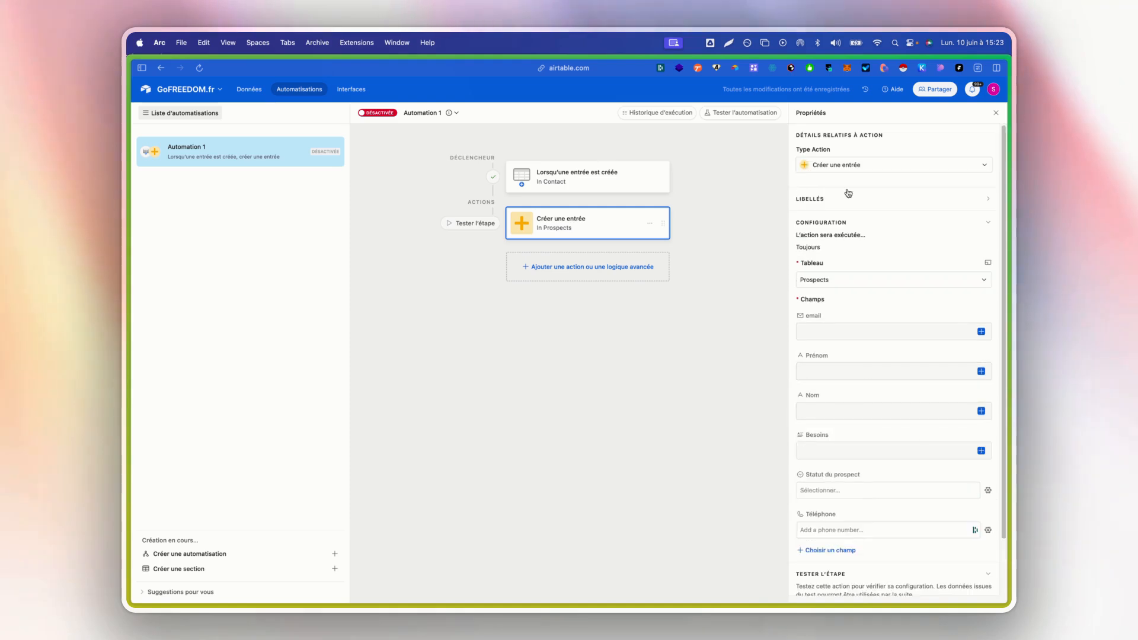
click(872, 339)
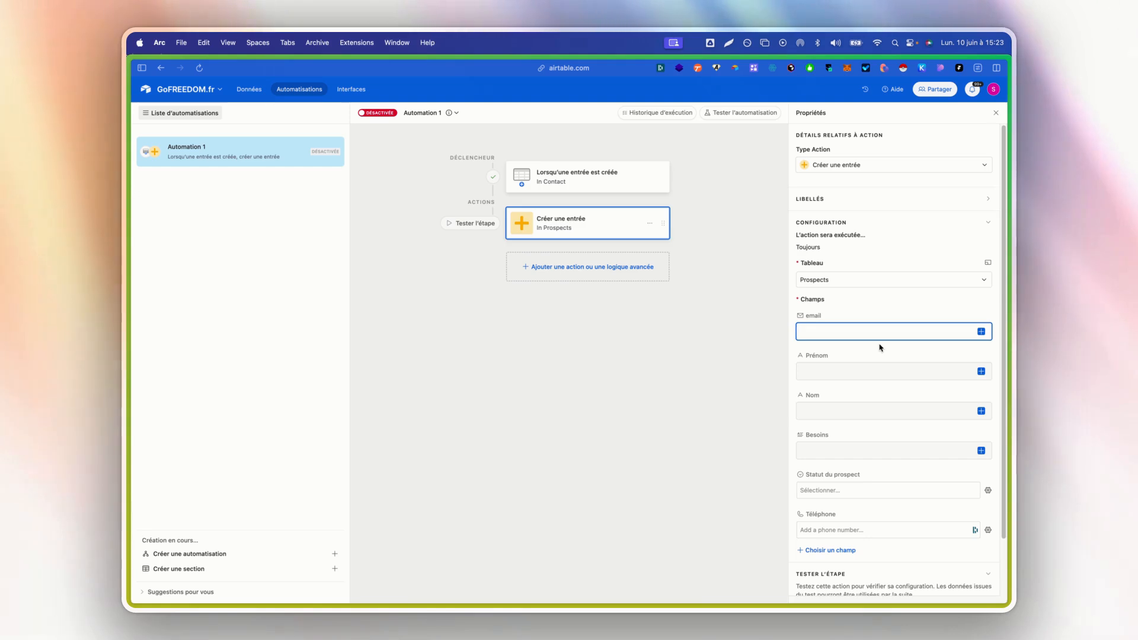
text(contact@)
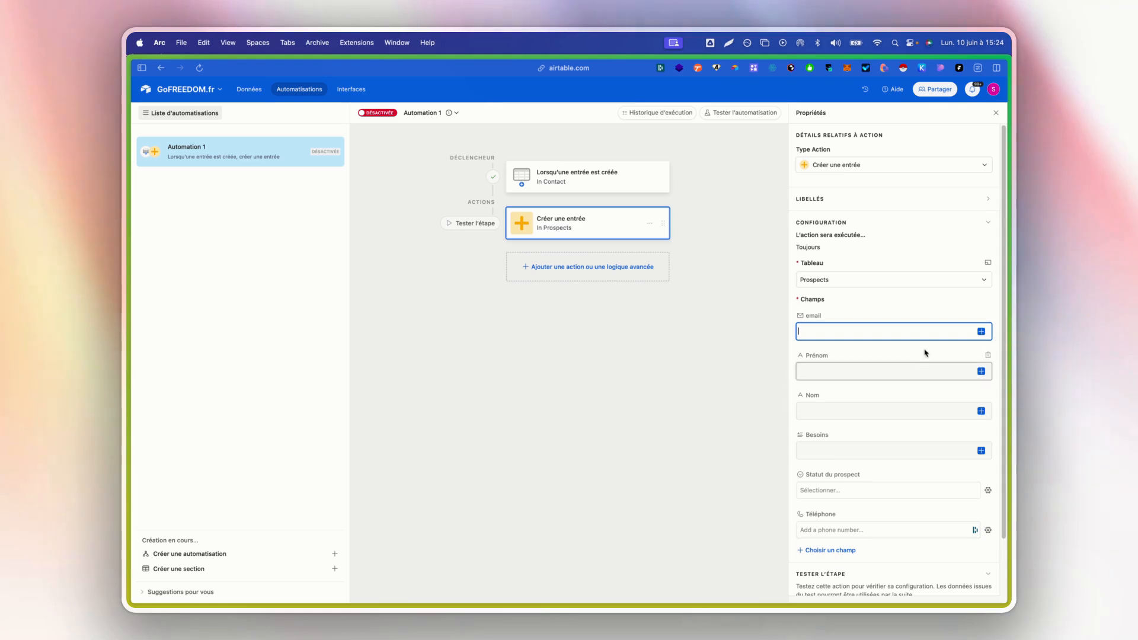
- Fill the email field dynamically with the Email value of the Contact record from the trigger and check its source
click(981, 333)
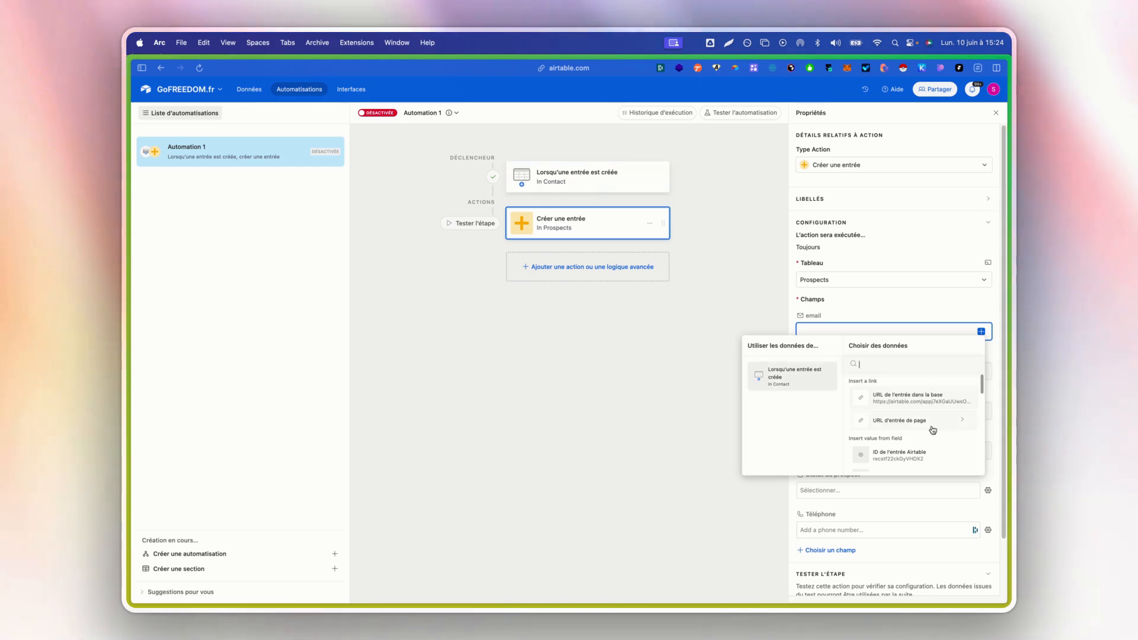
scroll(933, 429, down, 5)
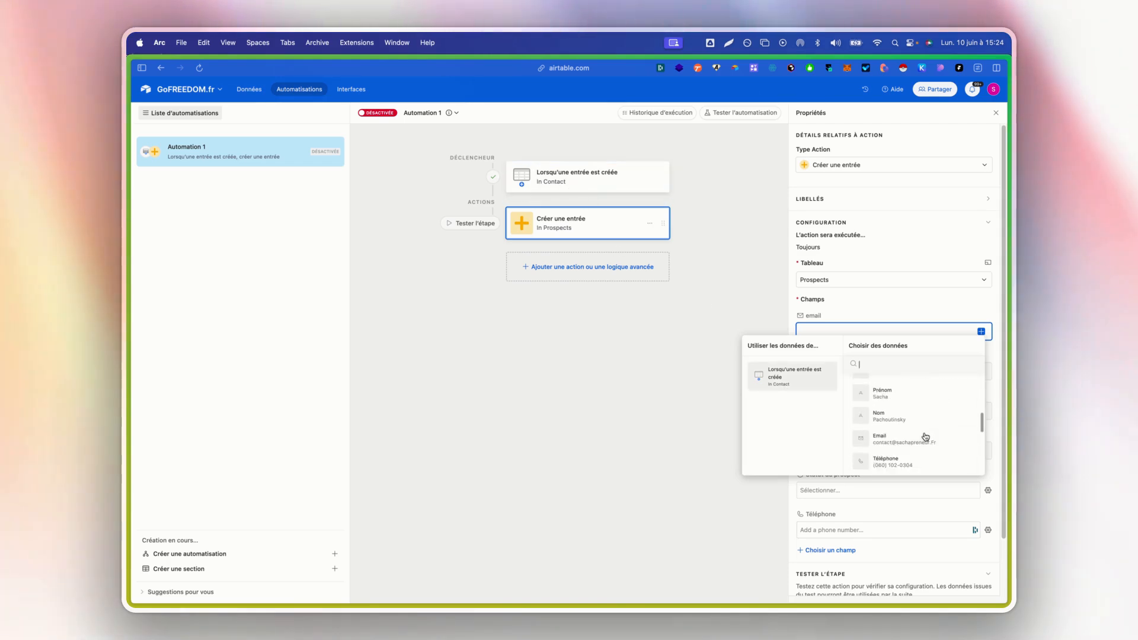
scroll(926, 437, up, 5)
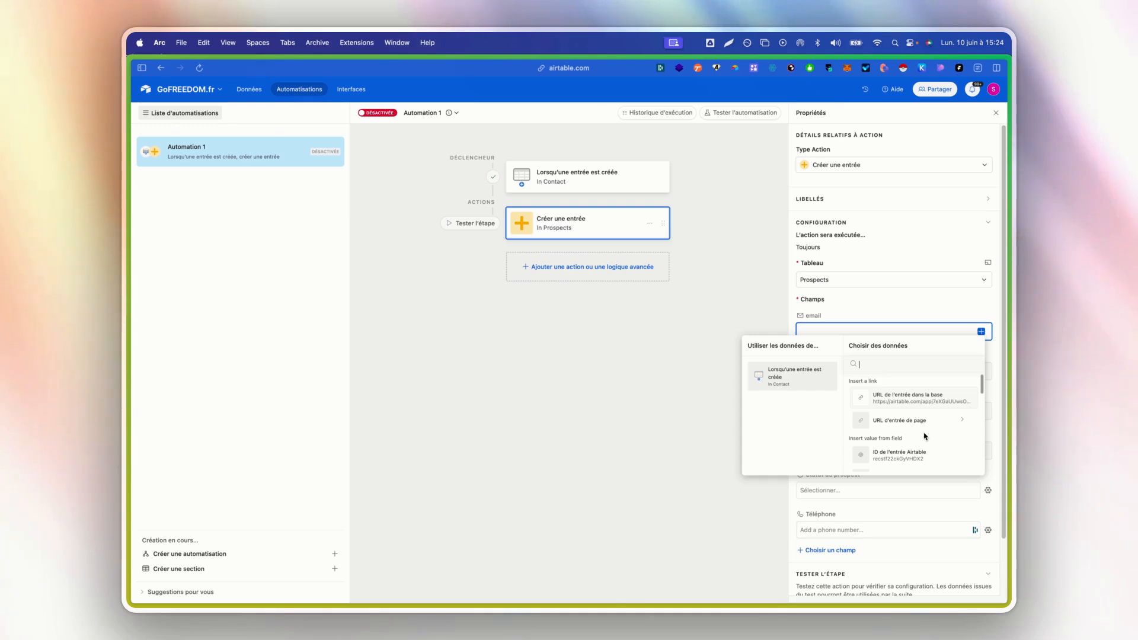
scroll(925, 437, down, 1)
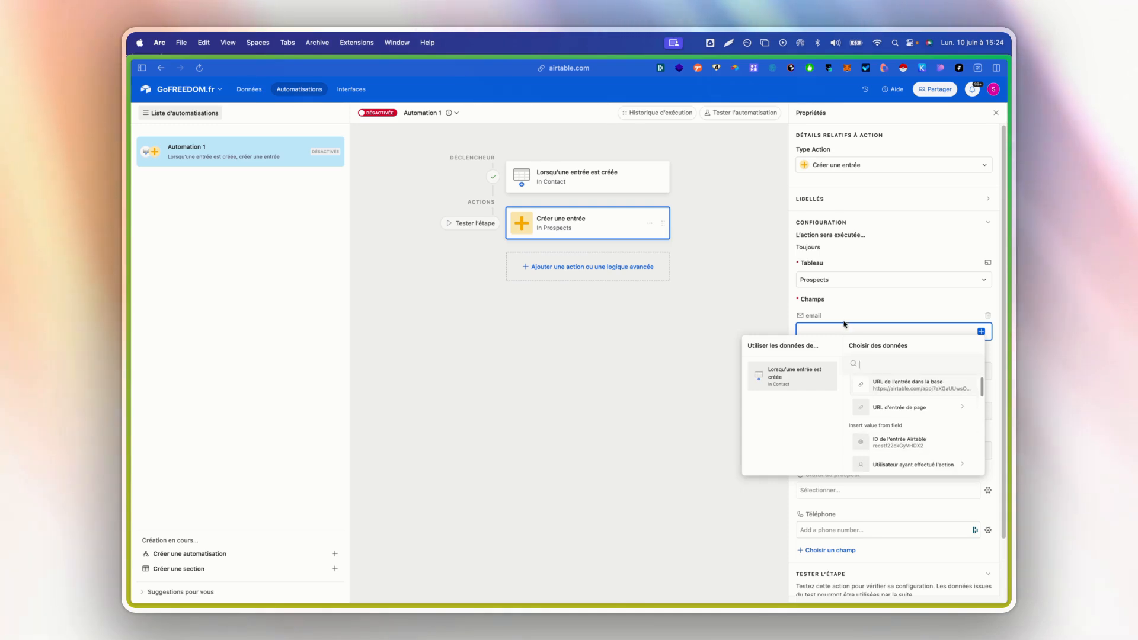
scroll(919, 427, down, 2)
scroll(916, 418, down, 7)
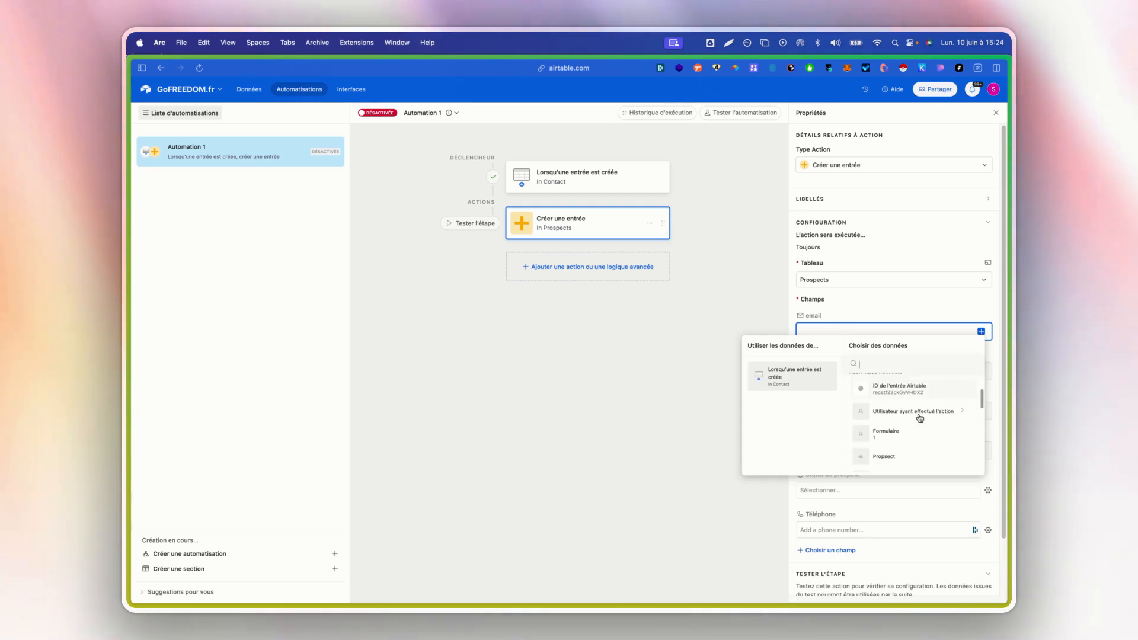
scroll(913, 415, down, 5)
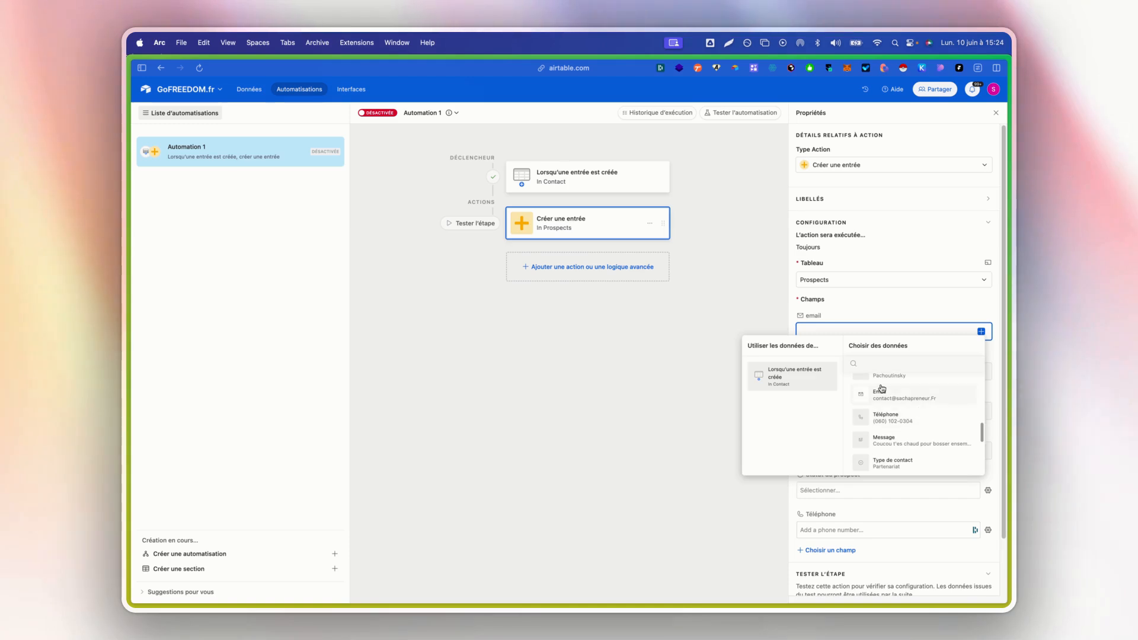
click(881, 394)
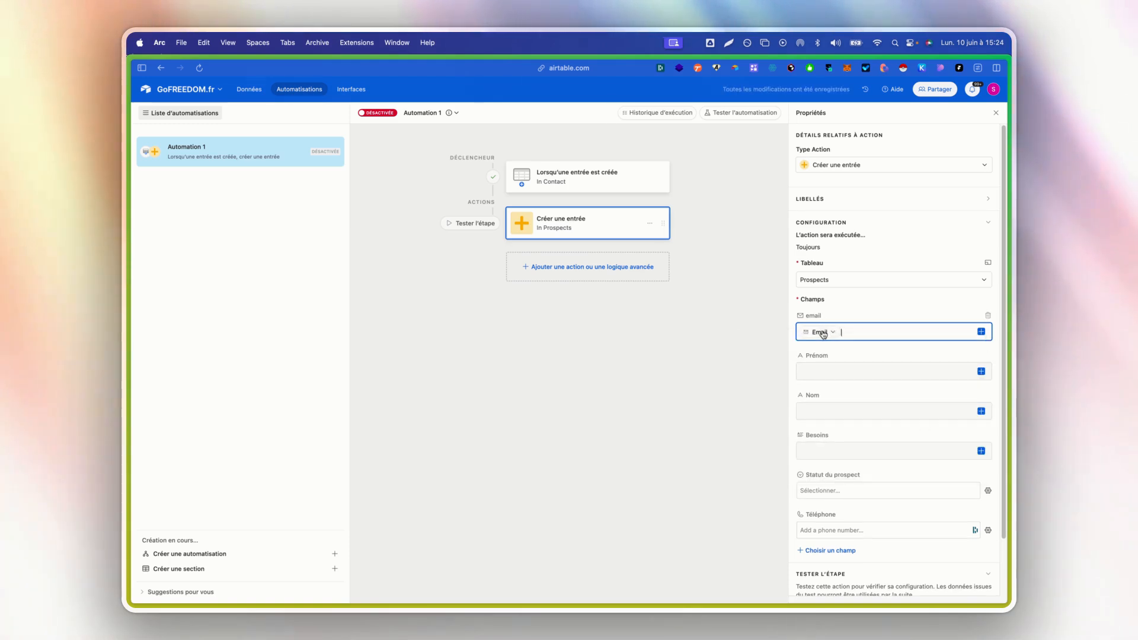
mouse_move(824, 334)
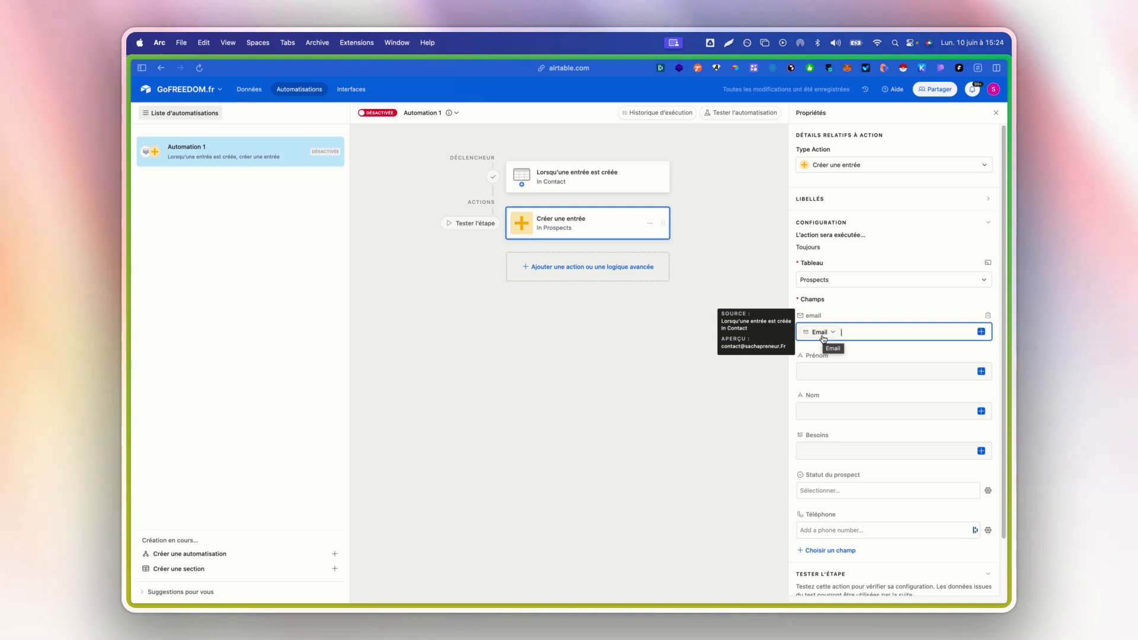
- Fill the Prénom and Nom fields with the matching Prénom and Nom values from the triggering Contact record
click(849, 368)
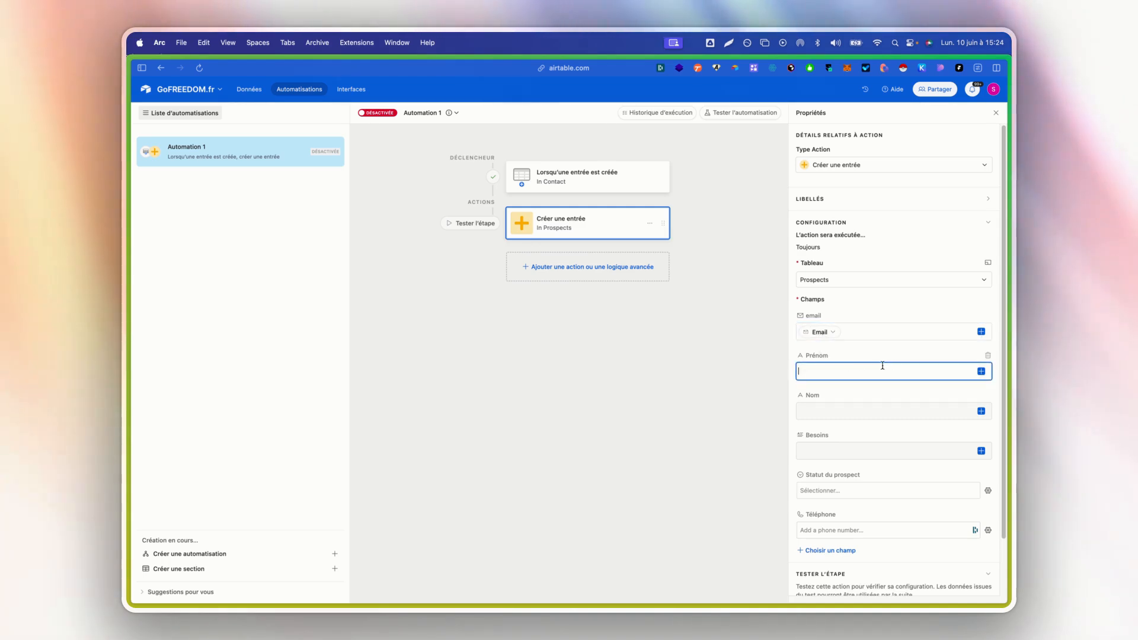
click(981, 371)
scroll(940, 459, down, 3)
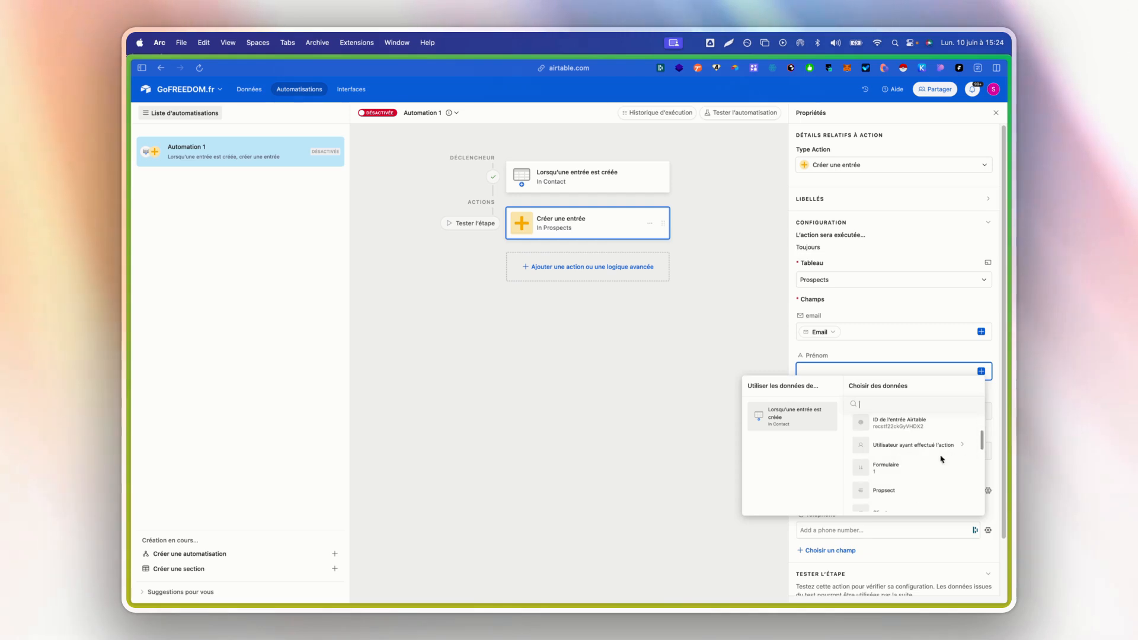
click(924, 472)
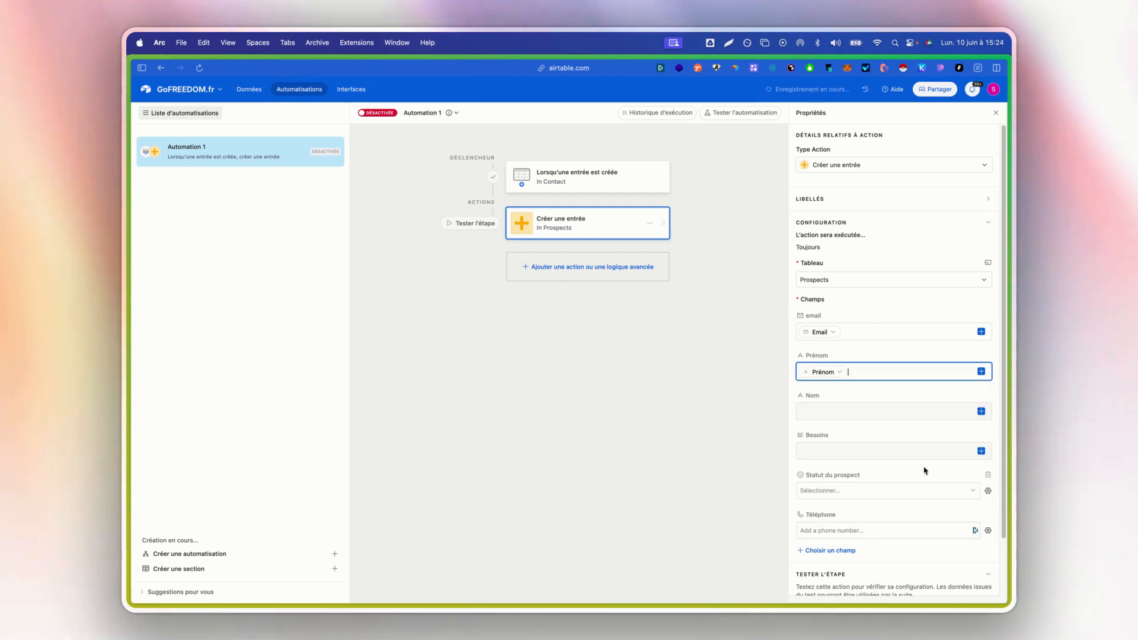
click(983, 410)
scroll(928, 510, down, 4)
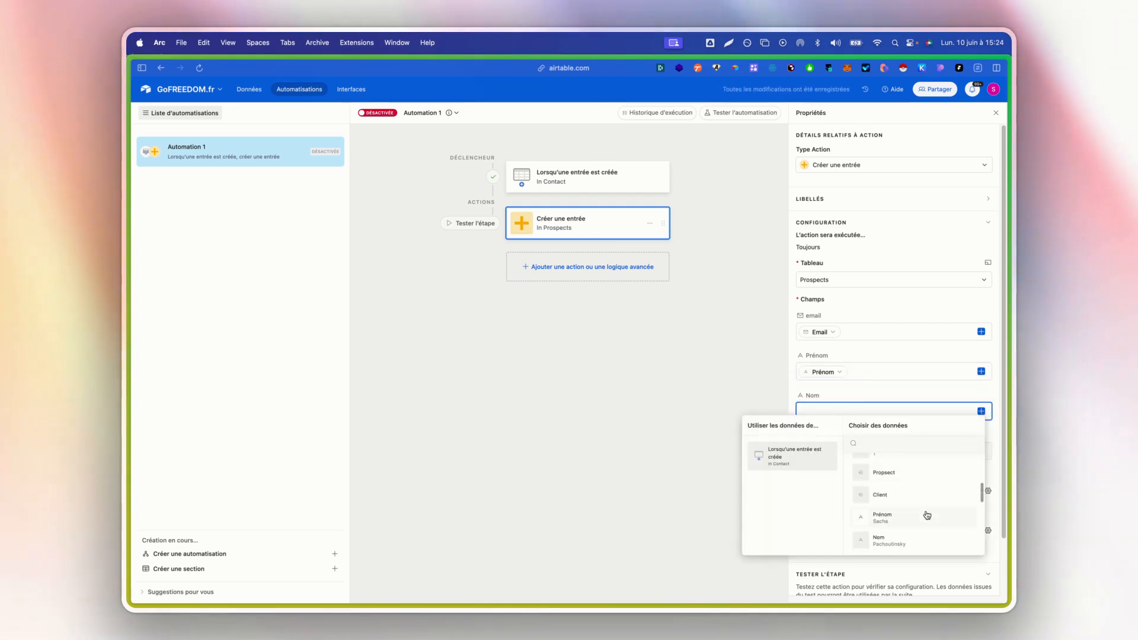
click(924, 518)
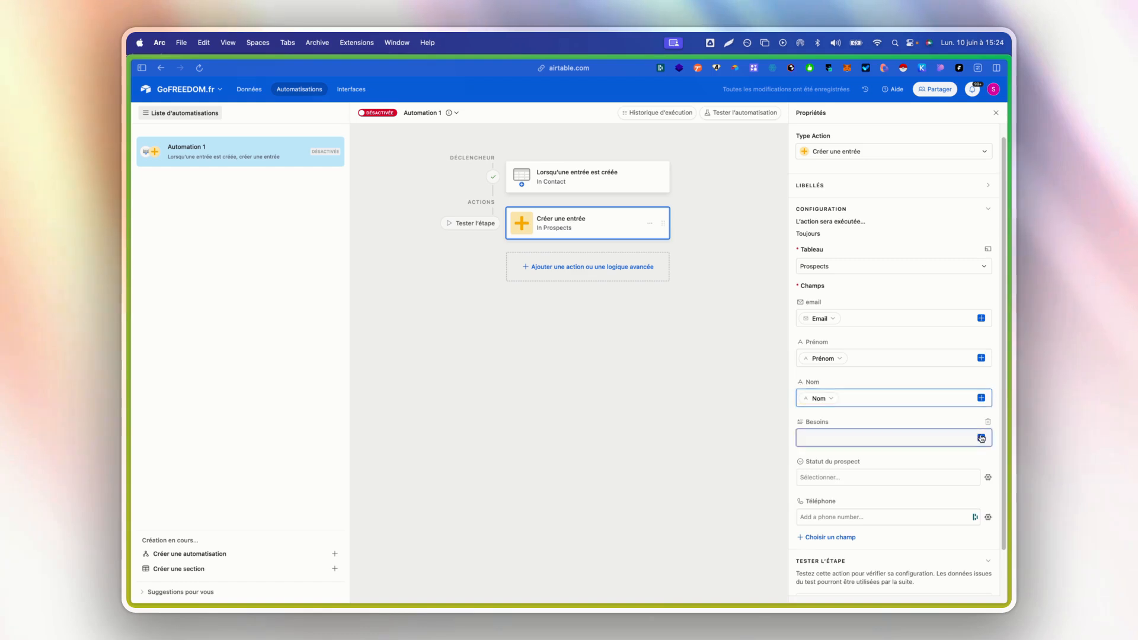
- Fill the Besoins field with the Message value from the triggering Contact record
click(982, 438)
scroll(930, 516, down, 4)
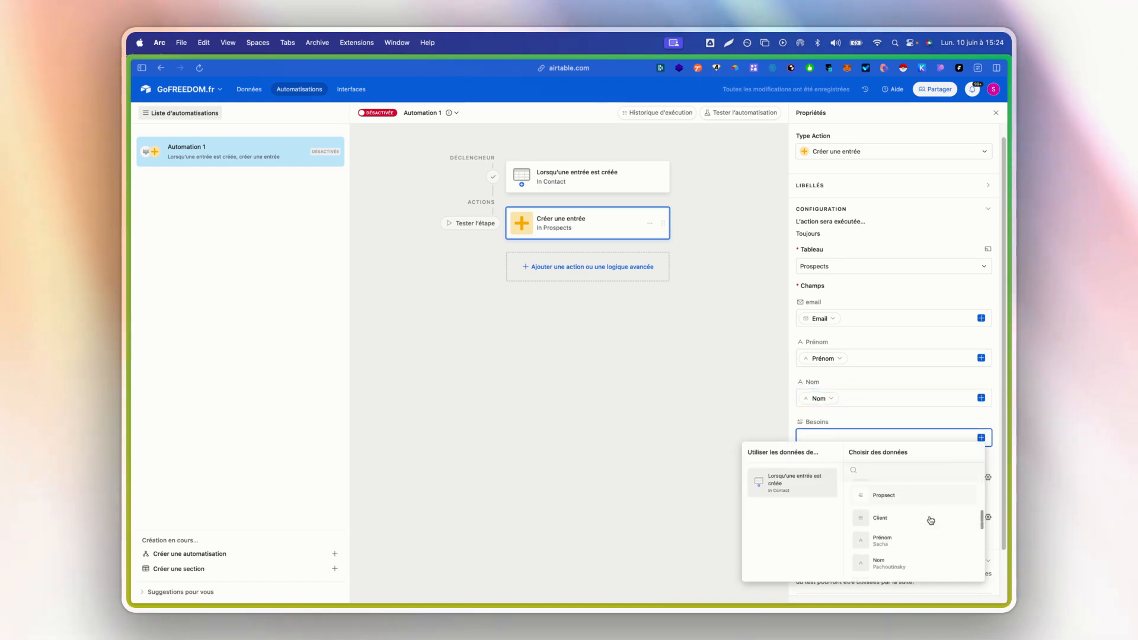
scroll(931, 520, down, 3)
click(948, 541)
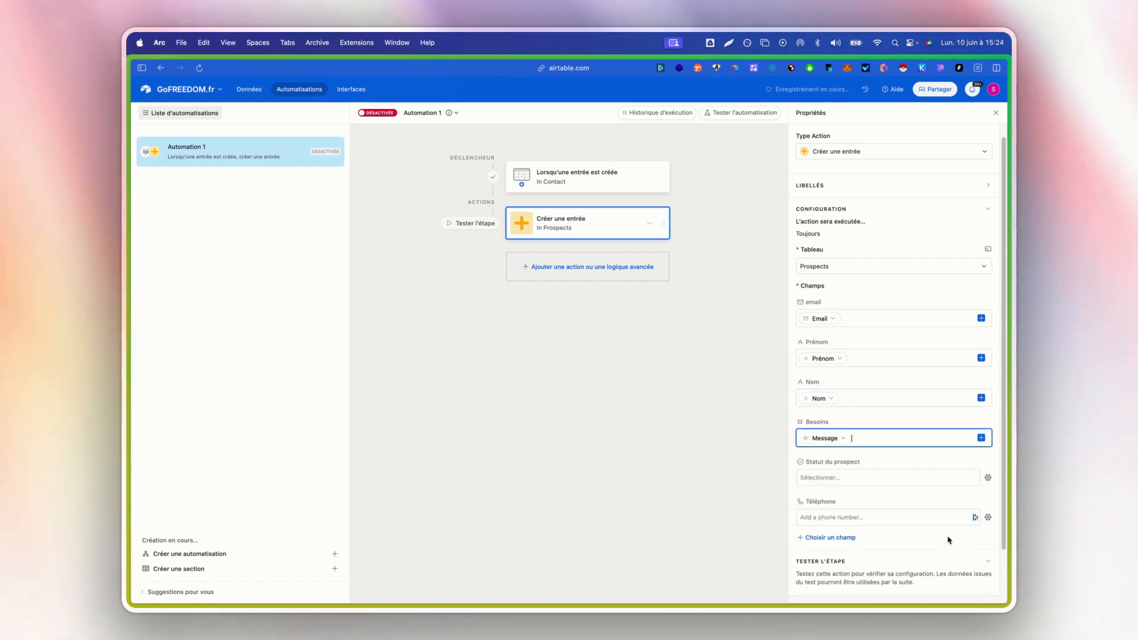
- Set Statut du prospect to Premier Contact for the record created in Prospects
scroll(821, 475, down, 1)
click(857, 439)
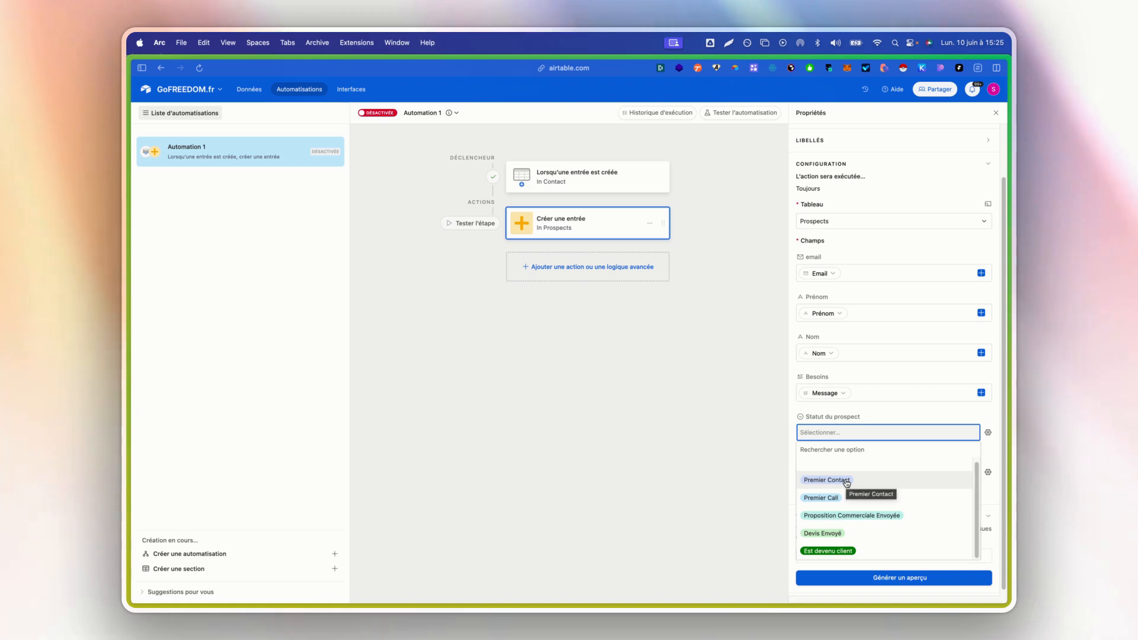
click(848, 482)
- Switch the Téléphone field to dynamic and fill it with the Téléphone value from the triggering Contact record
click(871, 474)
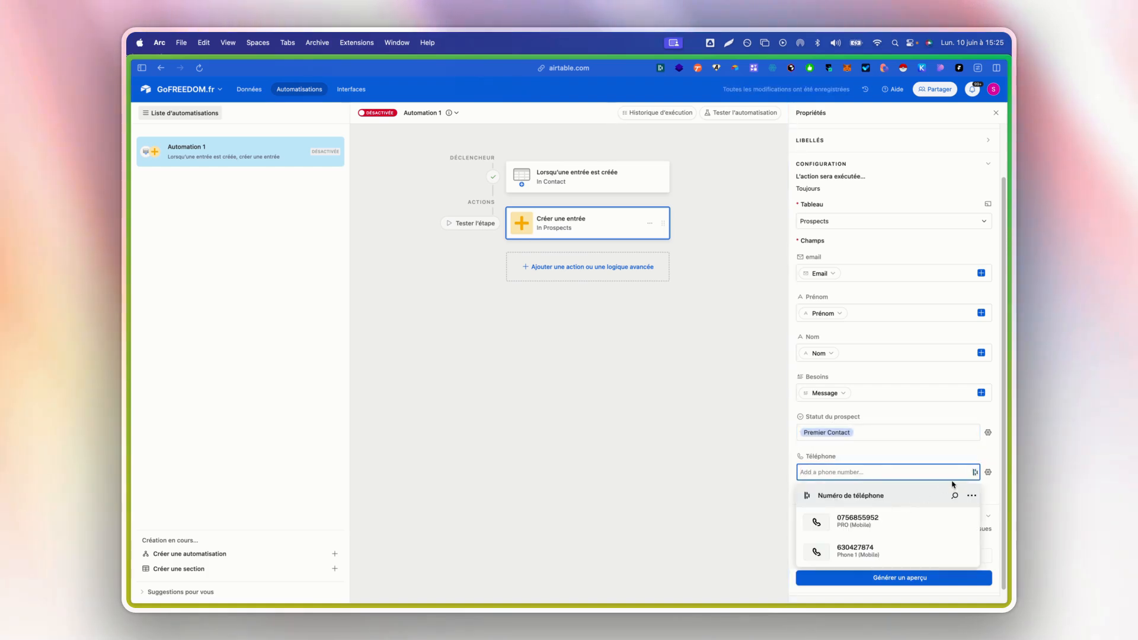
click(986, 477)
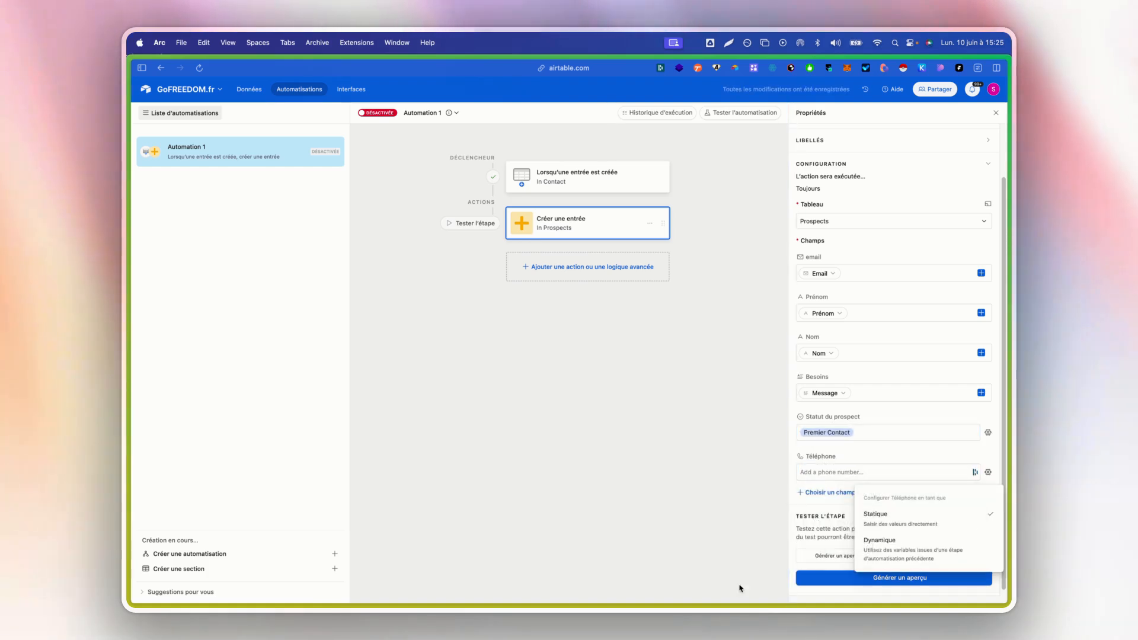
click(845, 481)
click(836, 475)
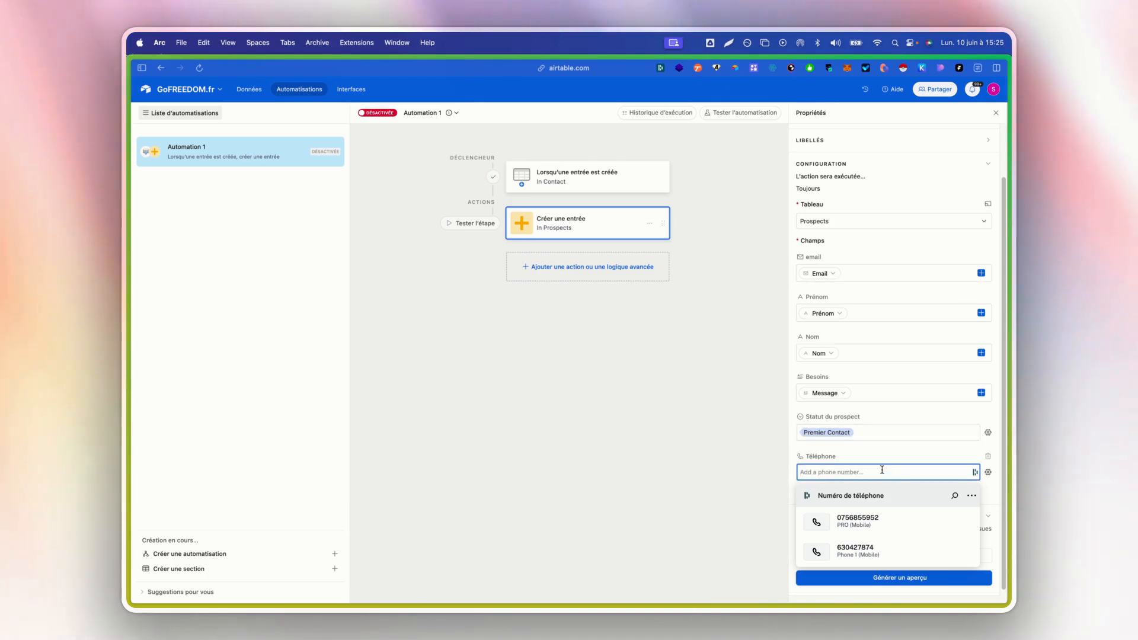
click(989, 472)
click(885, 446)
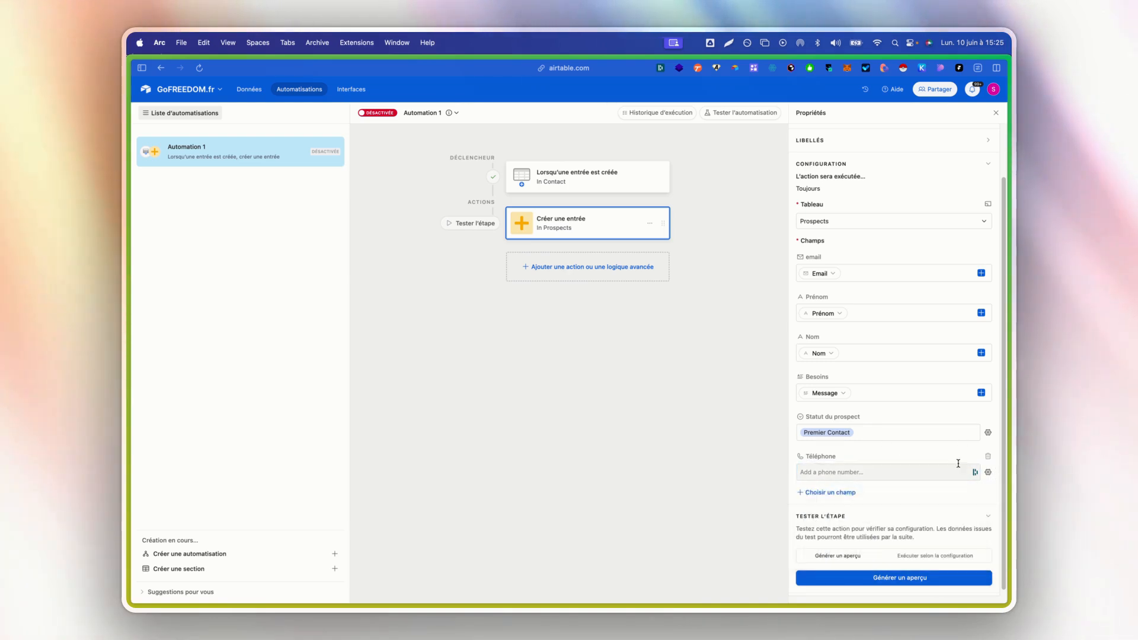
click(988, 474)
click(943, 550)
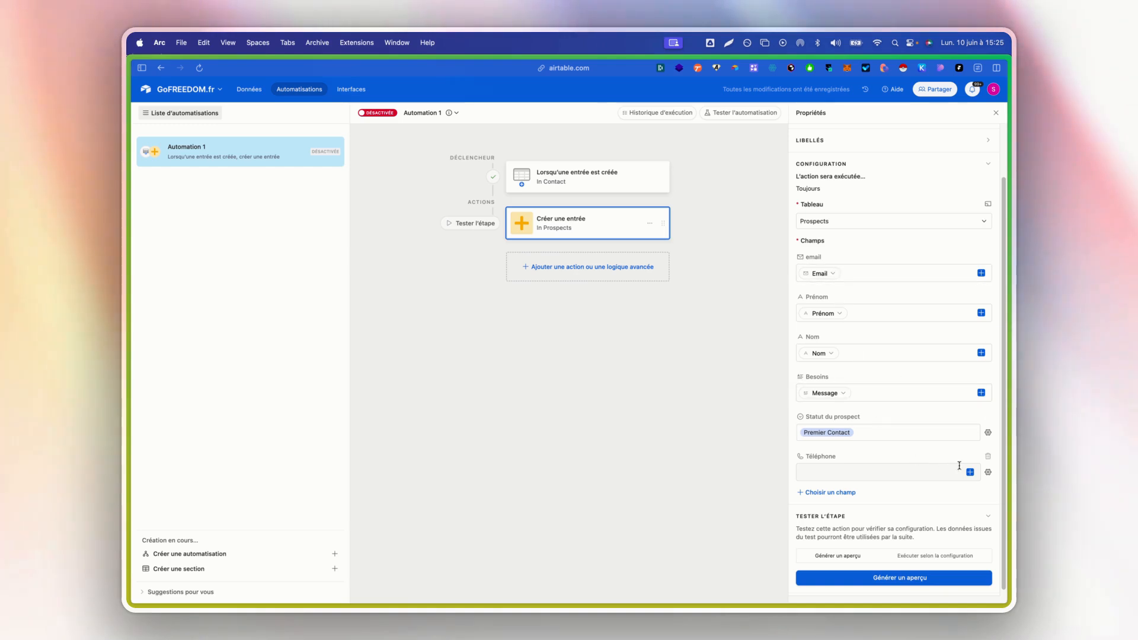
click(944, 477)
scroll(906, 403, down, 5)
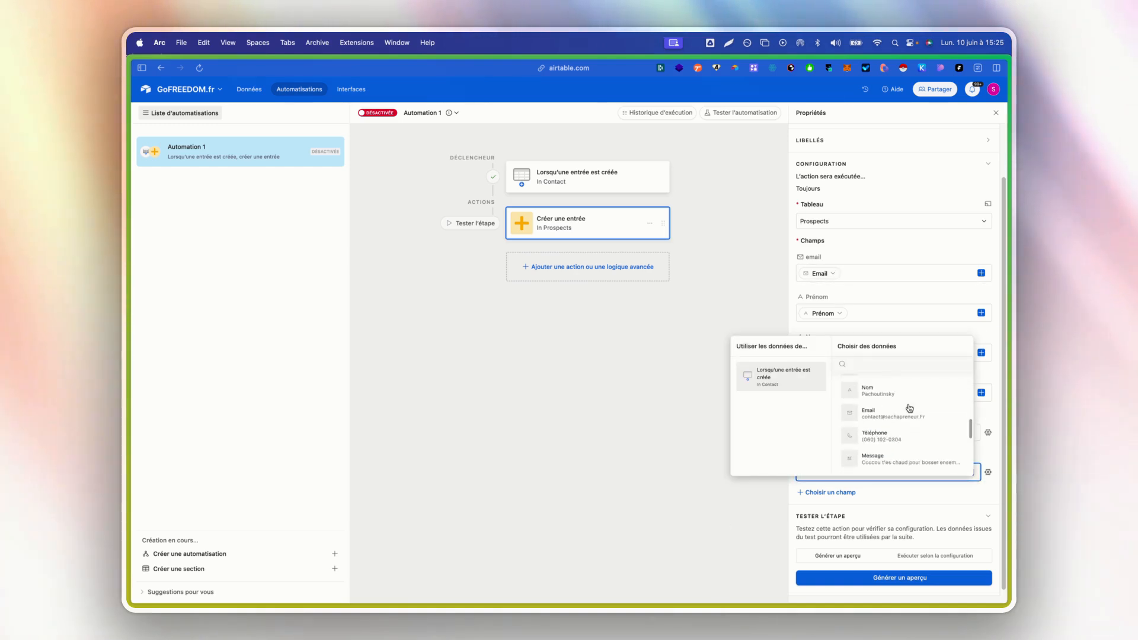
click(908, 414)
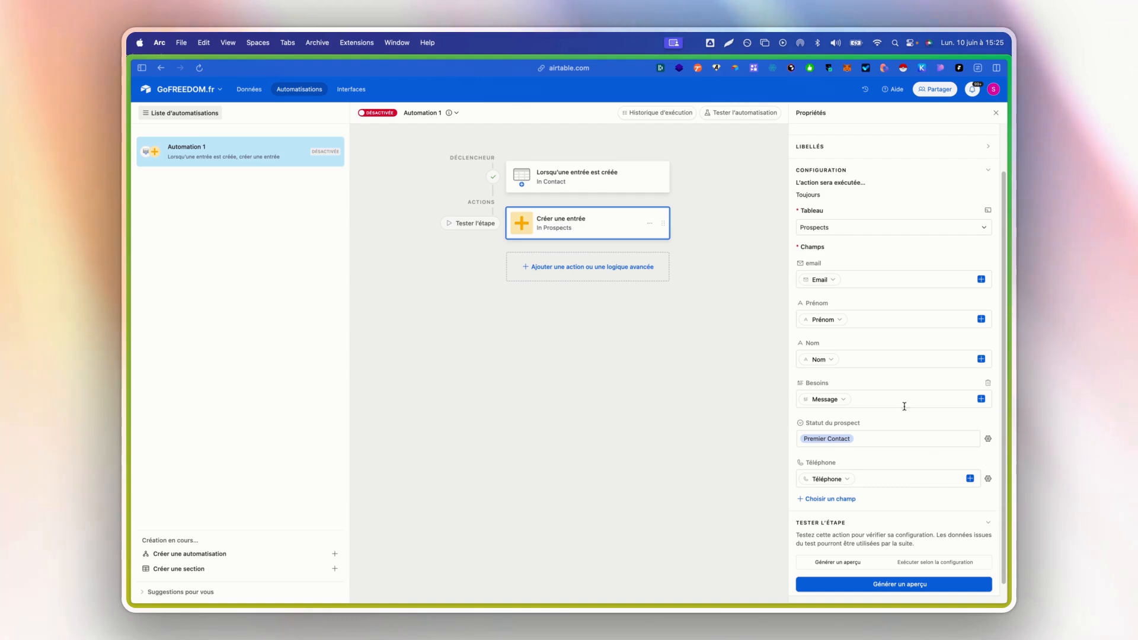
- Test the Prospects record creation step by generating a preview
scroll(898, 427, down, 1)
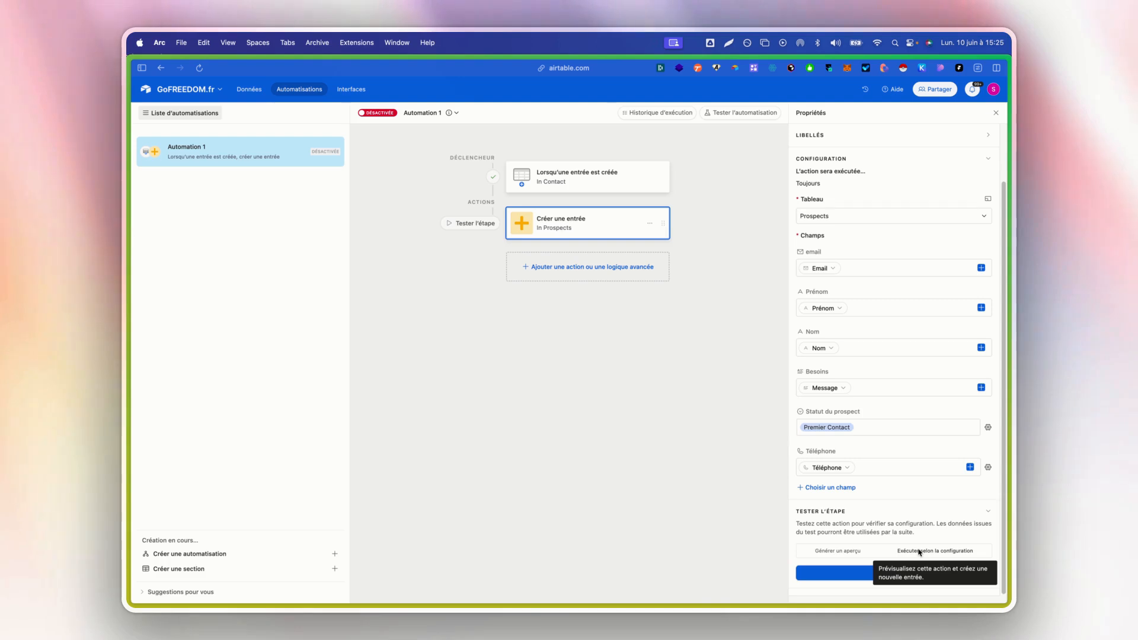
click(850, 555)
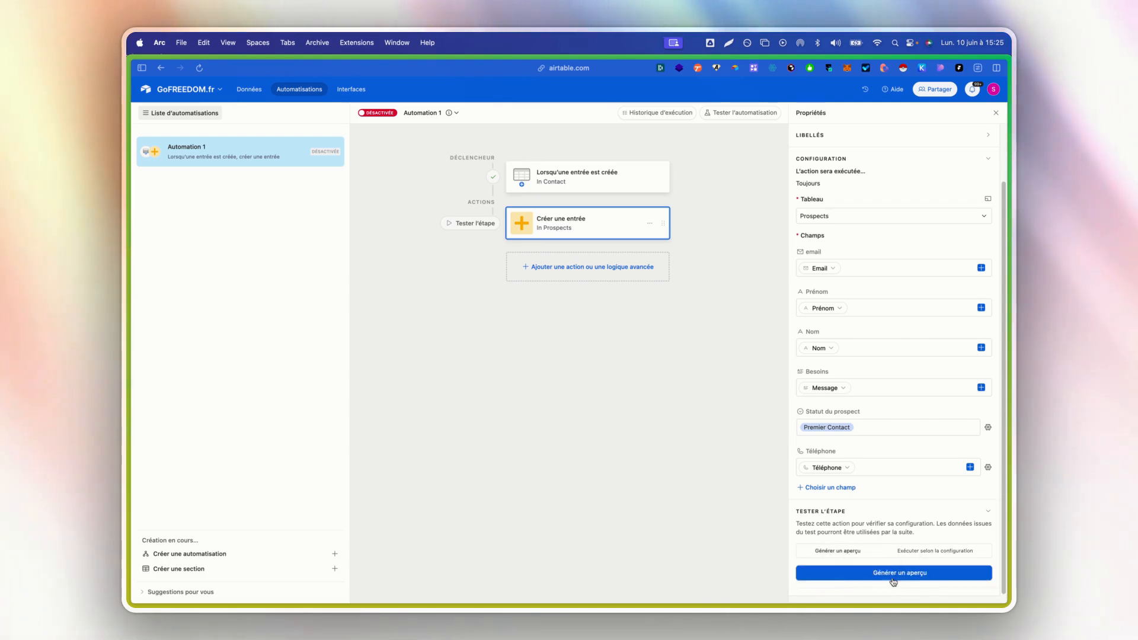
click(891, 575)
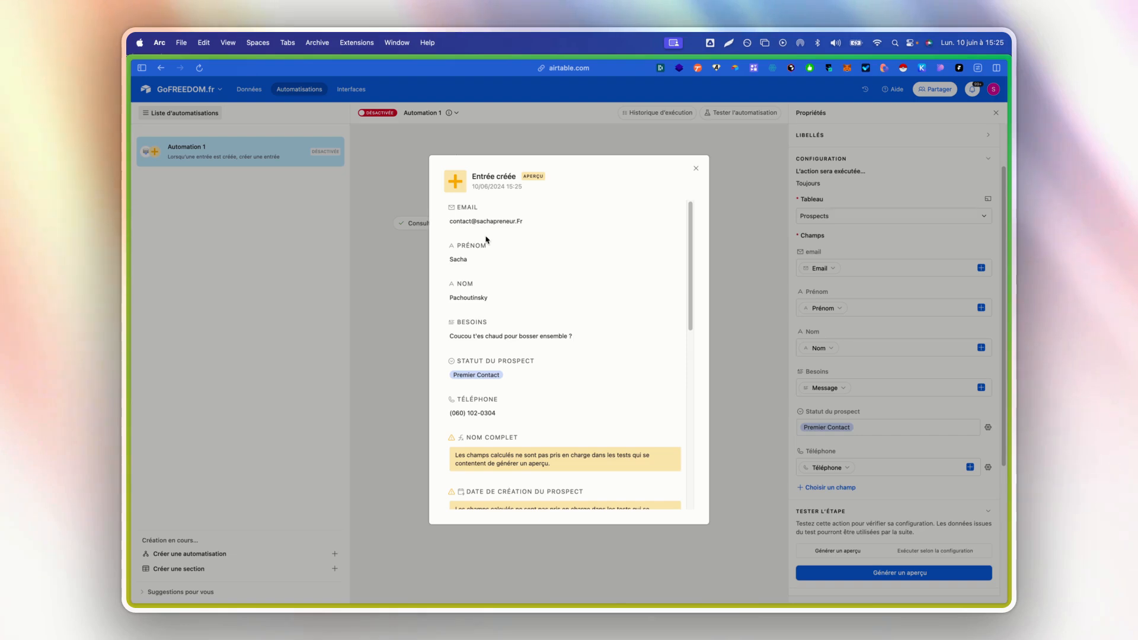
- Review the mapped values and the calculated fields in the record preview, and close it
drag(452, 221, 447, 259)
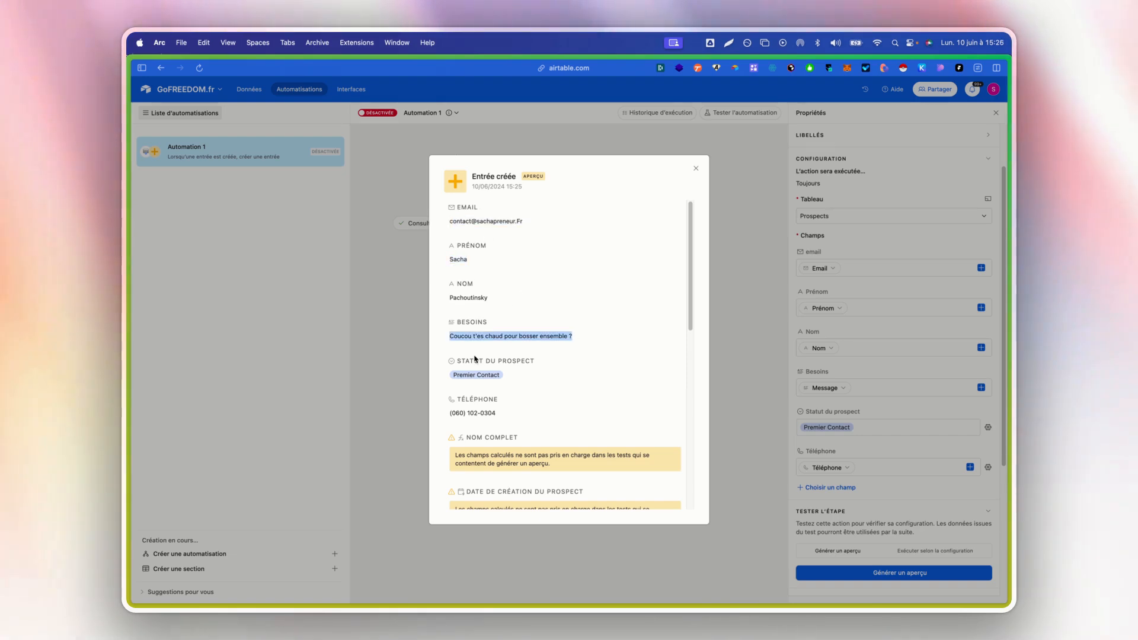
click(515, 371)
scroll(563, 360, down, 2)
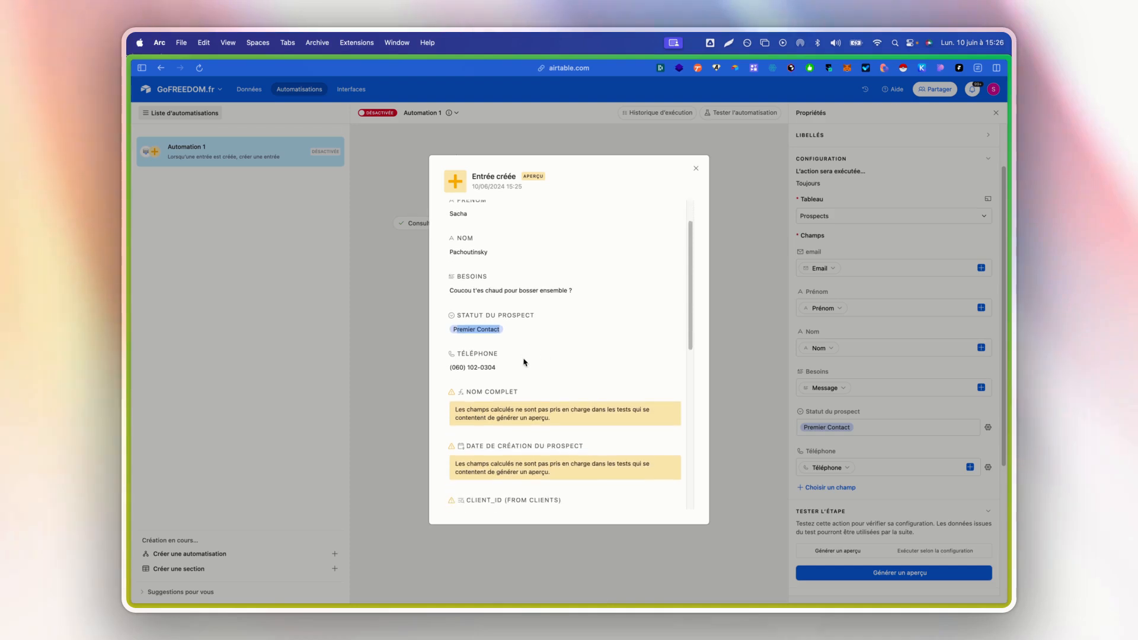
scroll(524, 362, down, 10)
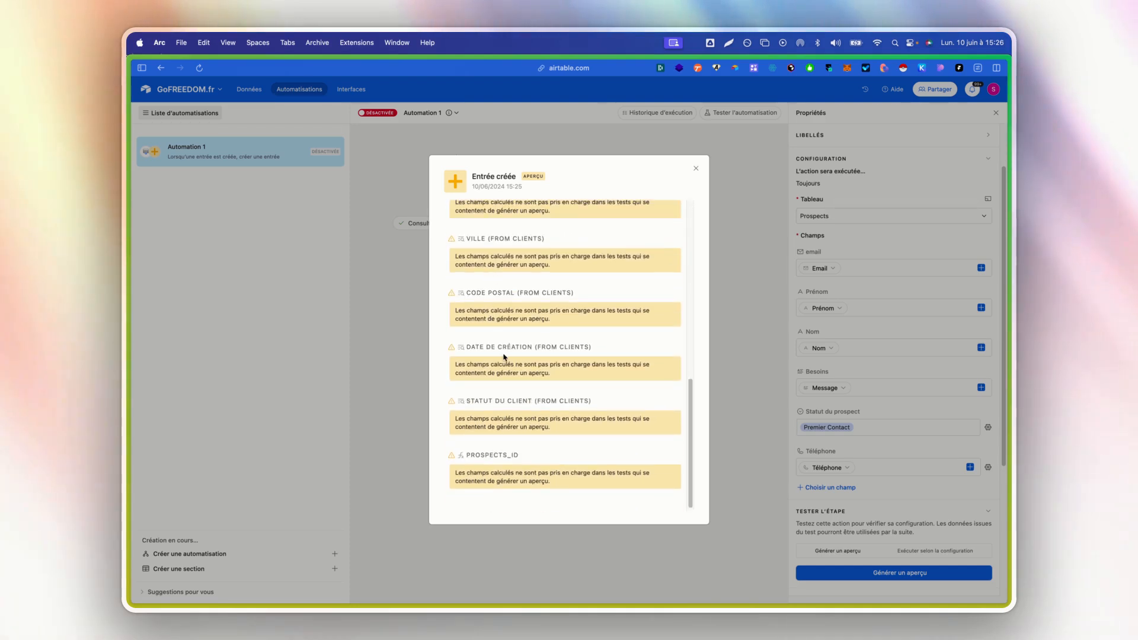
scroll(507, 362, up, 10)
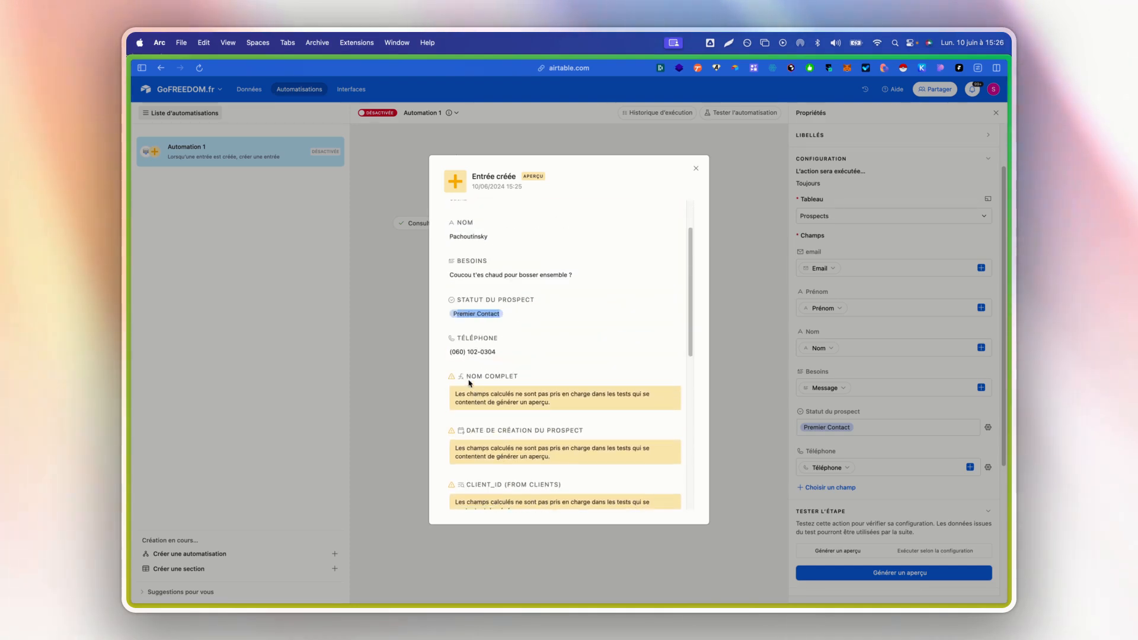
drag(466, 376, 503, 376)
scroll(451, 335, down, 5)
drag(473, 221, 531, 473)
click(513, 423)
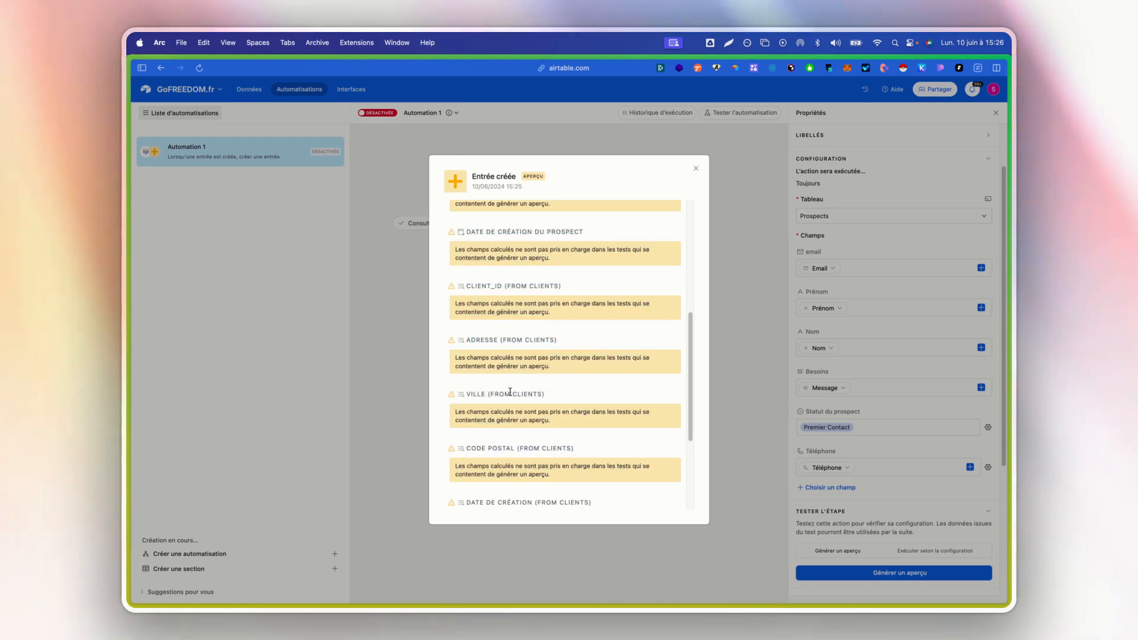
scroll(510, 392, down, 3)
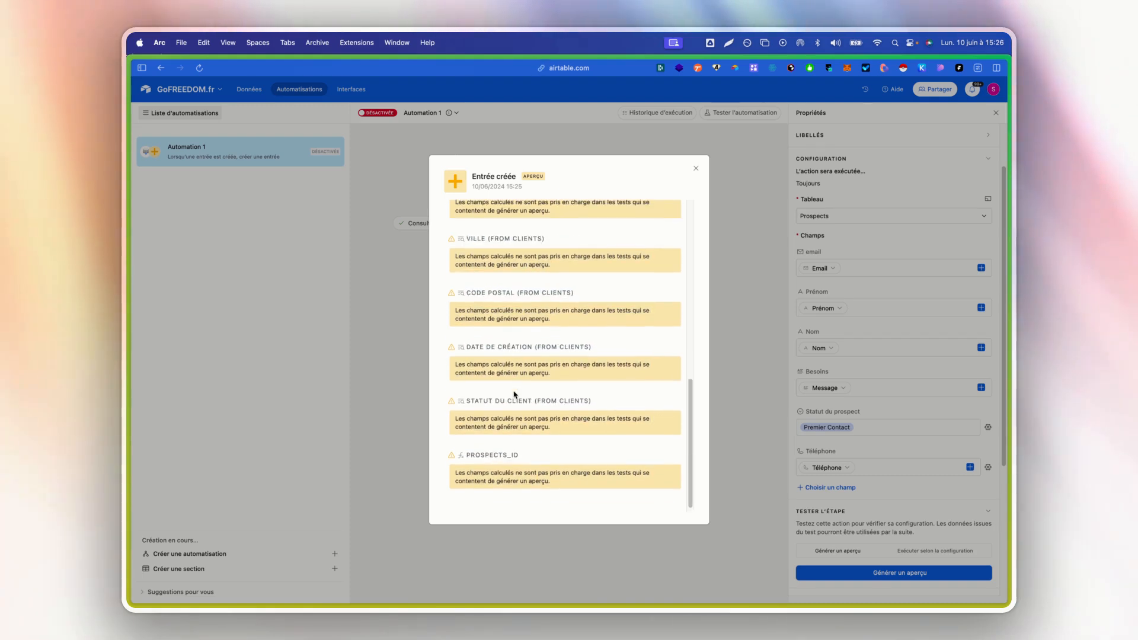
click(694, 172)
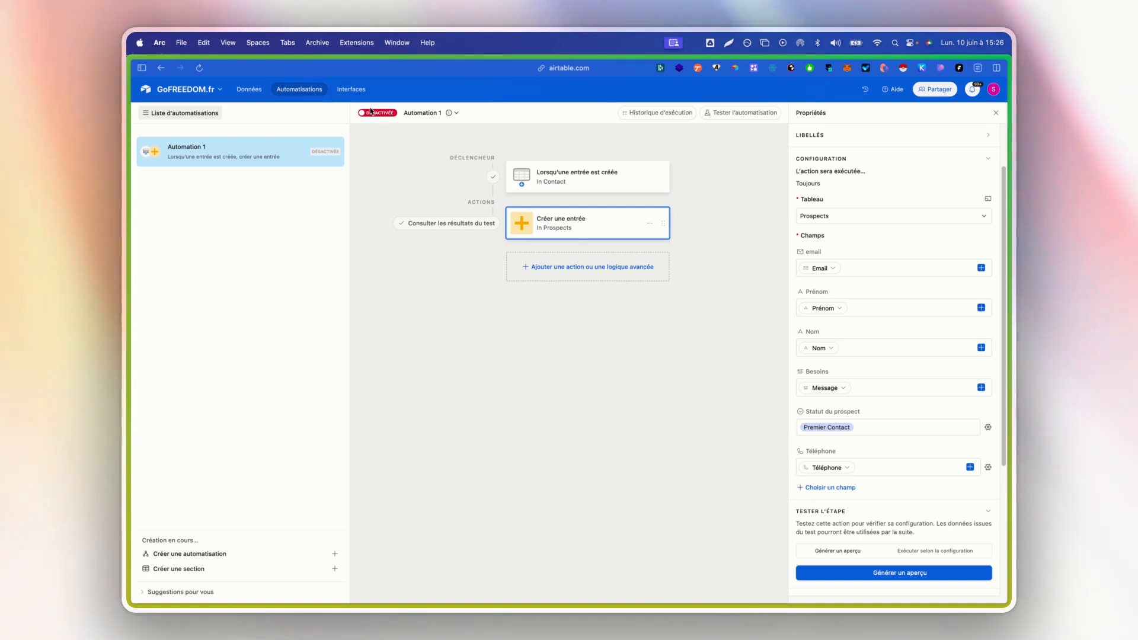
- Check the Tous les prospects view of the Prospects table for a record from the preview
click(249, 89)
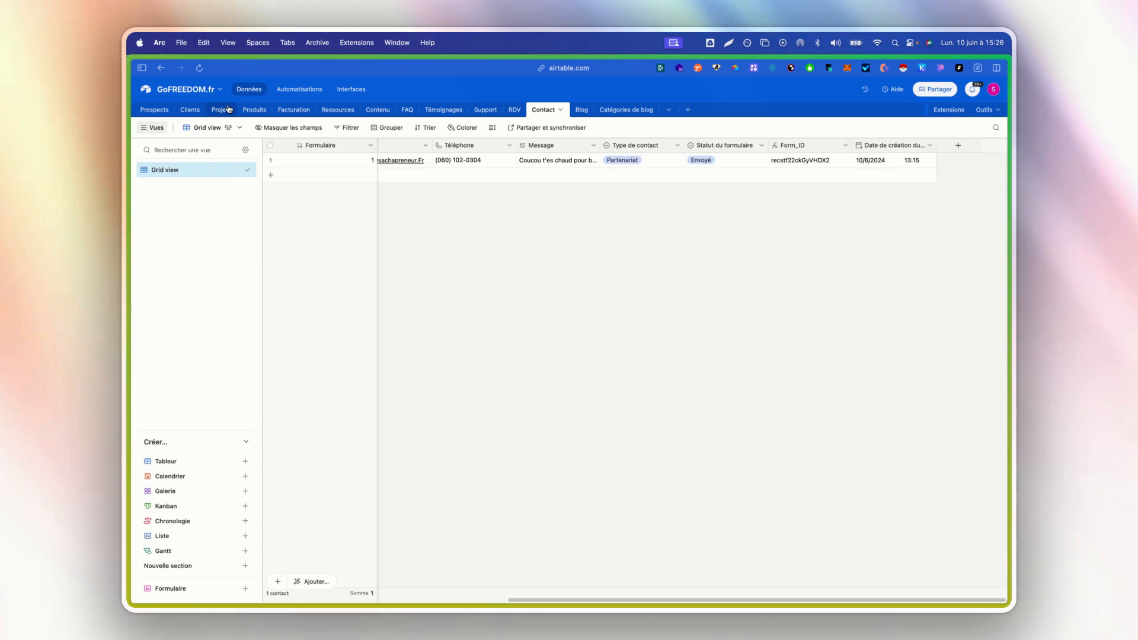
click(156, 111)
click(178, 169)
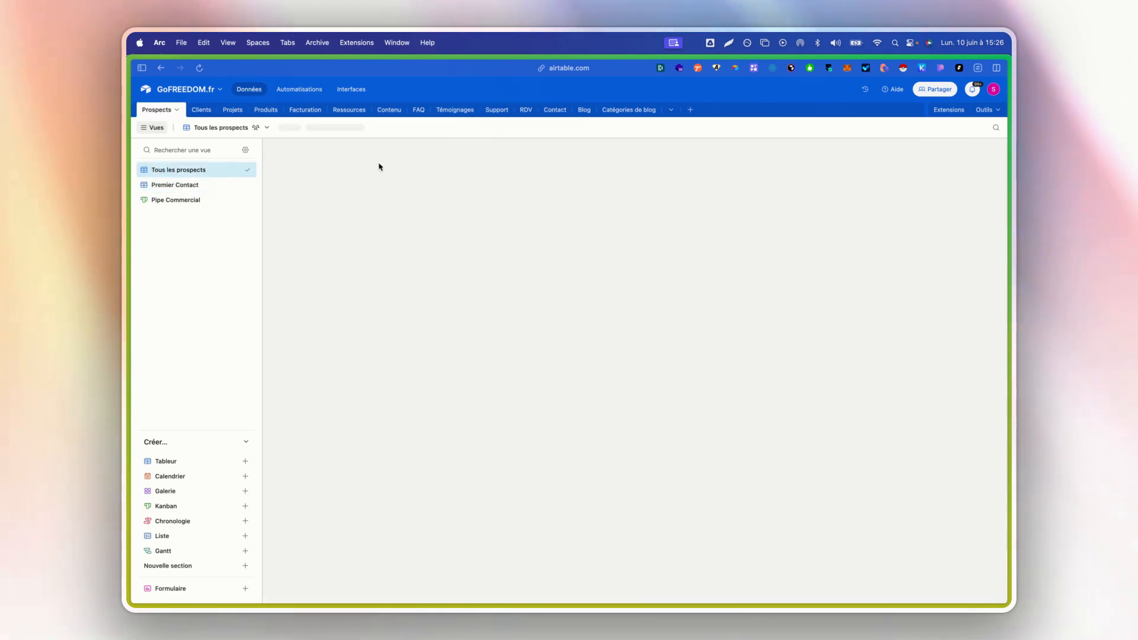
- Run a real test of the record creation step as configured, and close the created record's details
click(302, 91)
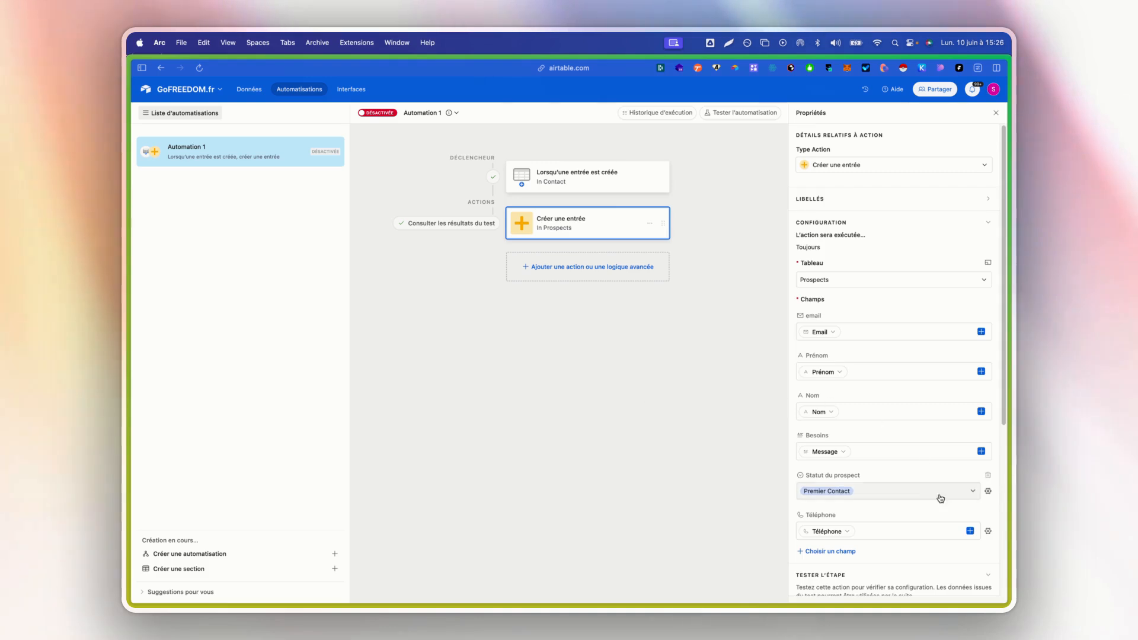
scroll(941, 499, down, 4)
scroll(921, 451, down, 1)
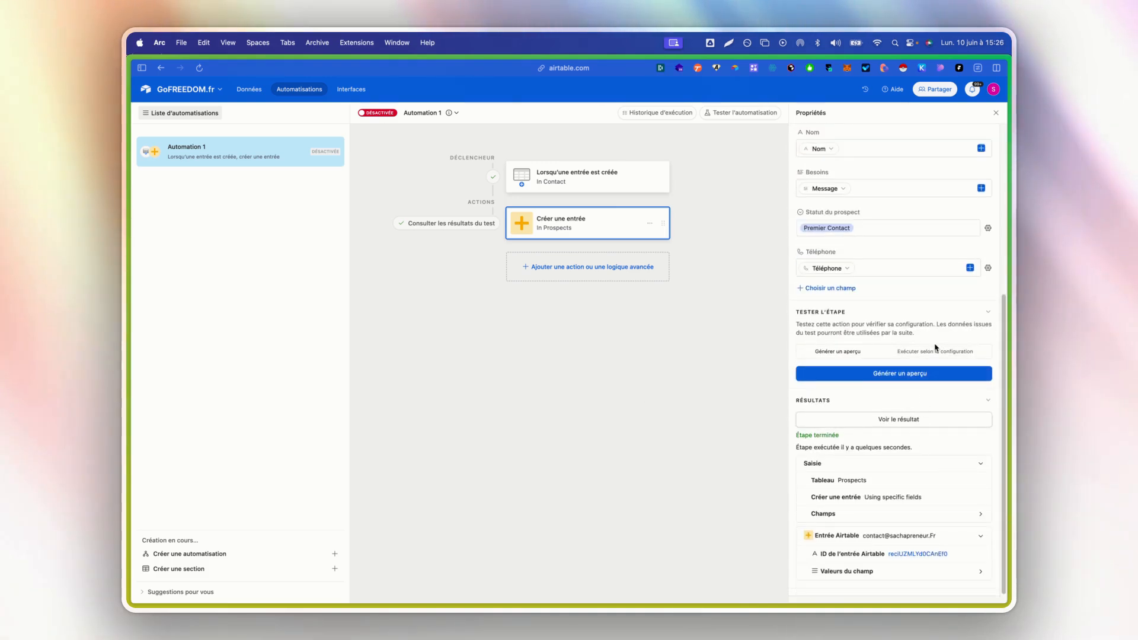
click(915, 373)
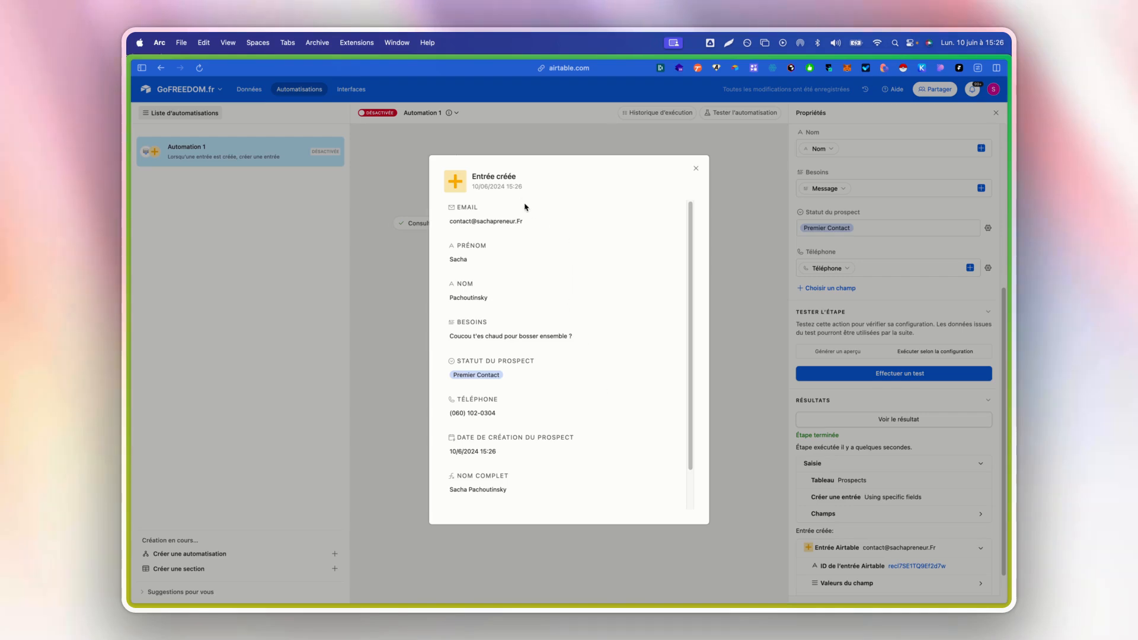
click(696, 169)
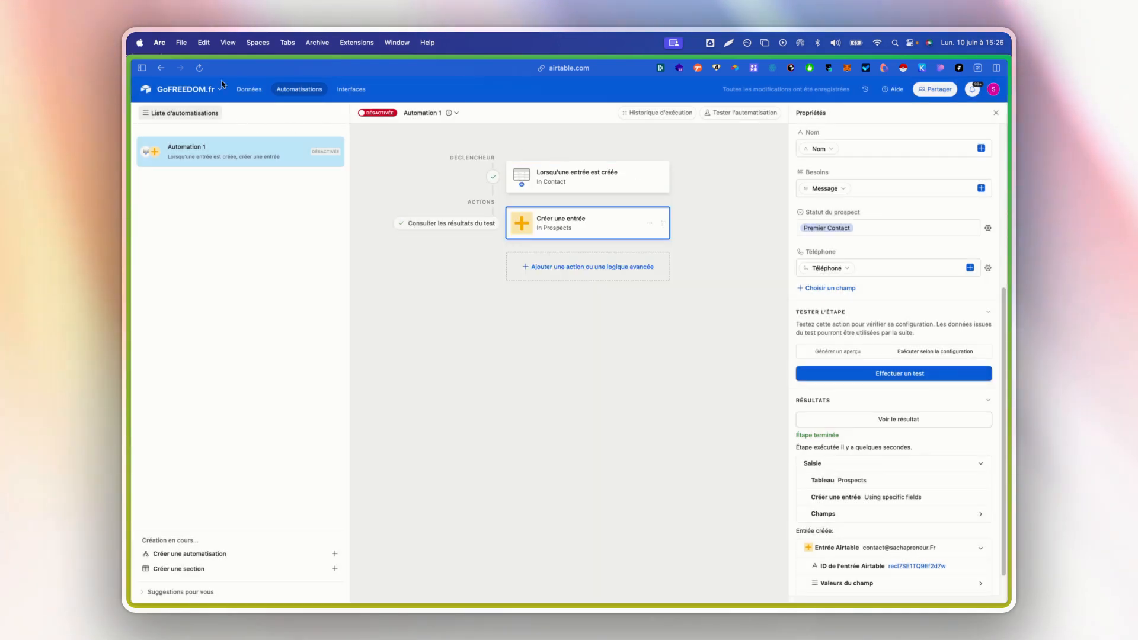
- Check the test record's name, phone, Besoins and status values in the Prospects table
click(249, 89)
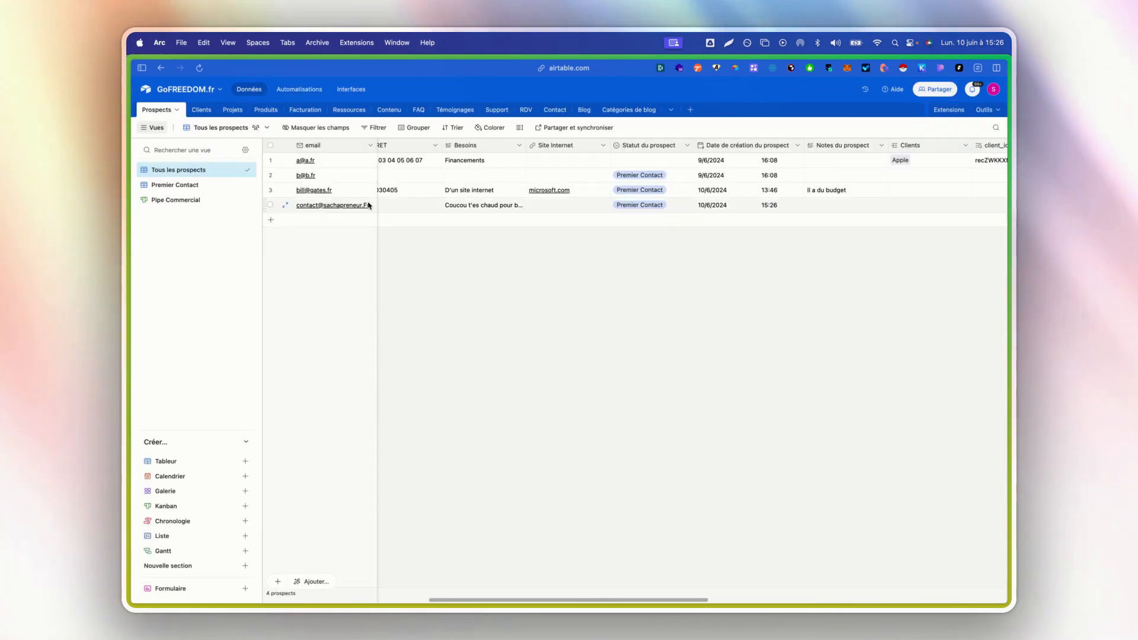
scroll(435, 207, left, 5)
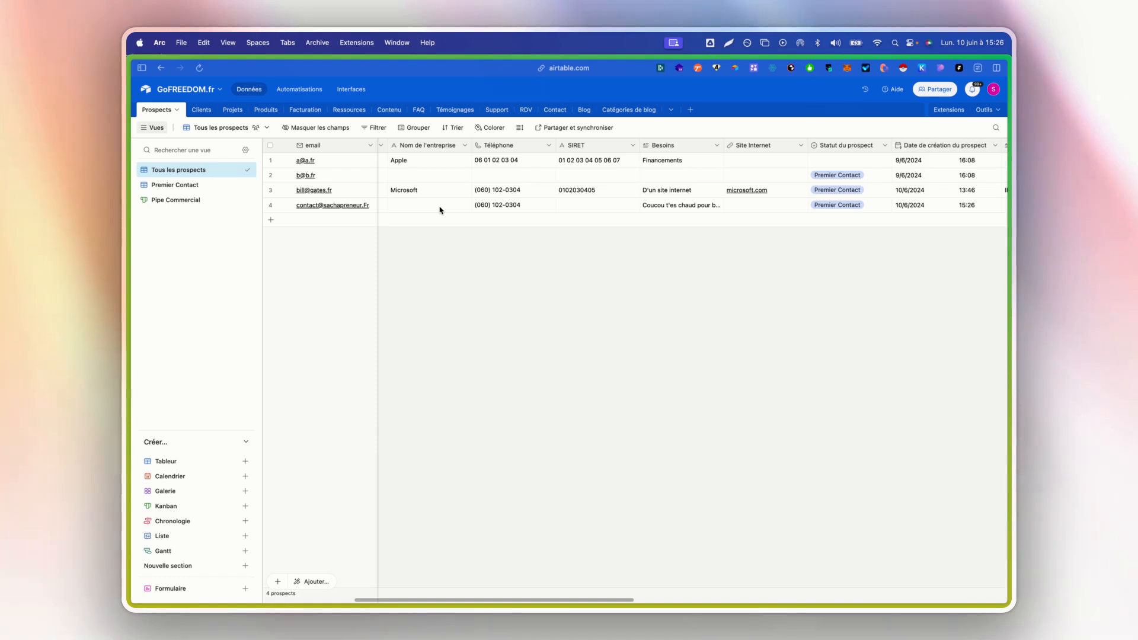
scroll(440, 210, left, 5)
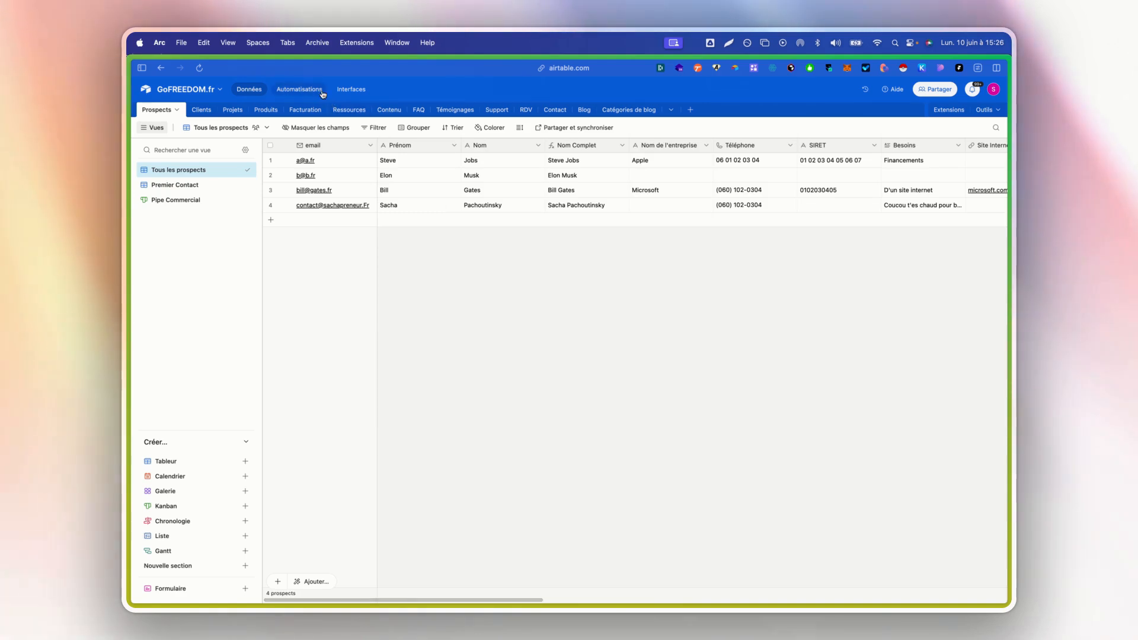
- Turn the automation on and rename it "Nouveau prospect depuis le formulaire de contact"
click(299, 89)
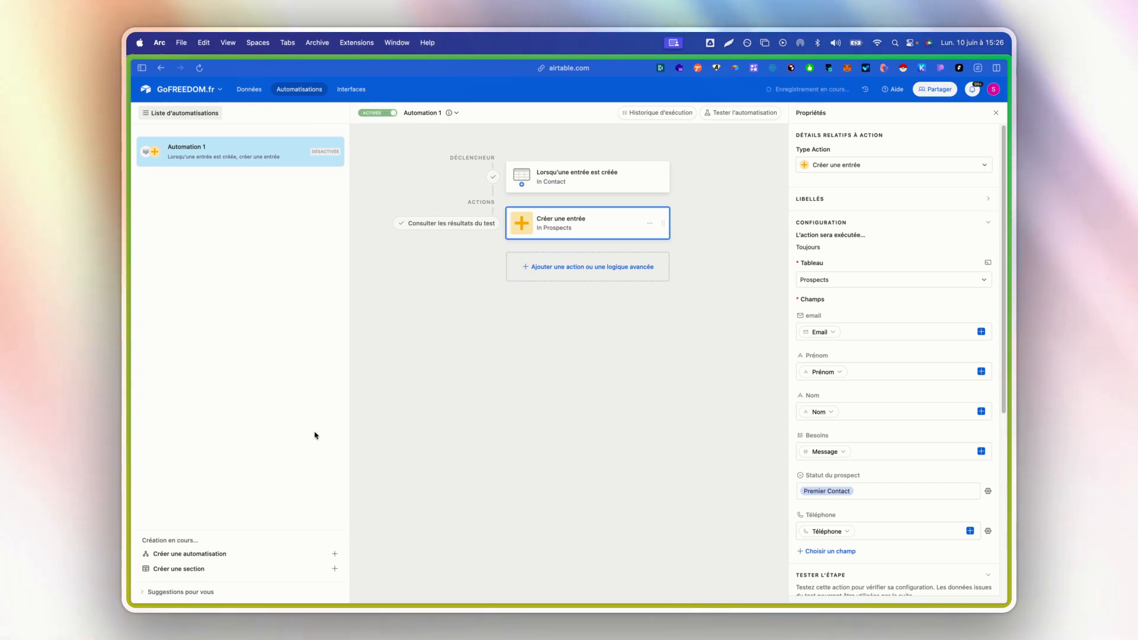
click(453, 112)
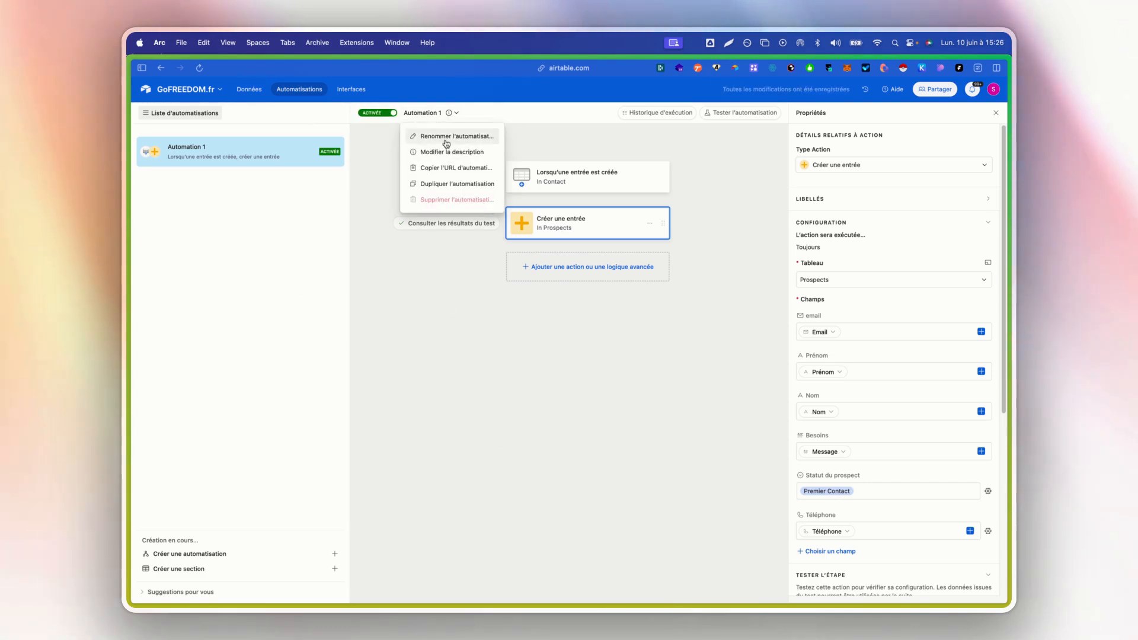
click(453, 135)
text(Nouv)
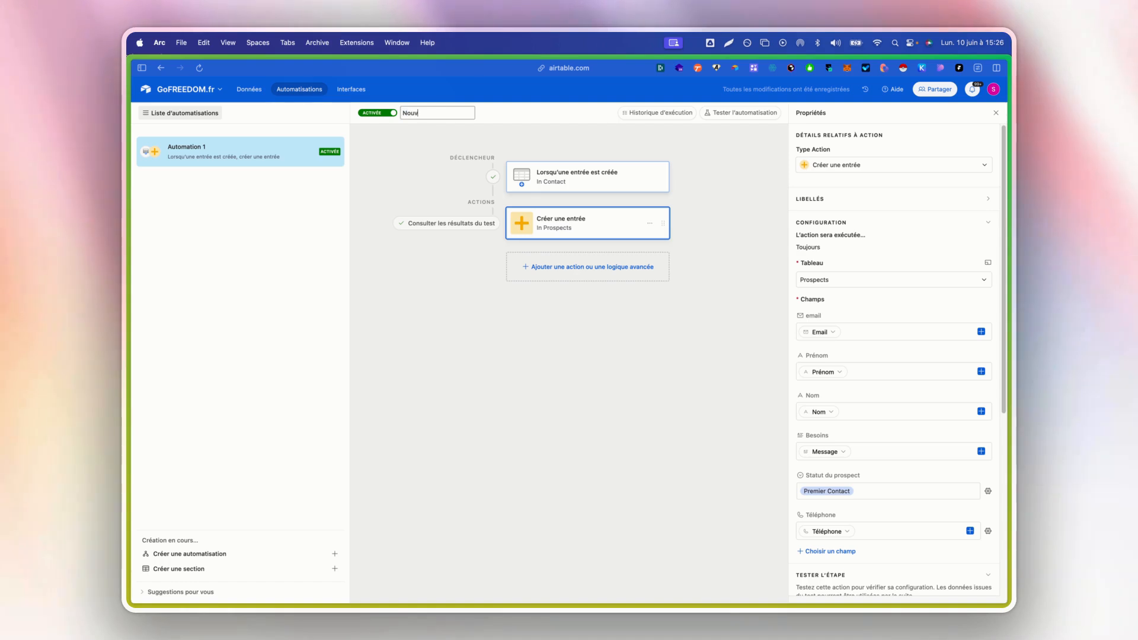
text(eau co)
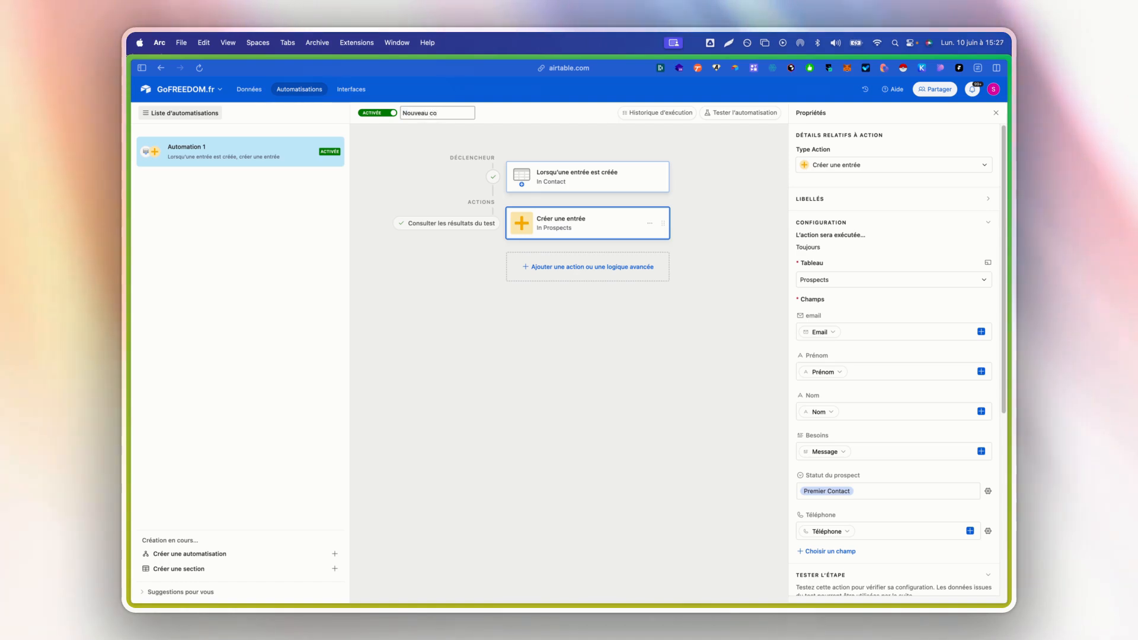
key(BackSpace)
key(BackSpace)
text(prospect depui)
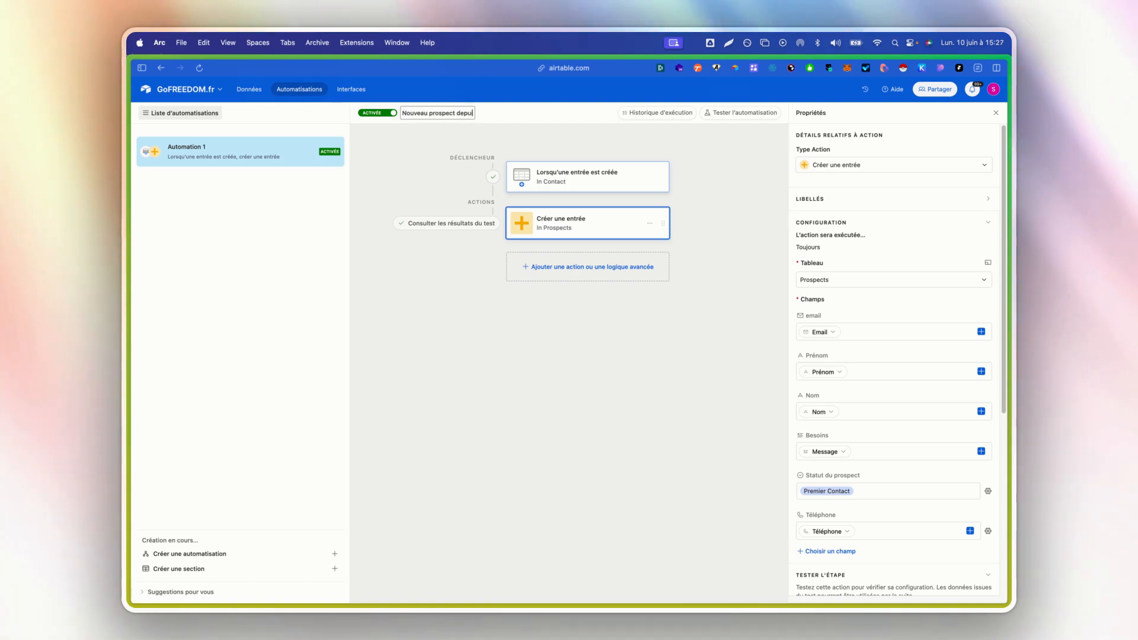
text(s le formulaire d)
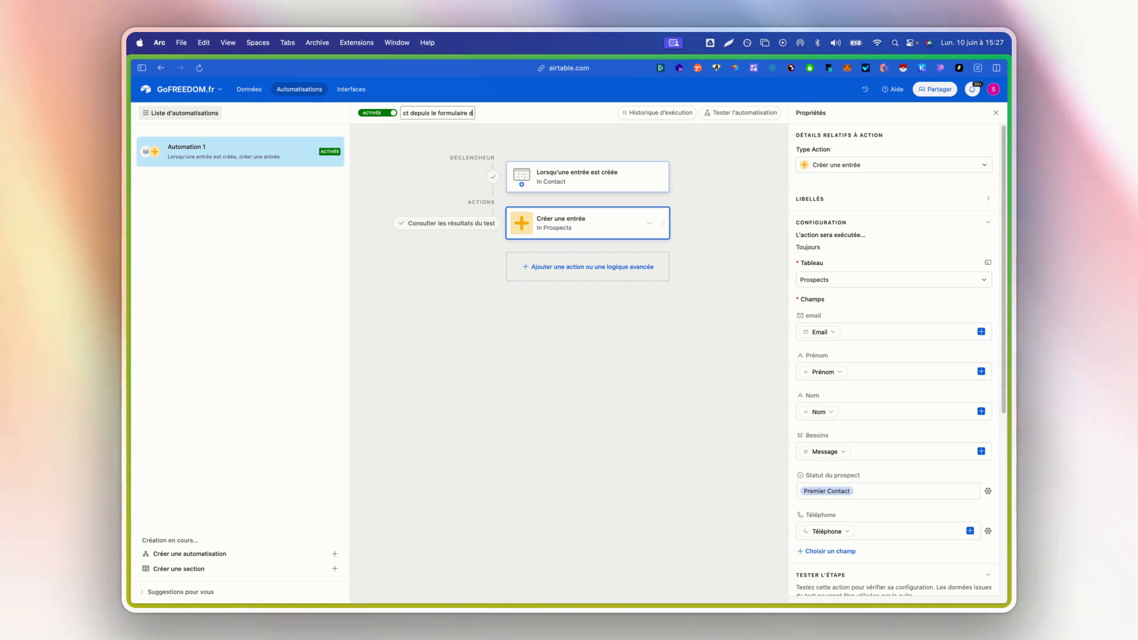
text(e contac)
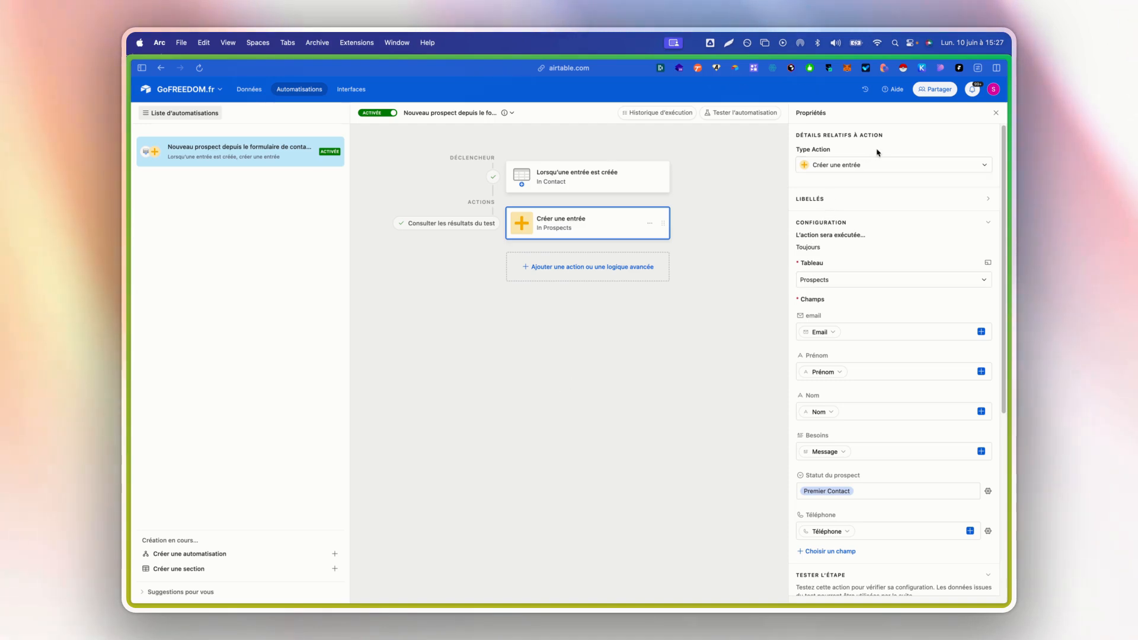
- Test the whole automation with Contact record 1 and check the Prospects table for the created record
click(996, 113)
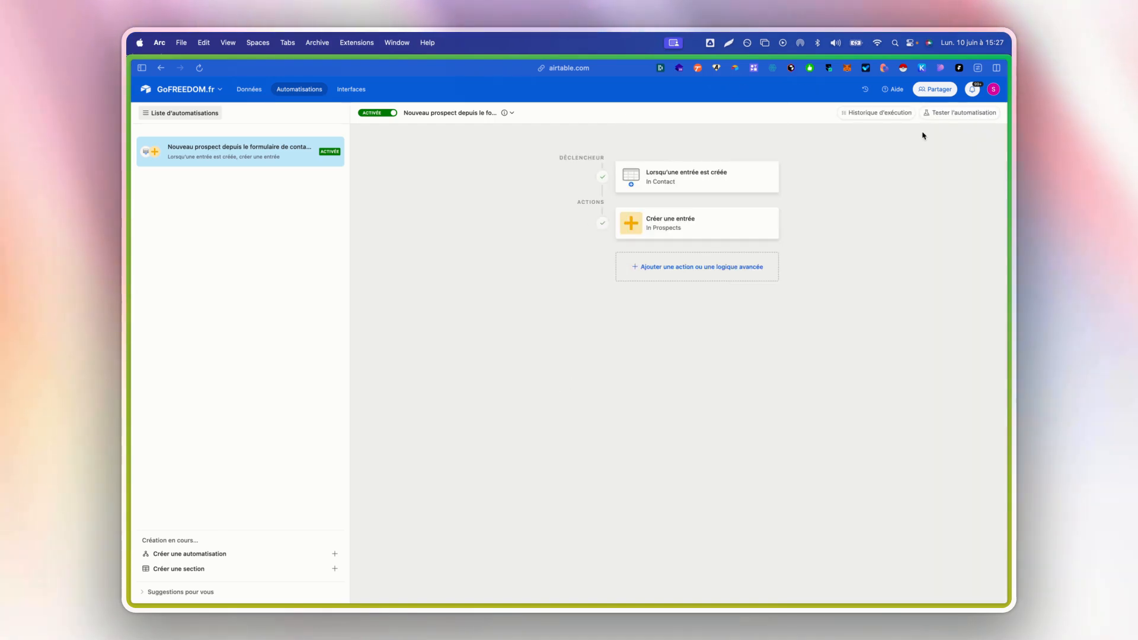
click(954, 113)
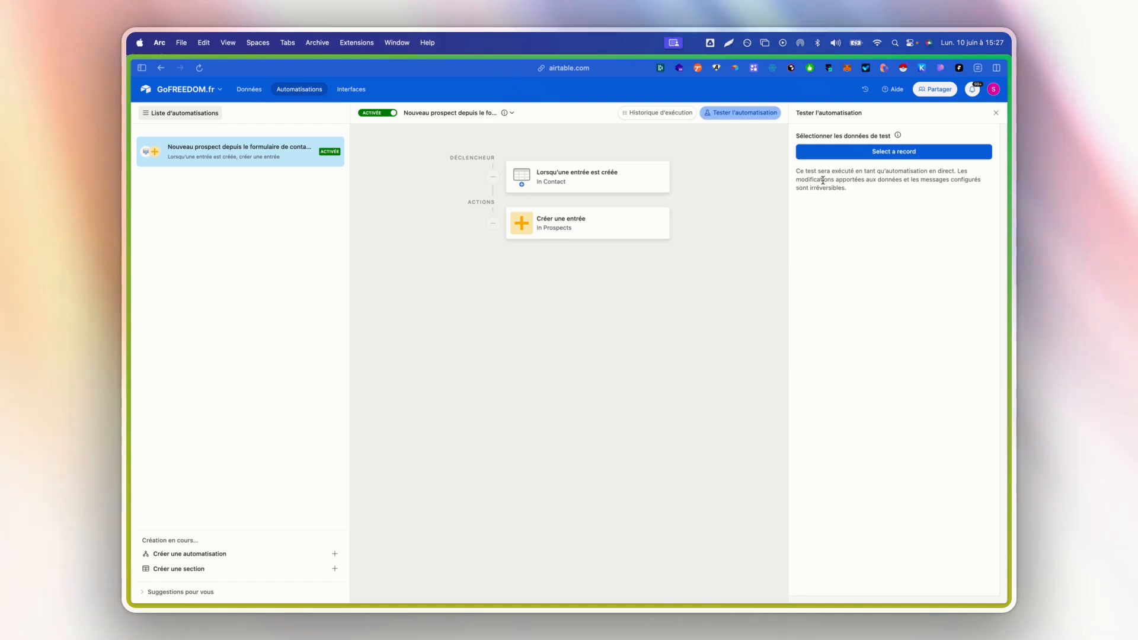
click(856, 152)
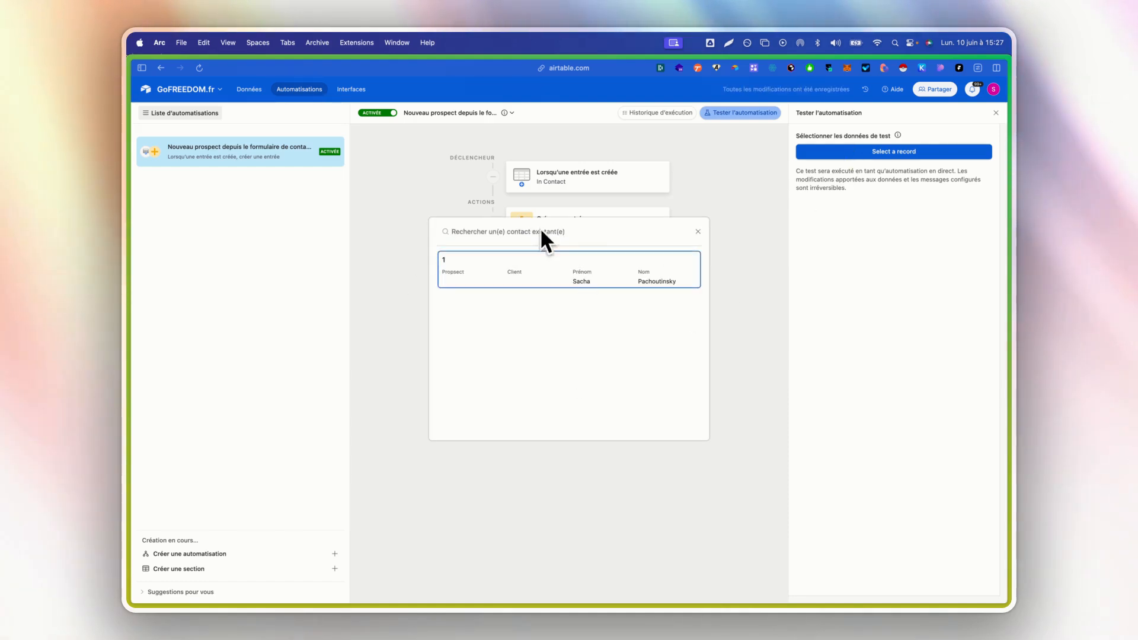
click(508, 269)
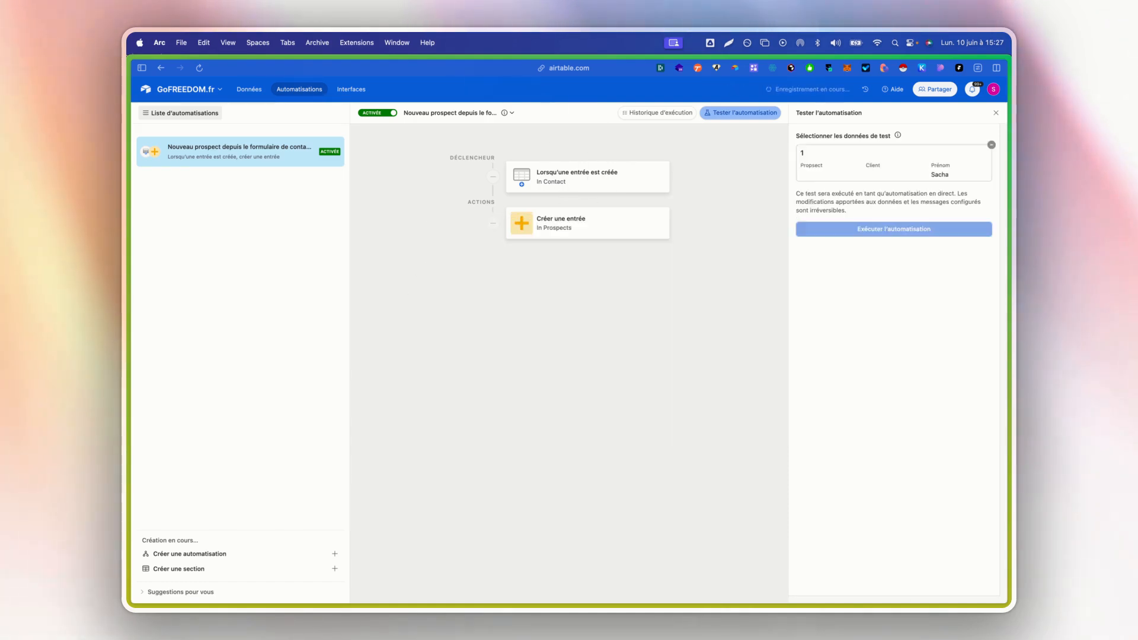
click(898, 238)
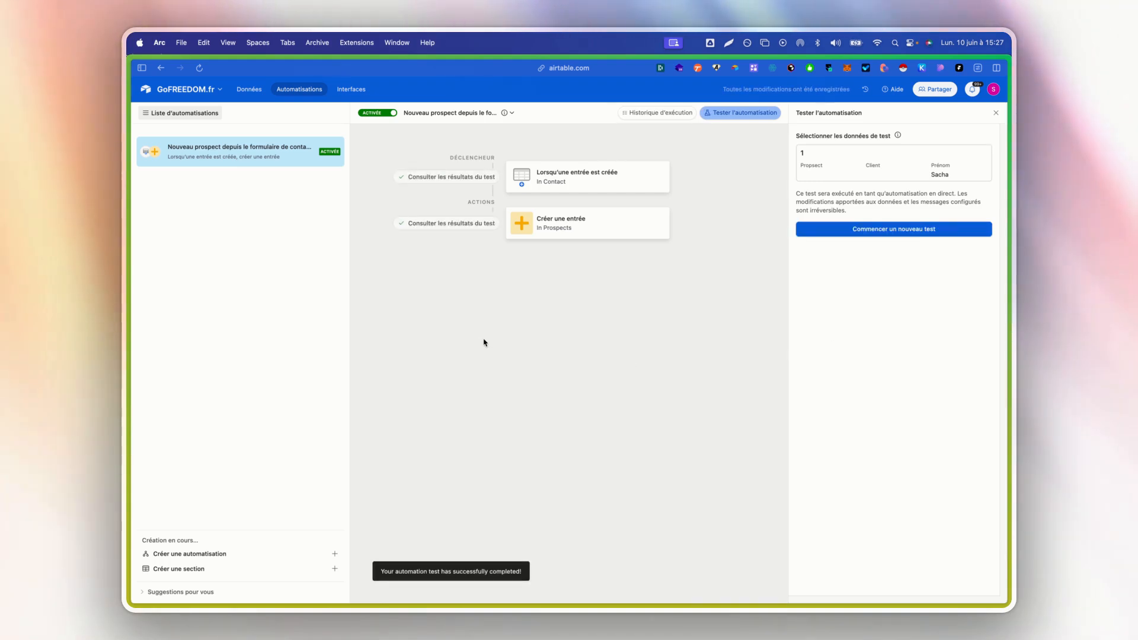
click(249, 89)
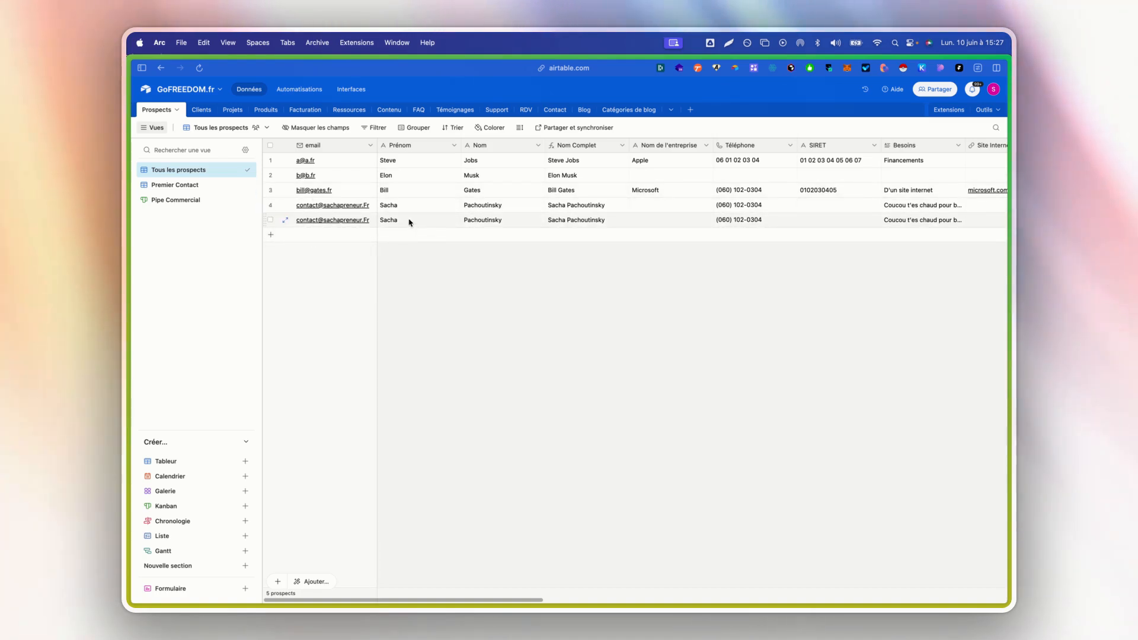
- Create a second automation with the trigger "Lorsqu'une entrée correspond aux conditions"
click(303, 90)
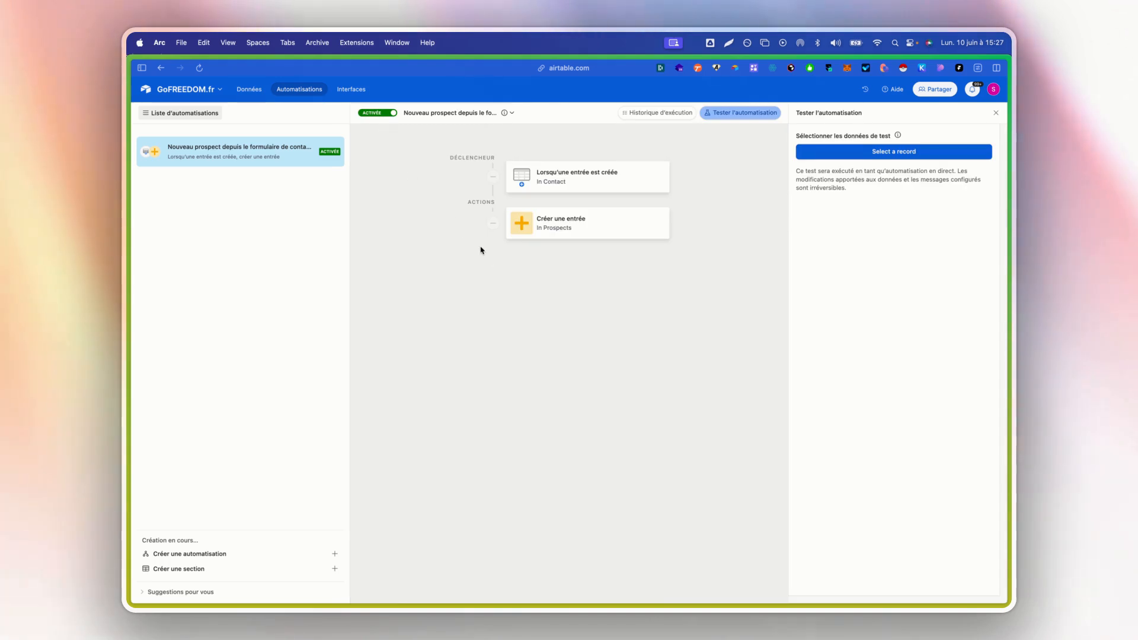
click(220, 552)
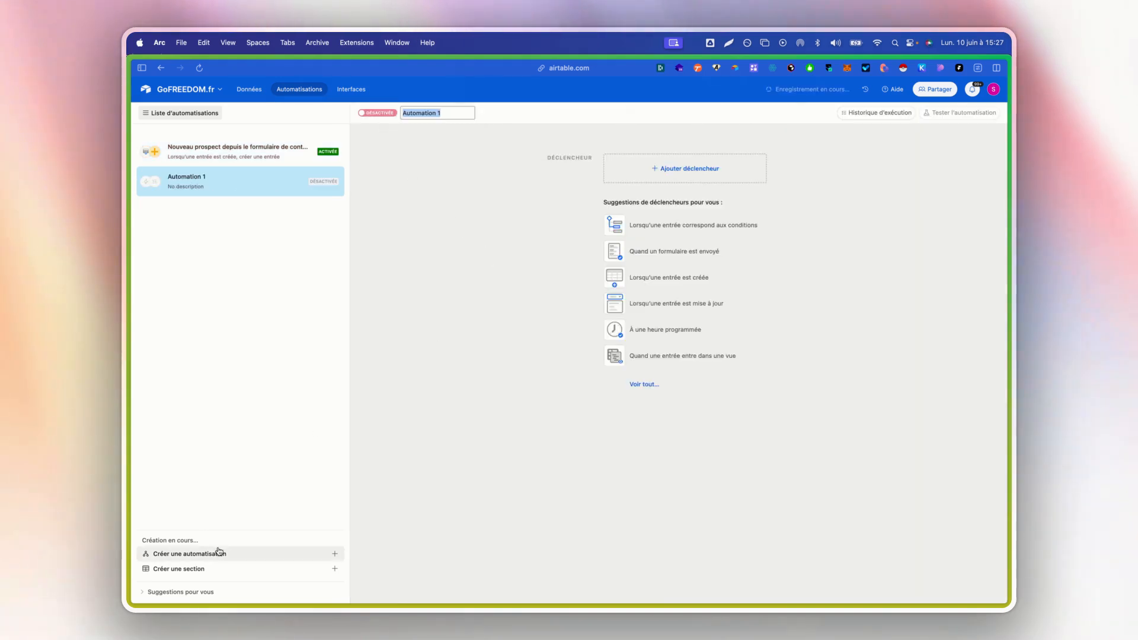
click(733, 233)
- In the Support table's Grid view, name the first ticket "Ça marche pas"
click(249, 89)
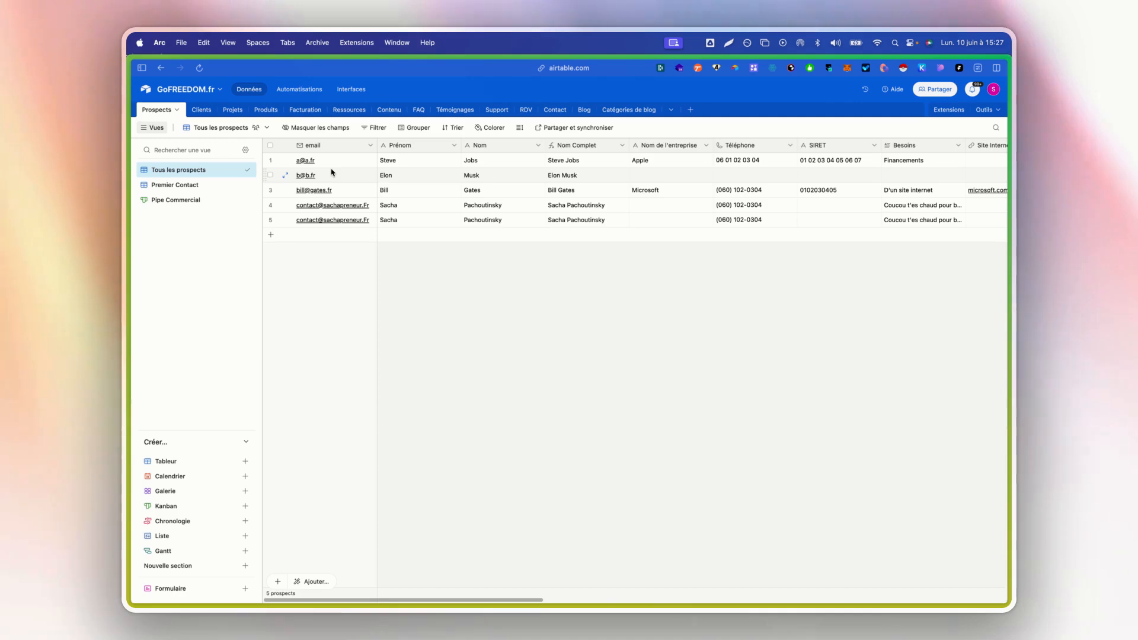
click(497, 110)
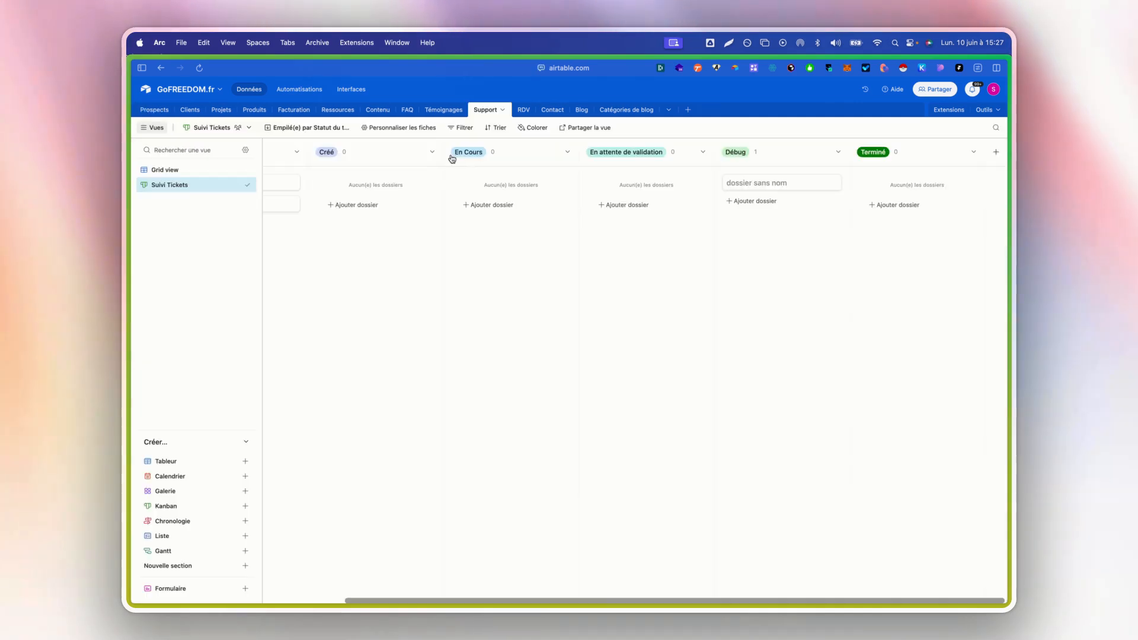
click(184, 171)
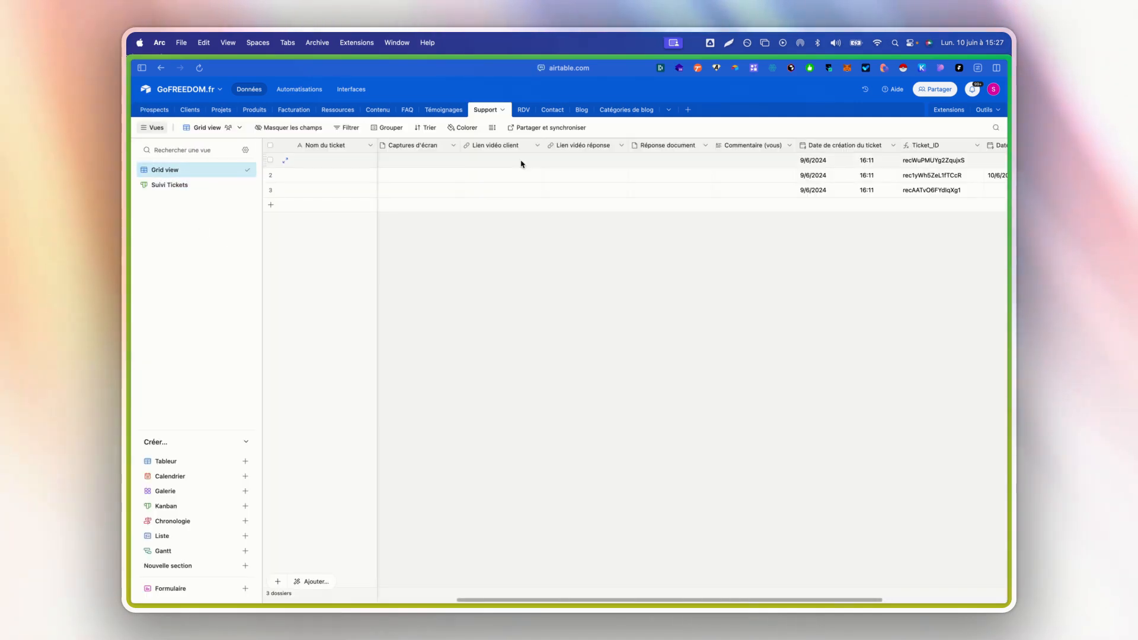
scroll(468, 209, left, 6)
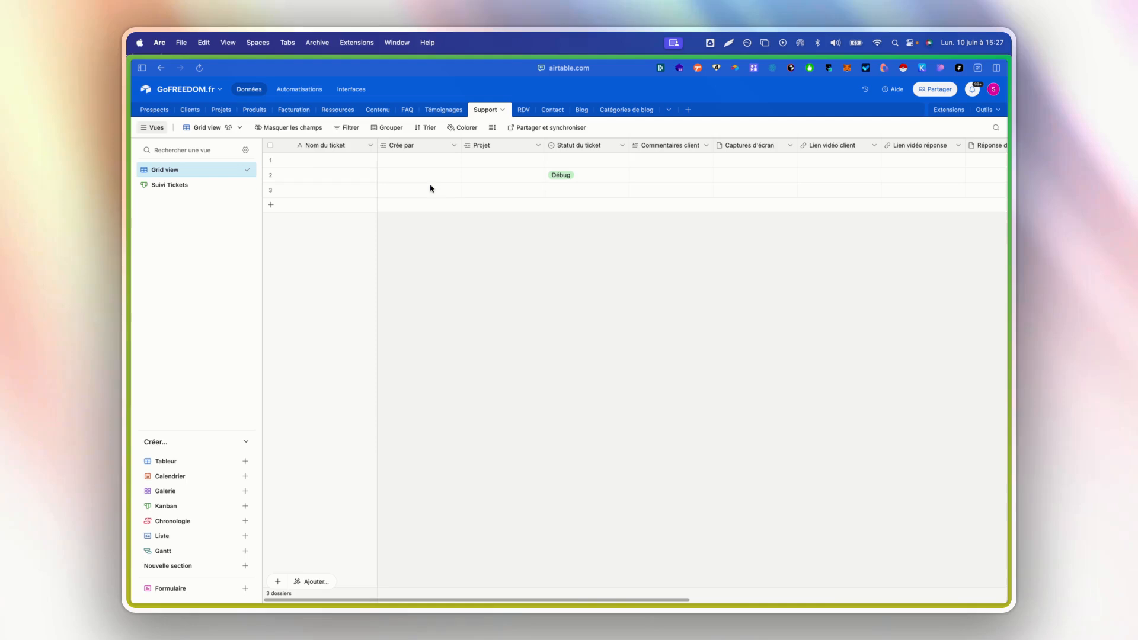
click(325, 164)
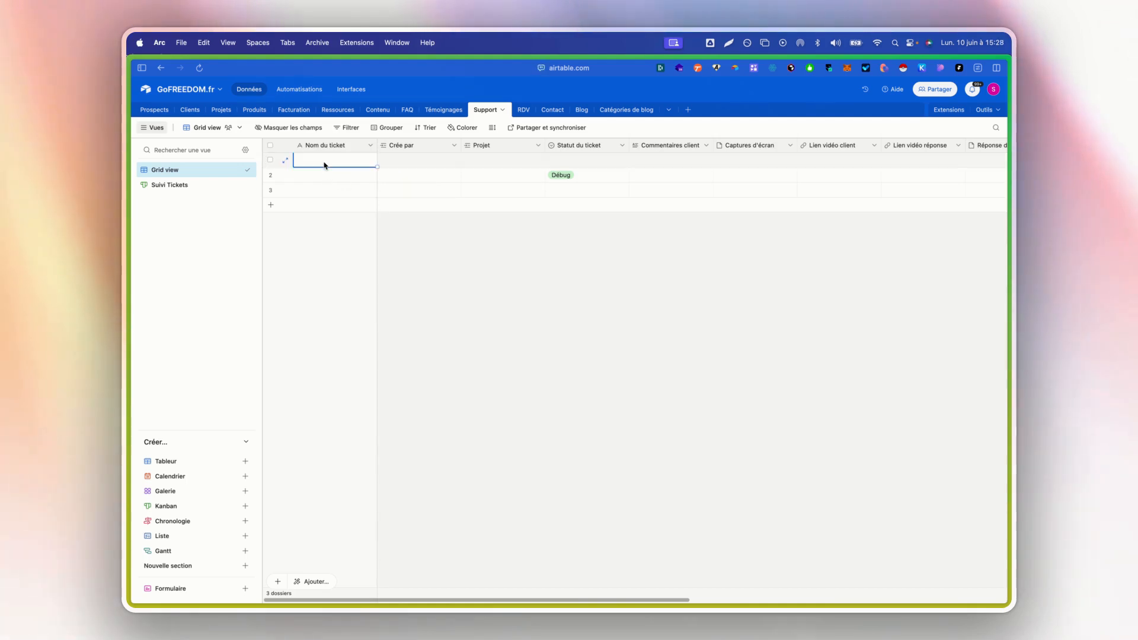
text(Ça marche pas)
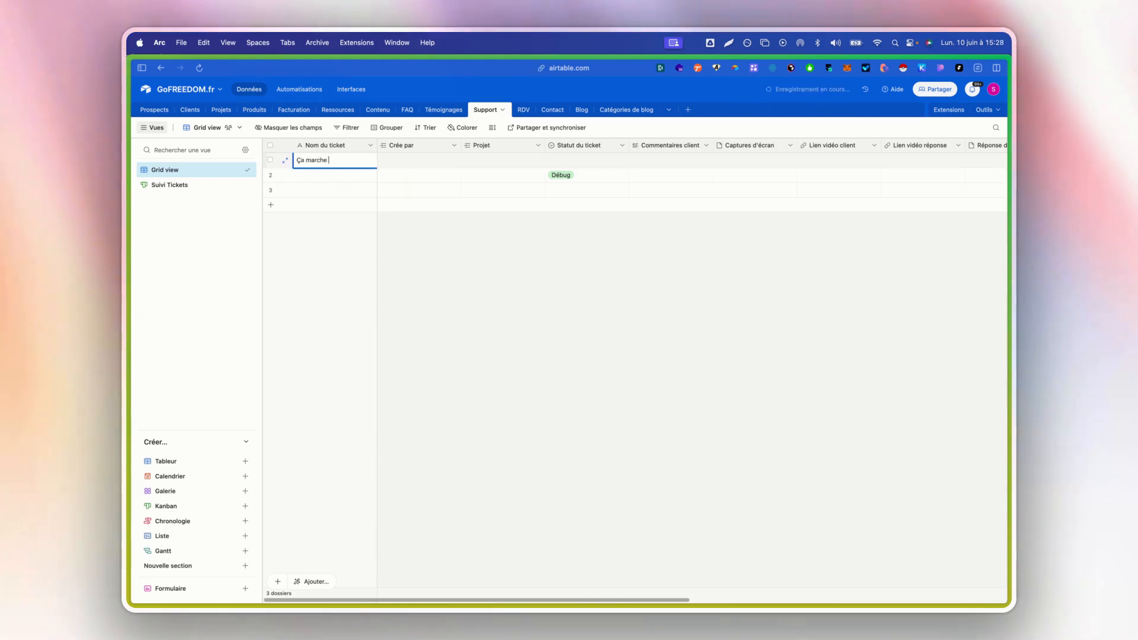
- For the first ticket, link Apple in Crée par and Projet 1 in Projet, and set Statut du ticket to Créé
double_click(391, 163)
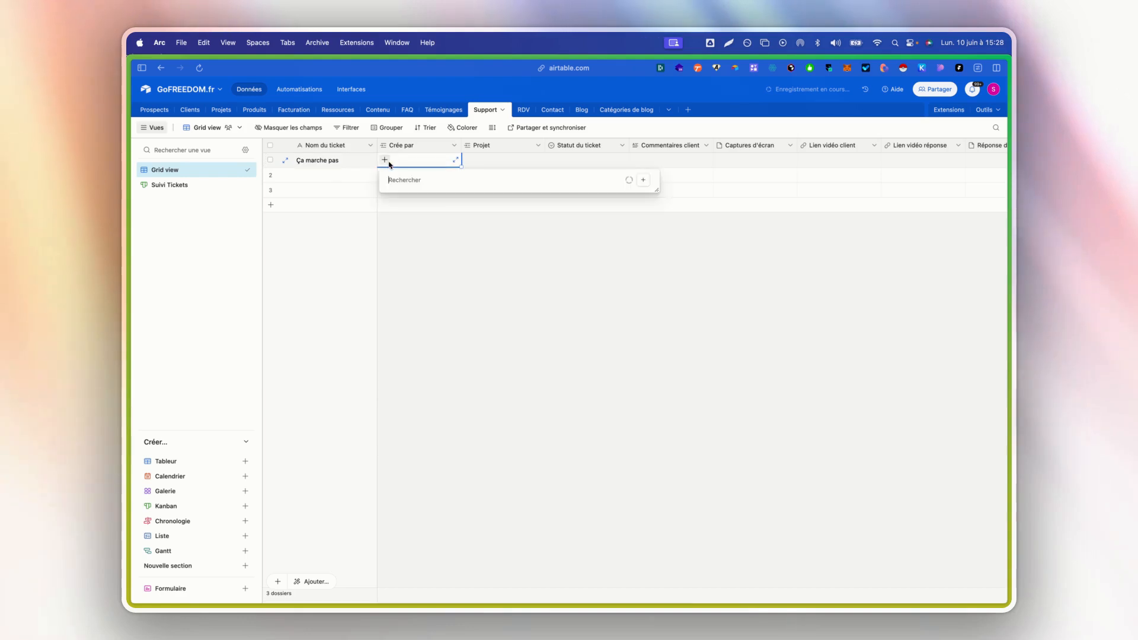
click(443, 214)
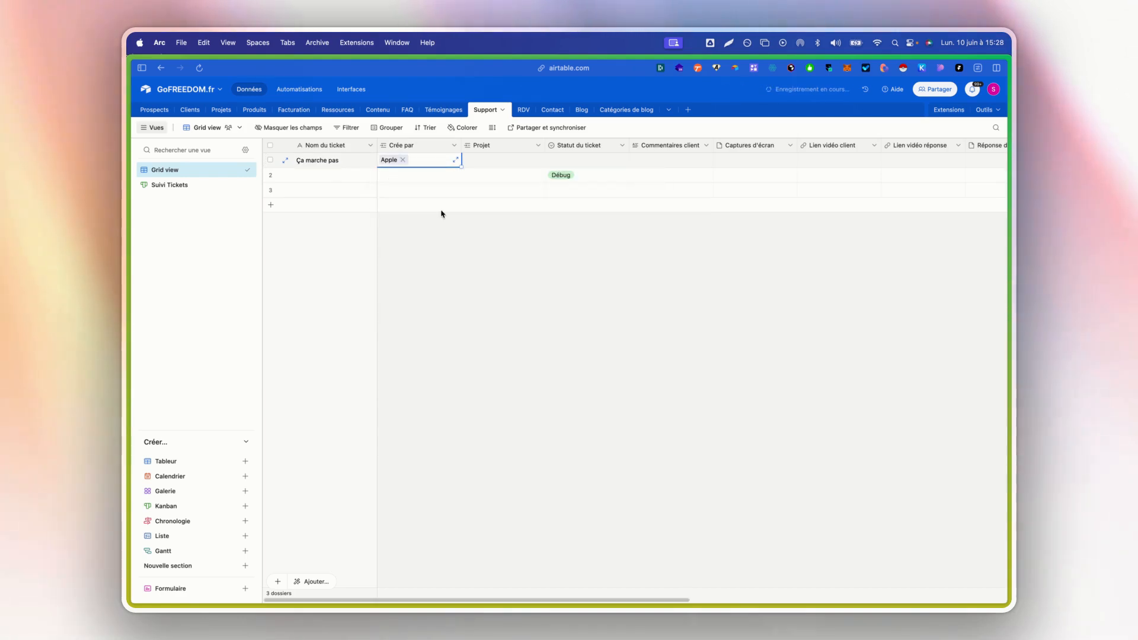
click(467, 161)
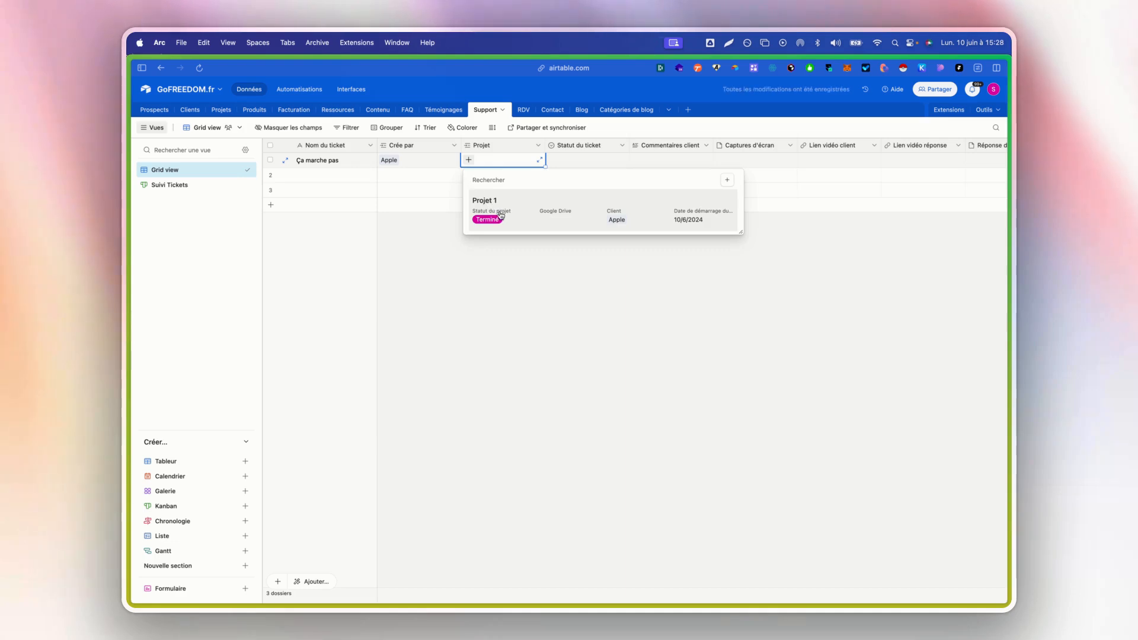
click(480, 205)
click(560, 160)
click(560, 208)
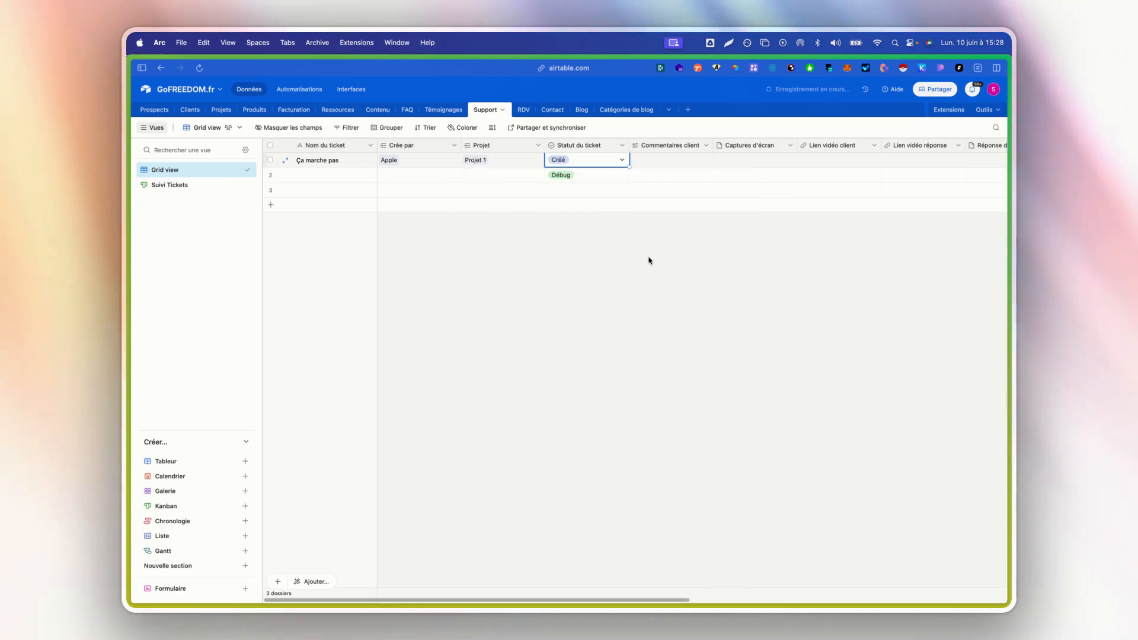
- Clear the second ticket's Débug status and delete the two unnamed tickets from the Support table
key(Delete)
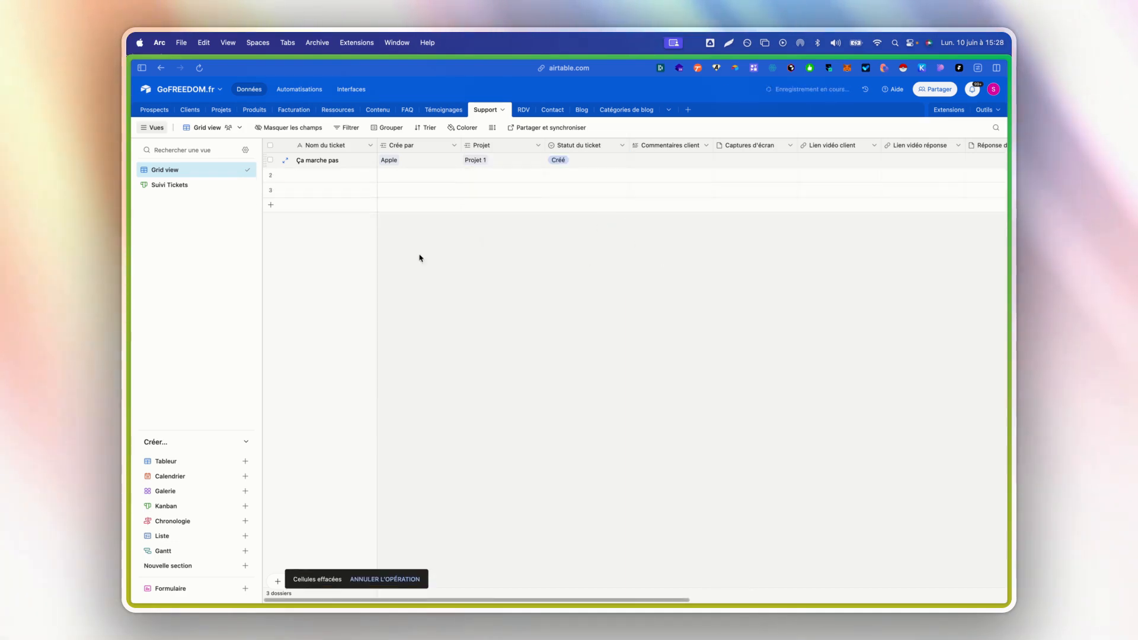
click(270, 175)
click(271, 189)
right_click(279, 190)
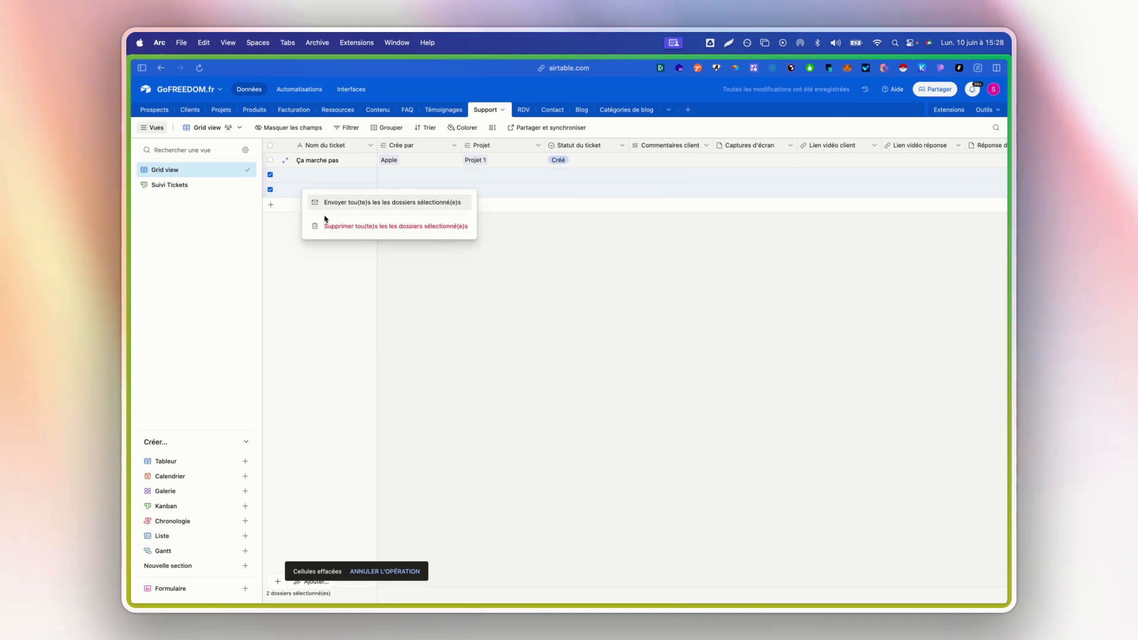
click(392, 225)
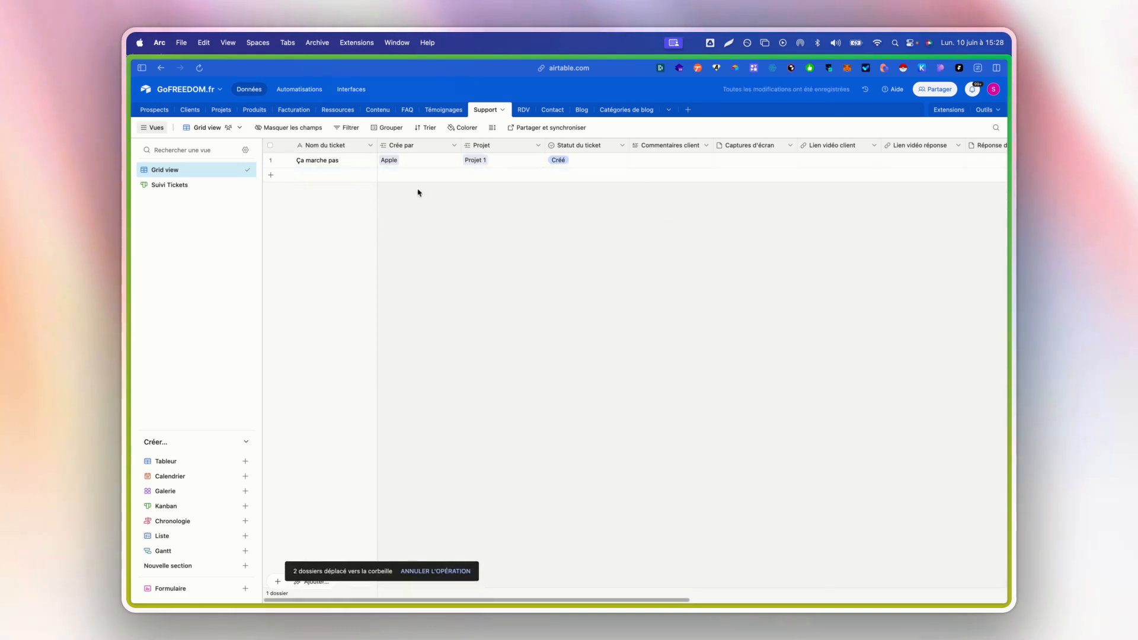
- Enter "ça marche pas" as the ticket's Commentaires client and look over its remaining fields
double_click(663, 159)
text(ça marche pas)
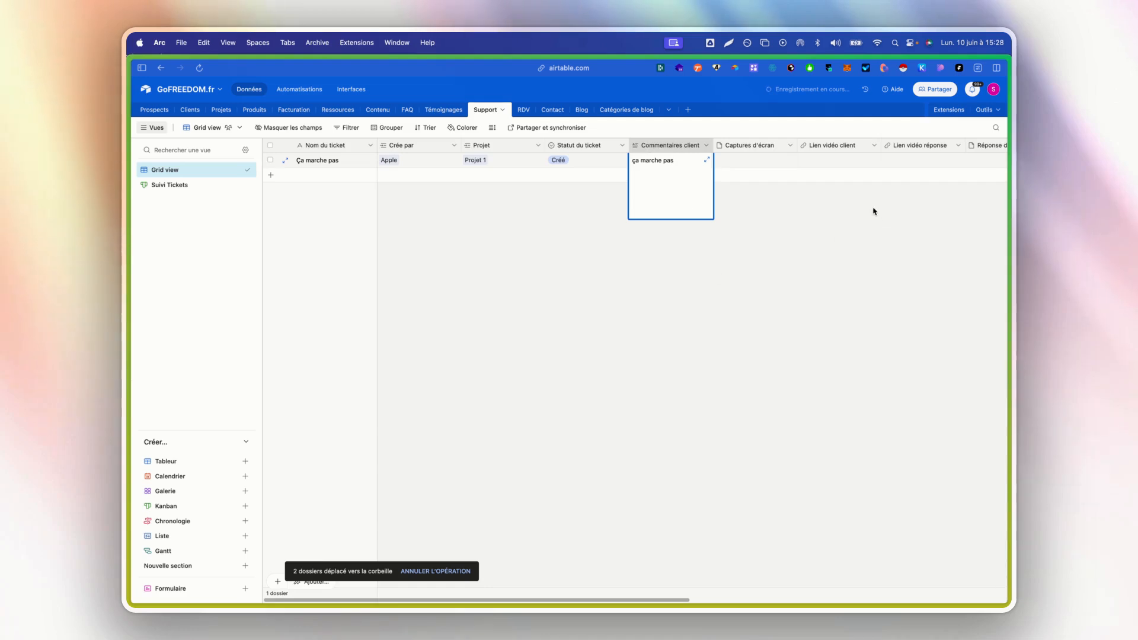
key(Escape)
scroll(836, 177, right, 10)
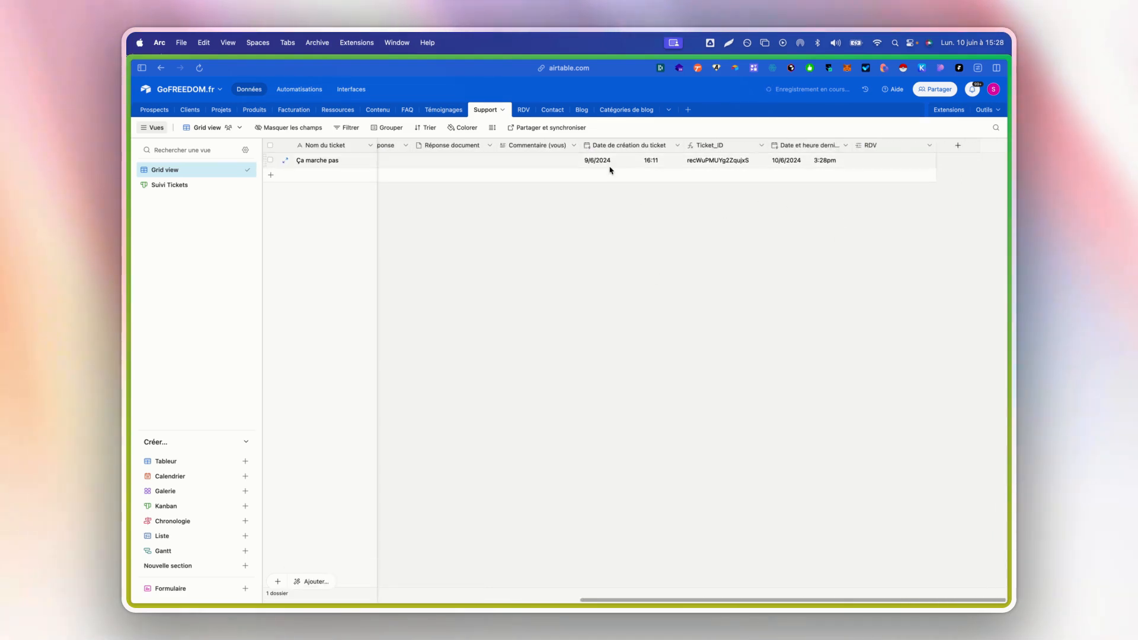
- Configure the new automation's trigger on the Support table with the condition Statut du ticket est Créé
click(293, 95)
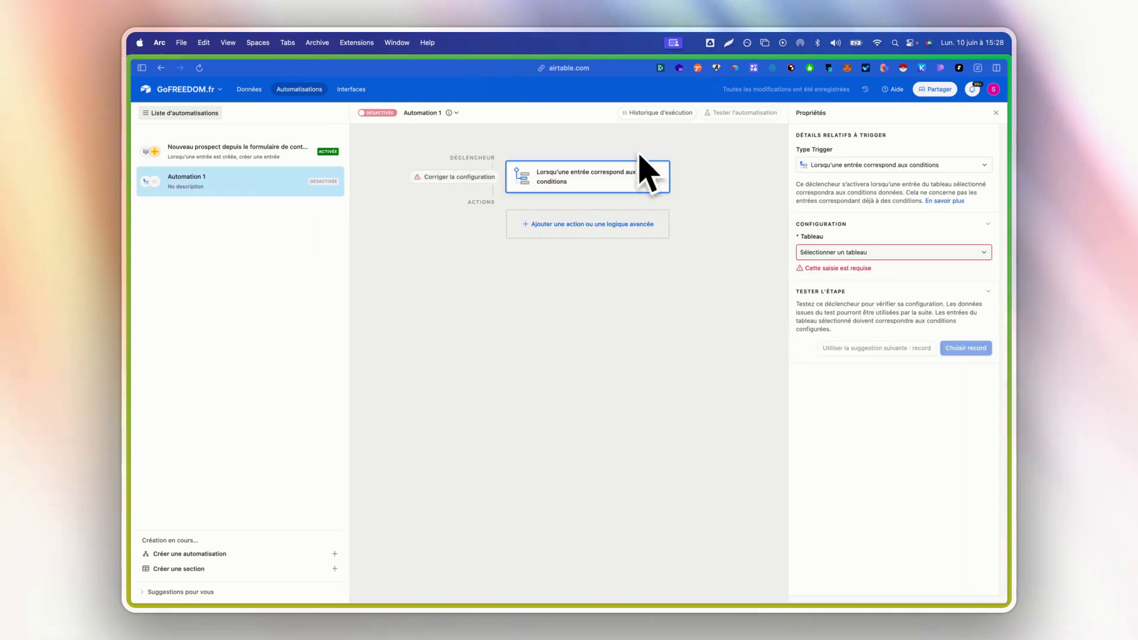
click(857, 253)
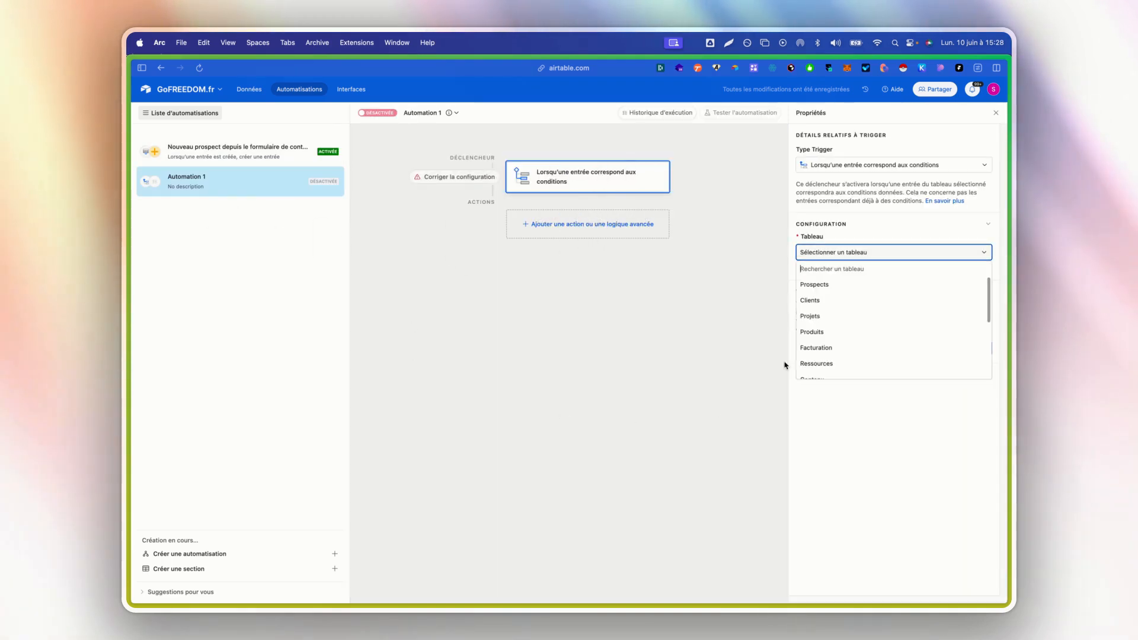
scroll(853, 316, down, 5)
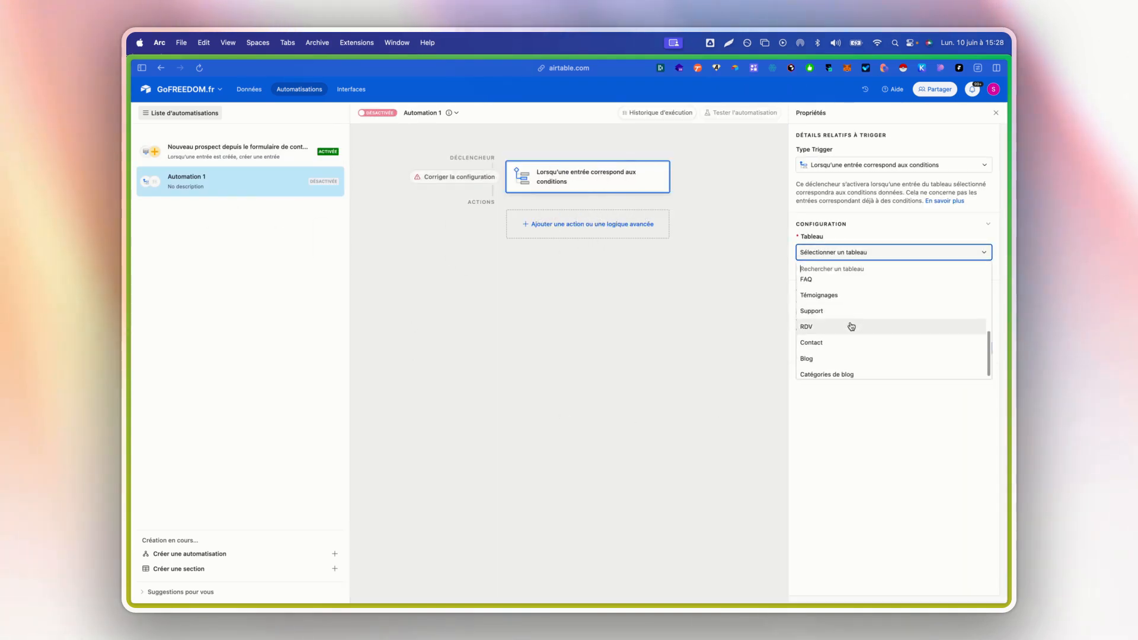
click(855, 313)
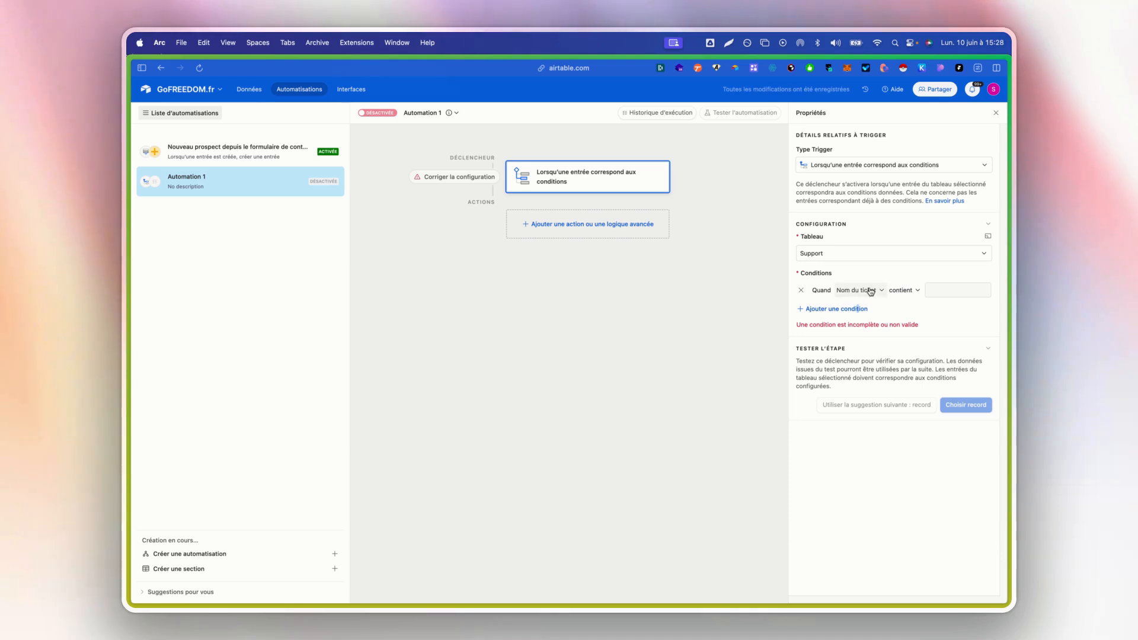
click(860, 290)
click(882, 368)
click(945, 291)
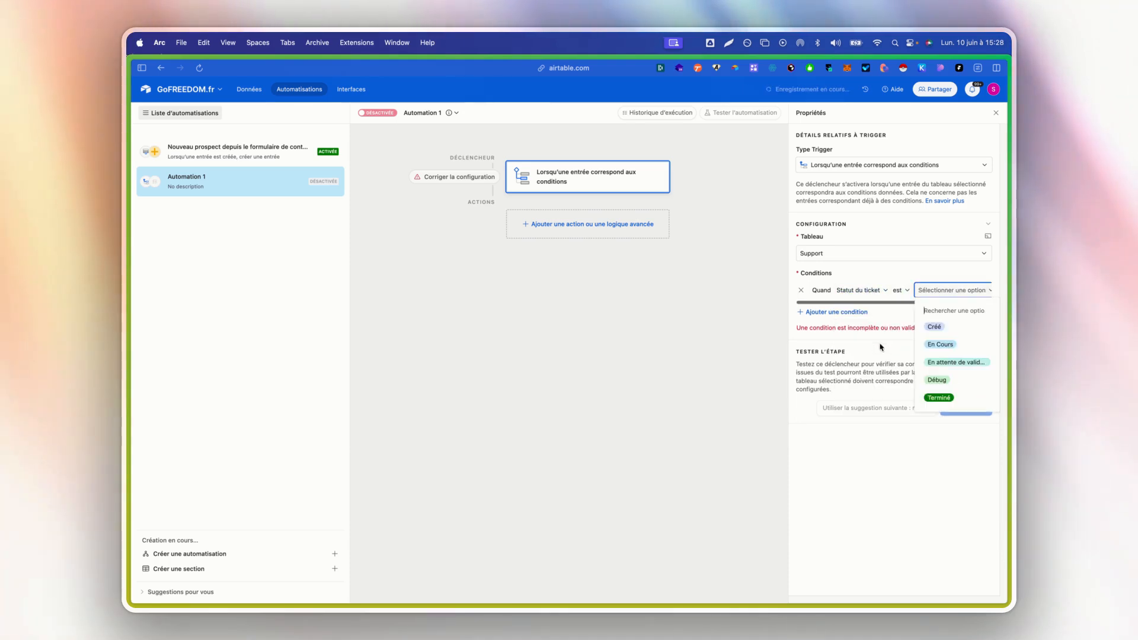
click(959, 334)
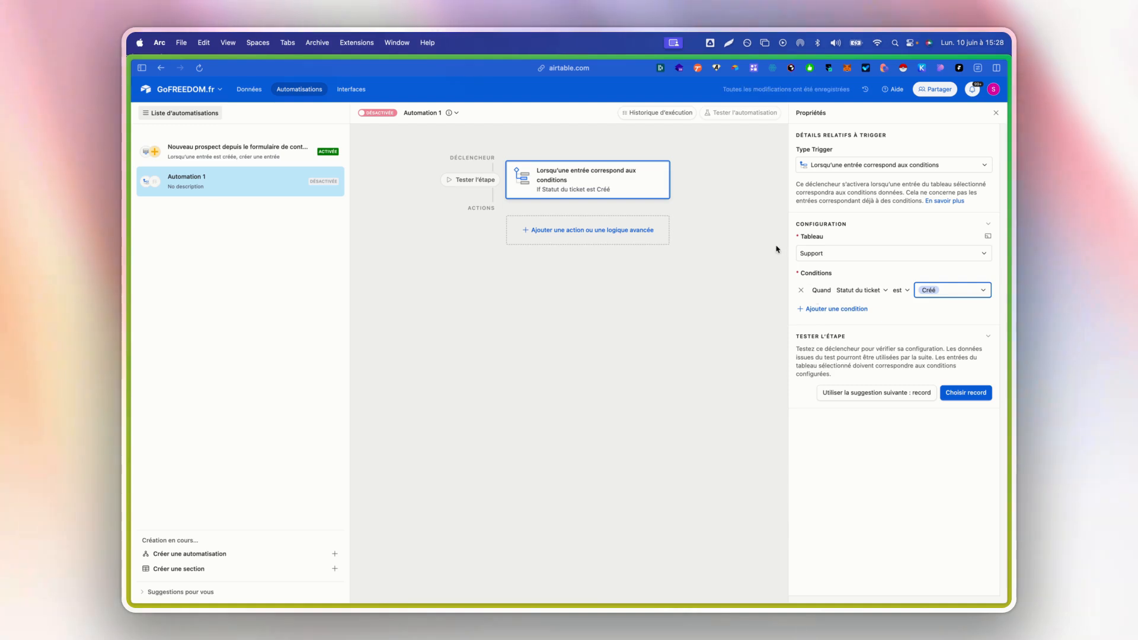
- Add an "Envoyer un e-mail" action, and review its recipient limits and the account's e-mail address
click(640, 233)
click(537, 373)
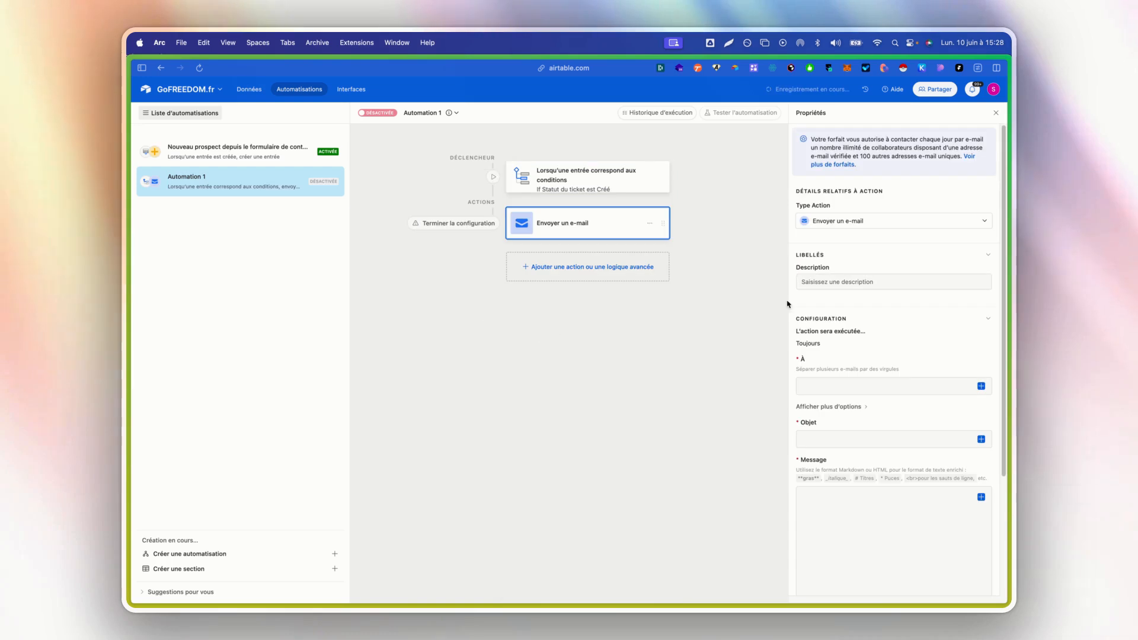
drag(907, 153, 840, 148)
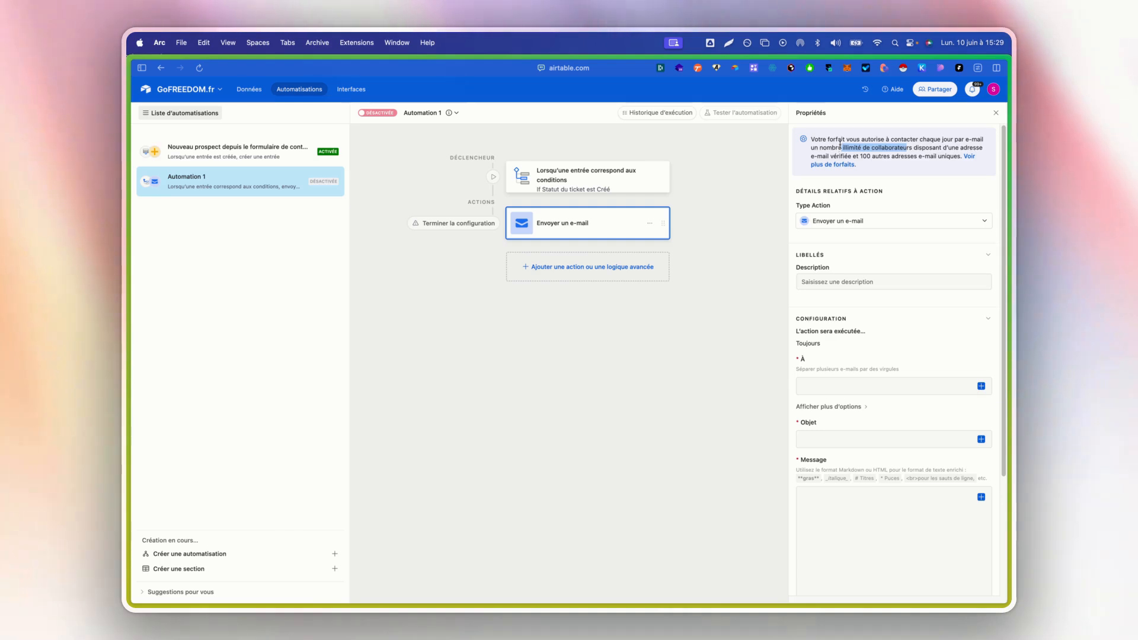
click(993, 89)
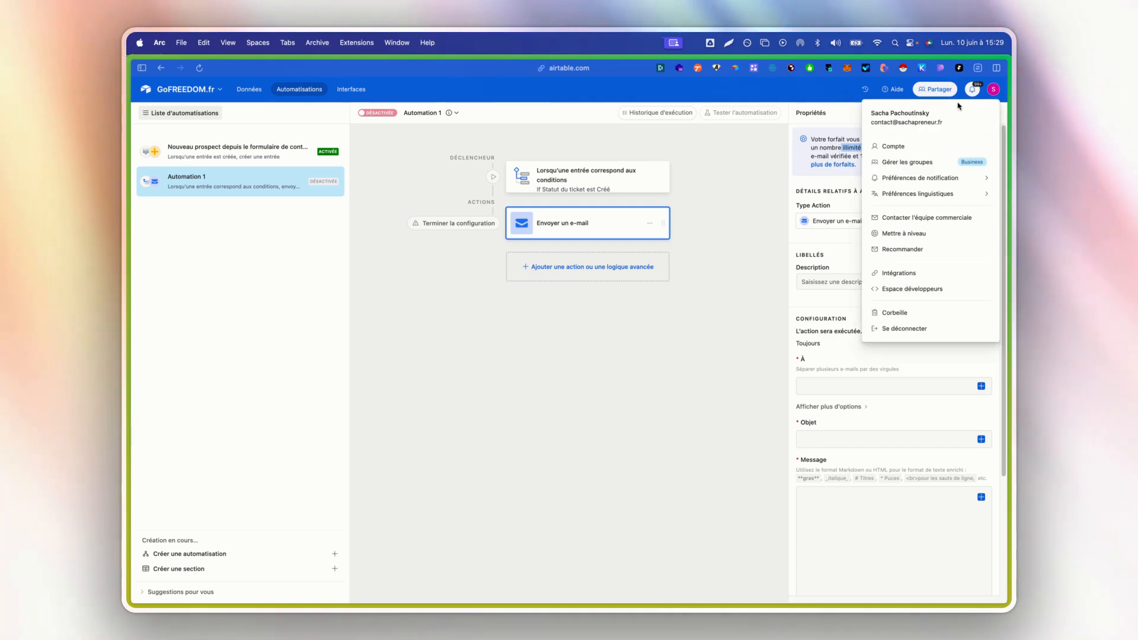
mouse_move(886, 123)
mouse_down()
mouse_move(872, 123)
mouse_move(929, 124)
mouse_move(875, 123)
mouse_up()
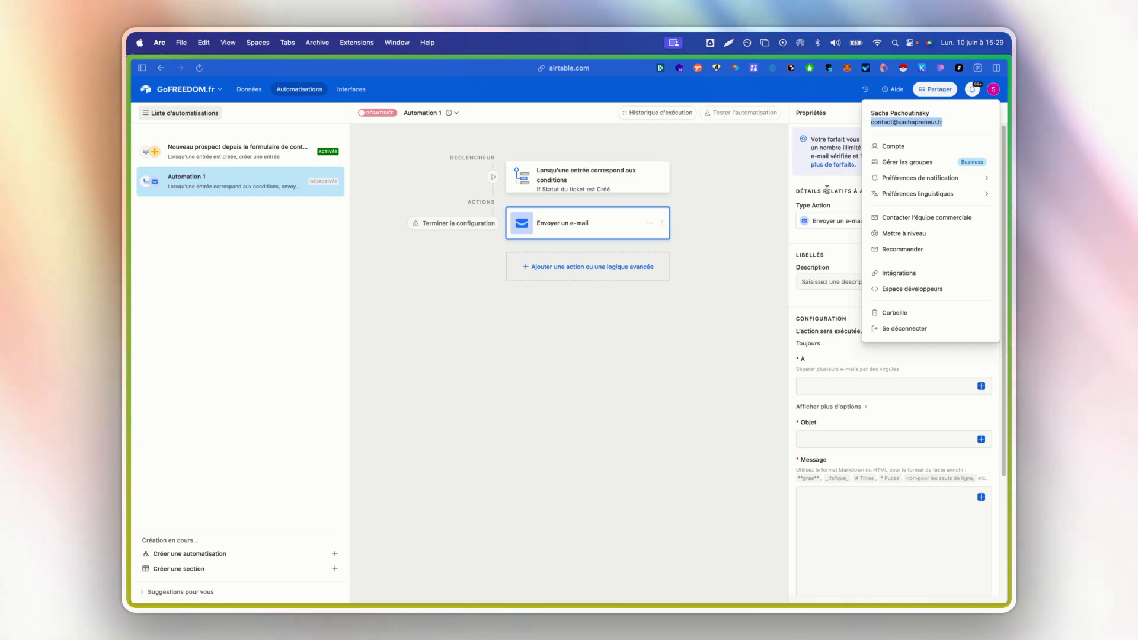
- Set the e-mail action's recipient to the account's contact e-mail address
click(813, 260)
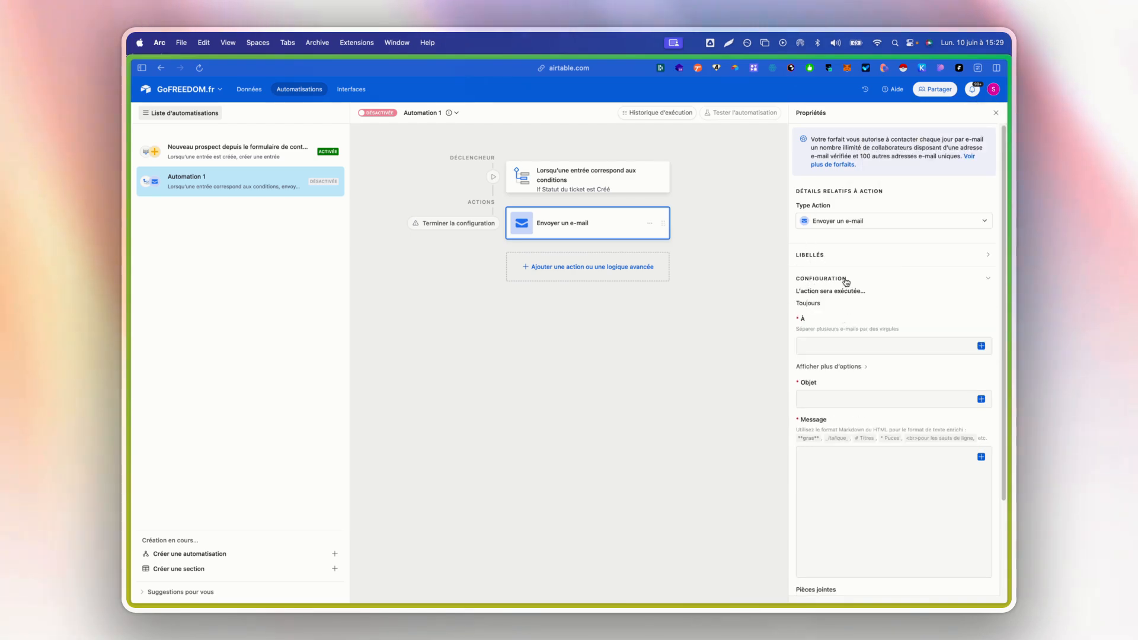
click(846, 258)
scroll(872, 303, down, 1)
click(869, 352)
click(877, 357)
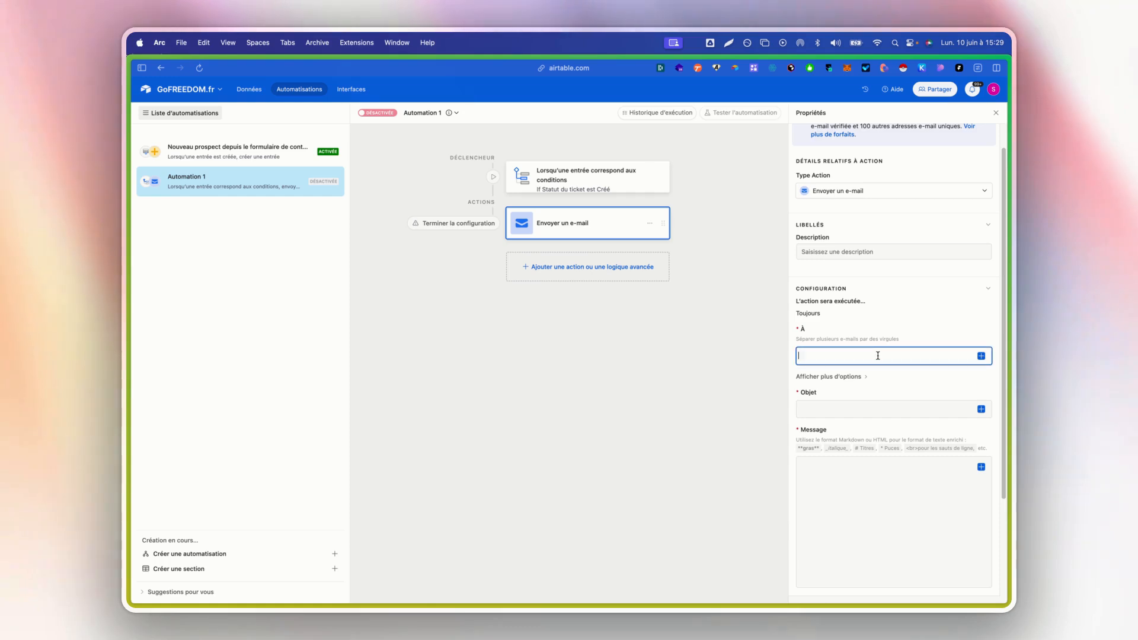
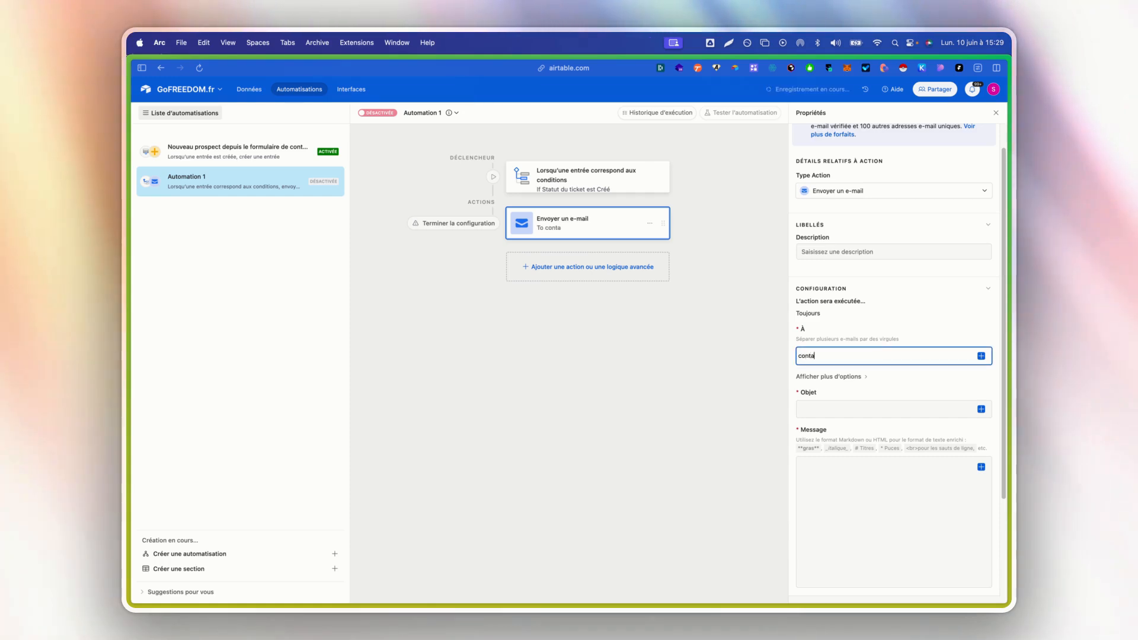
- Enter "Nouveau ticket !" as the e-mail's Objet
click(877, 402)
click(876, 405)
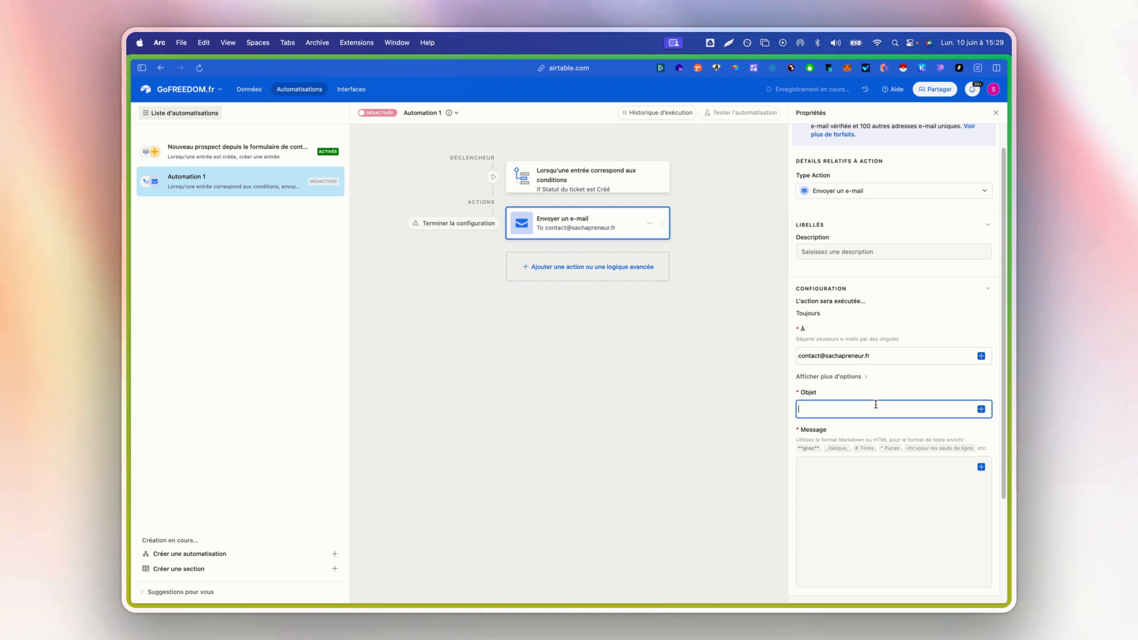
text(Nouveau ti)
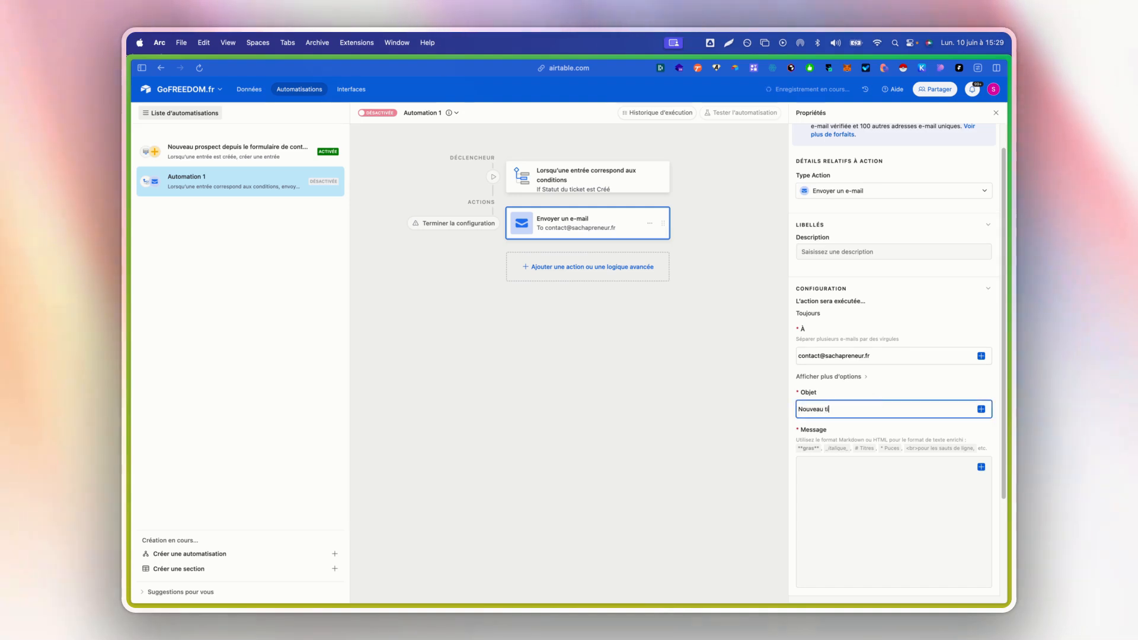
text(cket !)
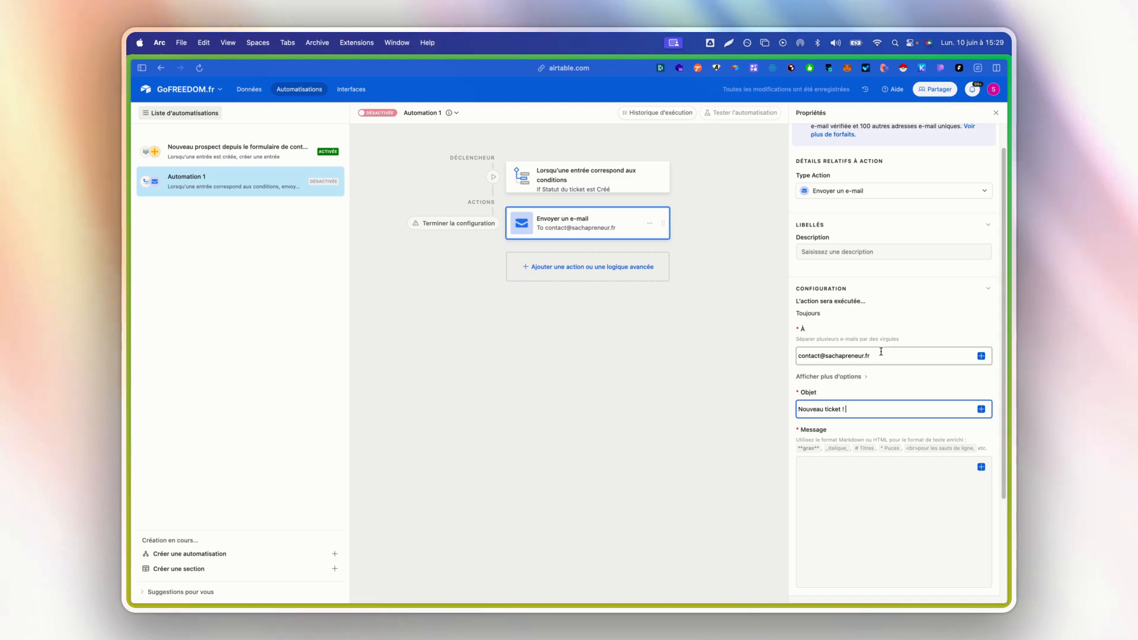
- Test the automation's trigger with a chosen Support record so its field values are available to the e-mail action
click(981, 410)
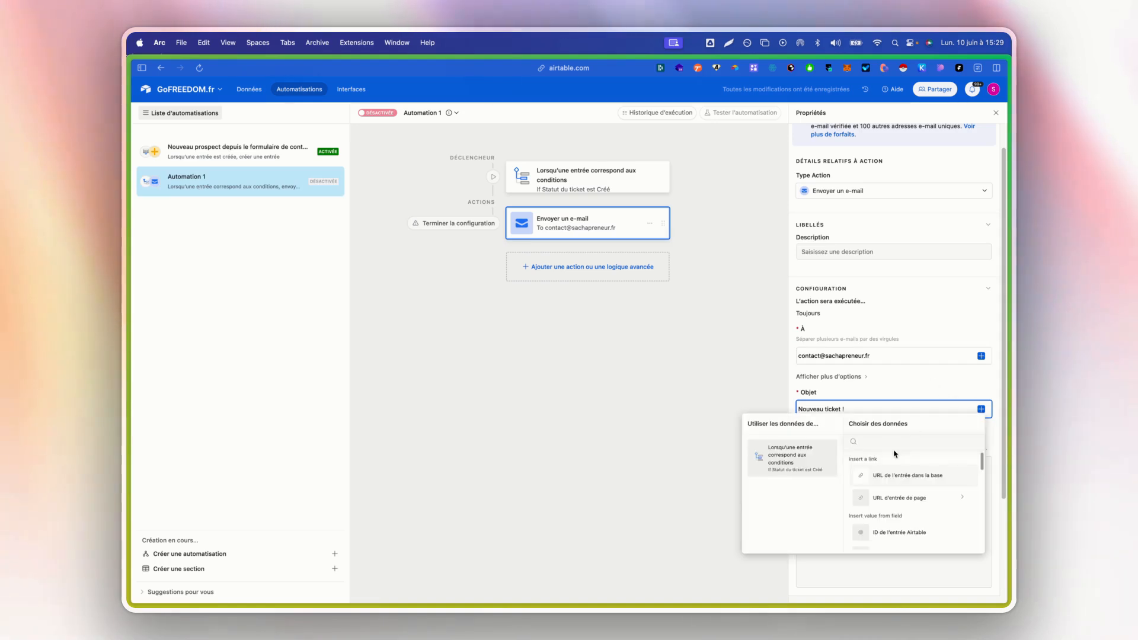
click(515, 185)
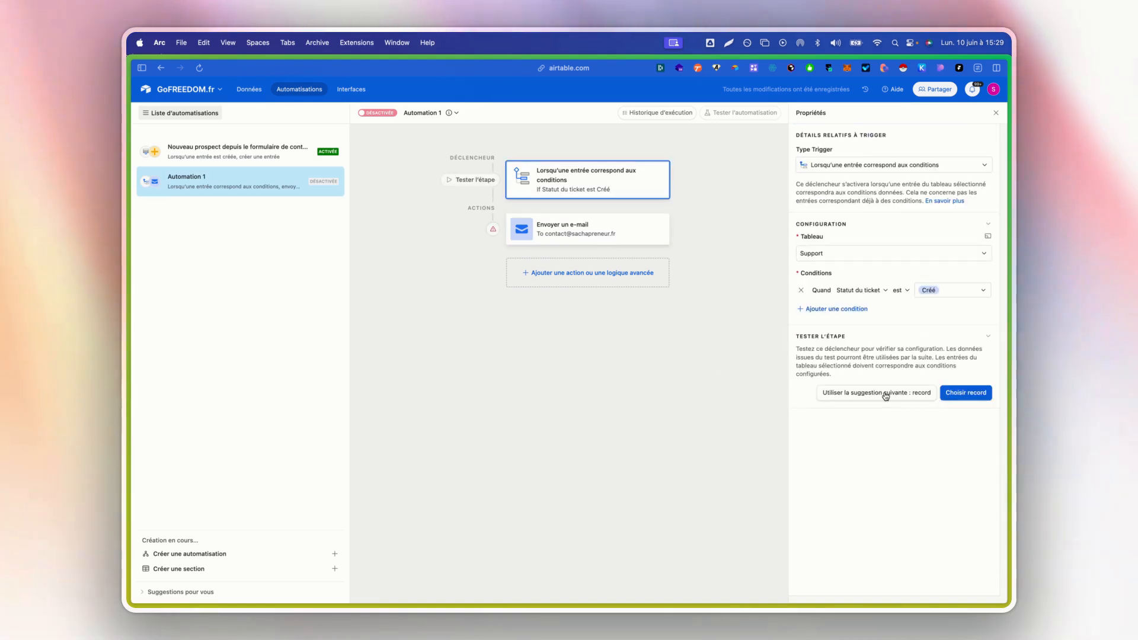
click(964, 396)
click(685, 295)
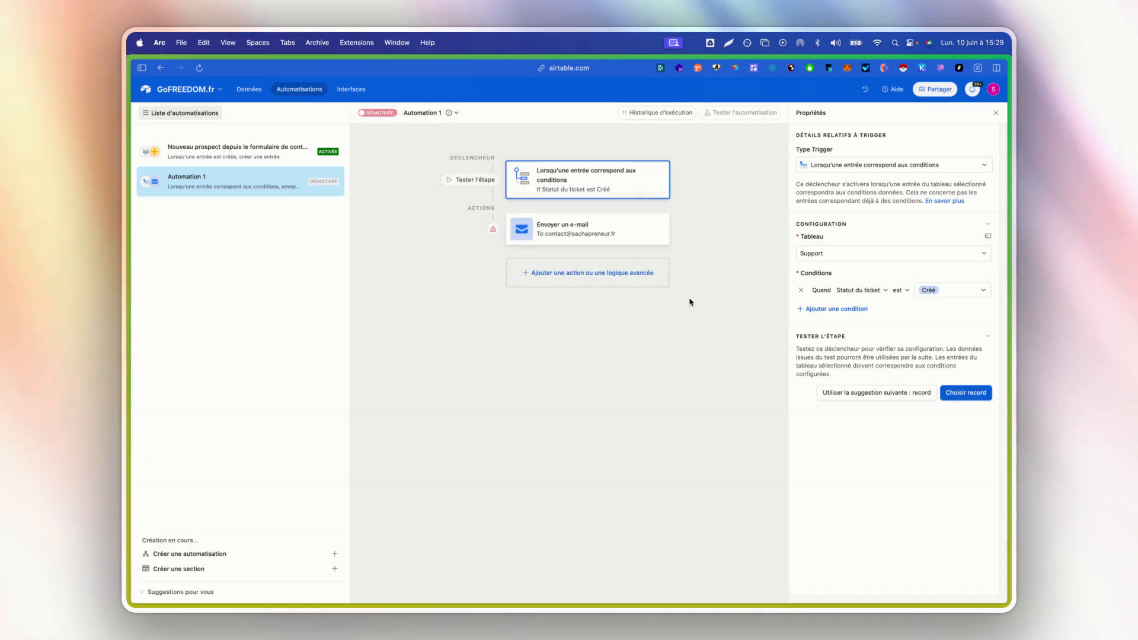
- Change the e-mail's Objet text to "Nouveau ticket pour le projet"
click(584, 240)
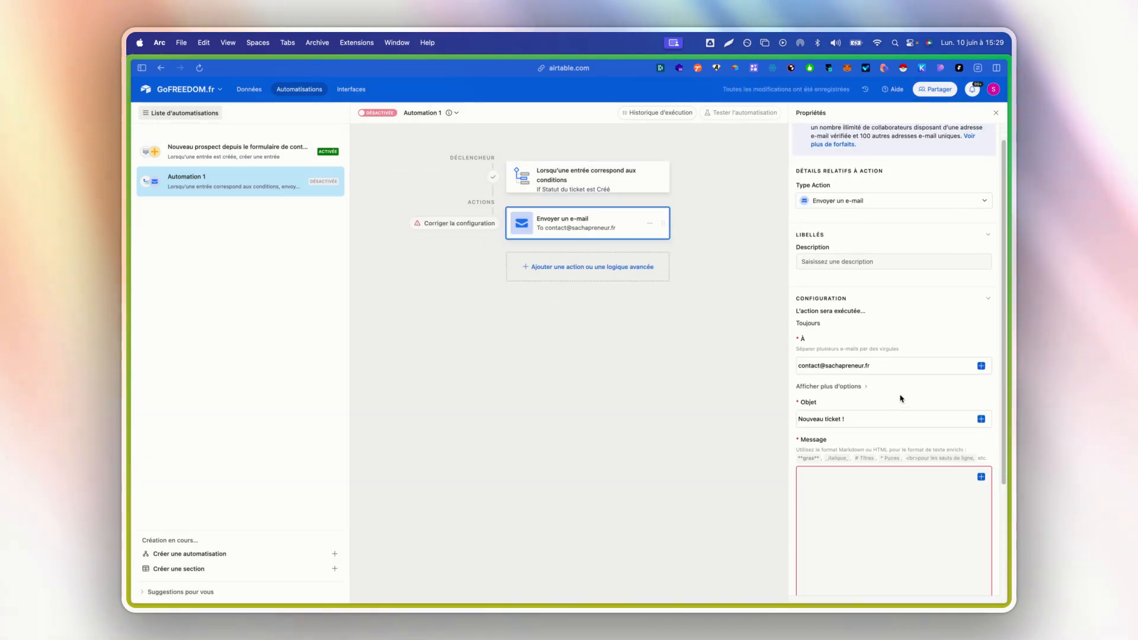
click(877, 423)
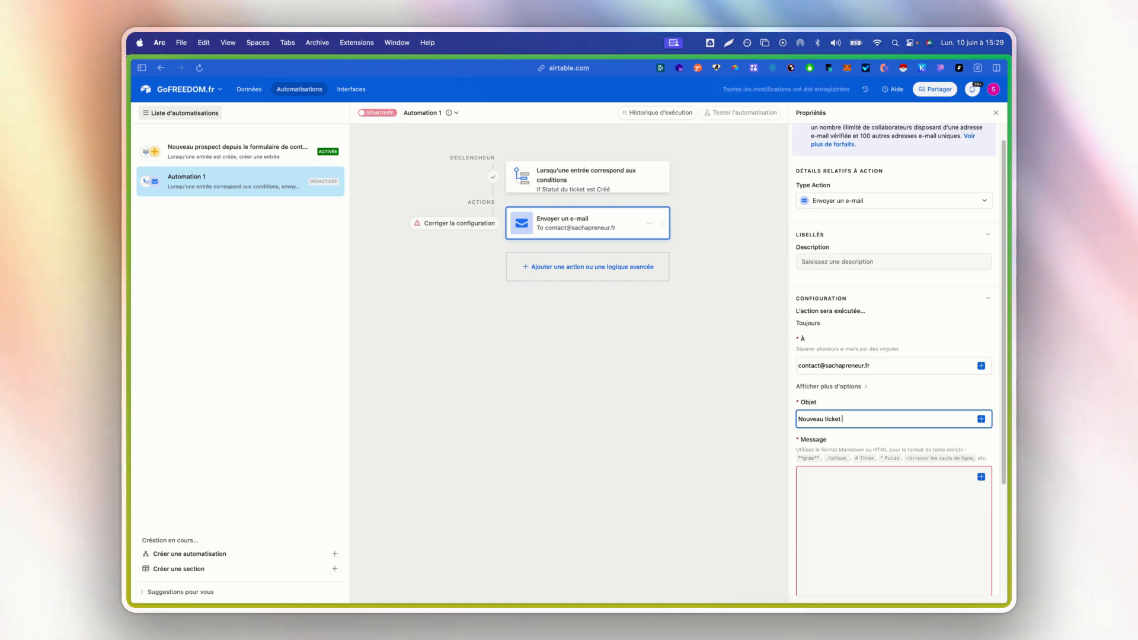
text(ojet)
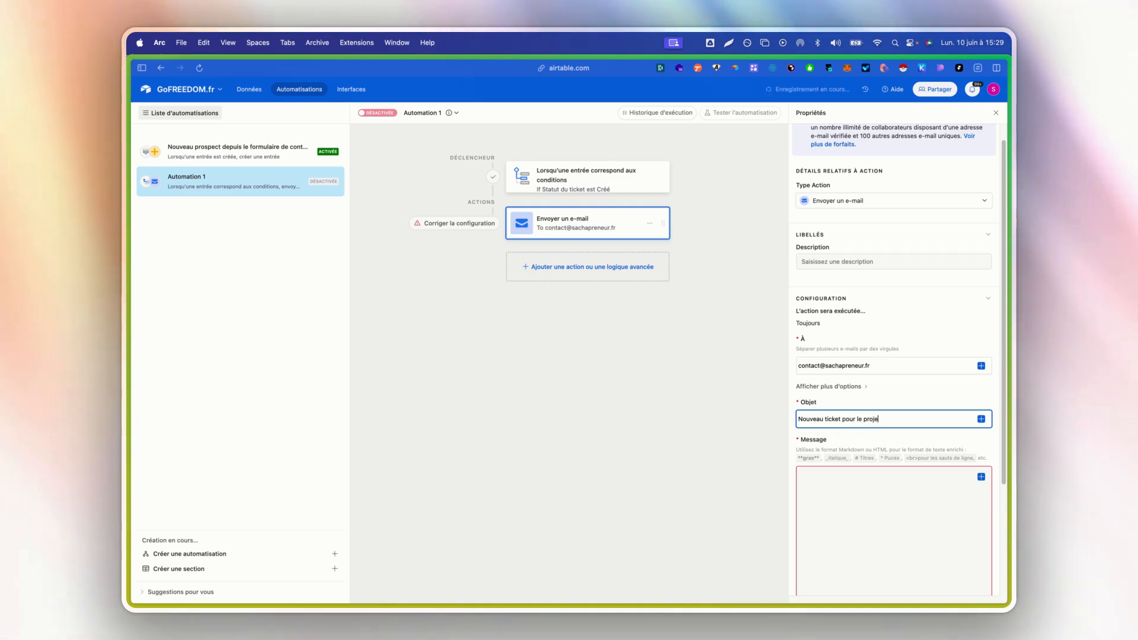
click(981, 419)
scroll(927, 521, down, 5)
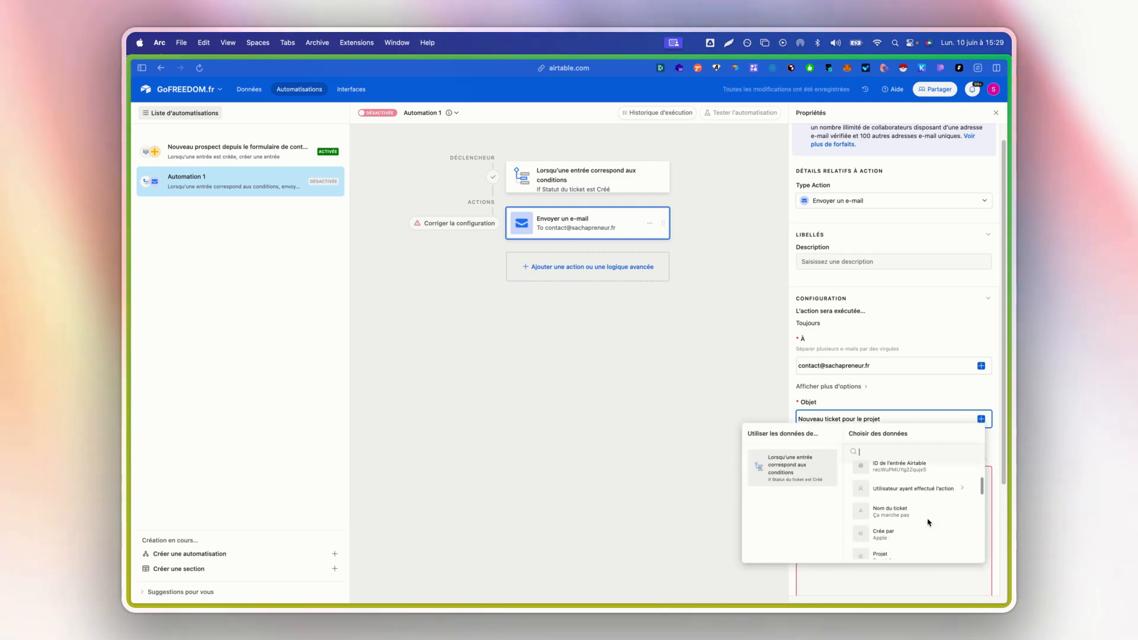
click(915, 519)
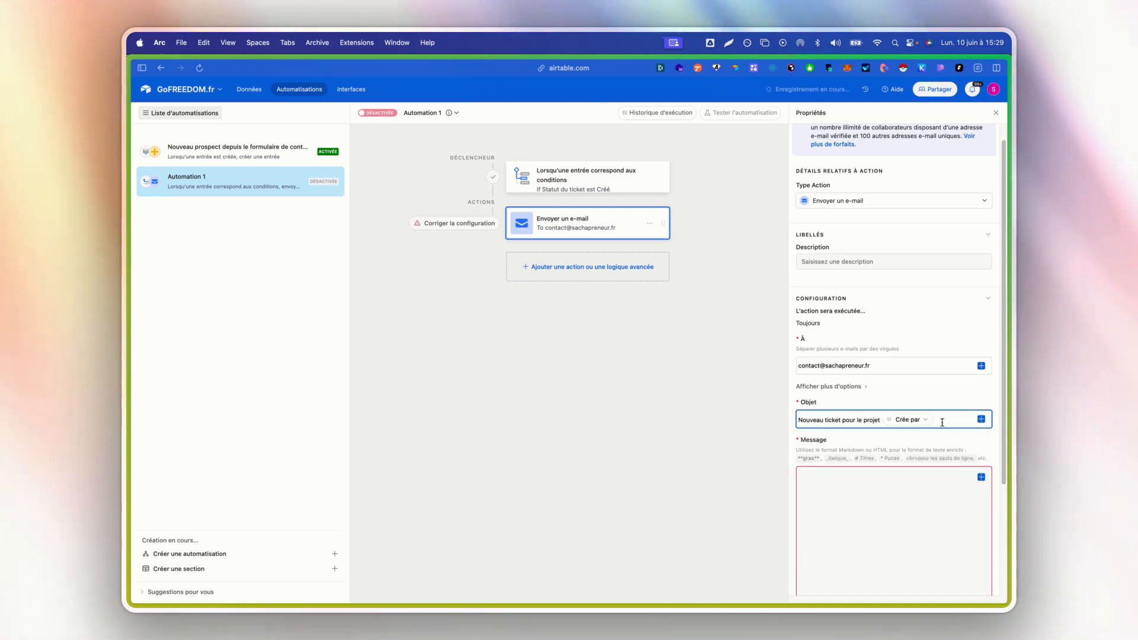
- Insert the trigger record's Projet field at the end of the Objet text
click(981, 419)
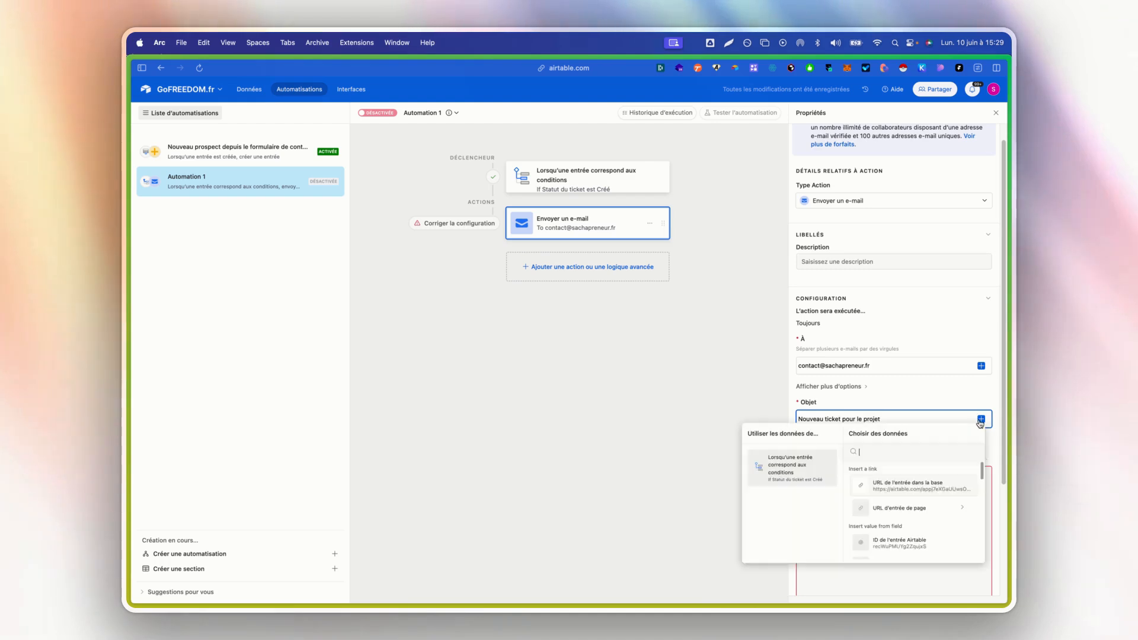
scroll(936, 510, down, 5)
click(929, 523)
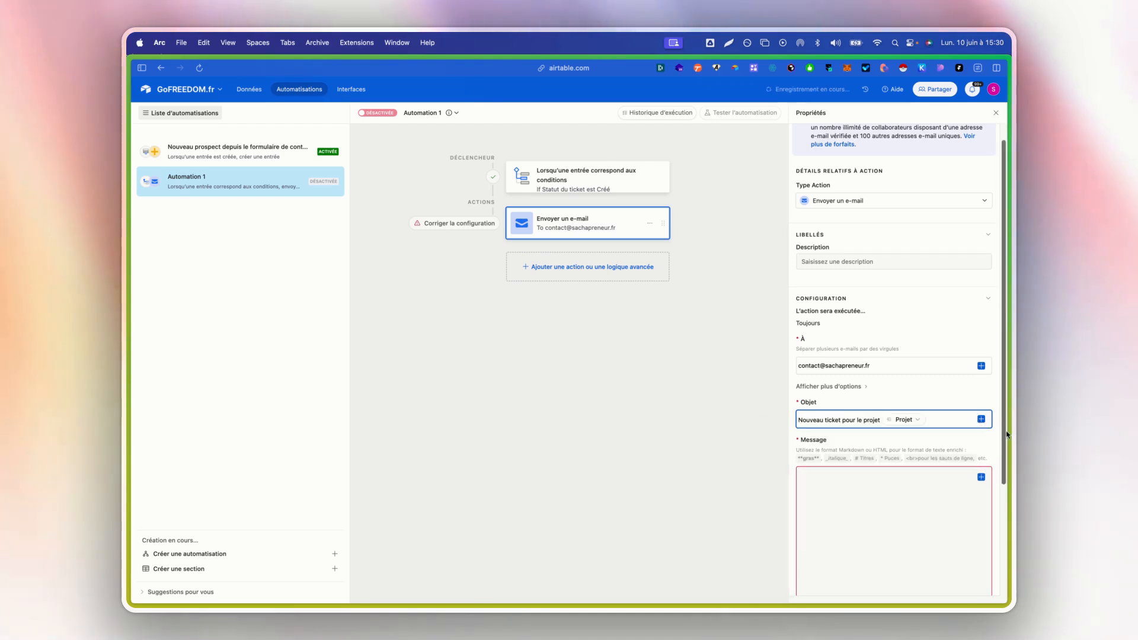
- Extend the Objet with "du client" and the Crée par field, and put a colon before each of the two inserted fields
text(du client)
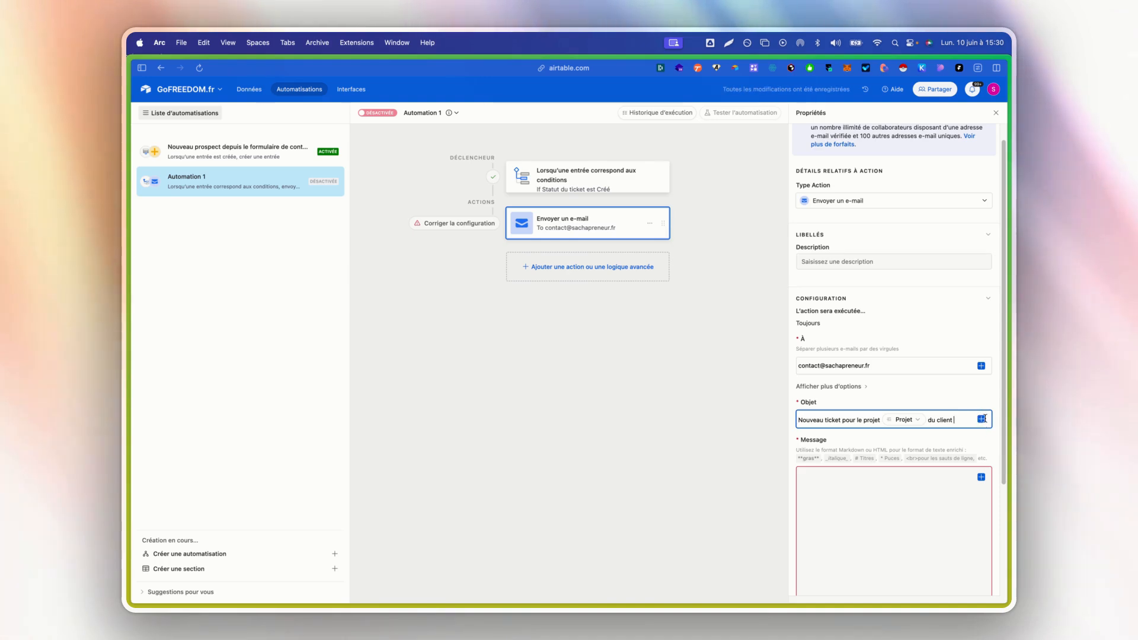
click(981, 419)
scroll(922, 520, down, 3)
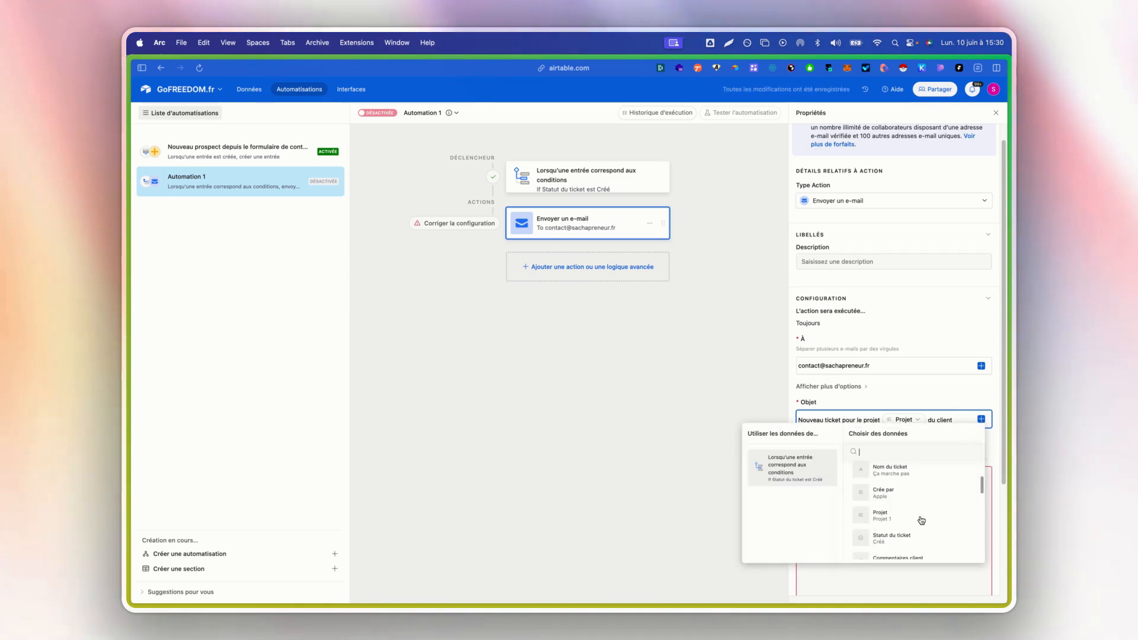
click(923, 502)
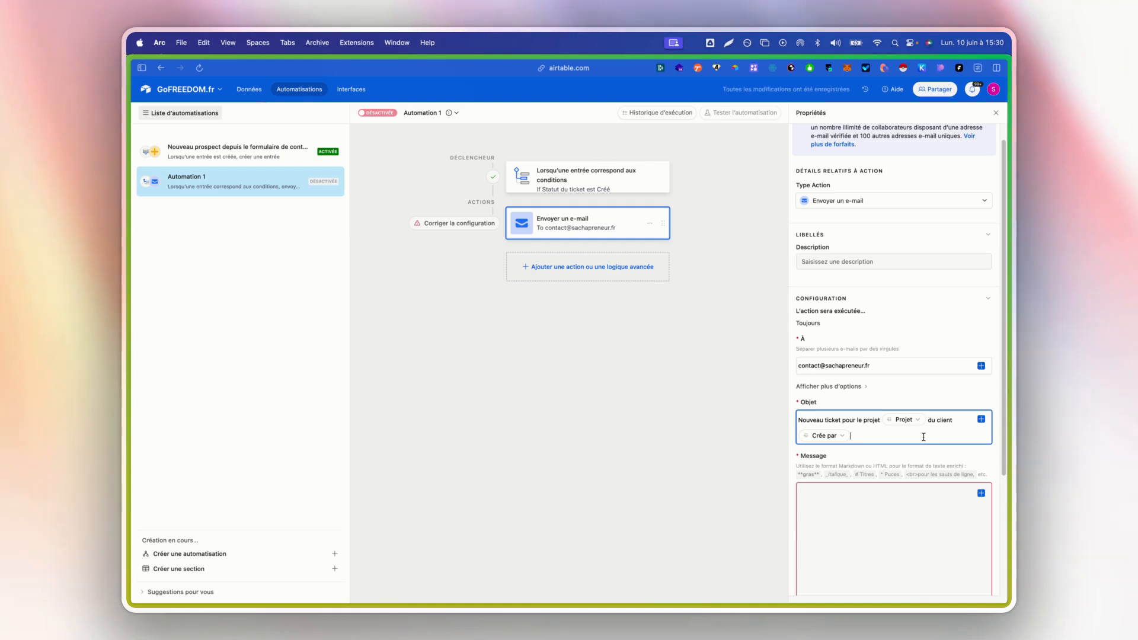
click(883, 424)
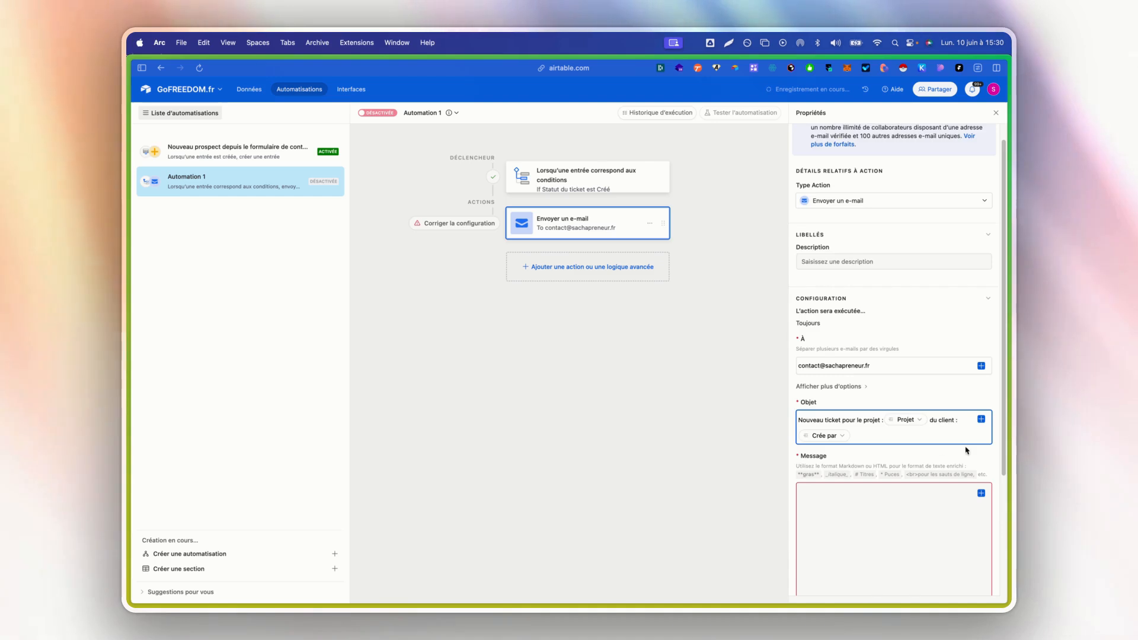
- Start the e-mail's Message with "Hello ! Ton client"
scroll(968, 449, down, 3)
click(892, 447)
text(He)
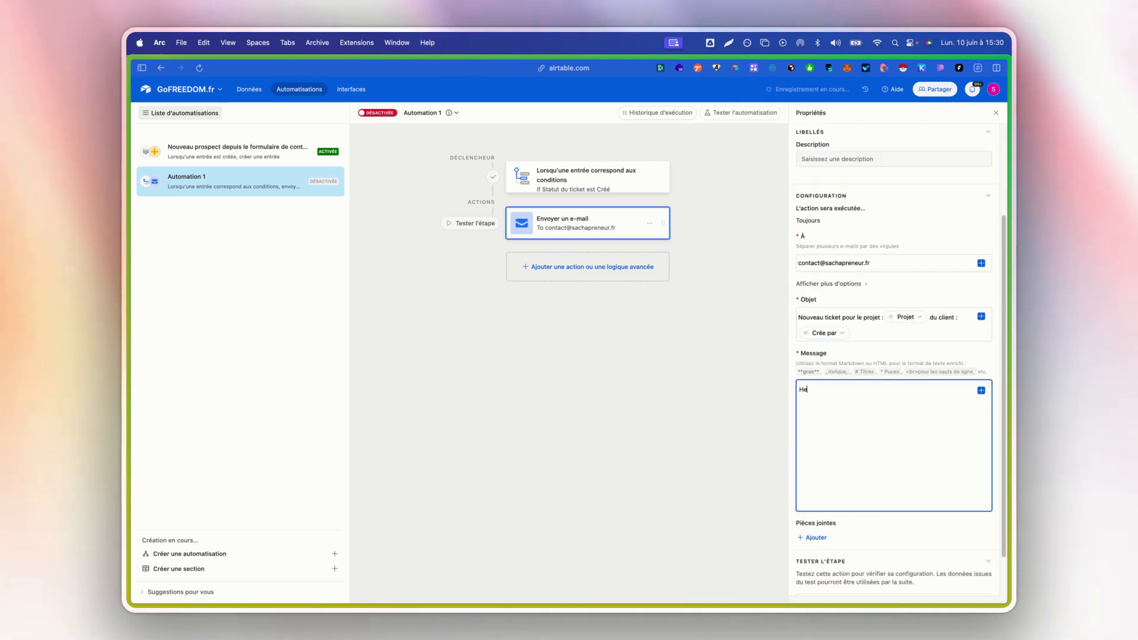
text(llo )
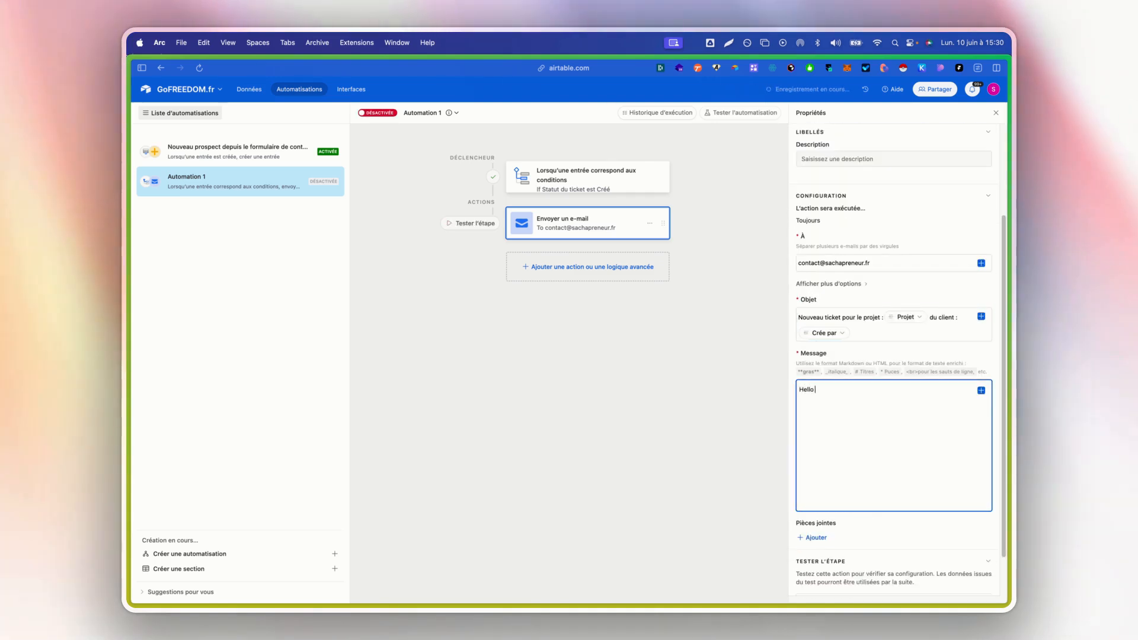
text(! Ton clint)
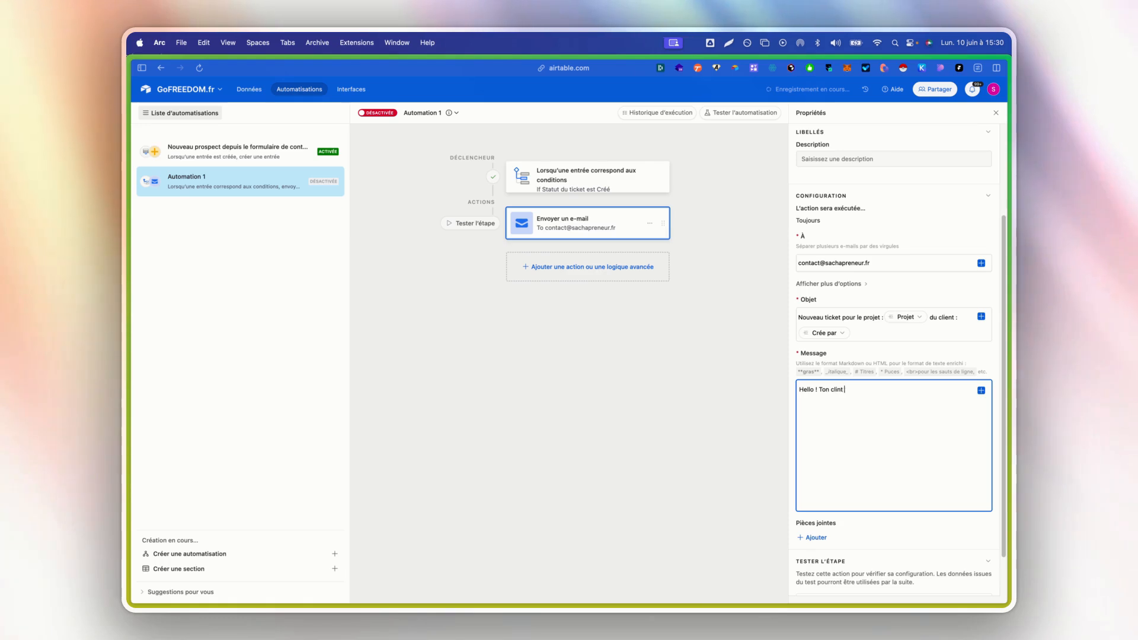
key(BackSpace)
key(BackSpace)
key(BackSpace)
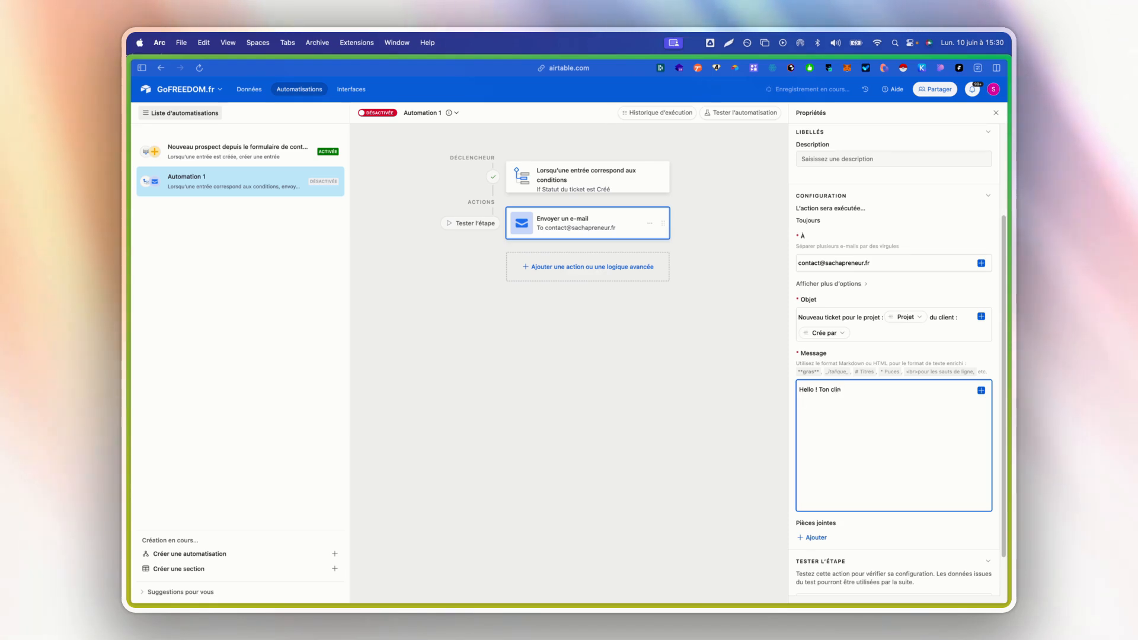
text(ent)
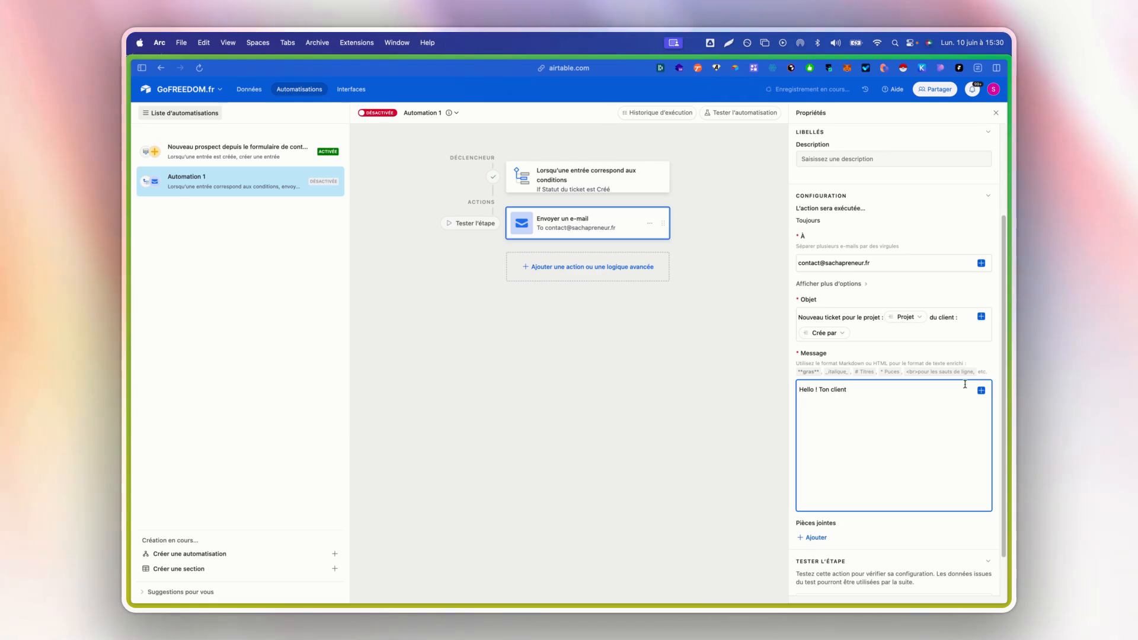
- Continue the Message with the Crée par field followed by "a soumis un ticket, le voici :"
click(979, 390)
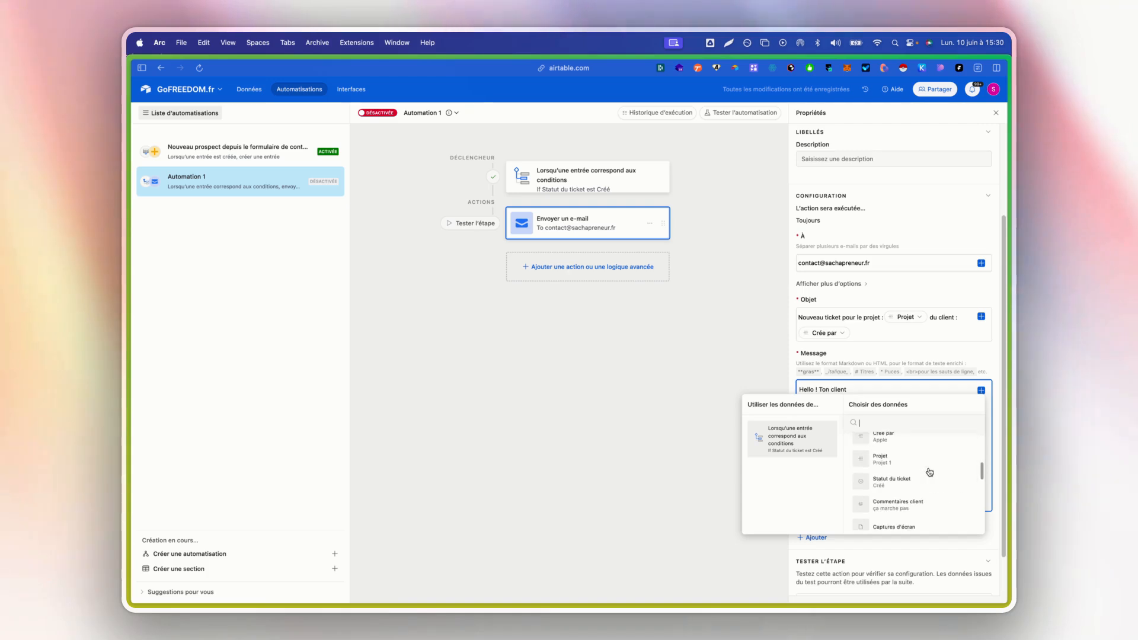
click(925, 437)
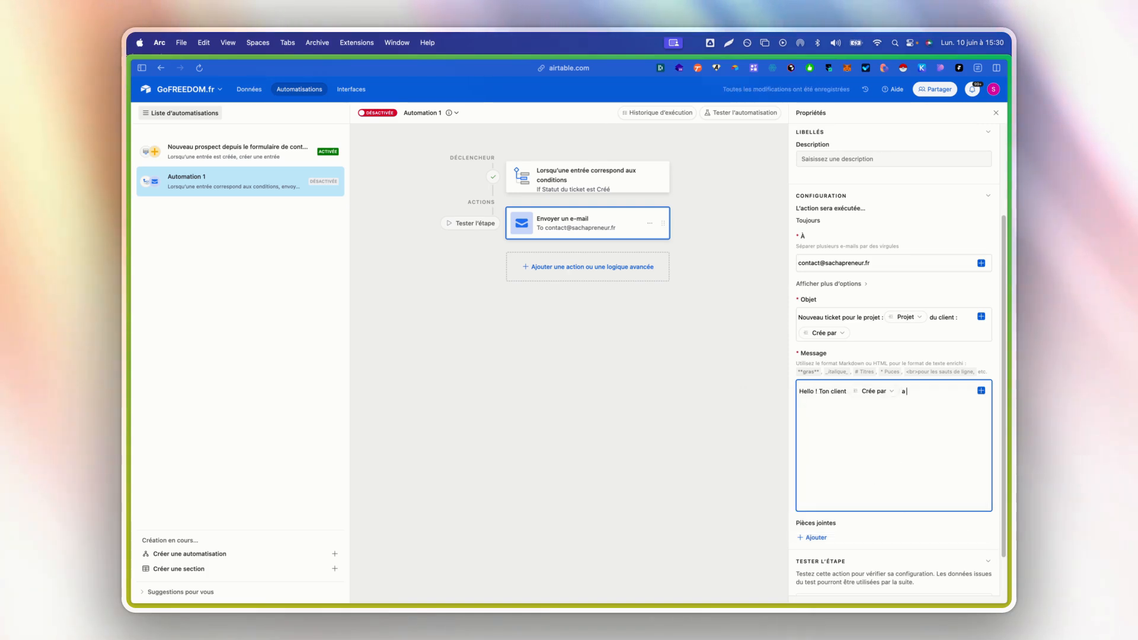
text(a soumis un t)
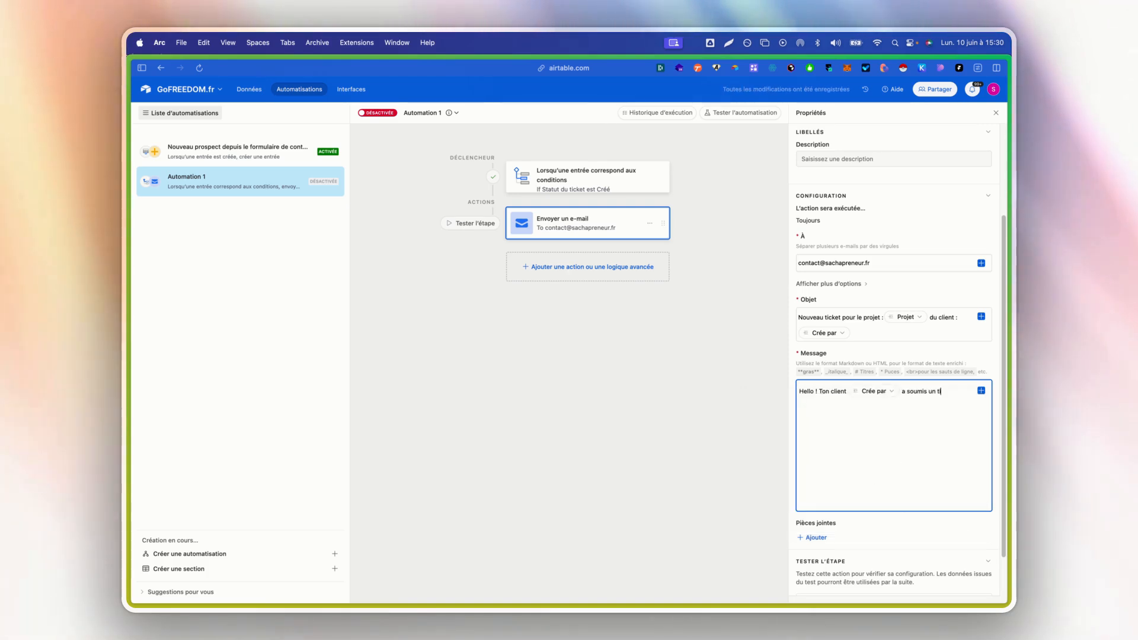
text(icket, le voici)
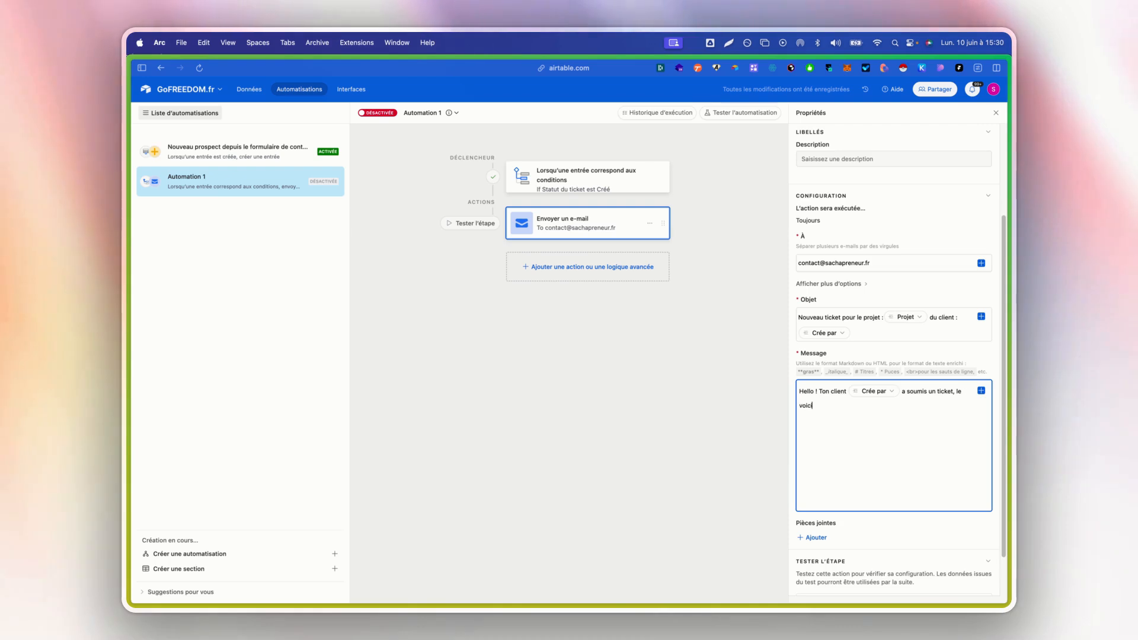
text( :)
- Add a "Nom du ticket :" line to the Message, separated from the opening sentence by a blank line
key(Return)
key(Return)
text(Nom du t)
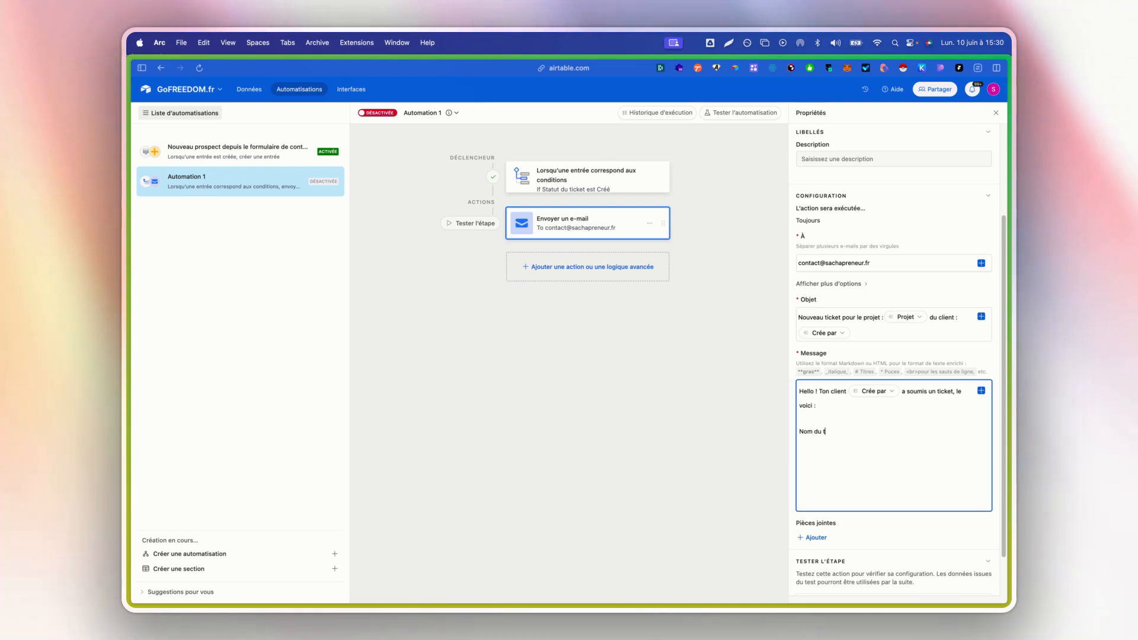
text(icket :)
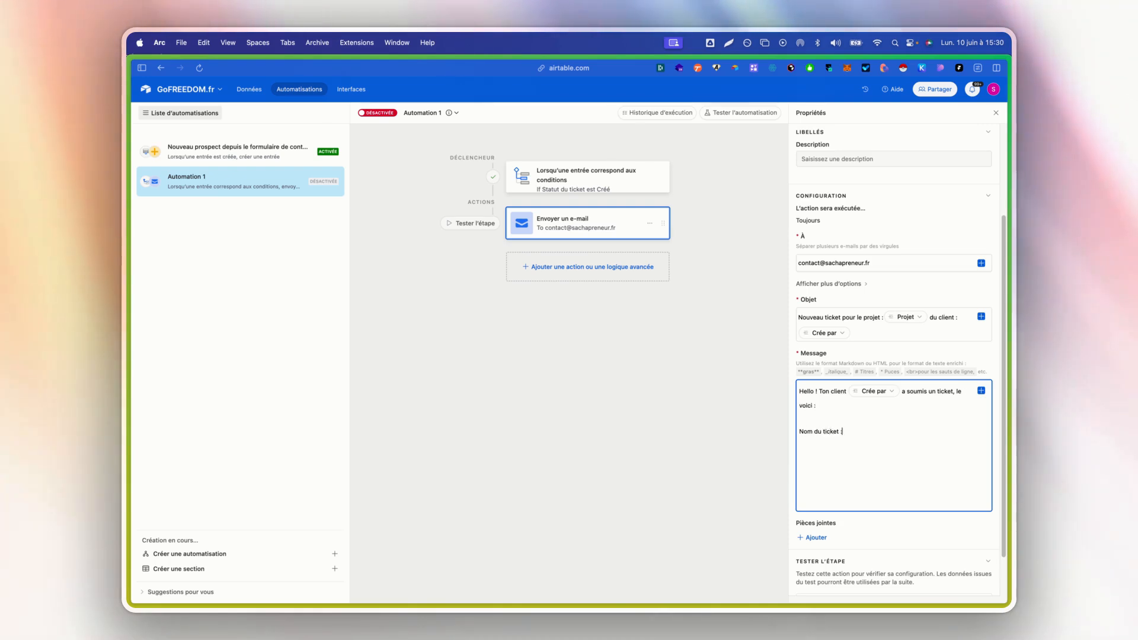
- Try to insert the Nom du ticket field after its label in the Message
click(982, 393)
scroll(943, 477, down, 5)
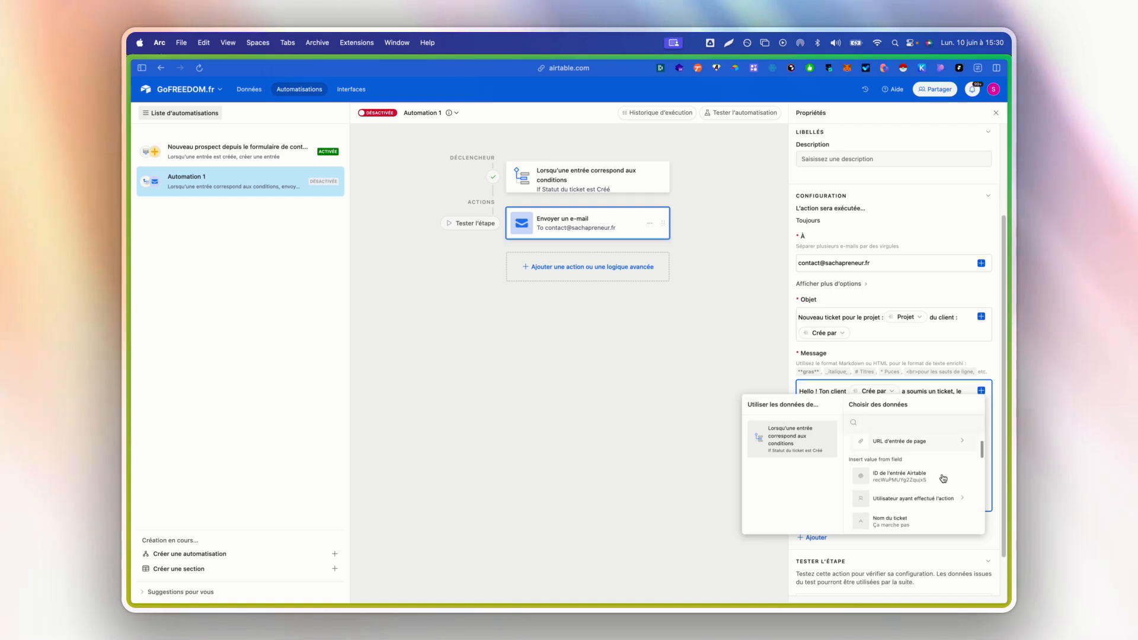
scroll(936, 483, down, 1)
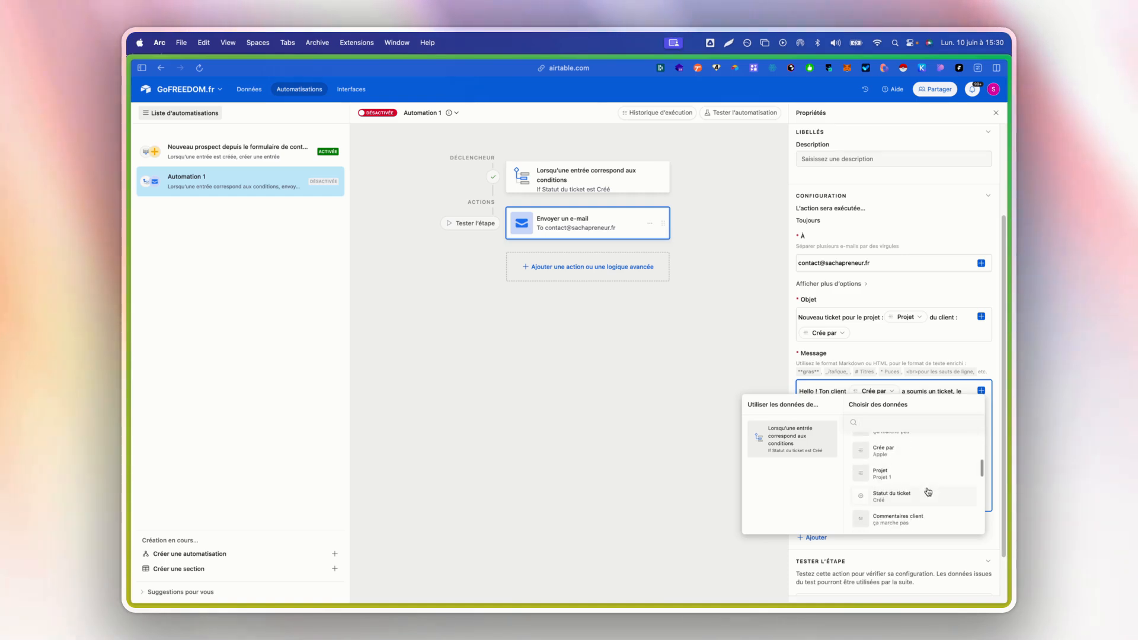
scroll(925, 474, up, 3)
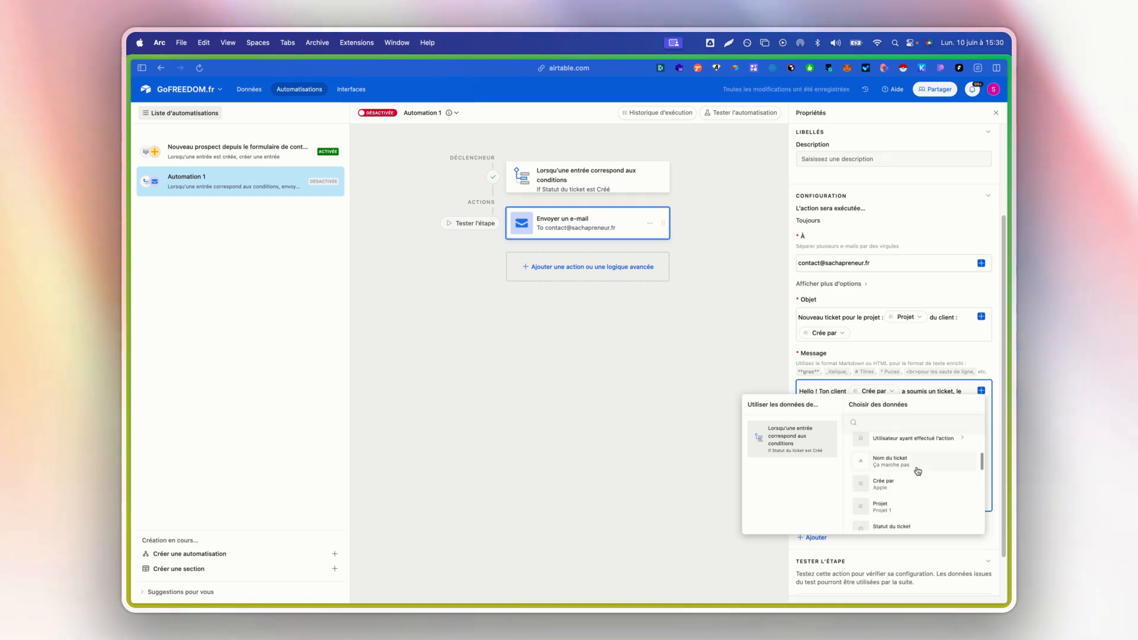
click(916, 470)
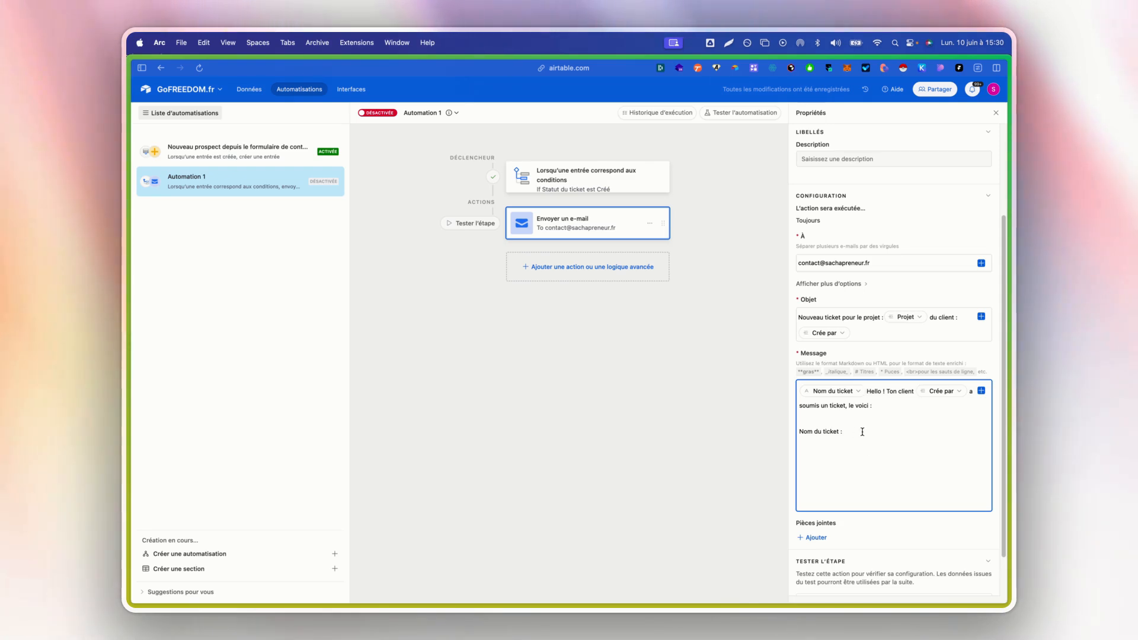
- Remove the misplaced field from the start of the Message and insert the Nom du ticket field after its "Nom du ticket :" label
key(BackSpace)
click(897, 450)
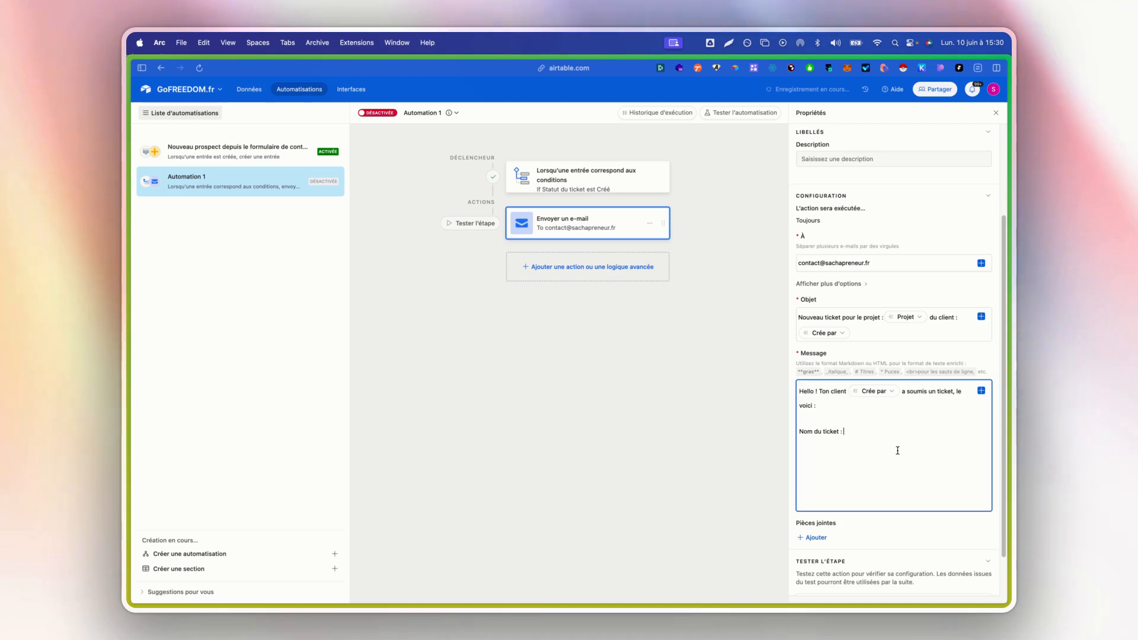
click(981, 391)
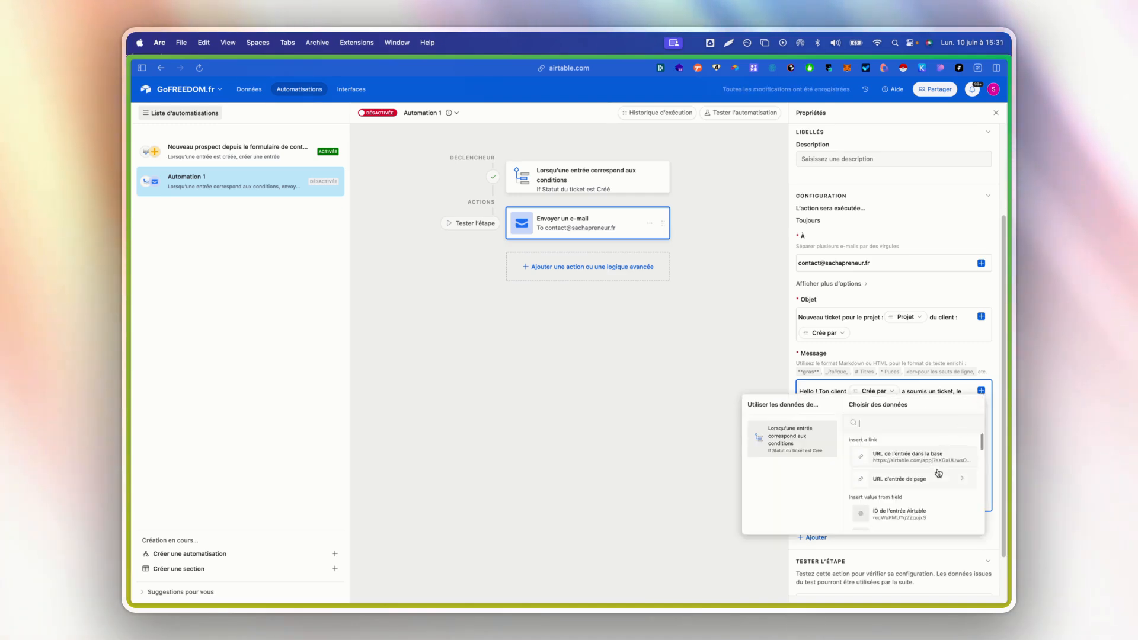
scroll(934, 485, up, 2)
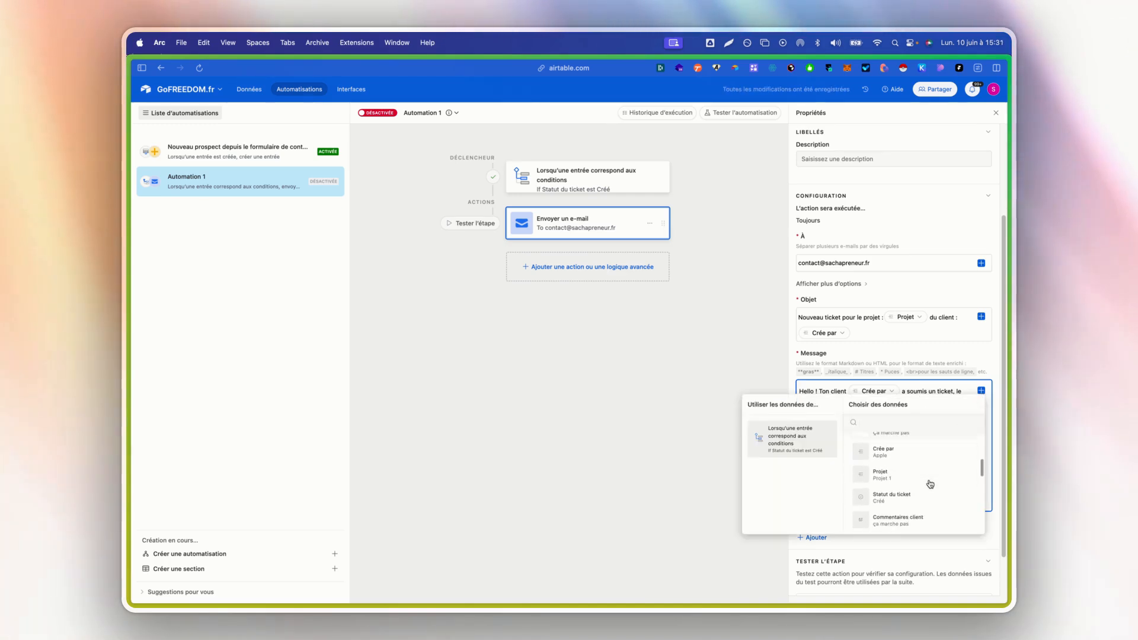
click(922, 517)
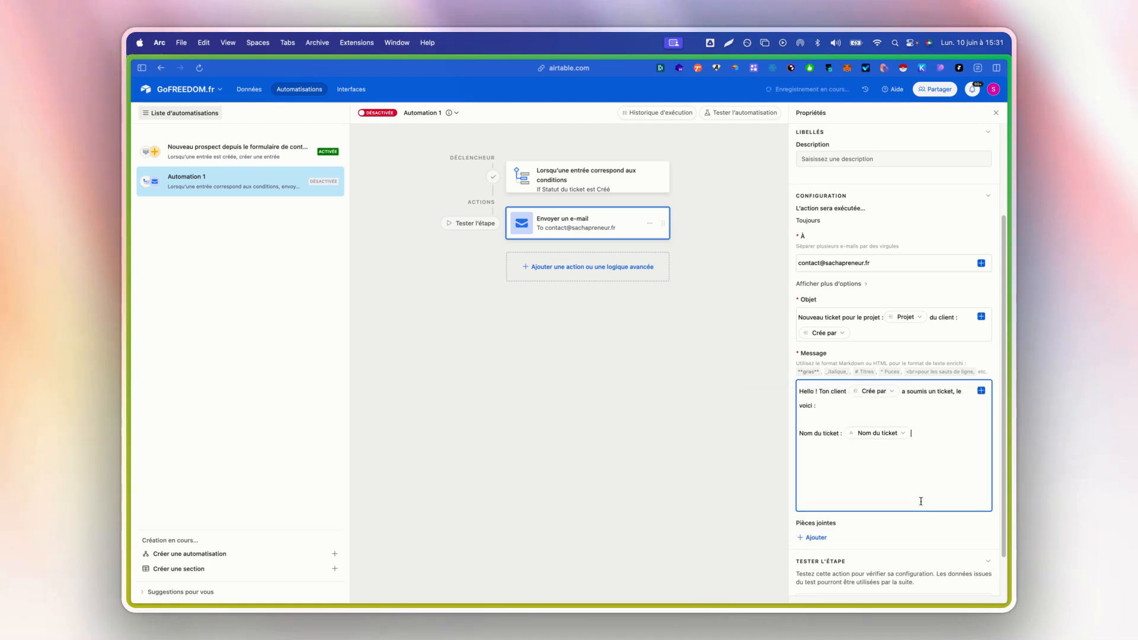
- Add a "Commentaires :" line to the Message, followed by the Commentaires client field
key(Return)
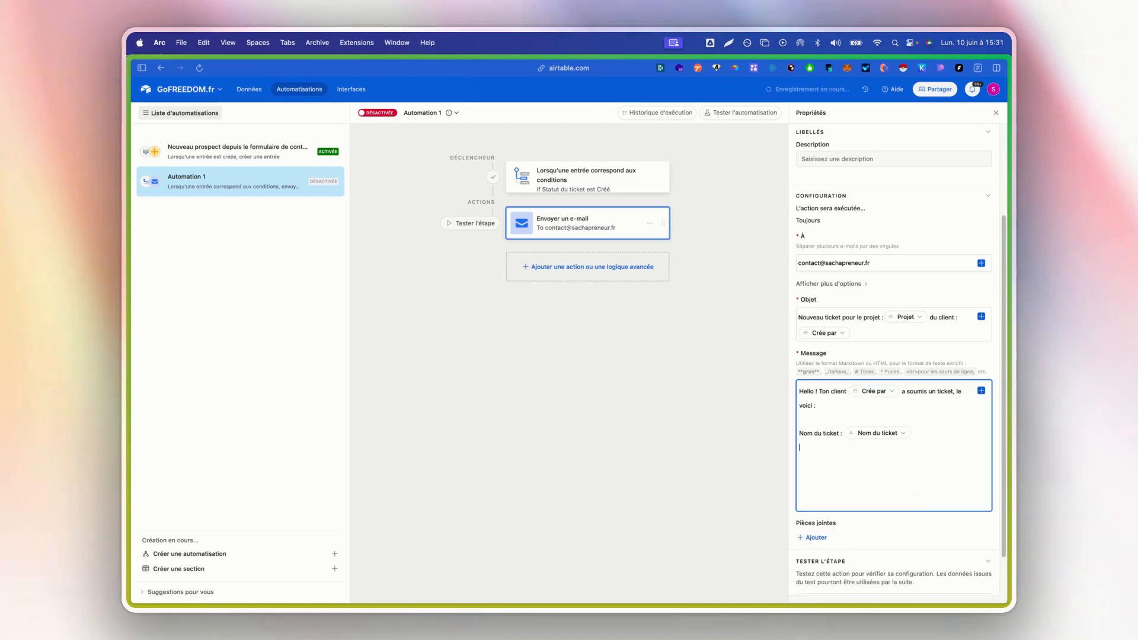
text(Commentaires :)
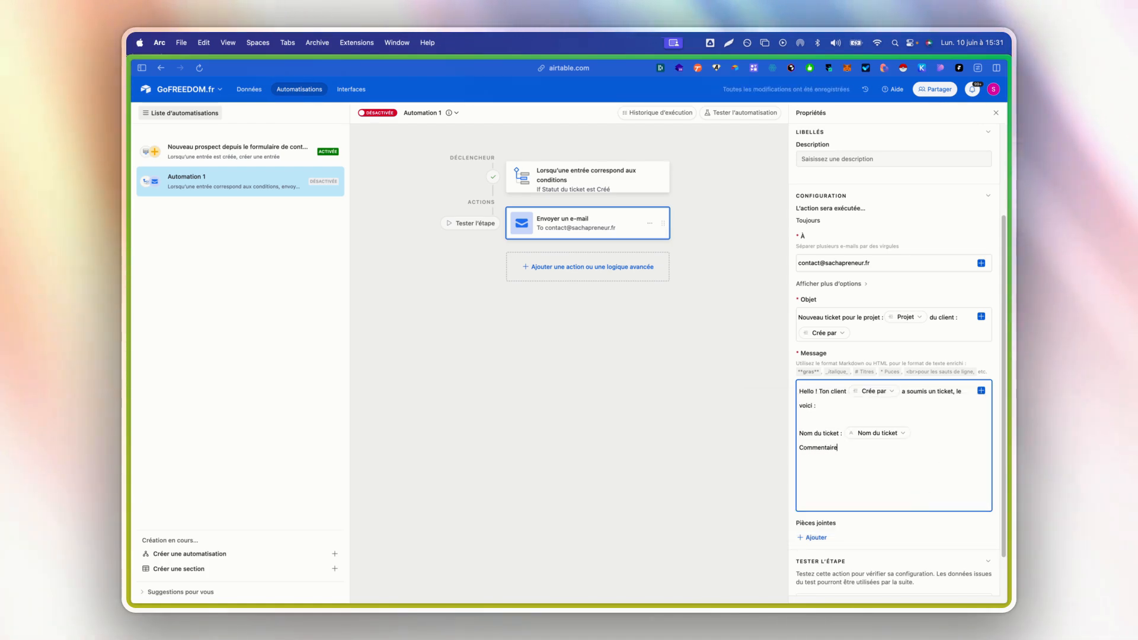
click(981, 391)
scroll(949, 494, down, 3)
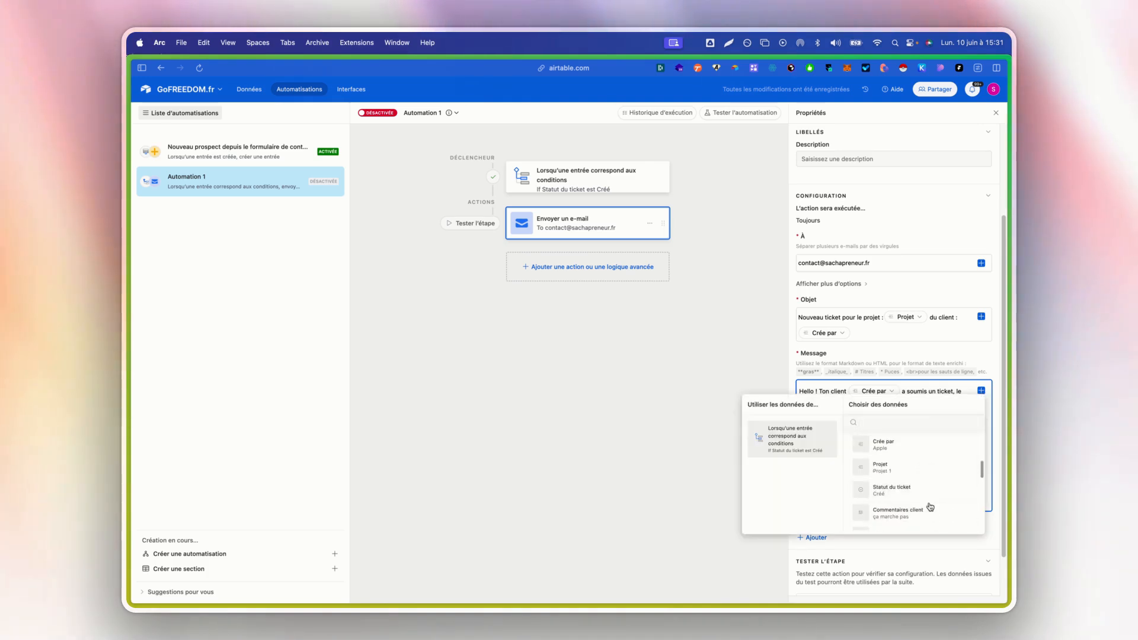
click(930, 509)
- After a blank line, add "Clique ici pour visualiser l'ensemble du ticket :" to the Message
key(Return)
key(Return)
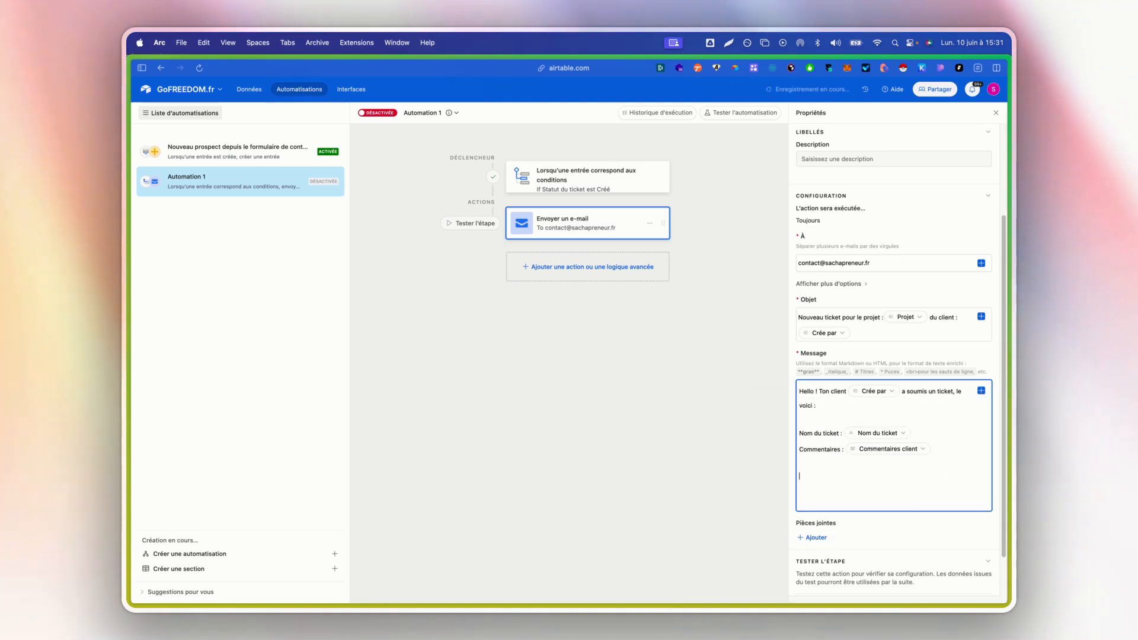
text(Clique ici)
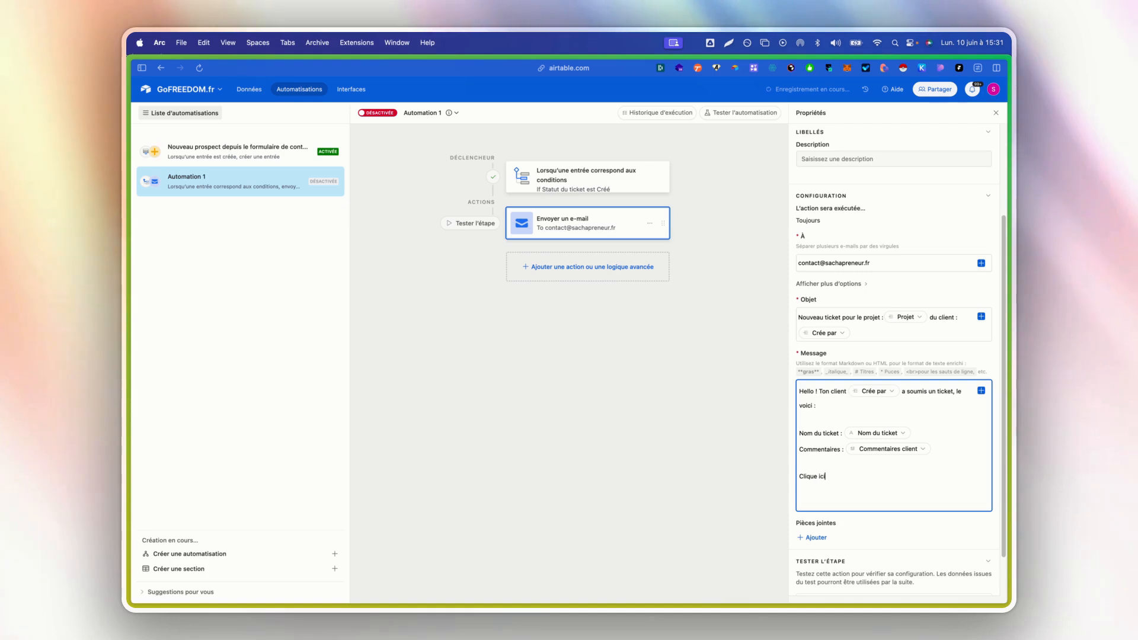
text( pour vis)
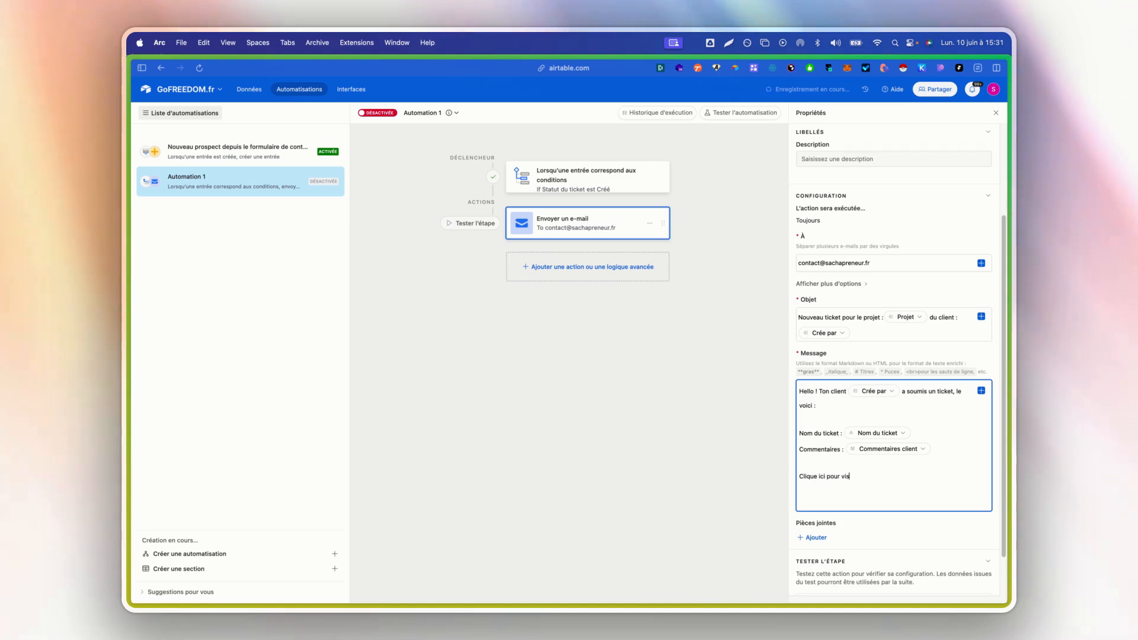
text(ualiser l'e)
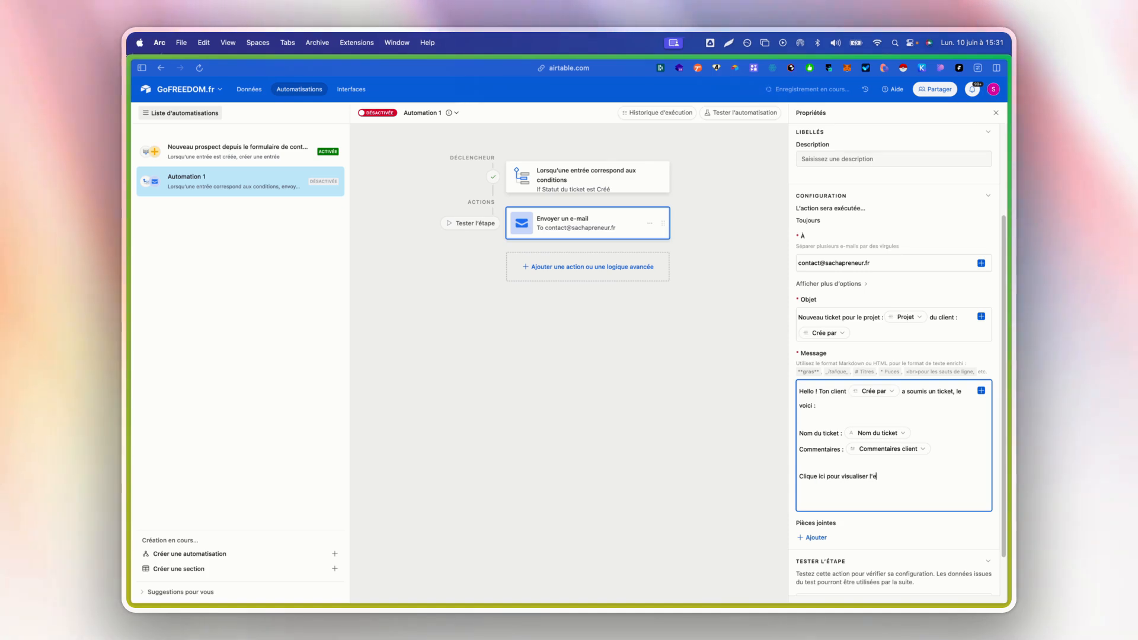
text(nsemb)
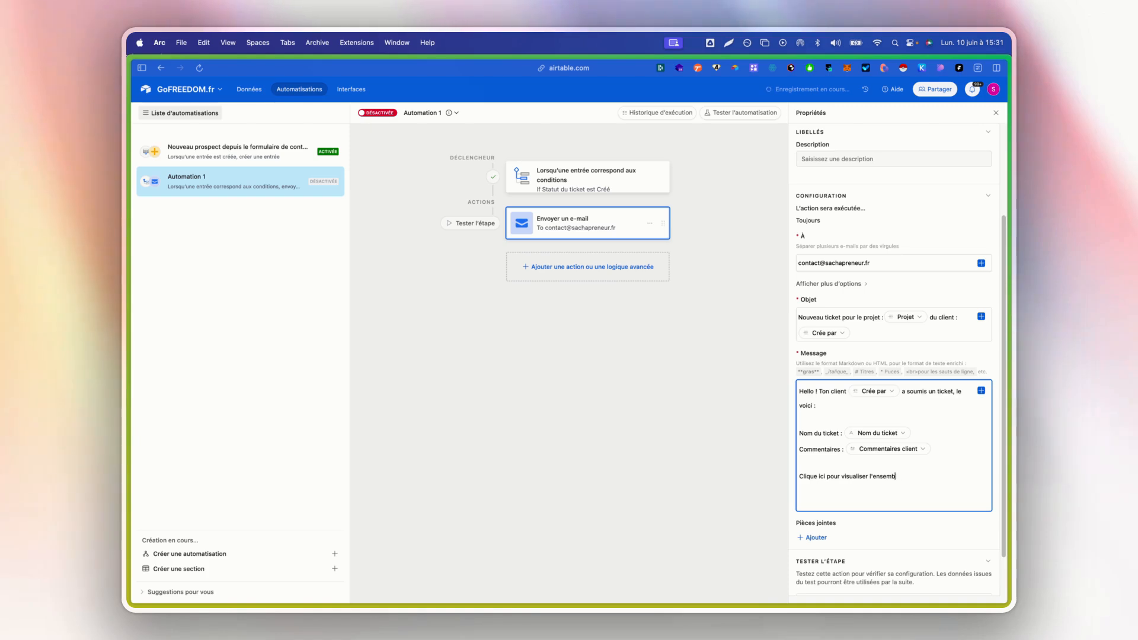
text(le du tice)
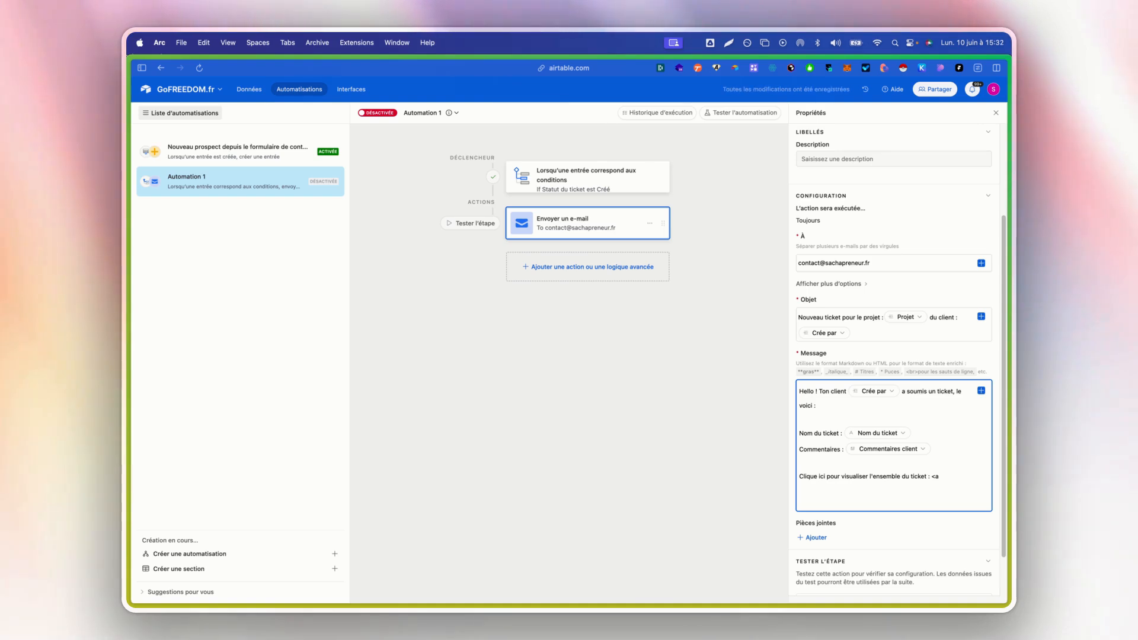
- End the Message with an HTML link reading "Cliquez ici" whose href is the URL de l'entrée dans la base value
text(ef=")
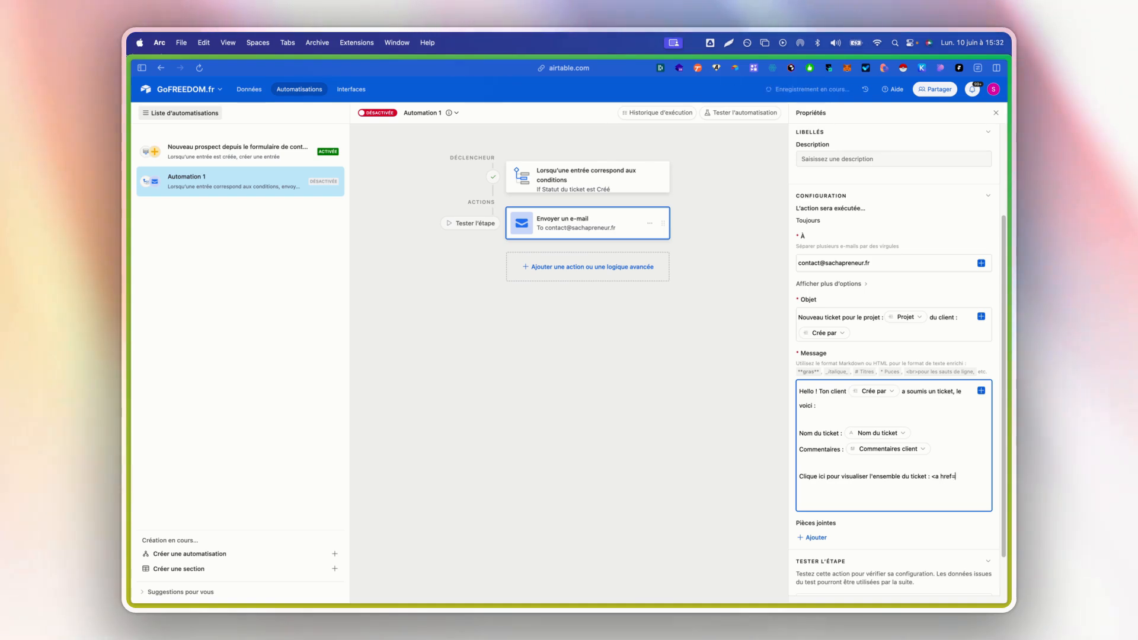
click(981, 391)
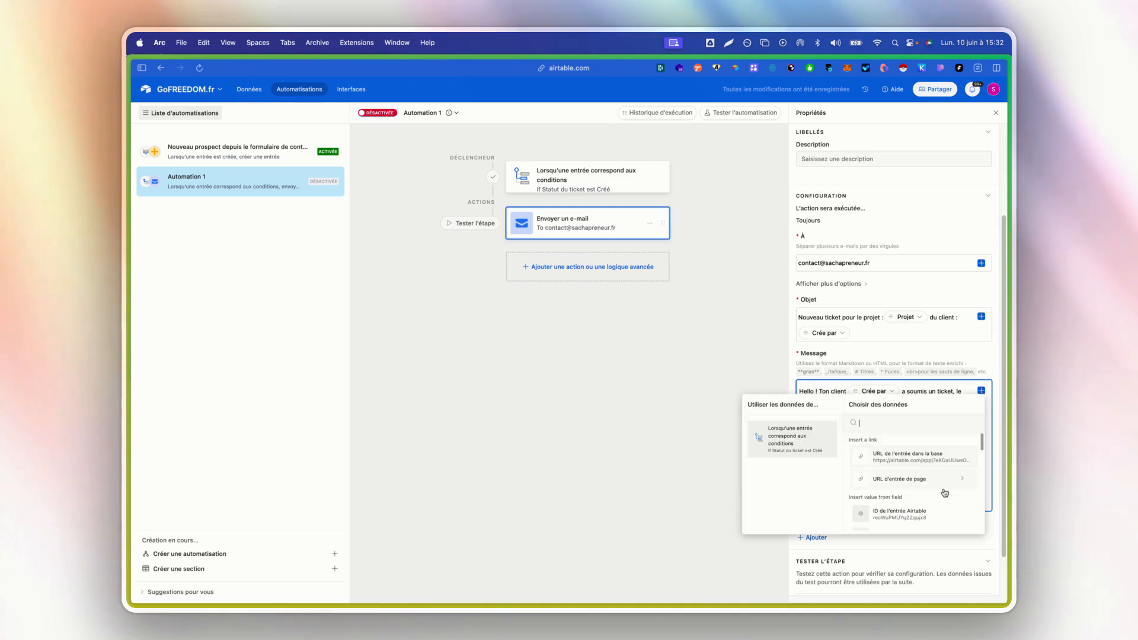
click(932, 460)
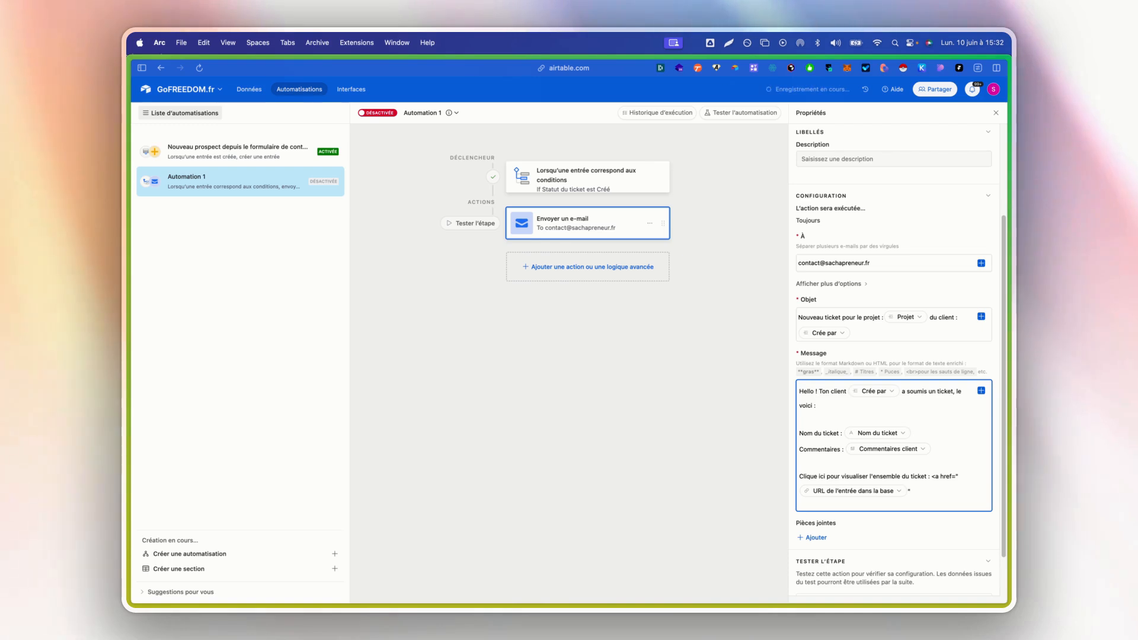
text(Cliq)
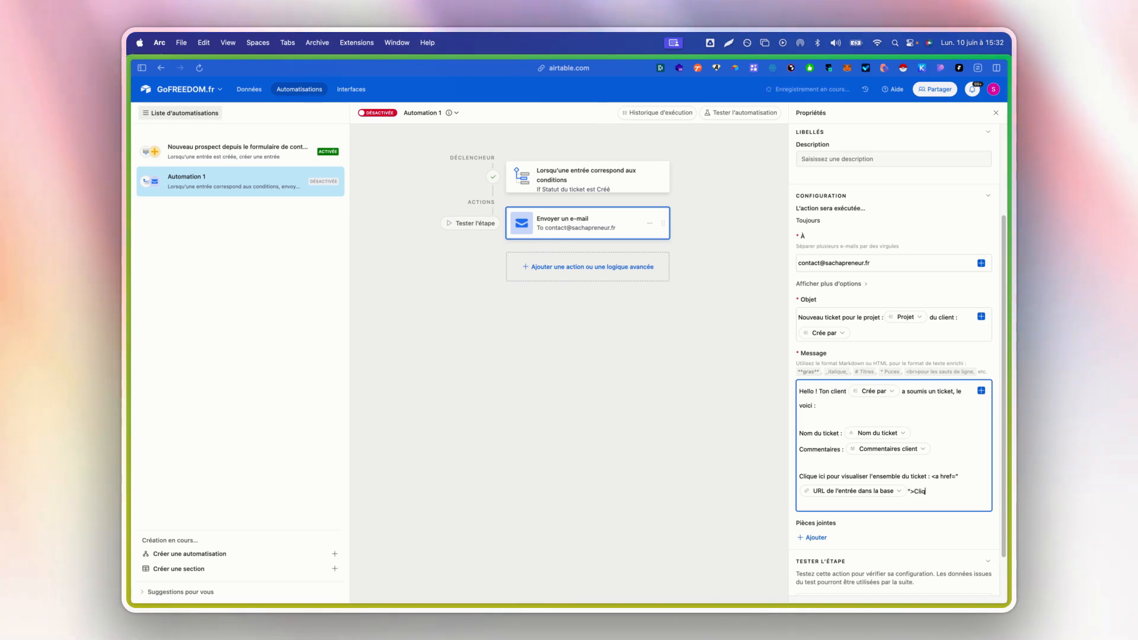
text(uez ici)
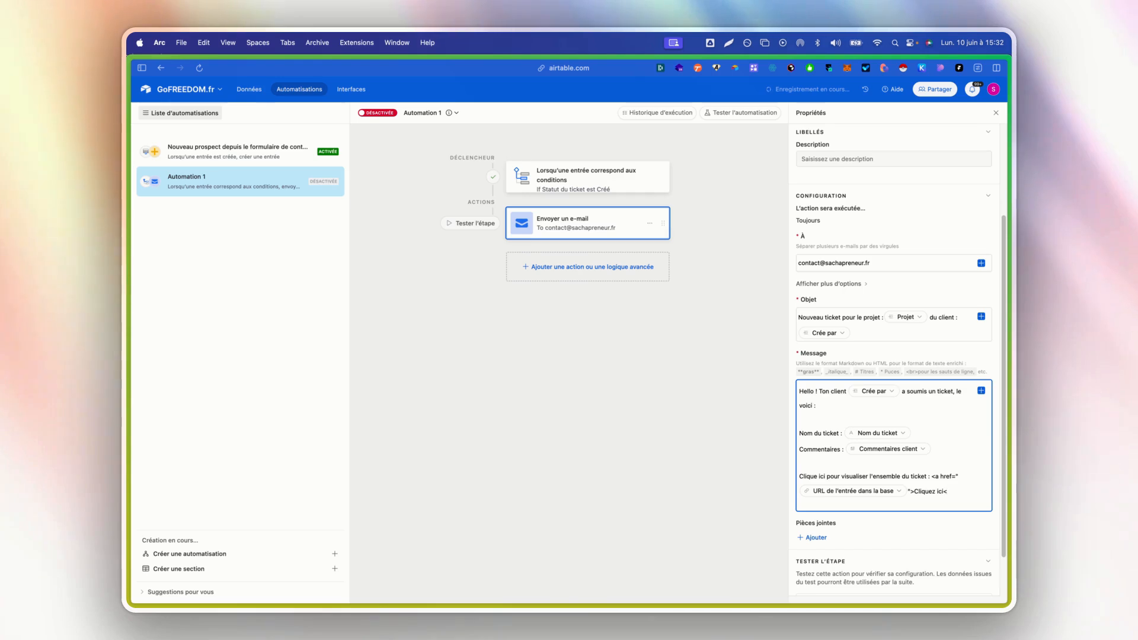
text(</a>)
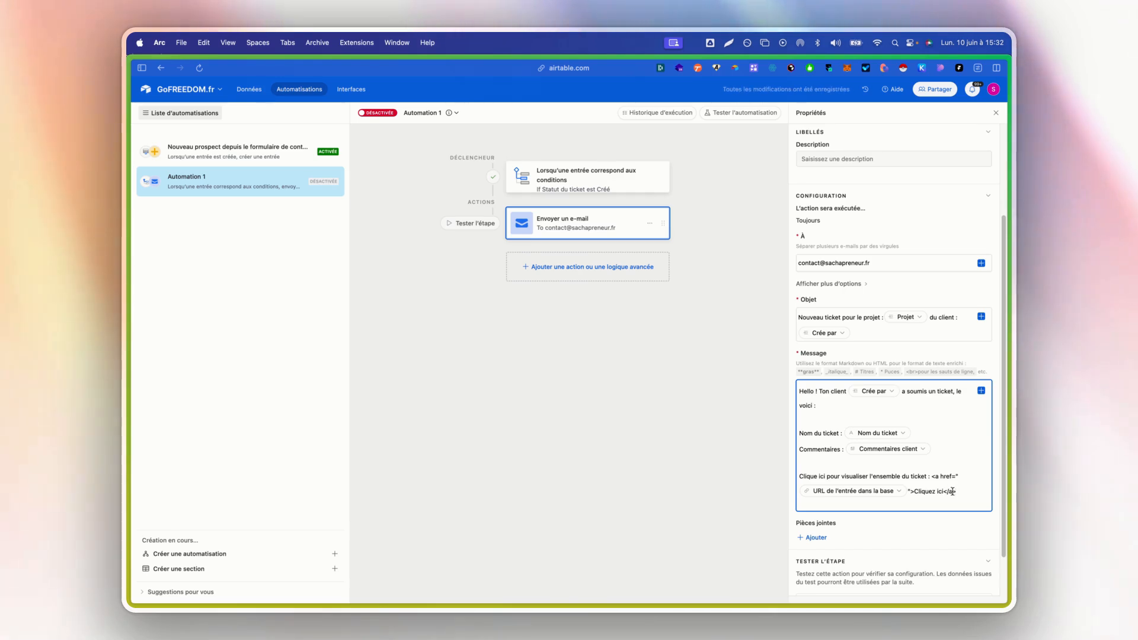
- Attach the ticket's Captures d'écran field to the e-mail under Pièces jointes
scroll(803, 449, down, 2)
click(815, 487)
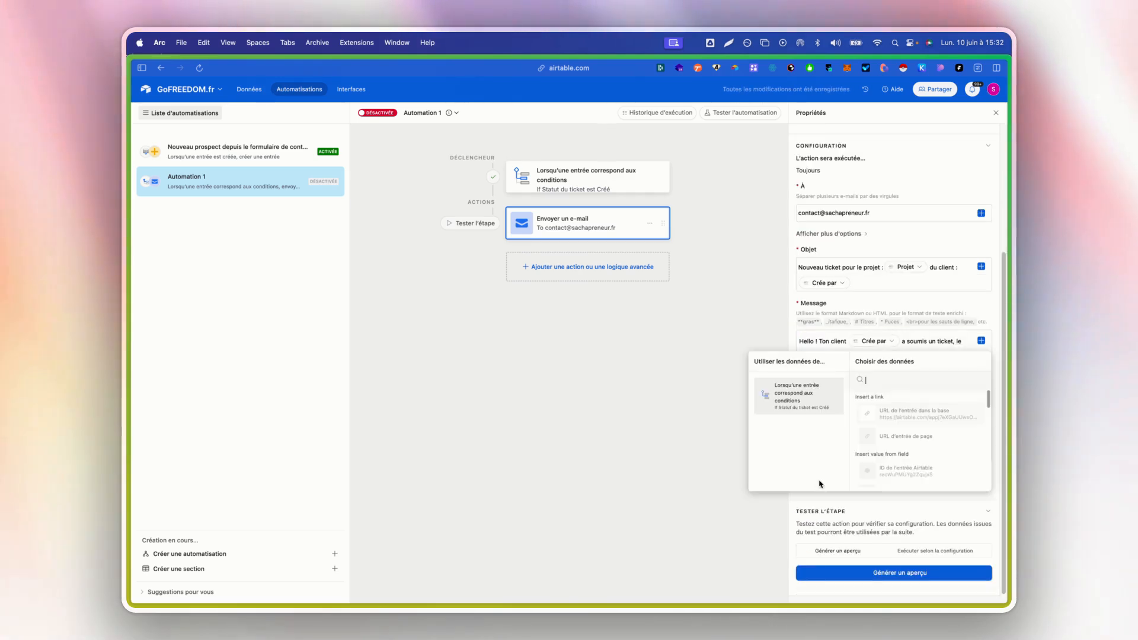
click(920, 437)
scroll(921, 457, down, 1)
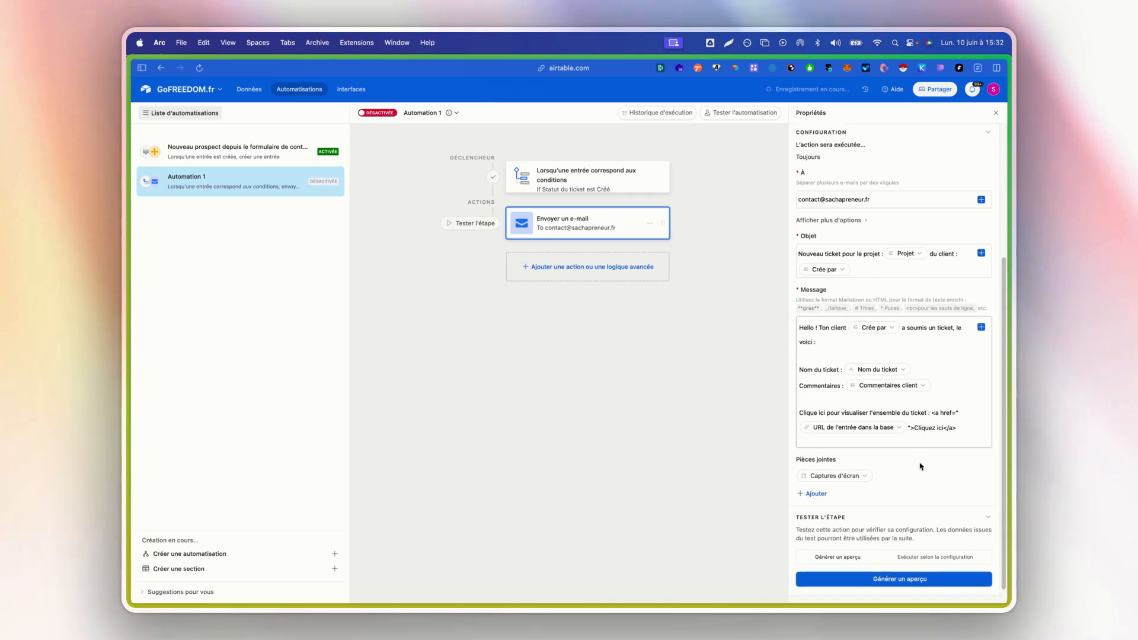
- Generate a preview of the e-mail and check its subject, client, ticket name and comments
click(872, 572)
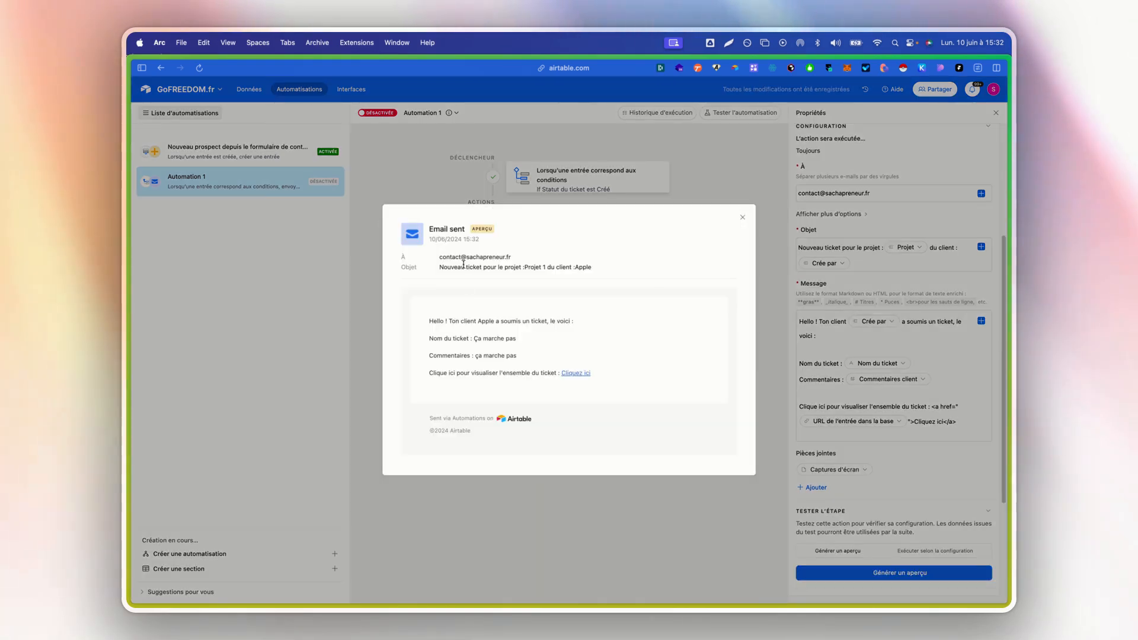
drag(446, 267, 548, 268)
click(555, 268)
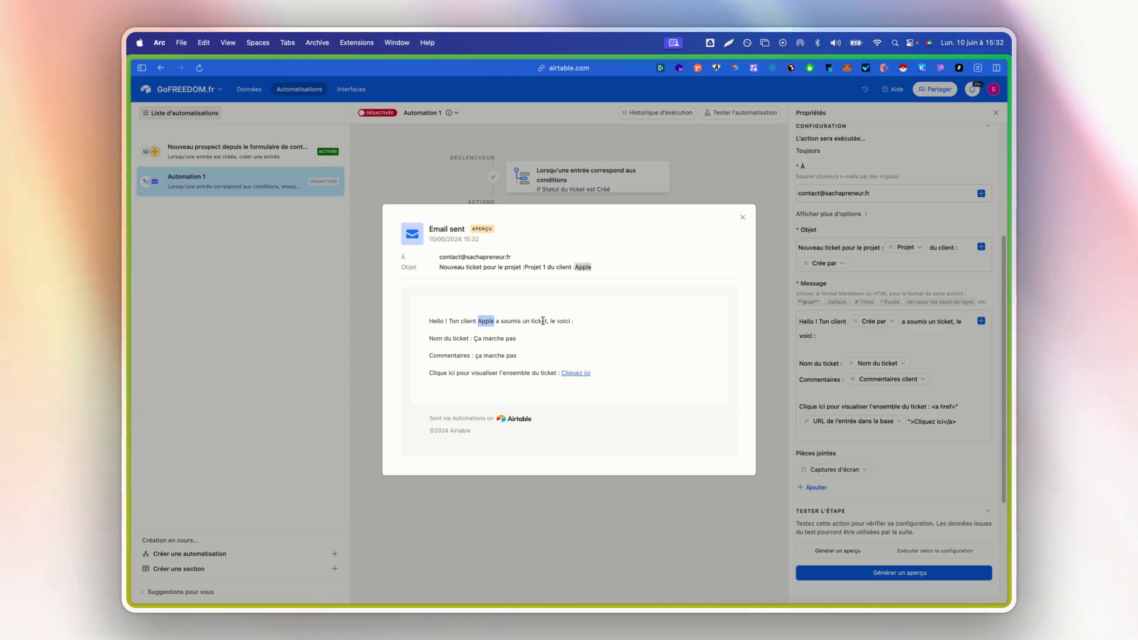
click(495, 345)
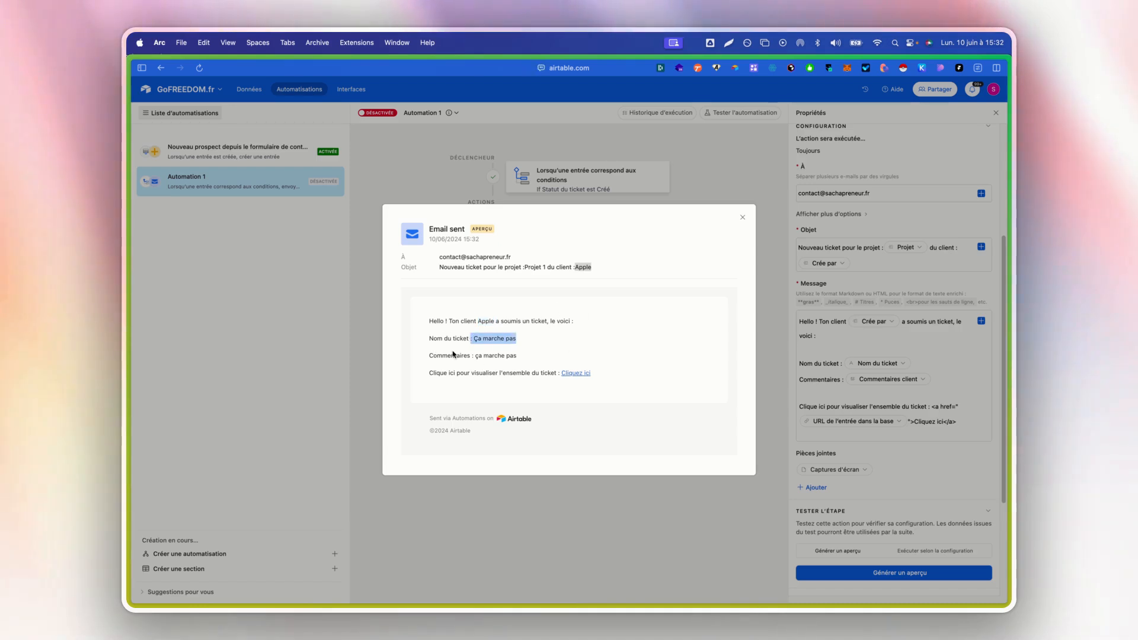
click(480, 351)
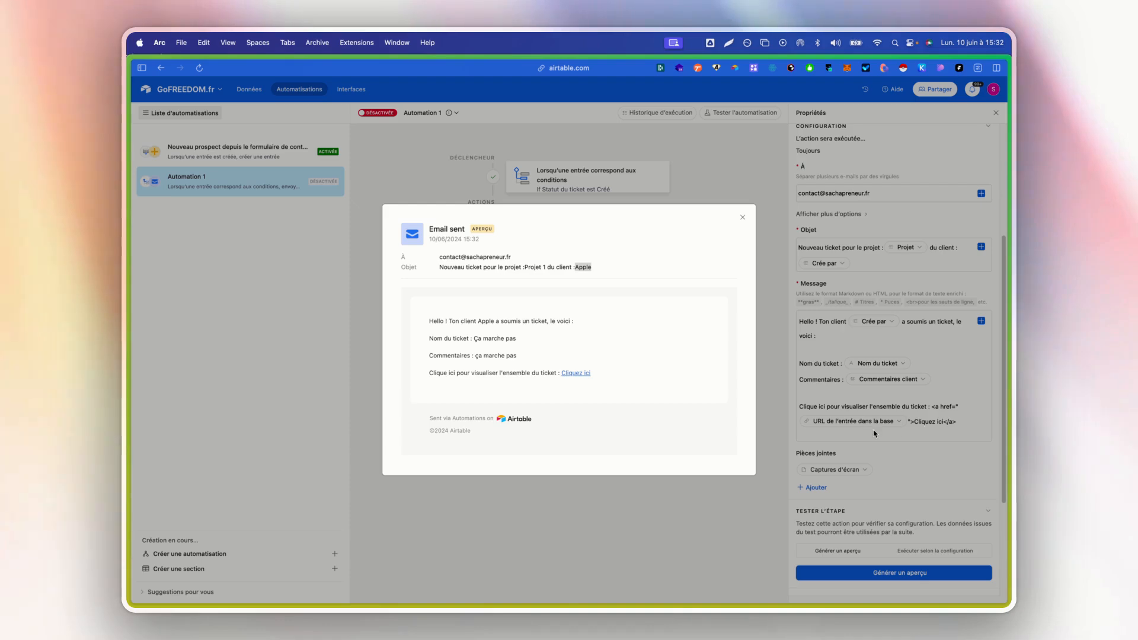
- Follow the preview's "Cliquez ici" link to check the Support ticket record, and return to the automation with the preview closed
click(588, 378)
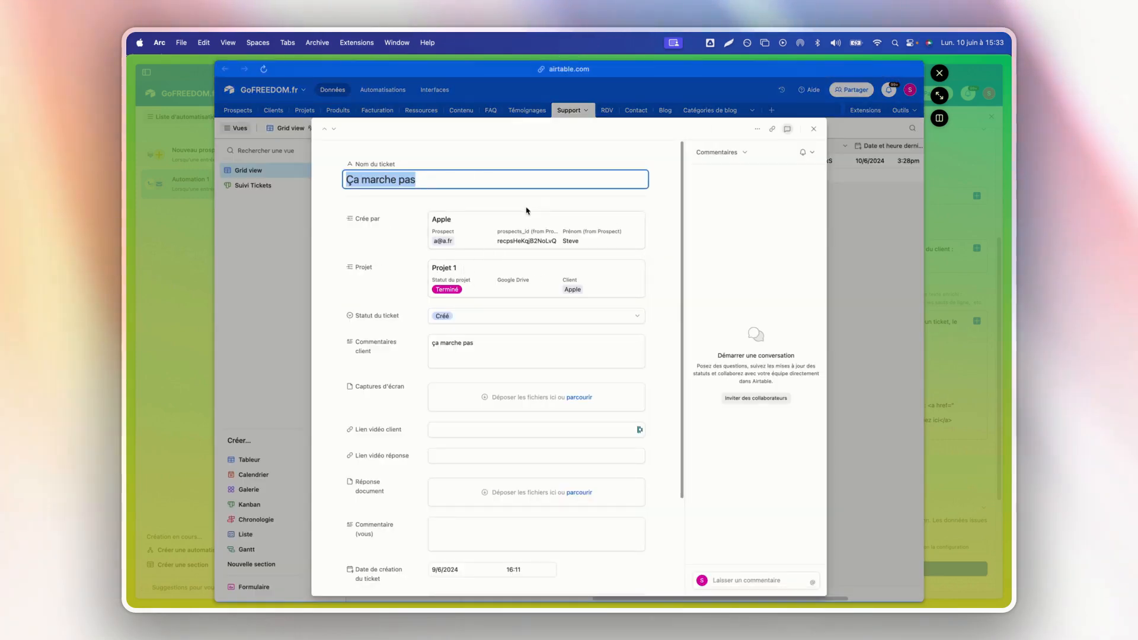
scroll(425, 238, down, 3)
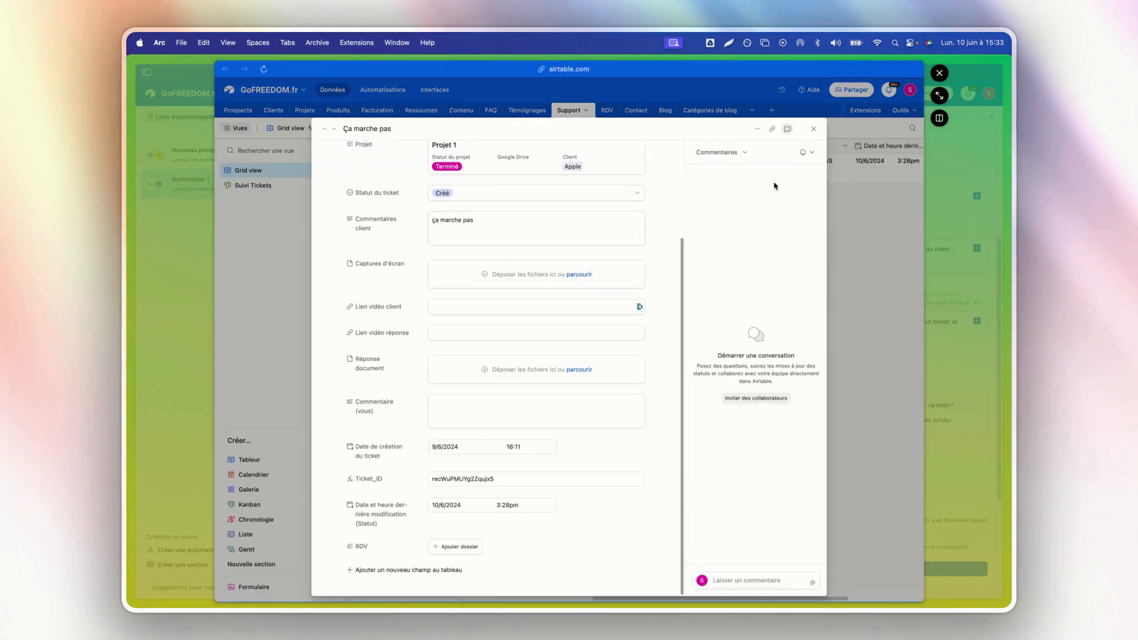
click(829, 129)
click(940, 73)
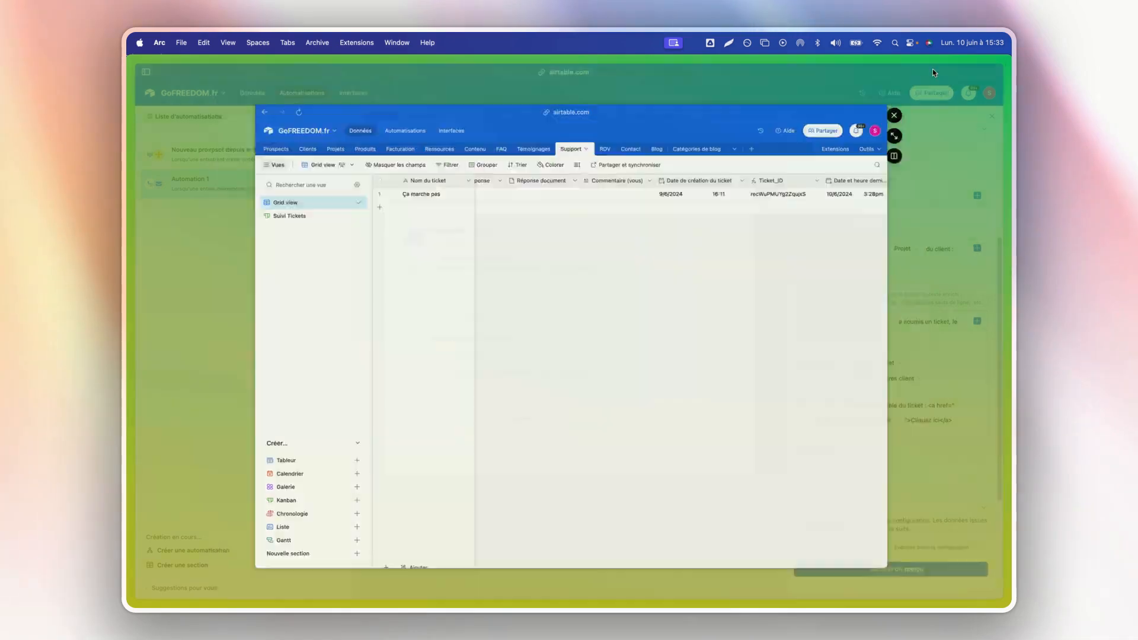
click(743, 218)
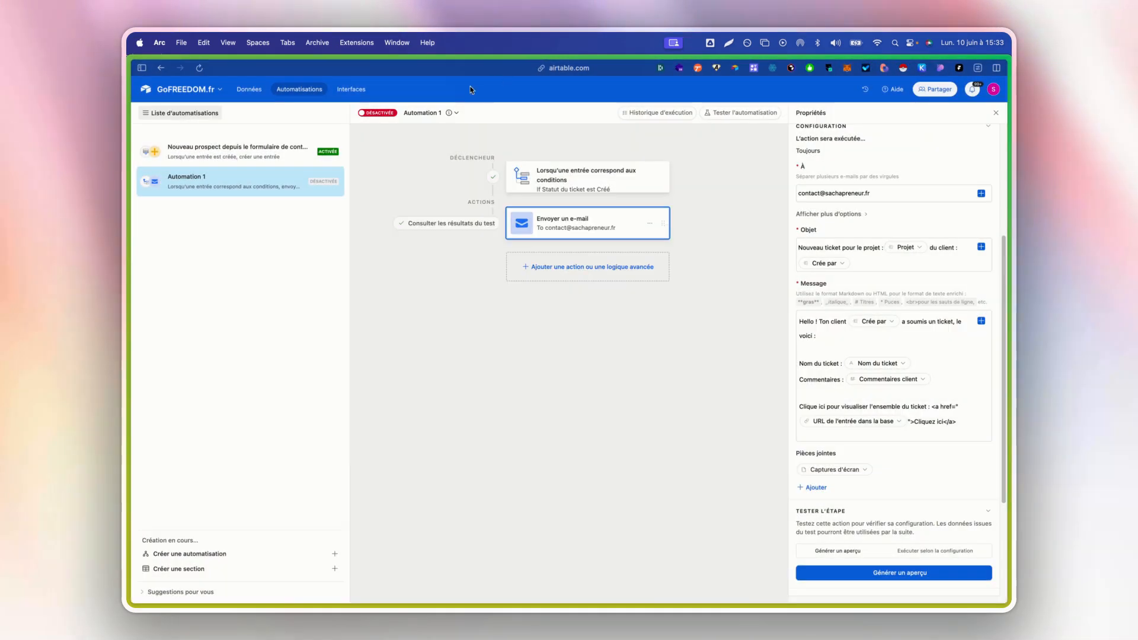
- Rename the automation as "Notification Mail Ticket"
click(456, 113)
click(450, 136)
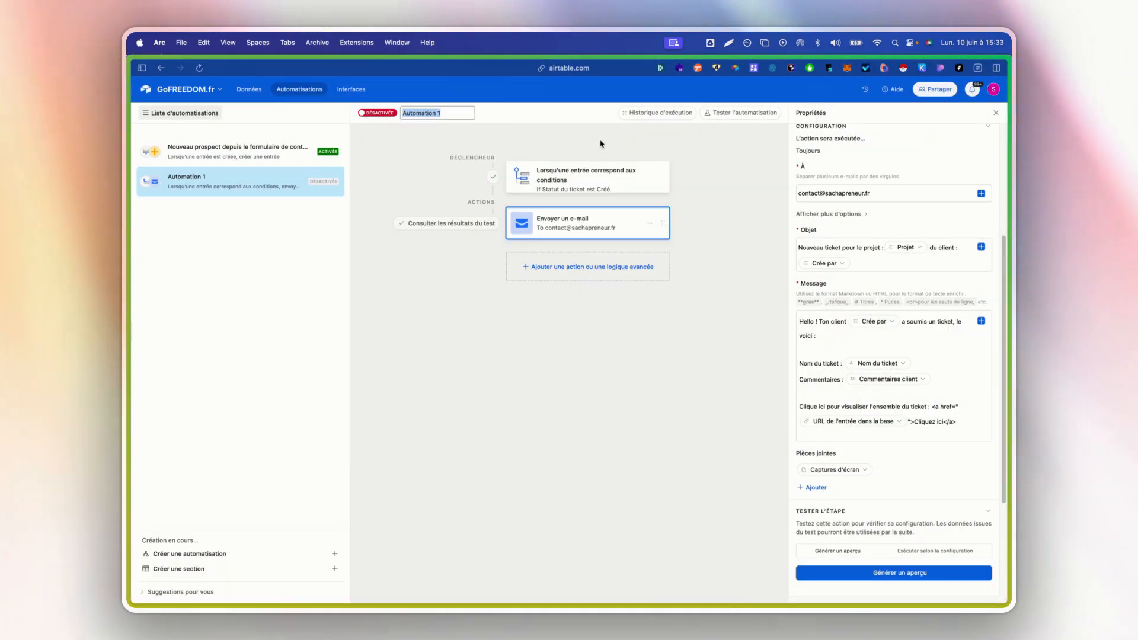
text(Notific)
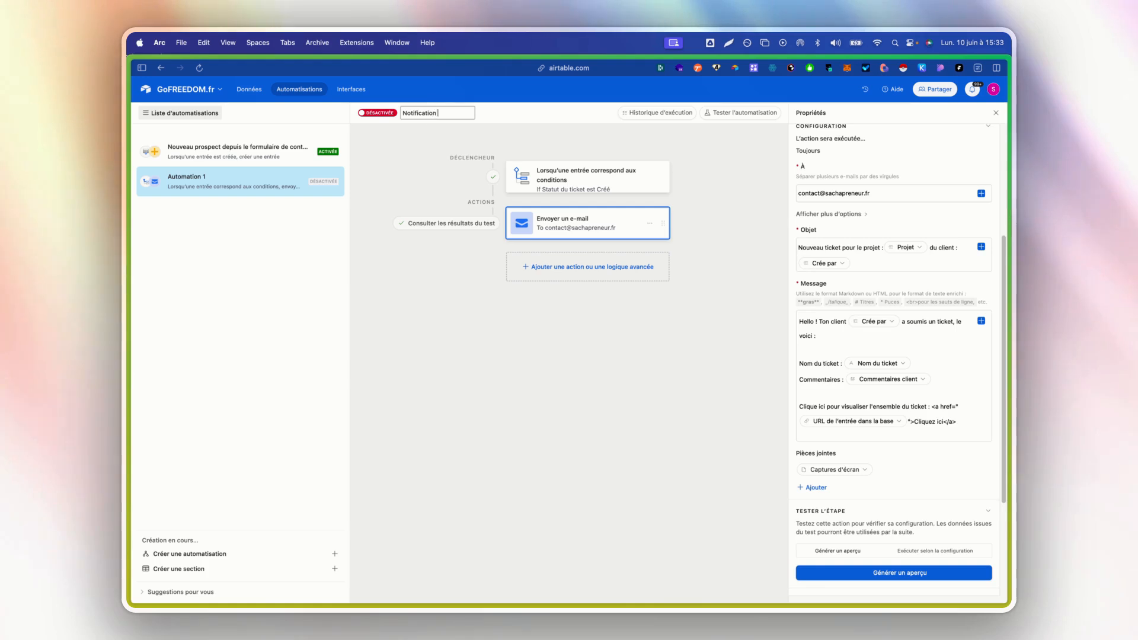
text(ation Mail Ticket)
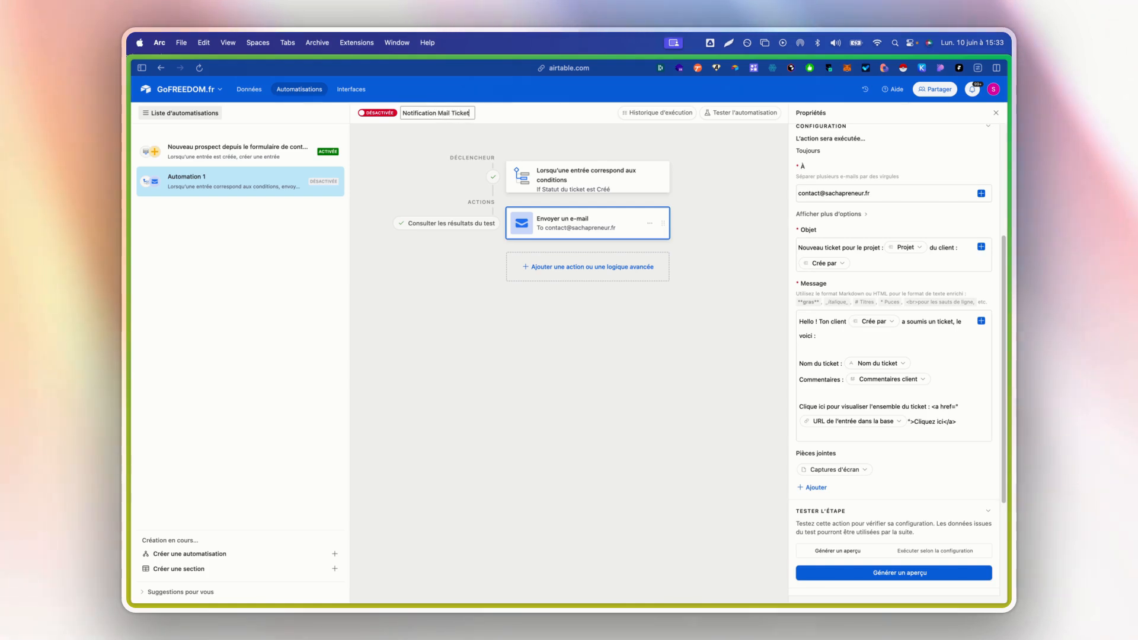
click(381, 126)
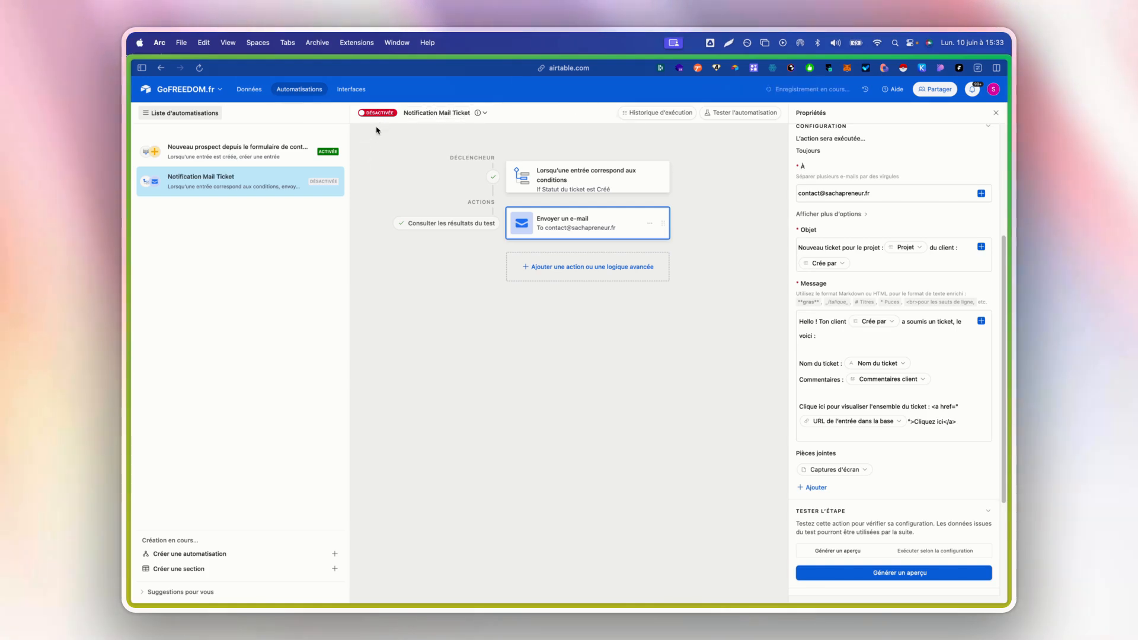
- Activate the "Notification Mail Ticket" automation and run a full test of it on the "Ça marche pas" ticket record
click(377, 113)
click(741, 113)
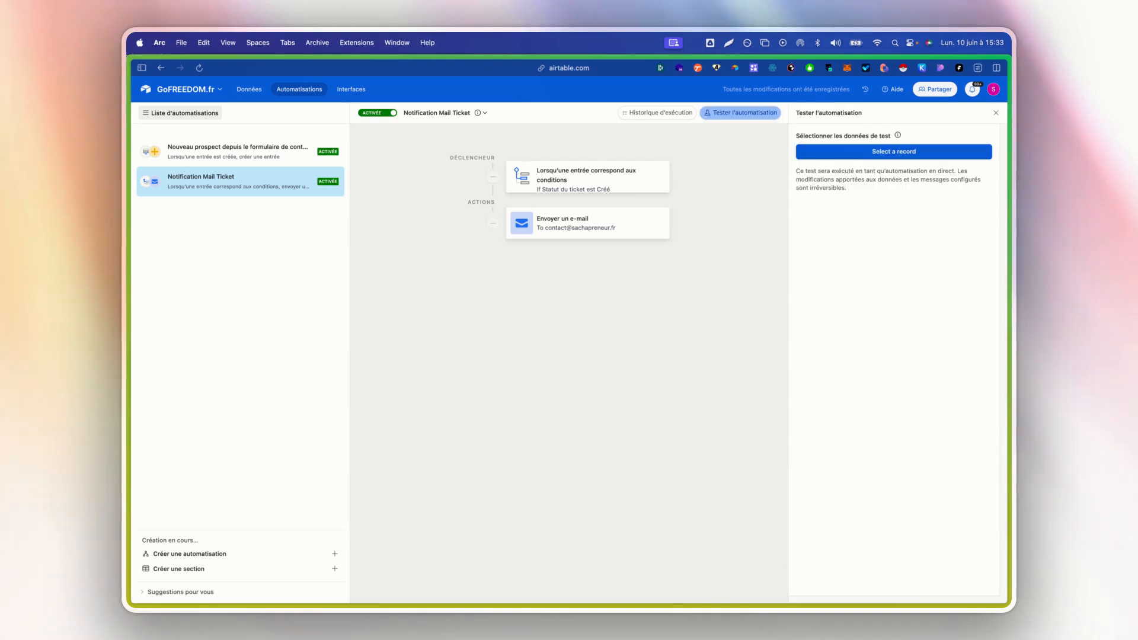
click(895, 151)
click(544, 285)
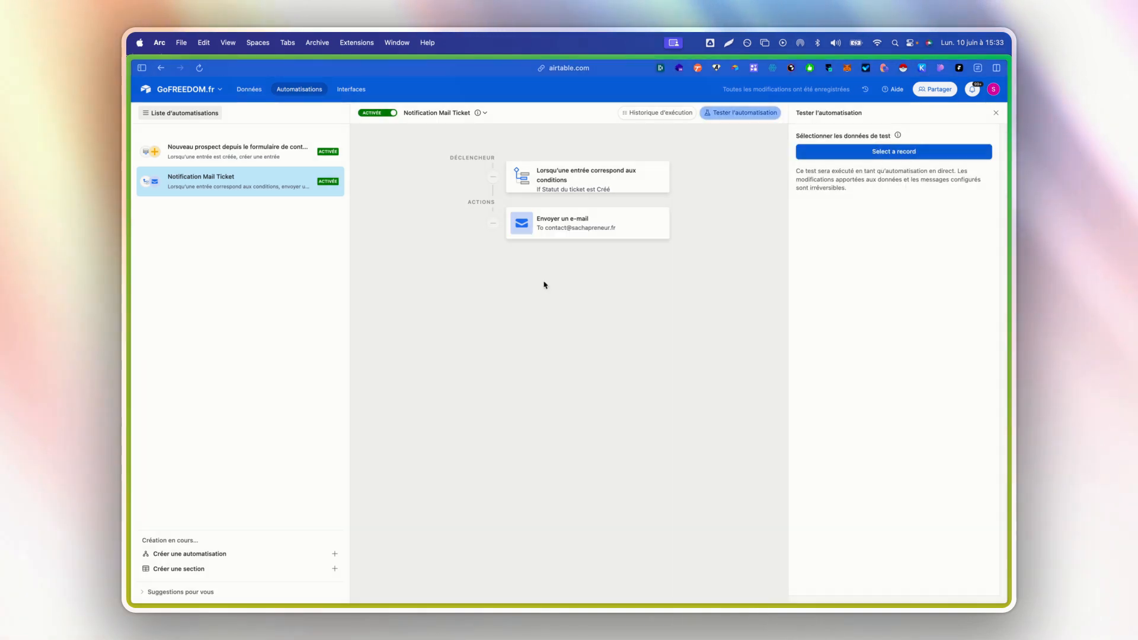
click(880, 231)
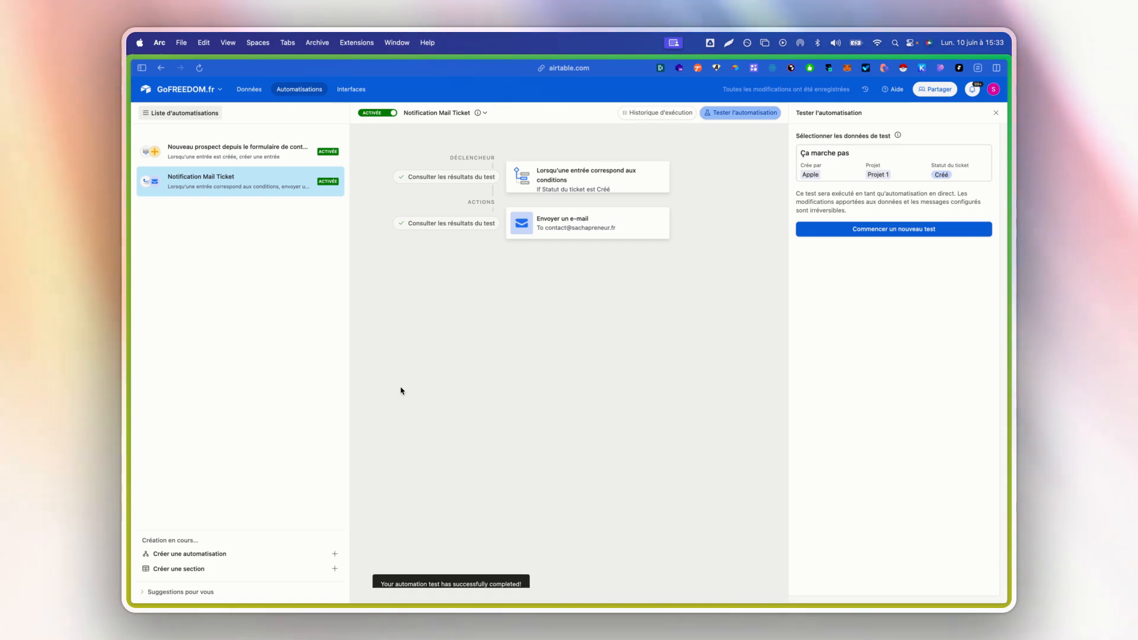
- Switch to Gmail, open the new ticket e-mail from Airtable Automations, and check its greeting, ticket name and comments
mouse_move(128, 280)
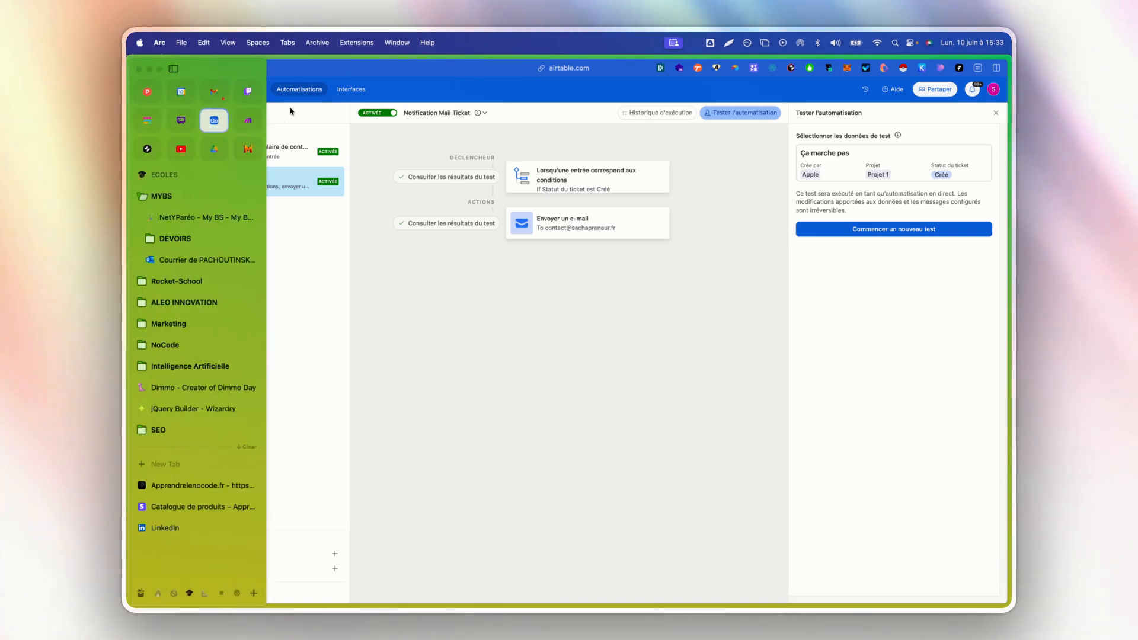
click(224, 92)
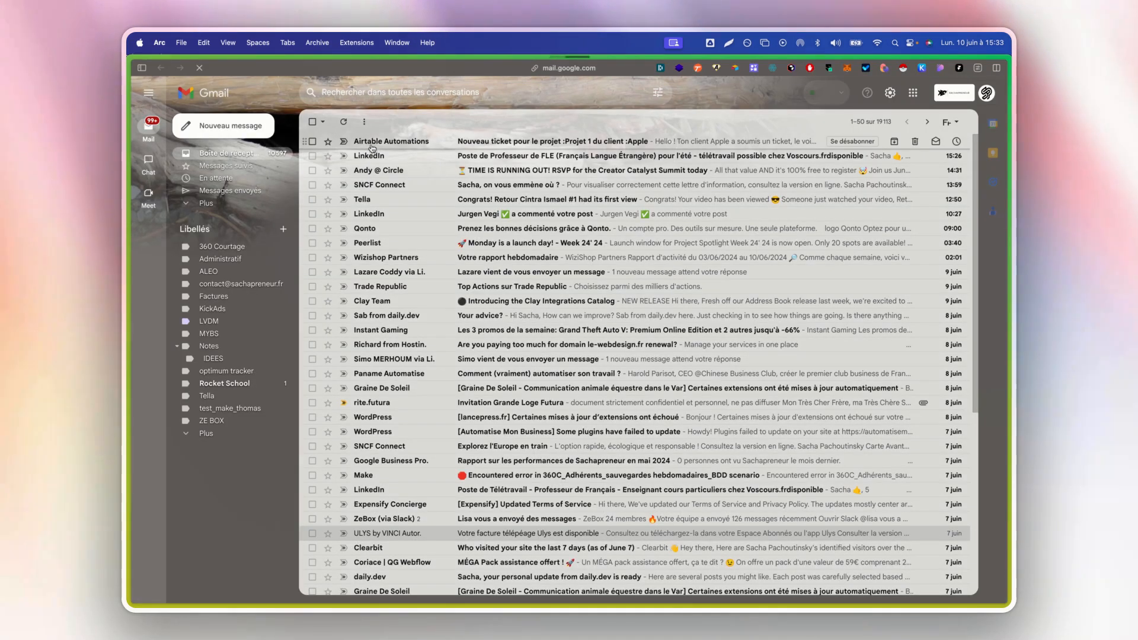
click(371, 142)
drag(494, 236, 645, 231)
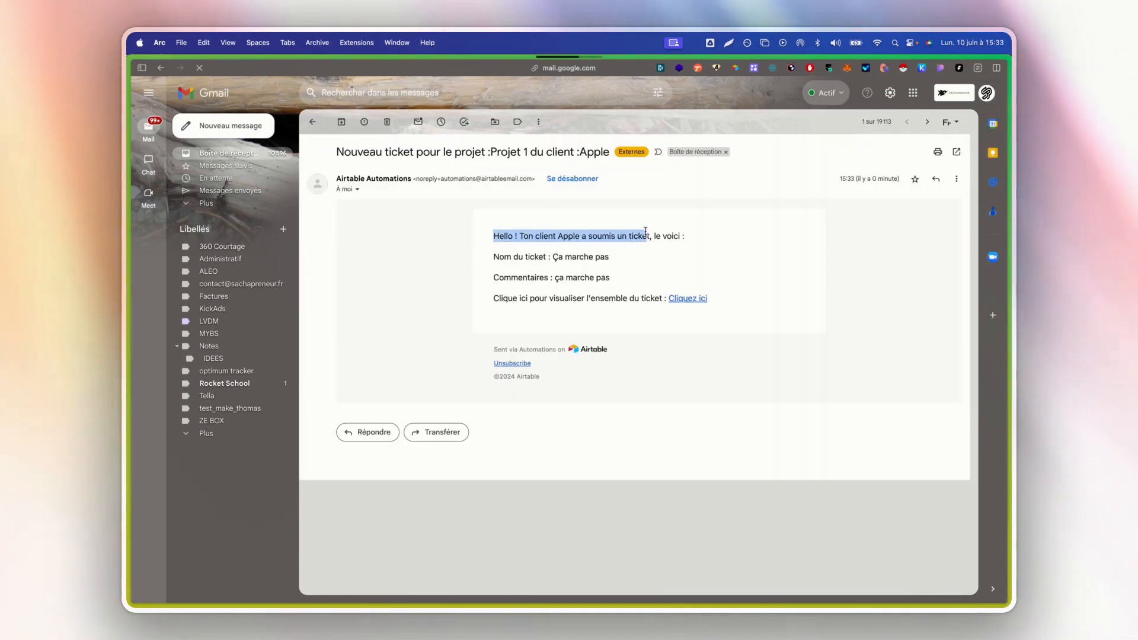
click(585, 237)
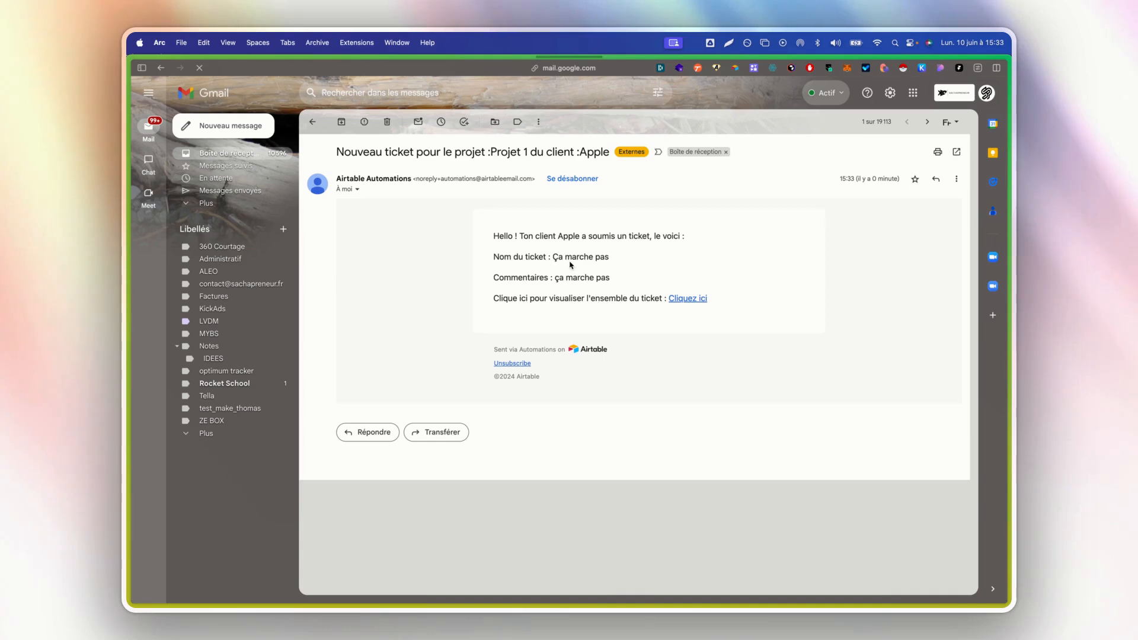
drag(551, 276, 610, 277)
- Follow the e-mail's "Cliquez ici" link to review the Support ticket record, then return to the Airtable automation and close its test view
drag(494, 298, 651, 298)
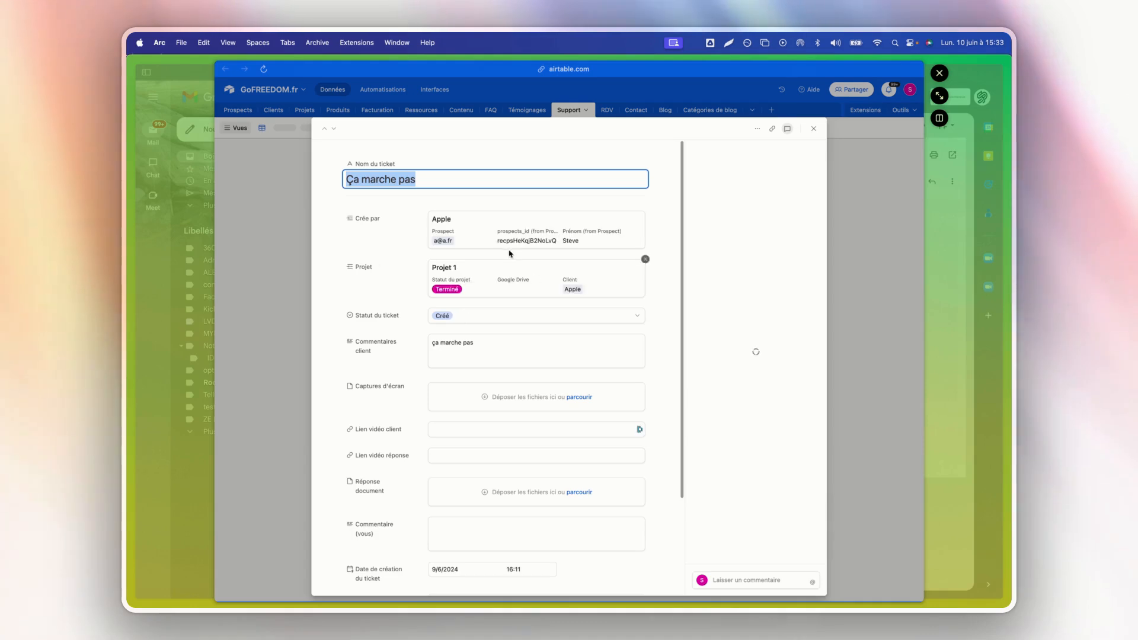
scroll(517, 302, down, 3)
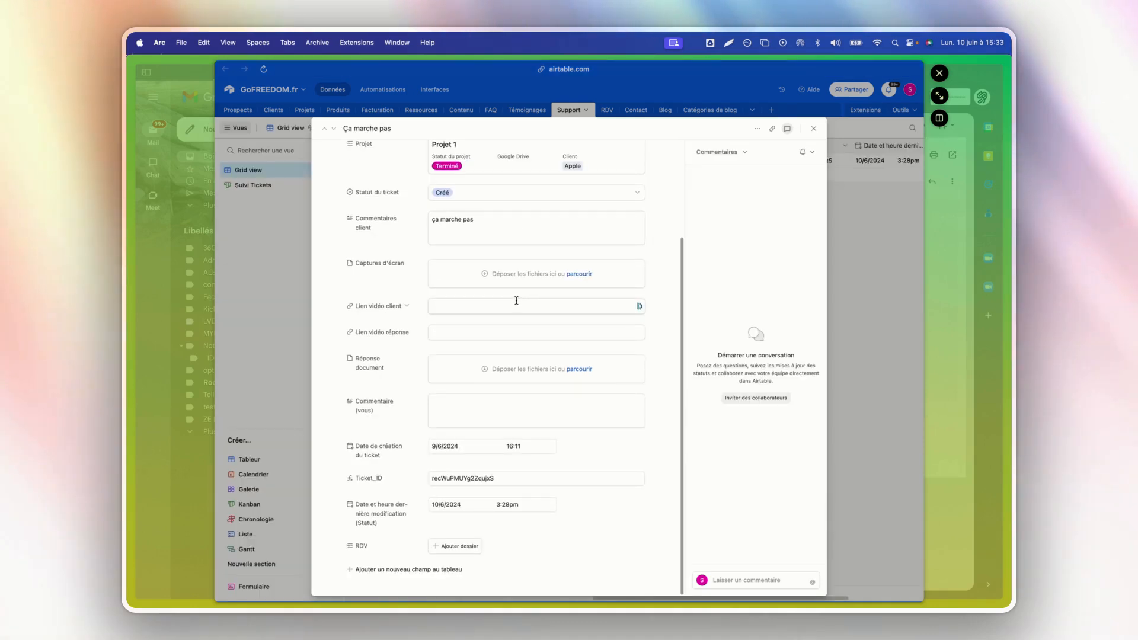
scroll(516, 301, up, 2)
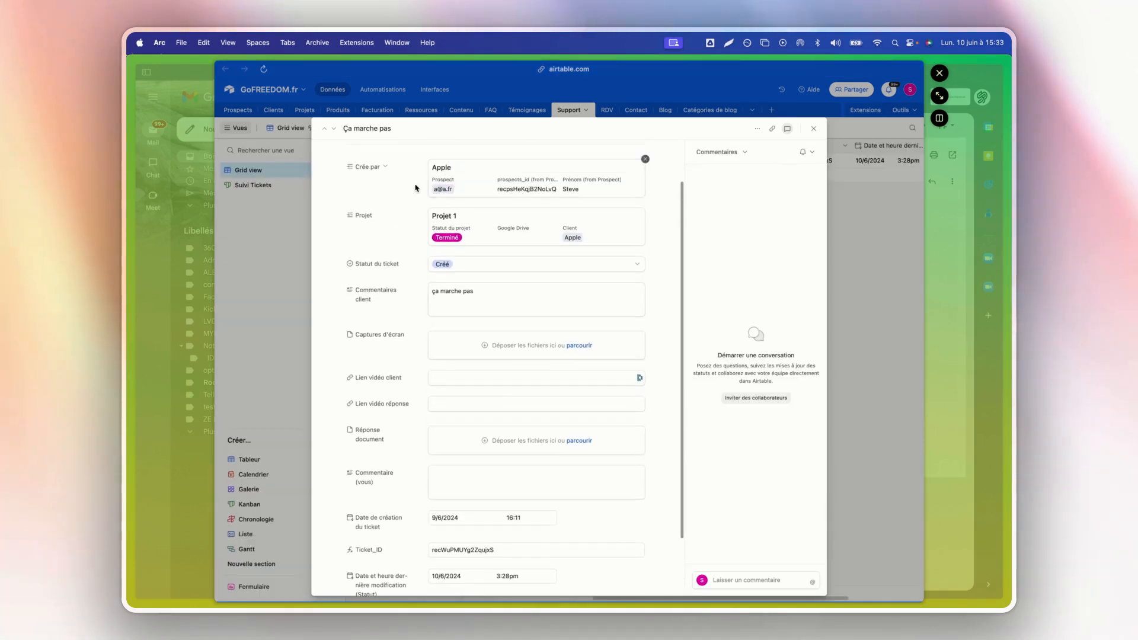
mouse_move(127, 237)
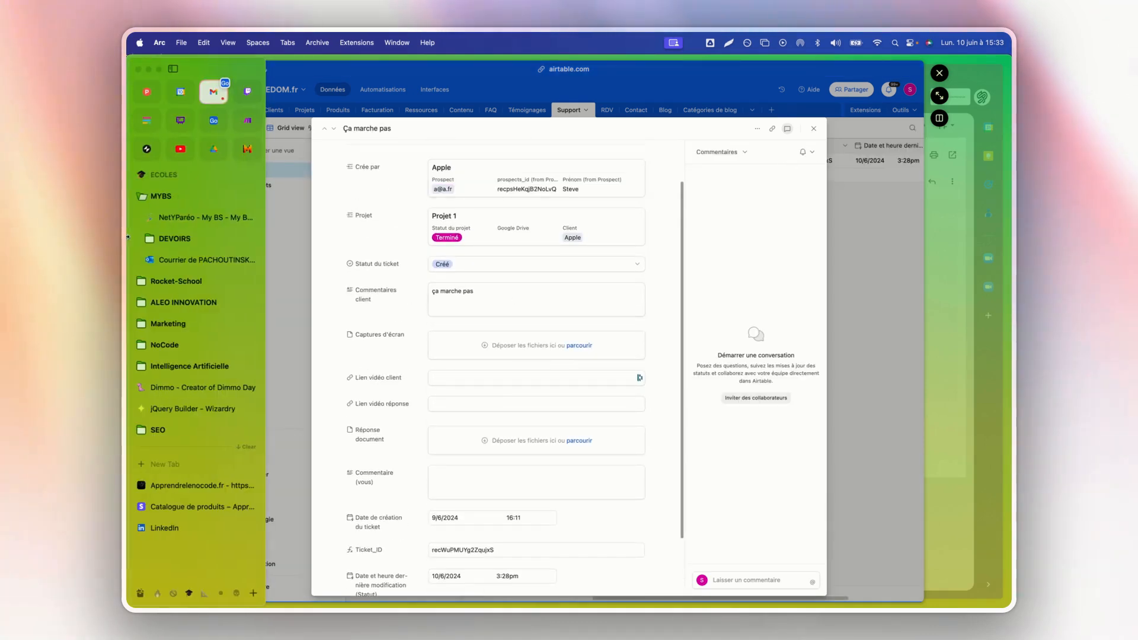
click(215, 119)
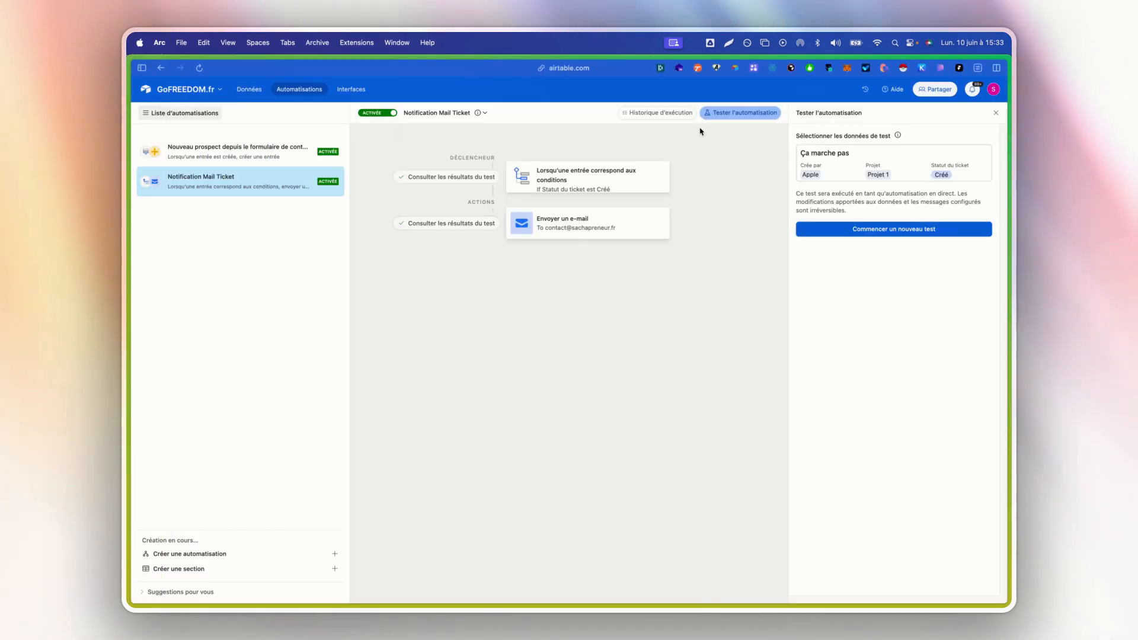
click(720, 114)
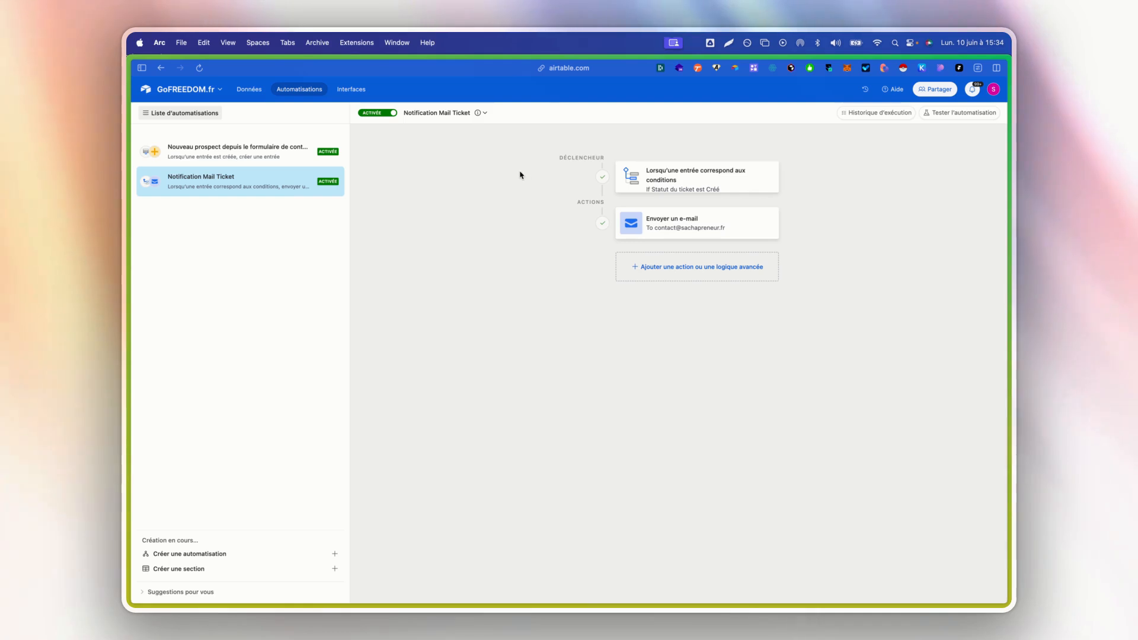
- Review the Prospects table's records across to the status, creation date and Clients fields, and return to the automations
click(243, 91)
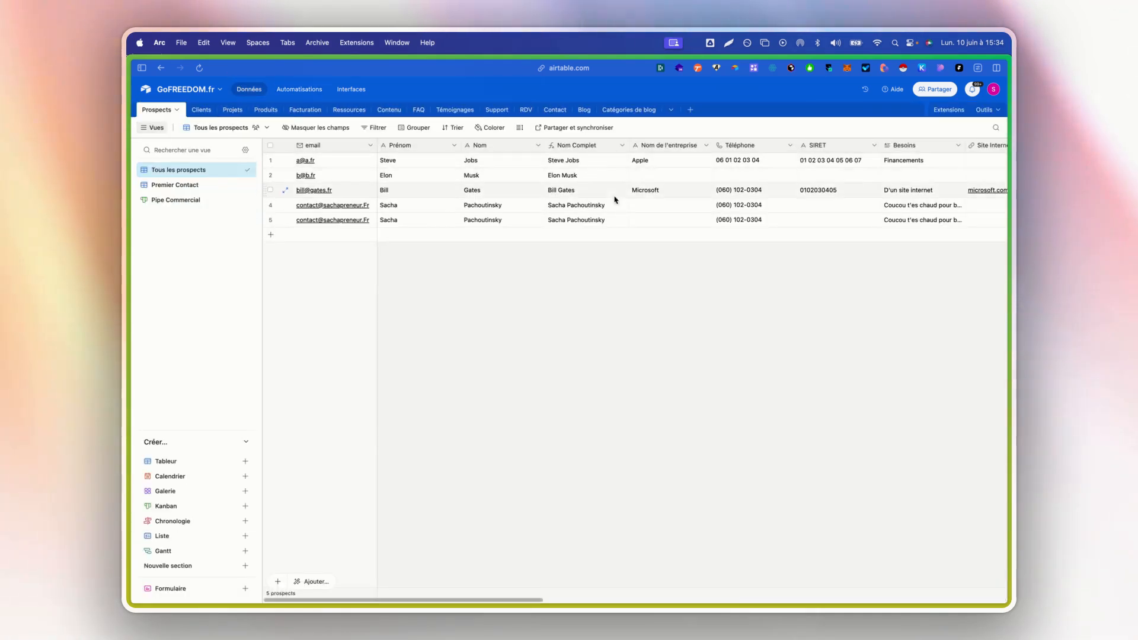
scroll(630, 185, right, 7)
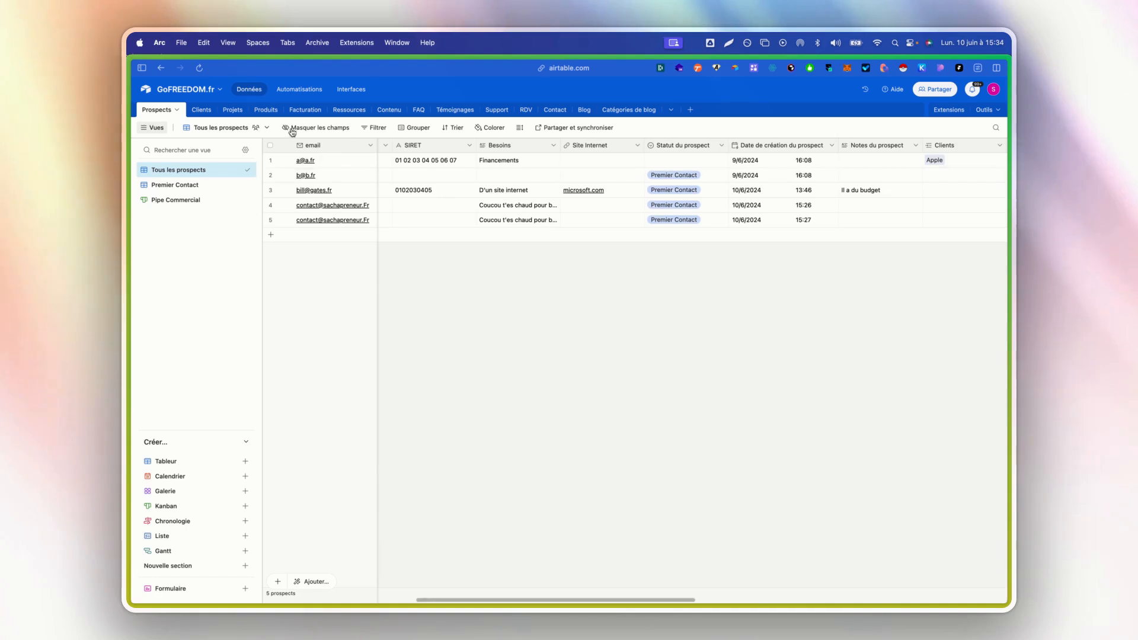
click(302, 92)
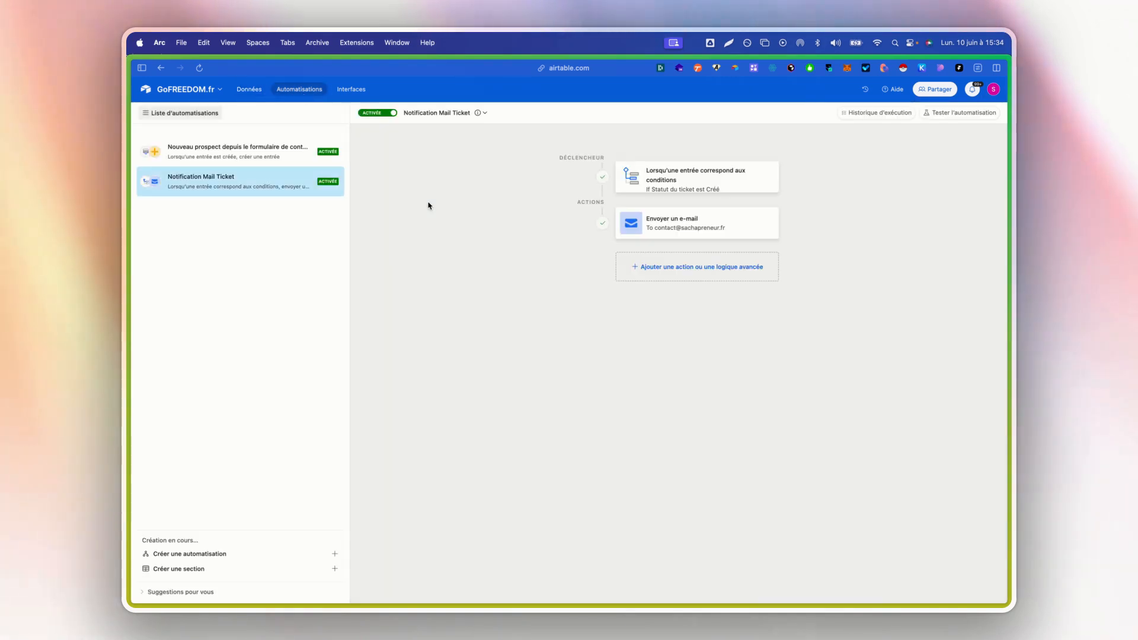
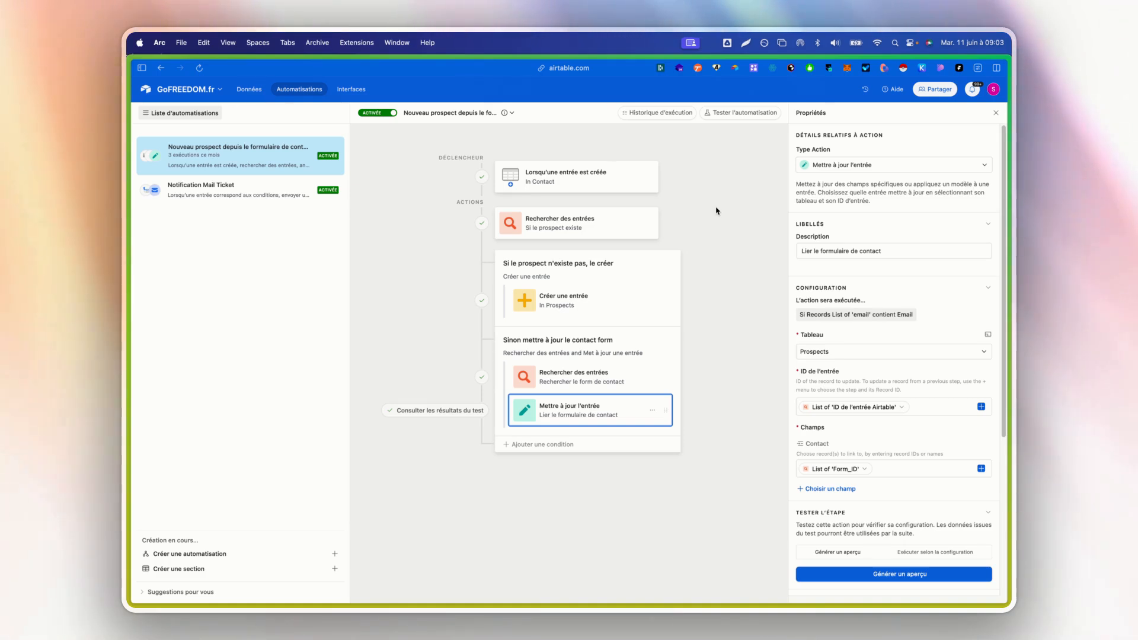
- Delete the fourth record of the Prospects table, the one linked to contacts 4 and 3
click(247, 90)
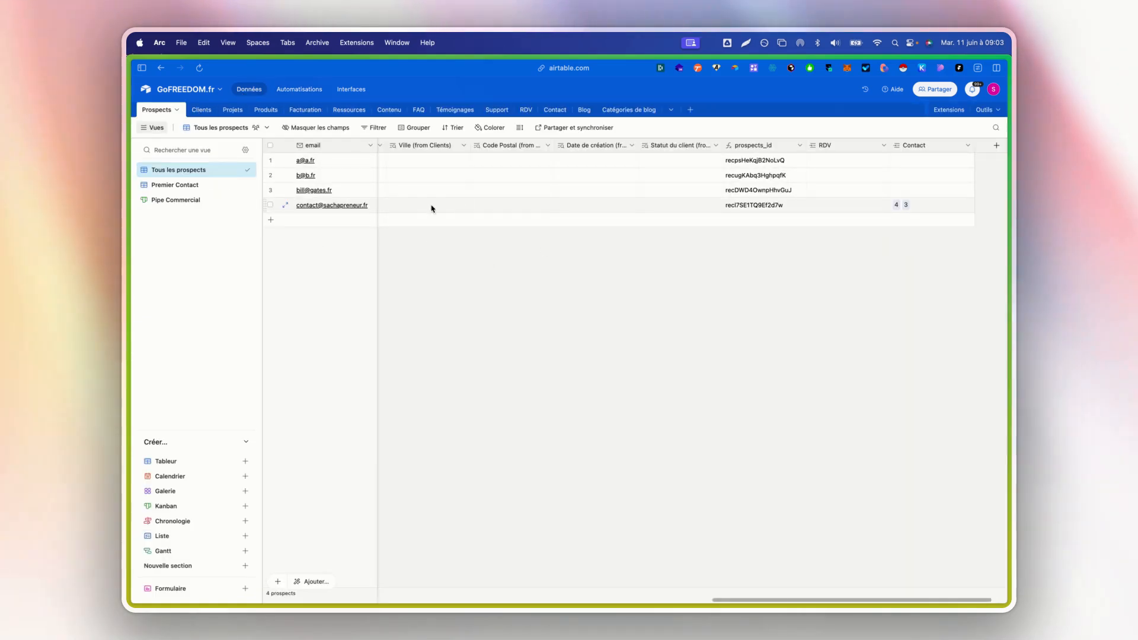
click(547, 116)
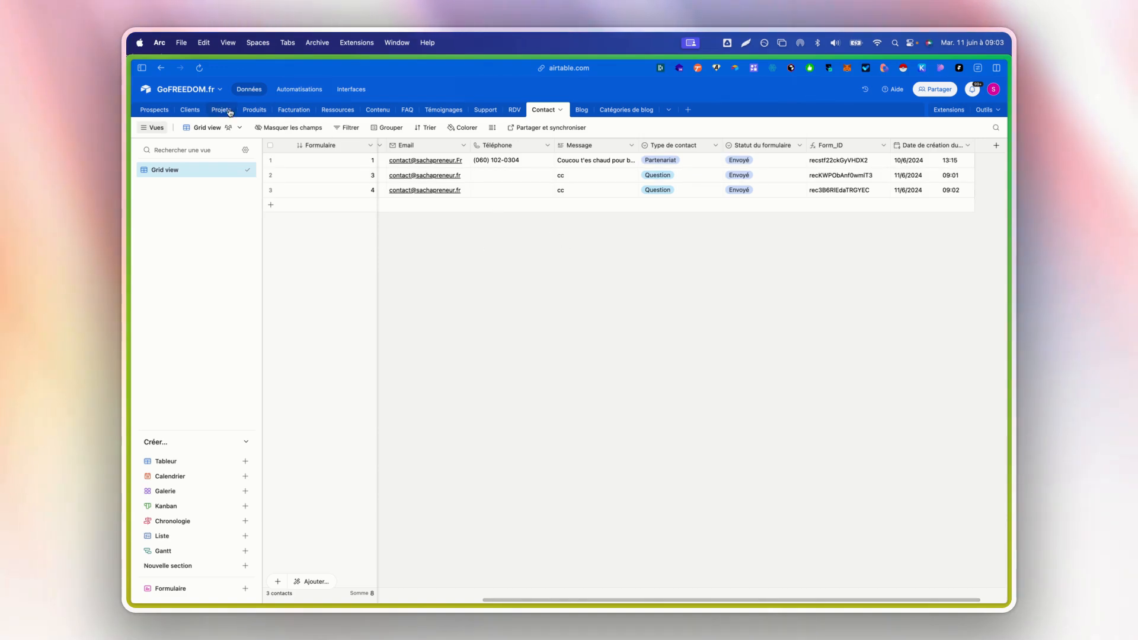
click(155, 111)
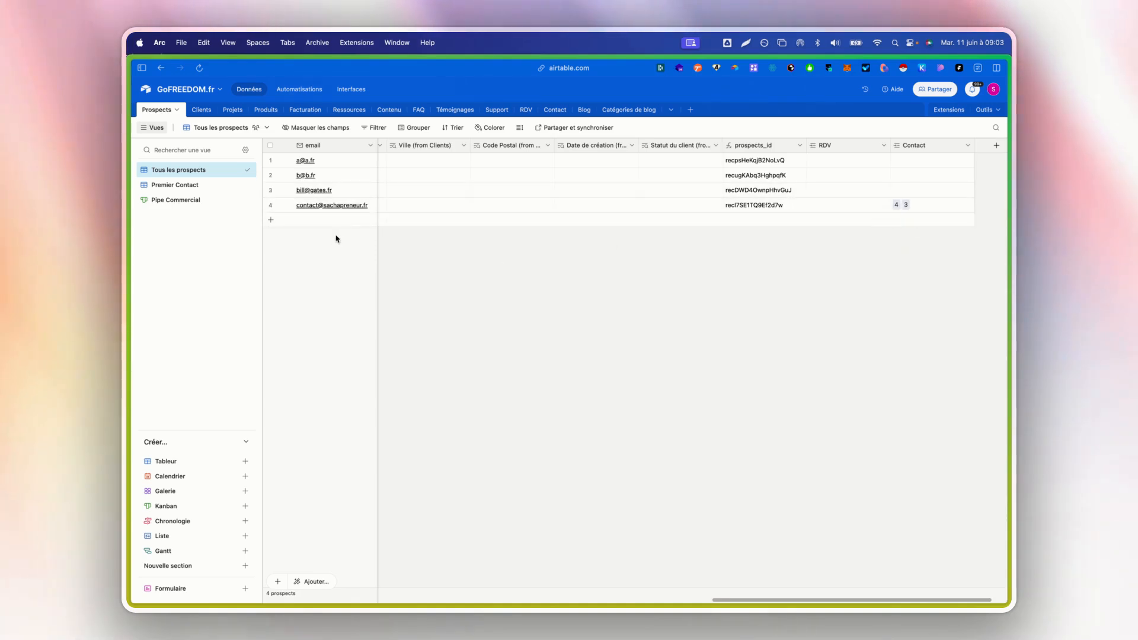
right_click(367, 211)
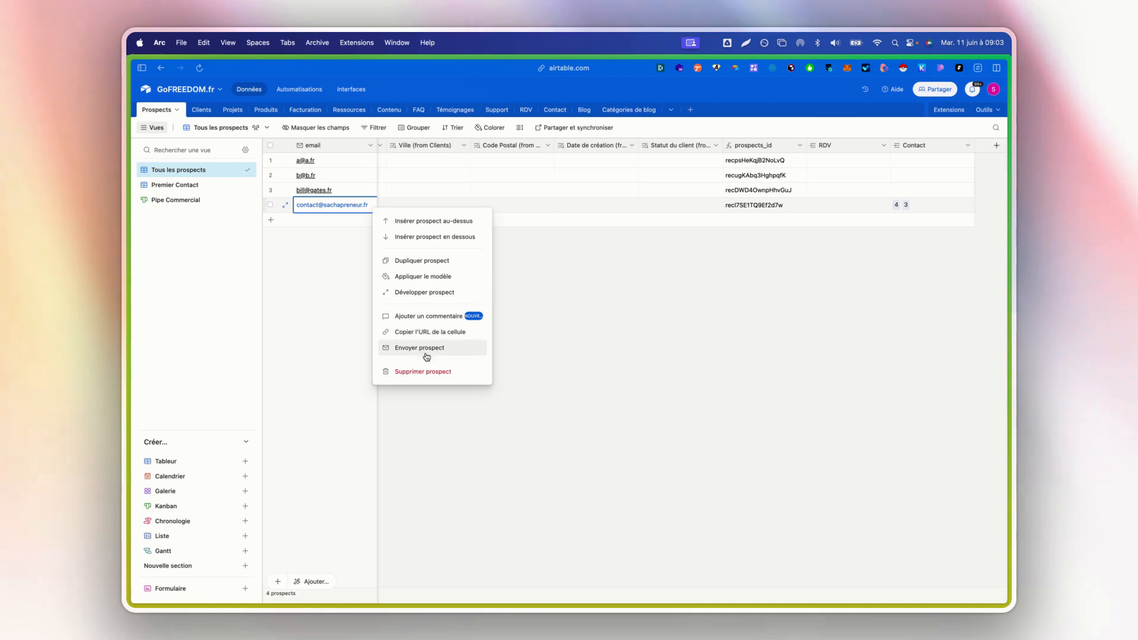
click(407, 371)
- Delete all records from the Contact table
click(553, 111)
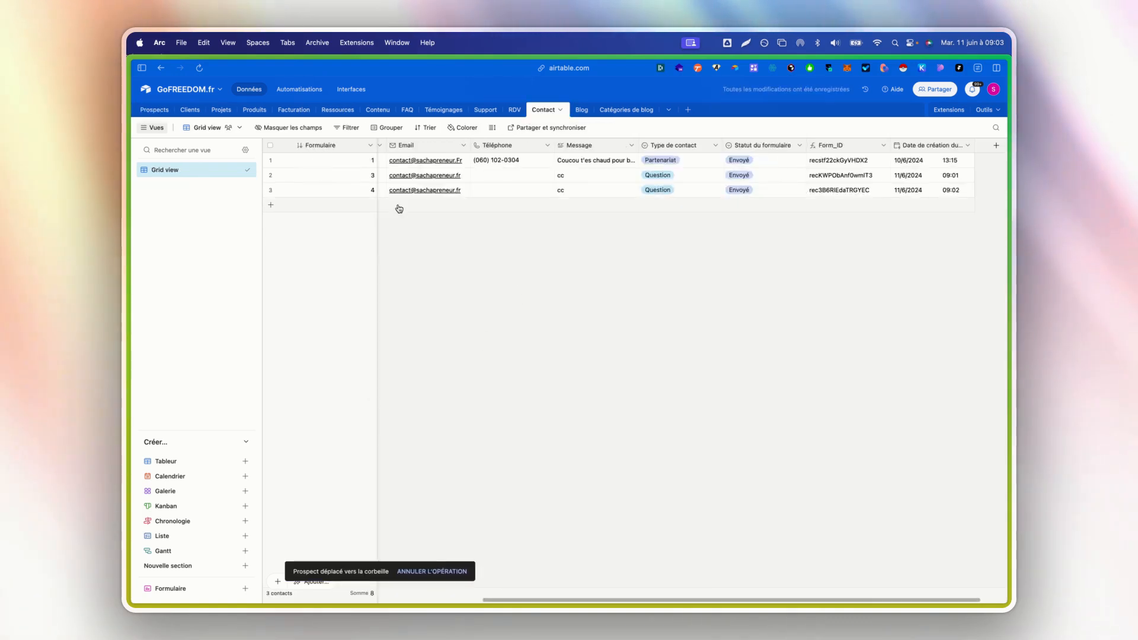
click(270, 145)
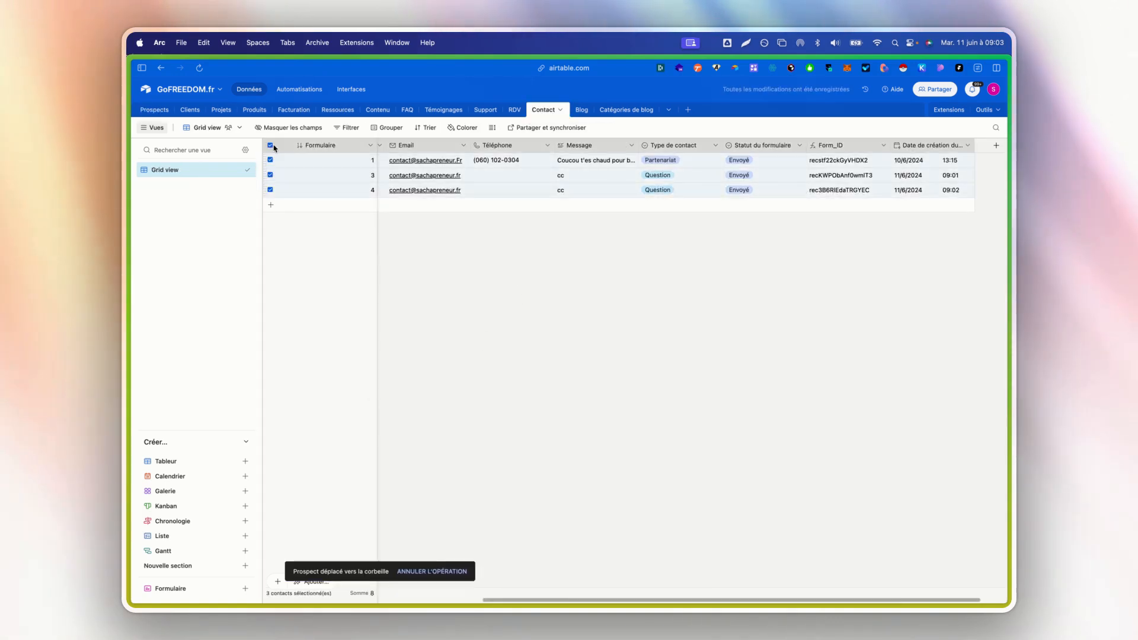
right_click(332, 172)
click(364, 211)
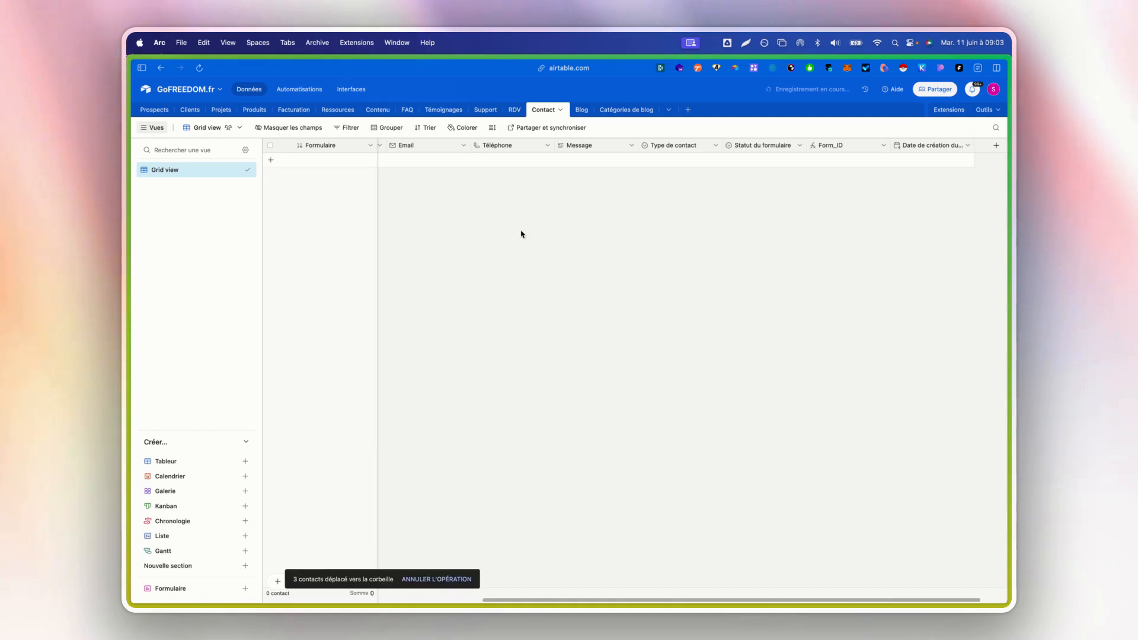
- Preview the "Contactez-moi" form and fill in the contact's first name, last name and e-mail address
click(340, 91)
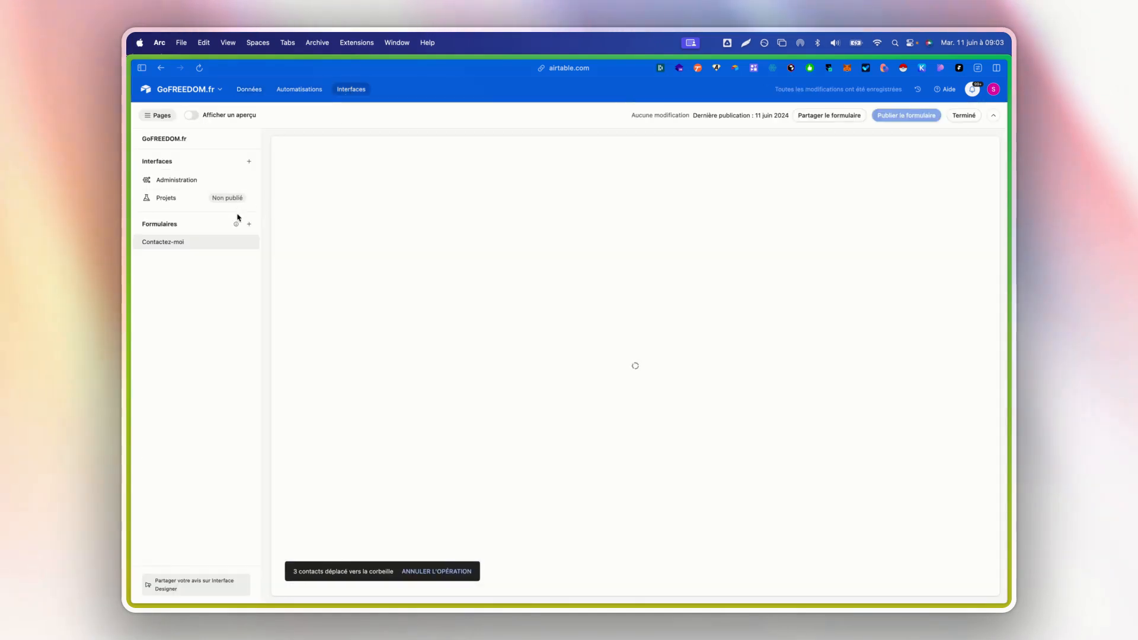
click(191, 116)
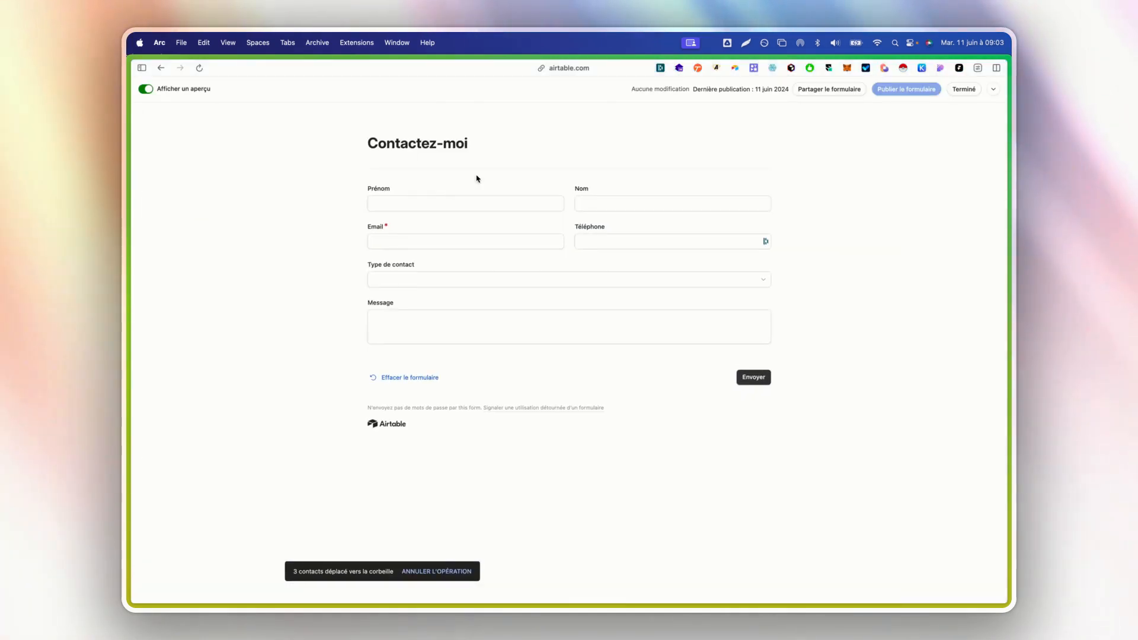
key(Tab)
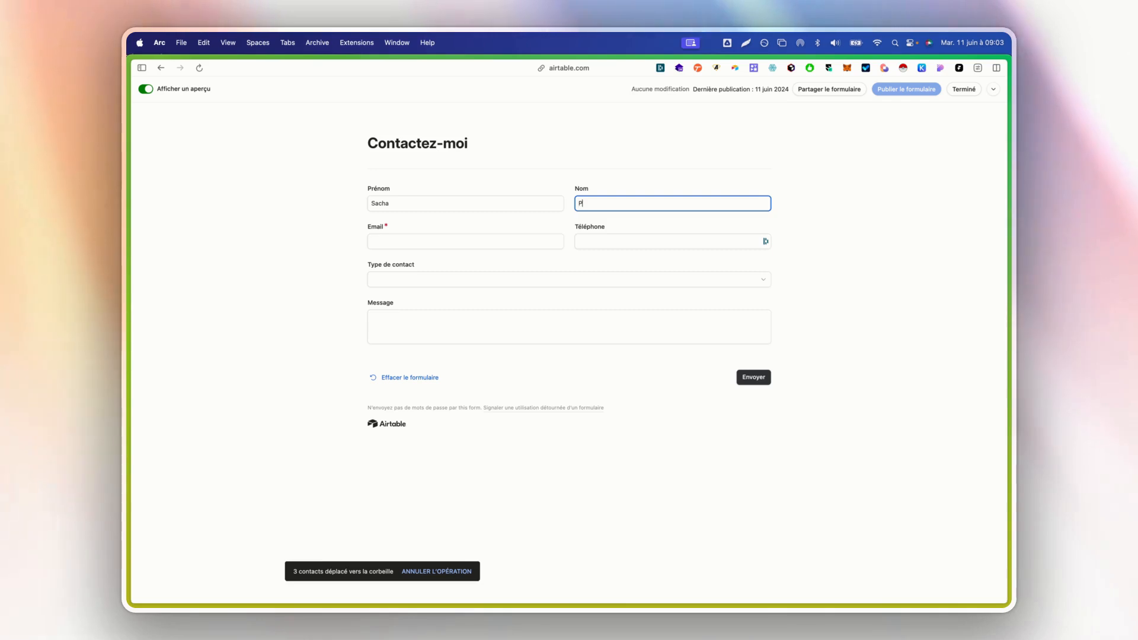
key(Tab)
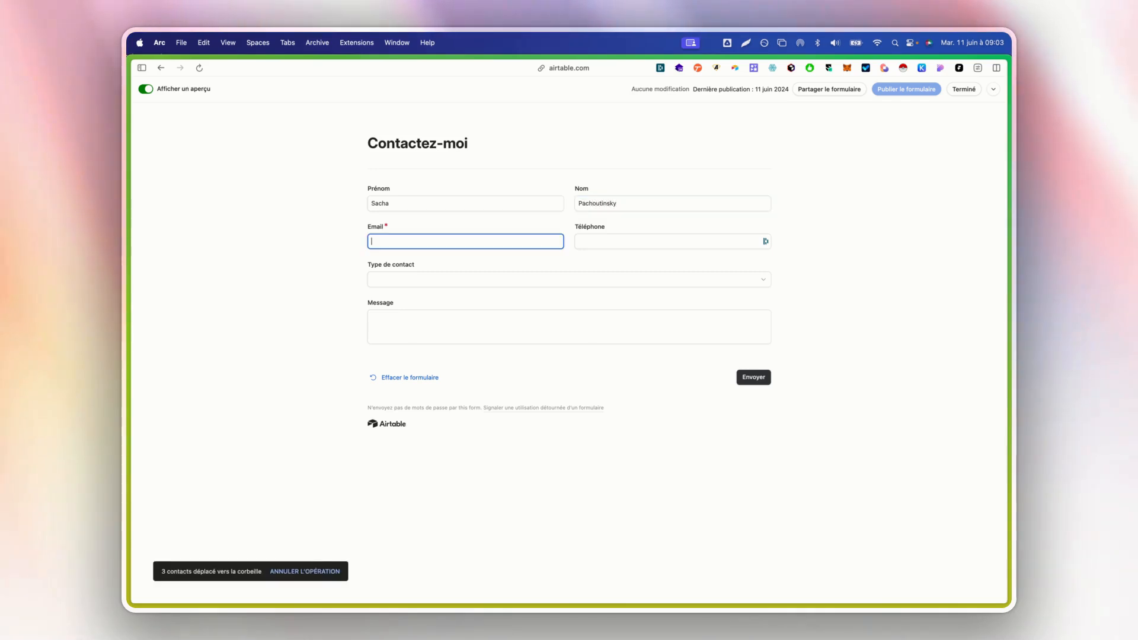
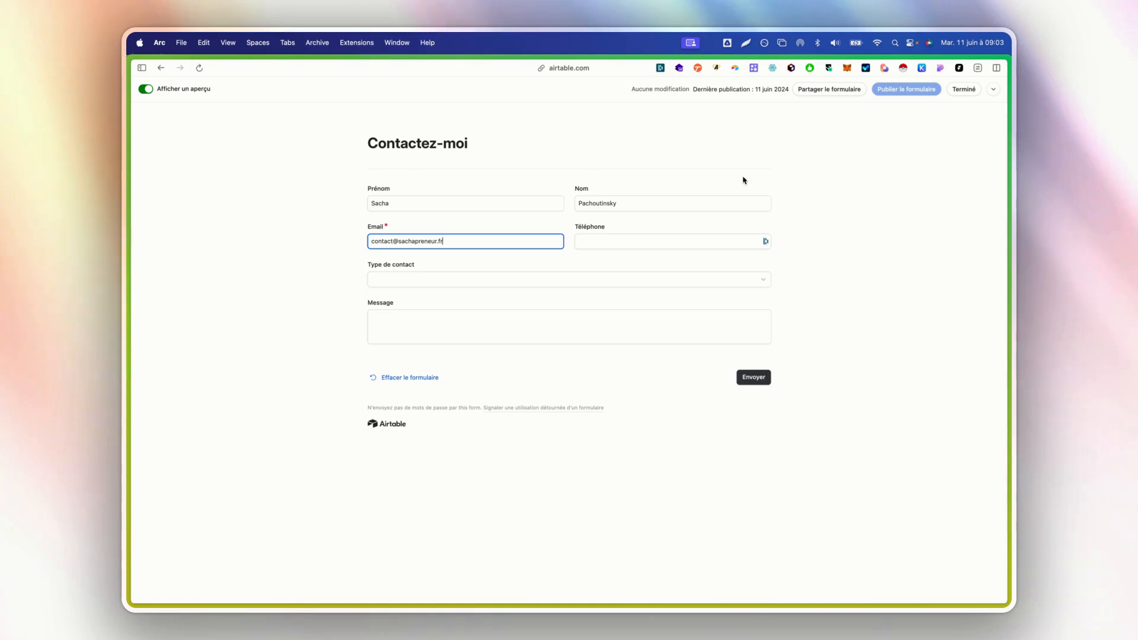
- Set the form's contact type to Partenariat, enter "cc" as the message, and submit it
click(602, 286)
click(556, 364)
click(575, 340)
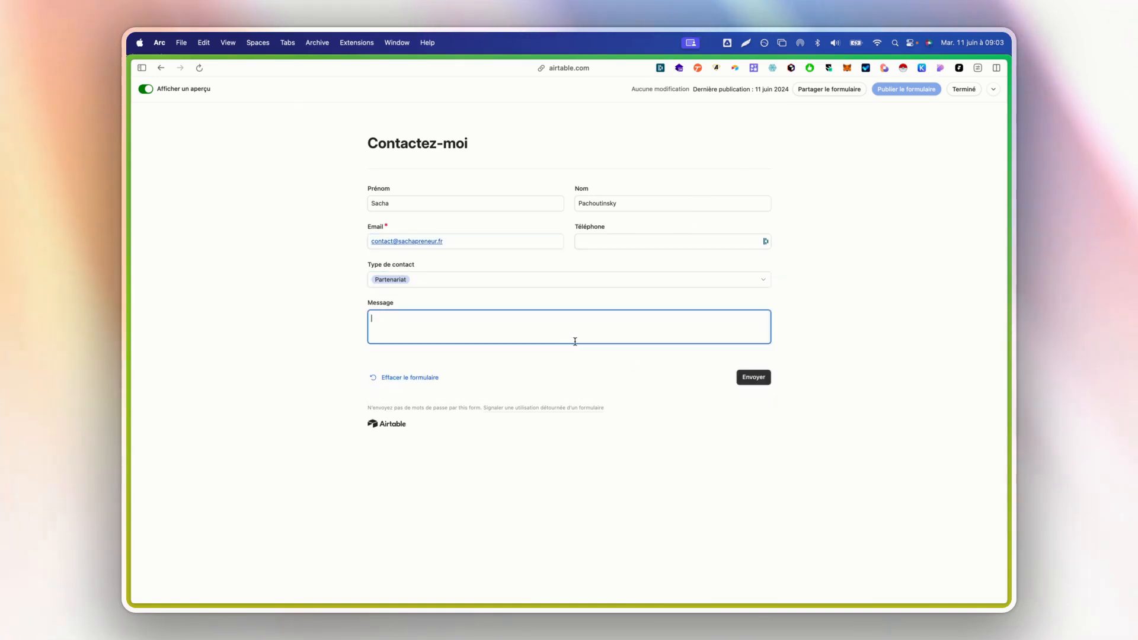
text(co)
click(761, 381)
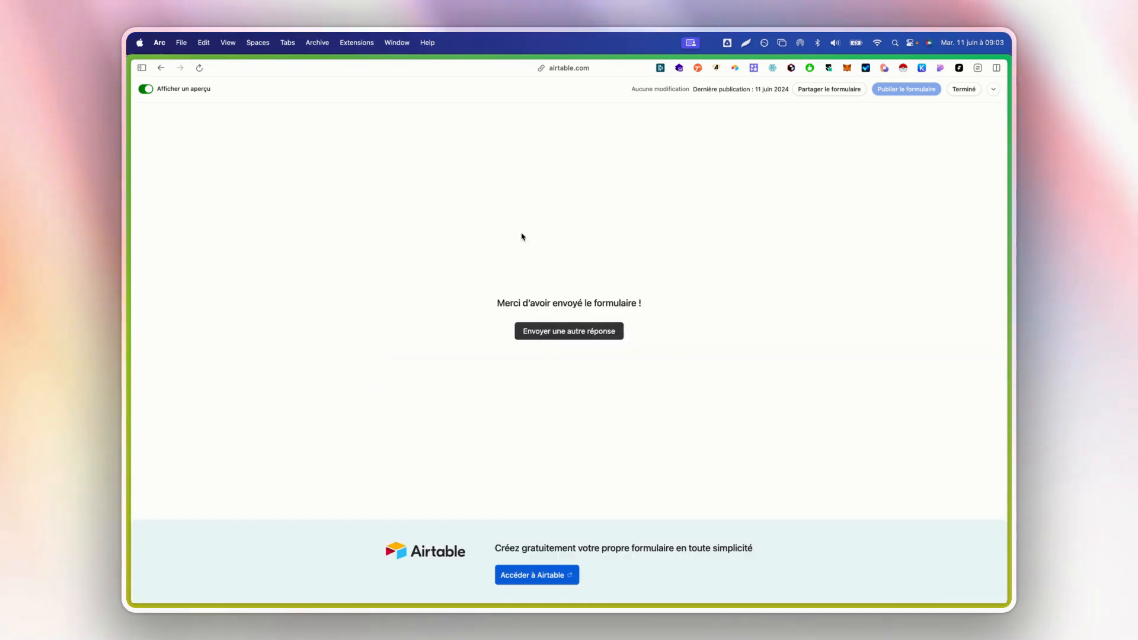
- Leave the form preview and check the new entry in the Contact and Prospects tables, including the prospect's Contact link
click(146, 88)
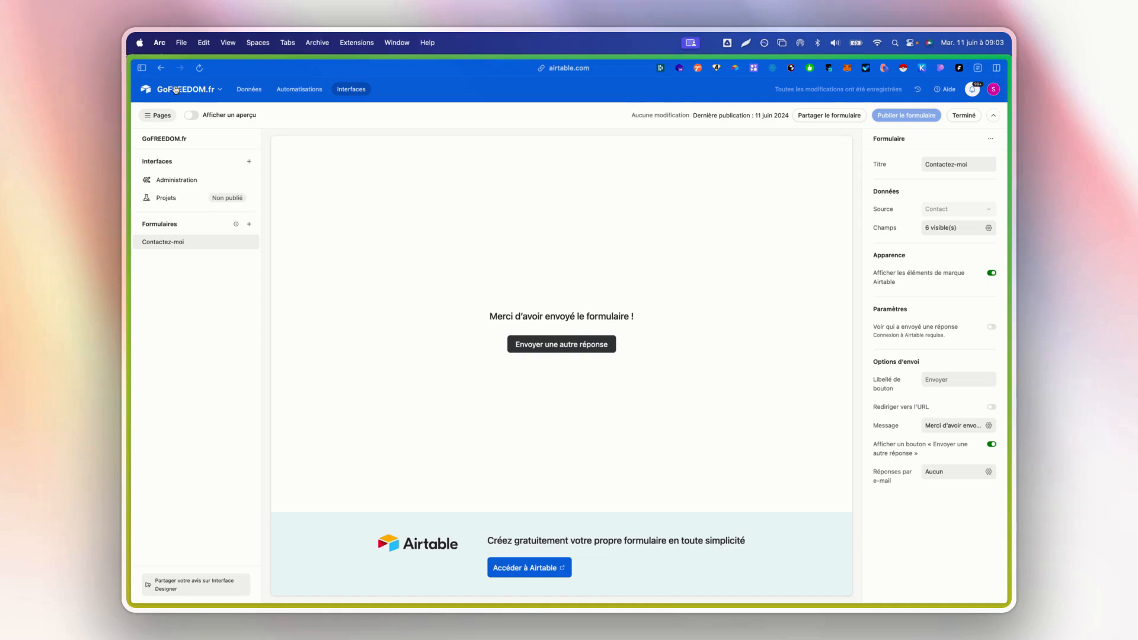
click(260, 90)
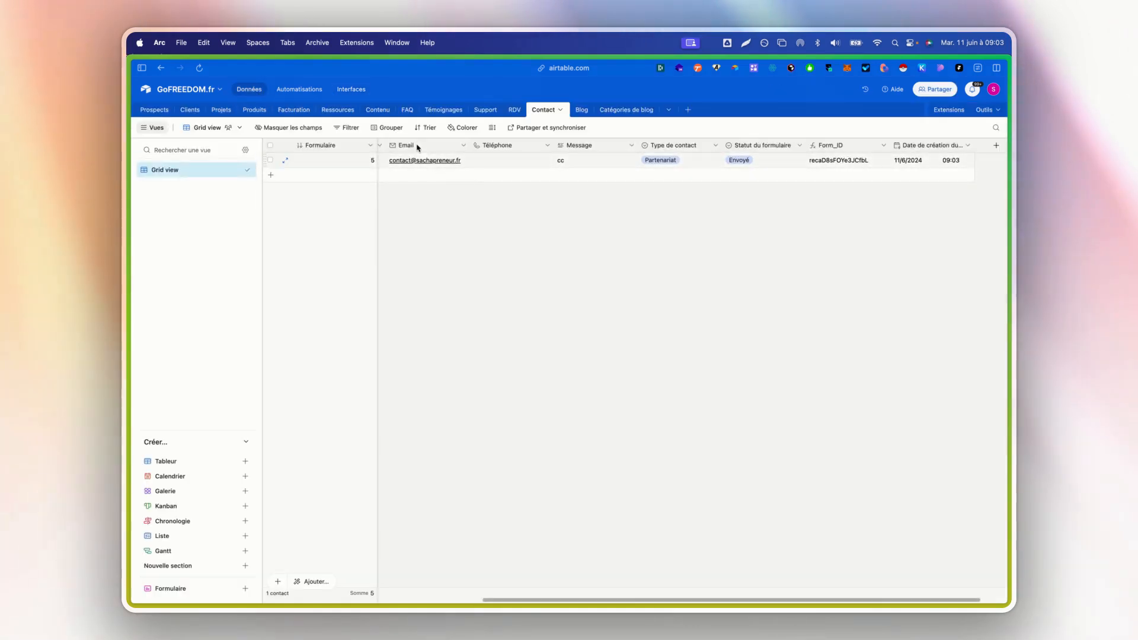
click(153, 111)
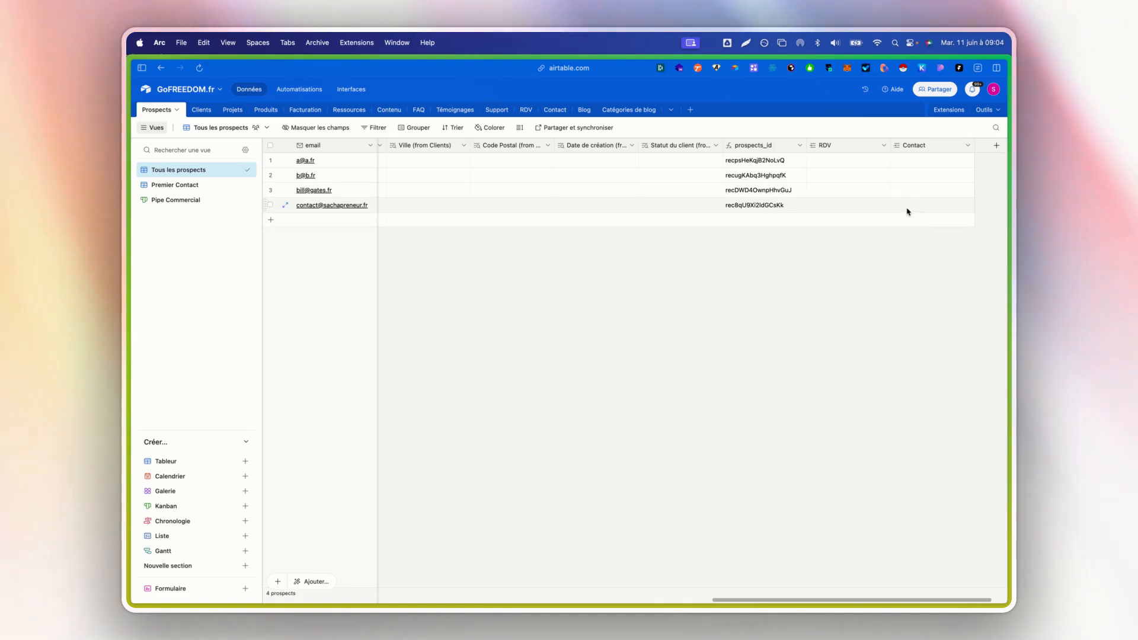
- Add the Contact field to the "Créer une entrée" action of the new-prospect automation
click(292, 89)
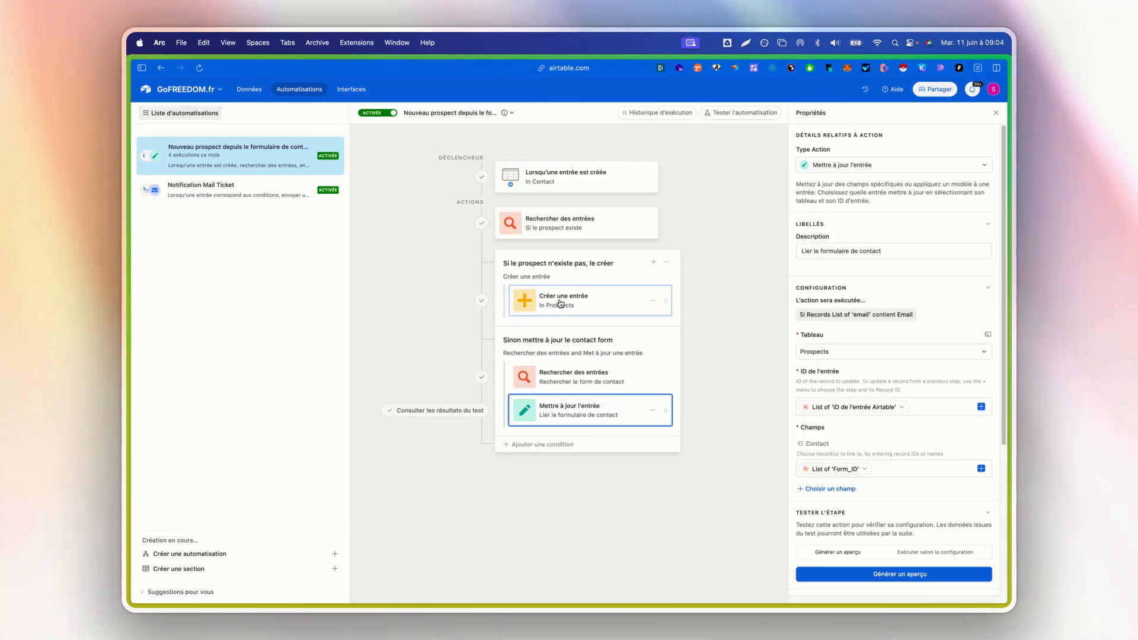
click(584, 298)
scroll(863, 400, down, 5)
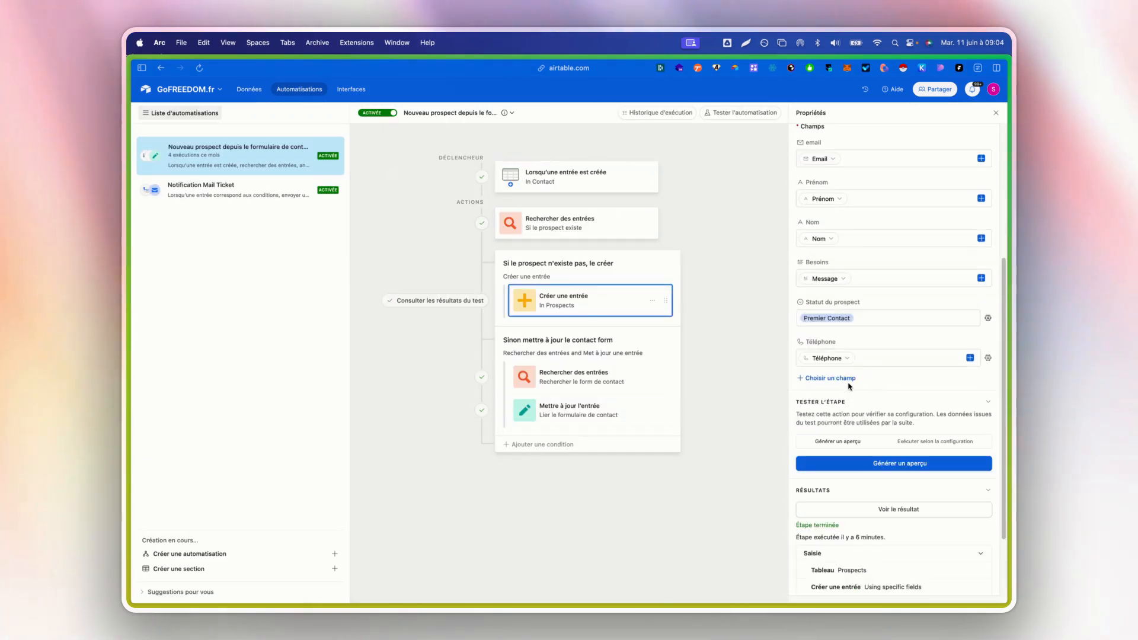
click(850, 384)
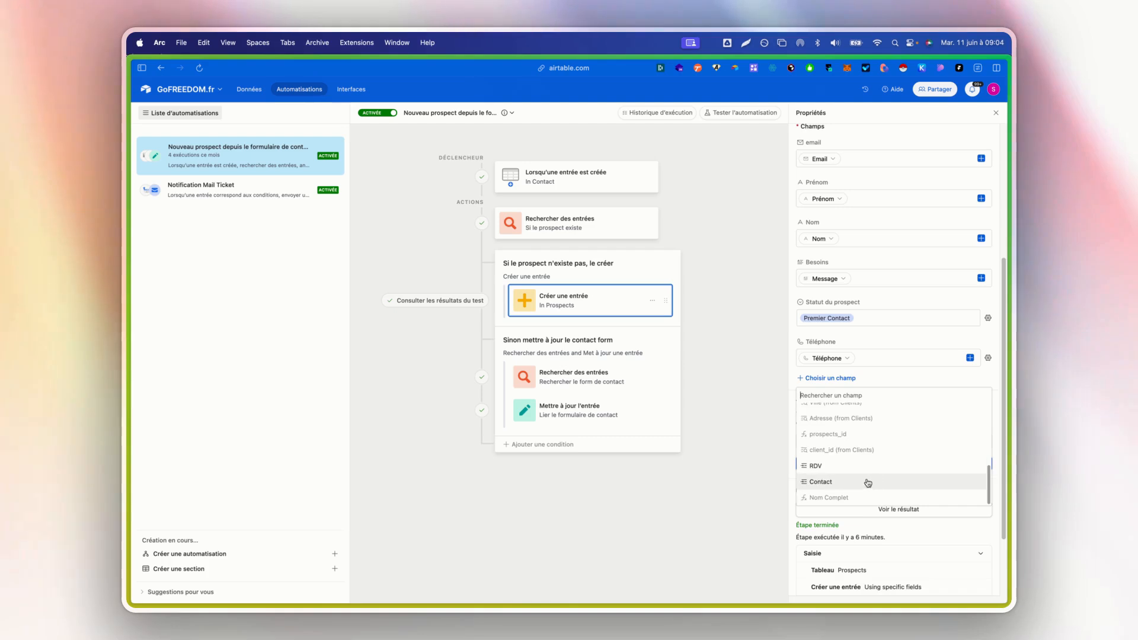
click(866, 478)
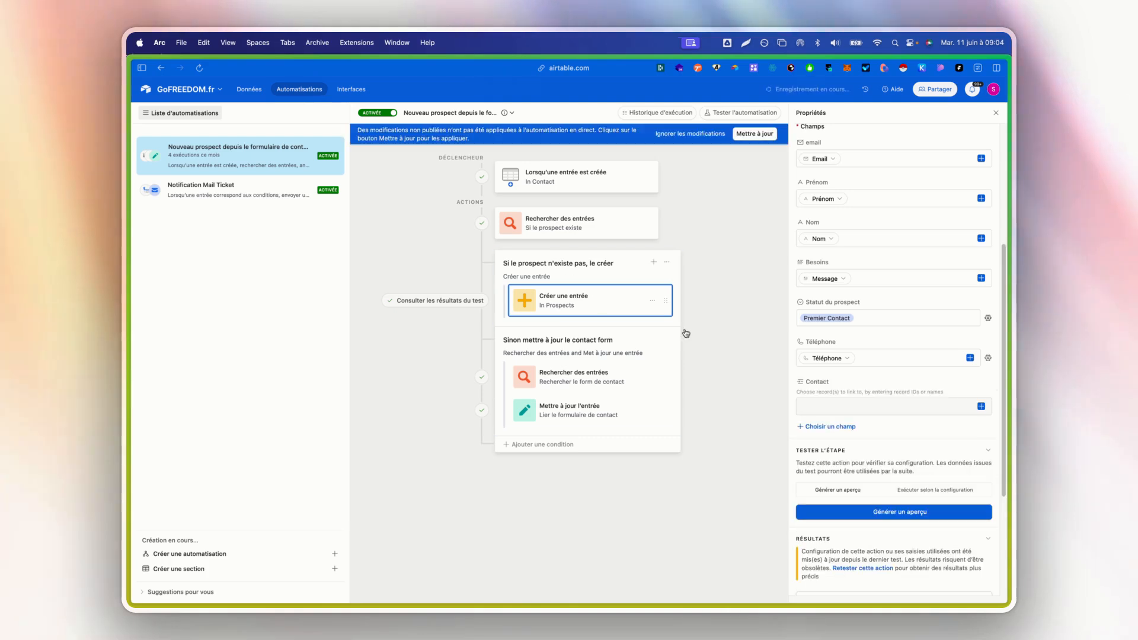
- Try filling the action's Contact field with the trigger entry's Form_ID and test the step
click(981, 409)
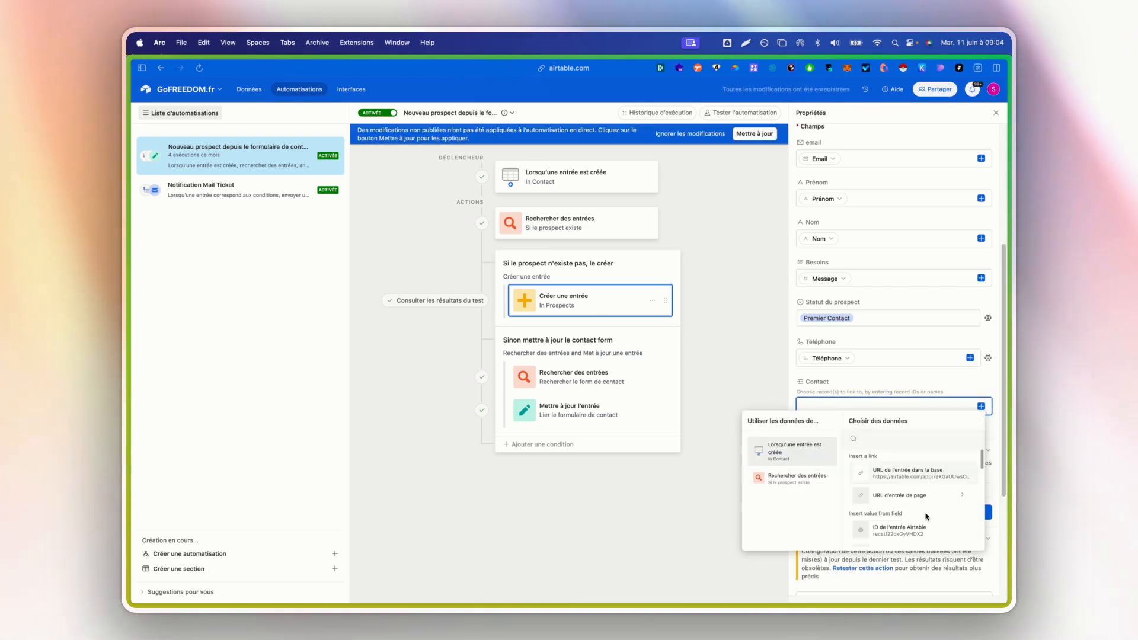
scroll(928, 516, down, 5)
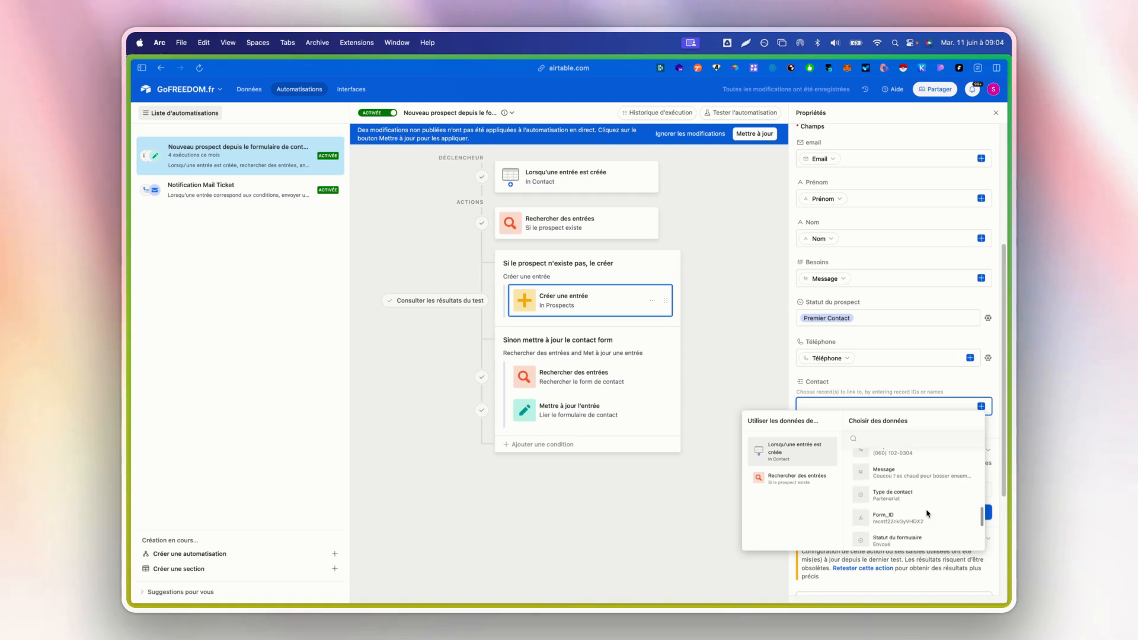
click(926, 516)
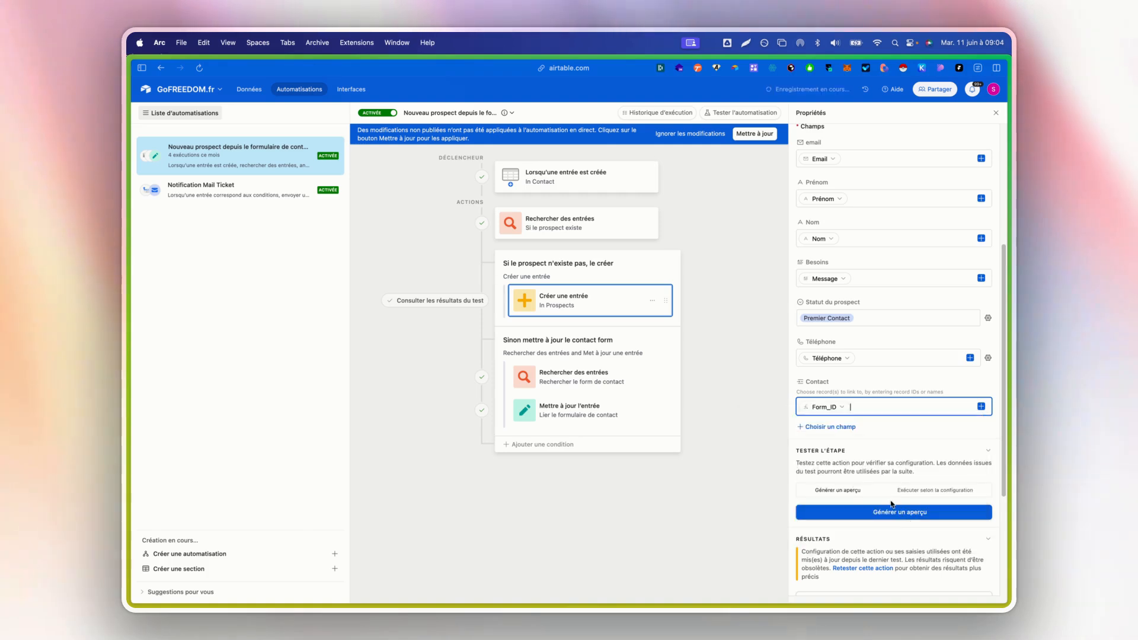
click(922, 520)
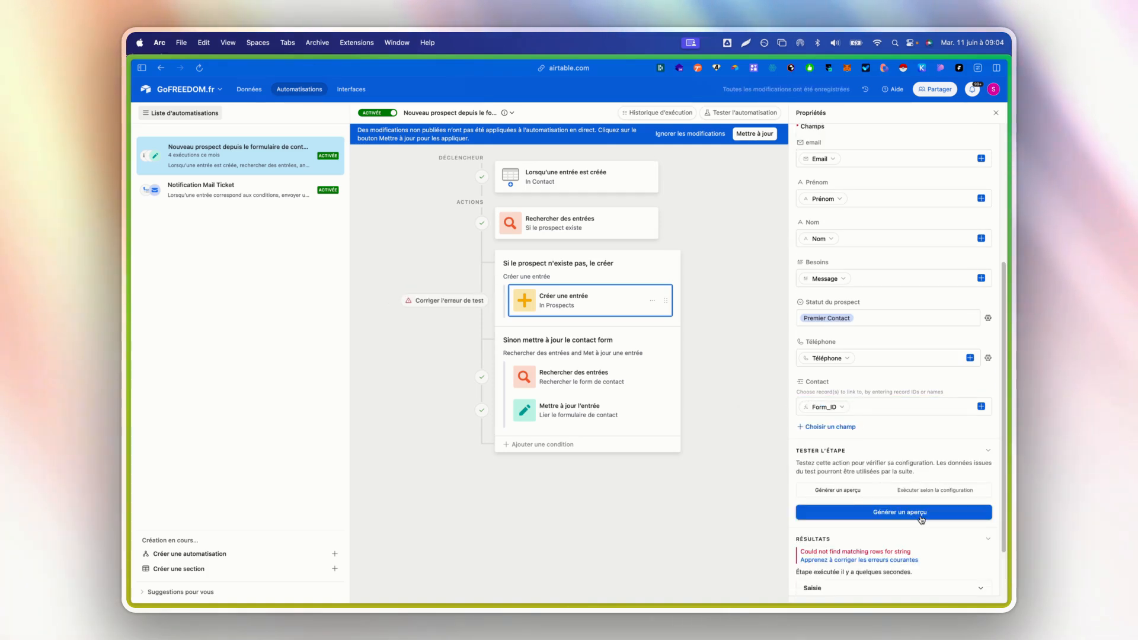
- Try replacing the Contact value with the trigger's "ID de l'entrée Airtable" and retest the step
key(BackSpace)
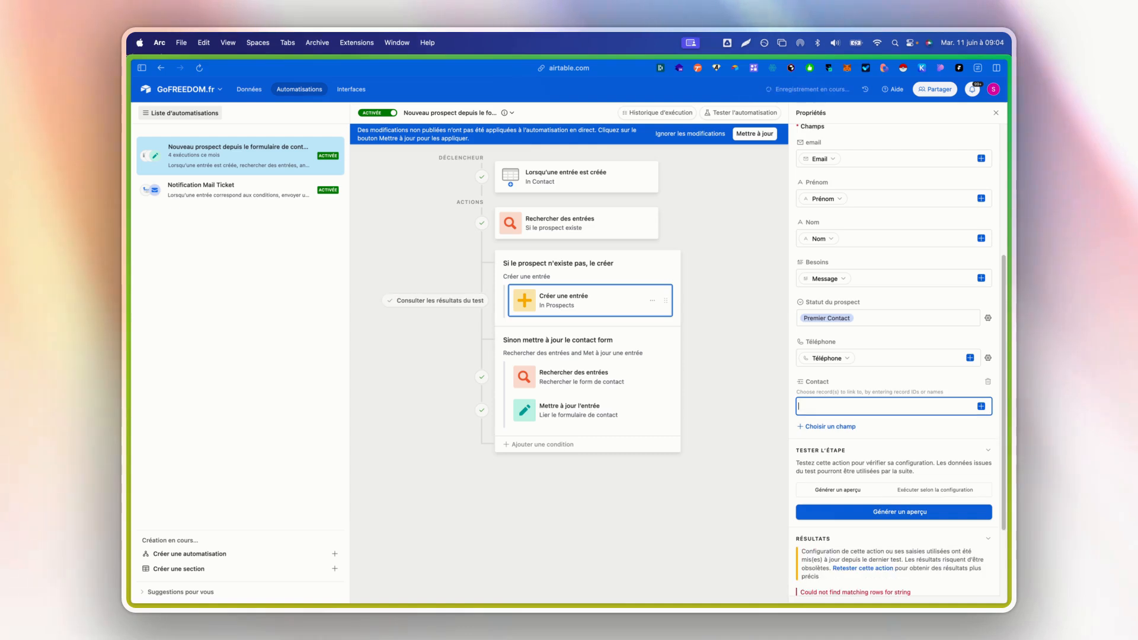
click(981, 407)
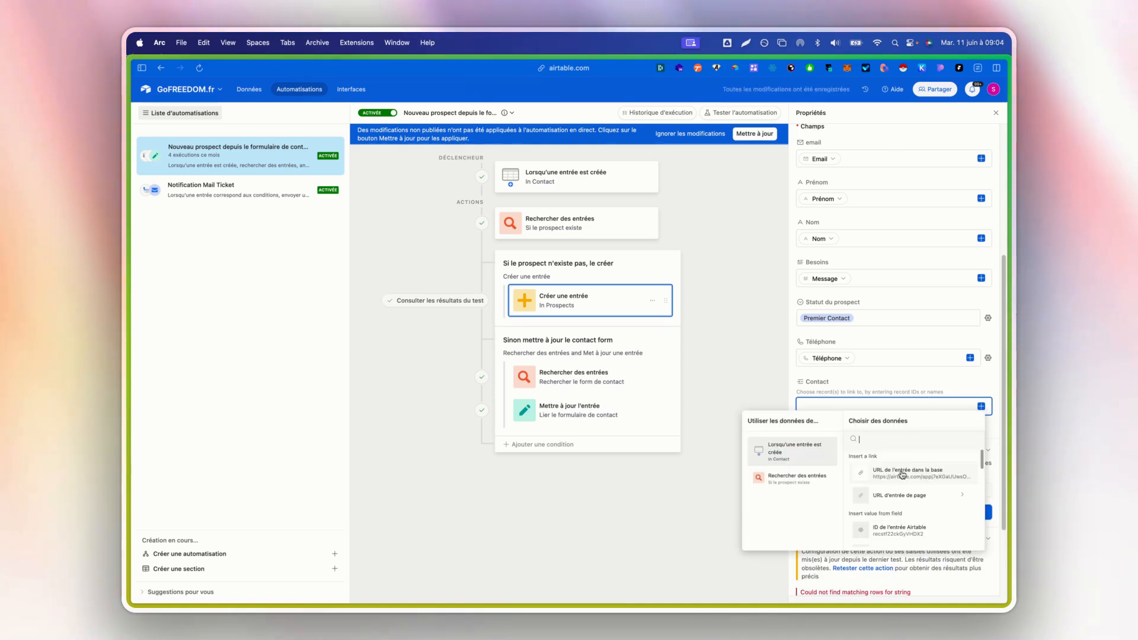
click(927, 531)
click(921, 516)
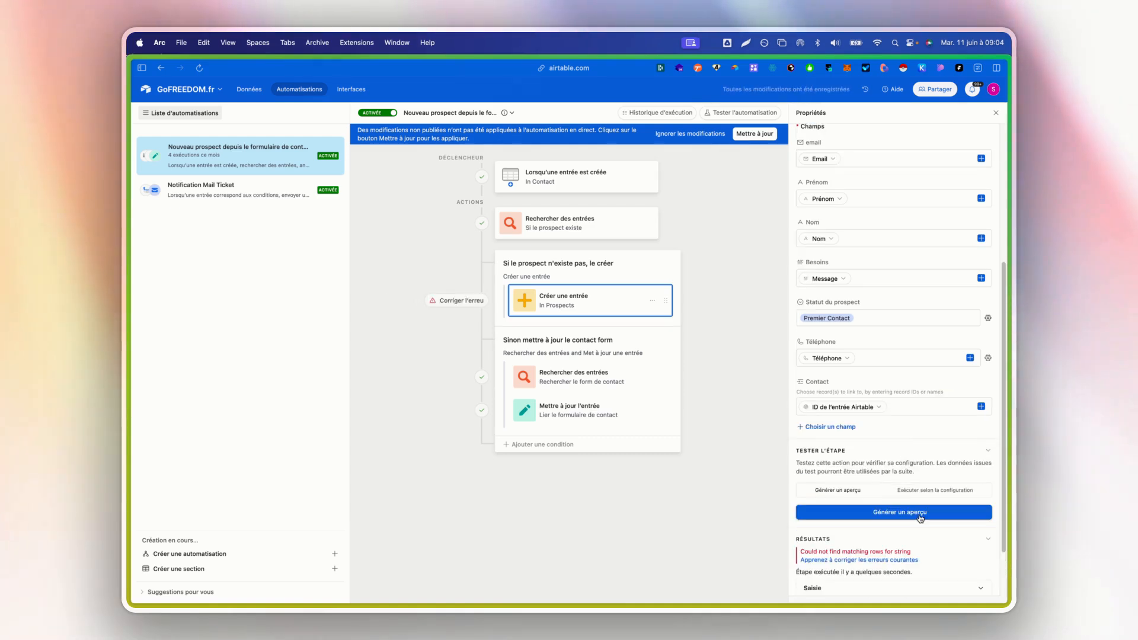
- Inspect the Contact value's source and compare it with the Contact mapping in the "Mettre à jour l'entrée" action
mouse_move(878, 411)
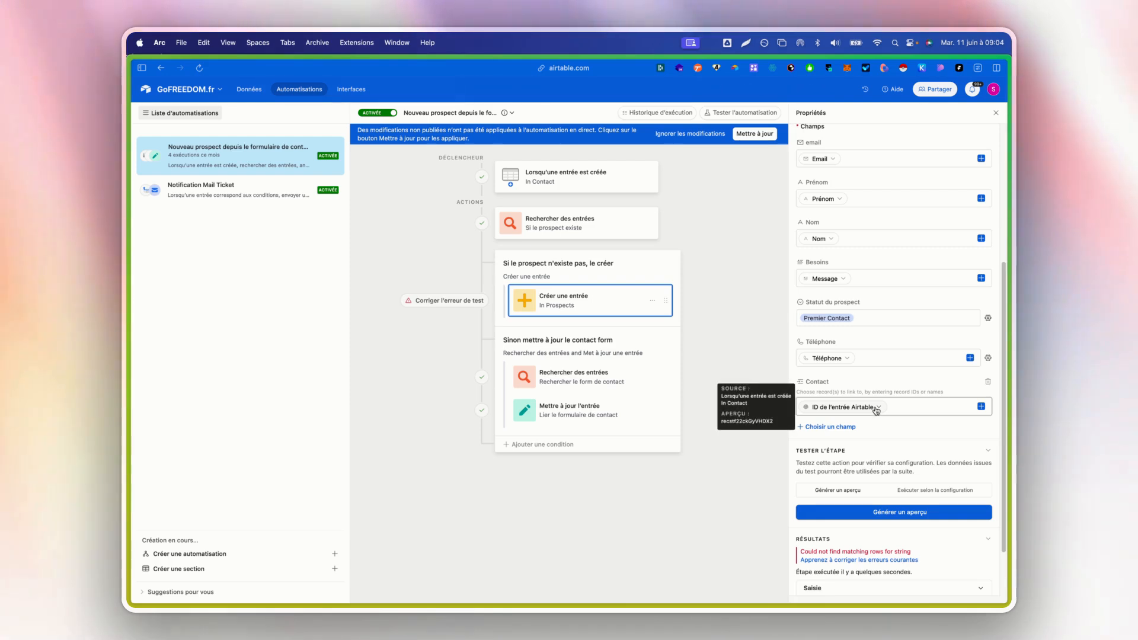
click(878, 408)
click(878, 408)
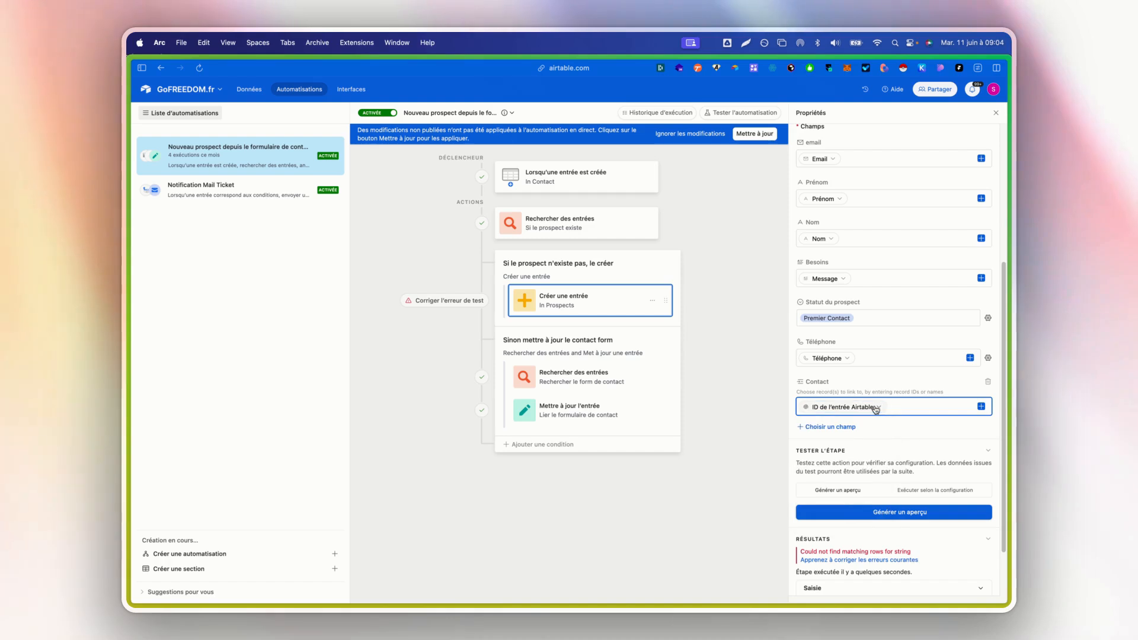
click(580, 421)
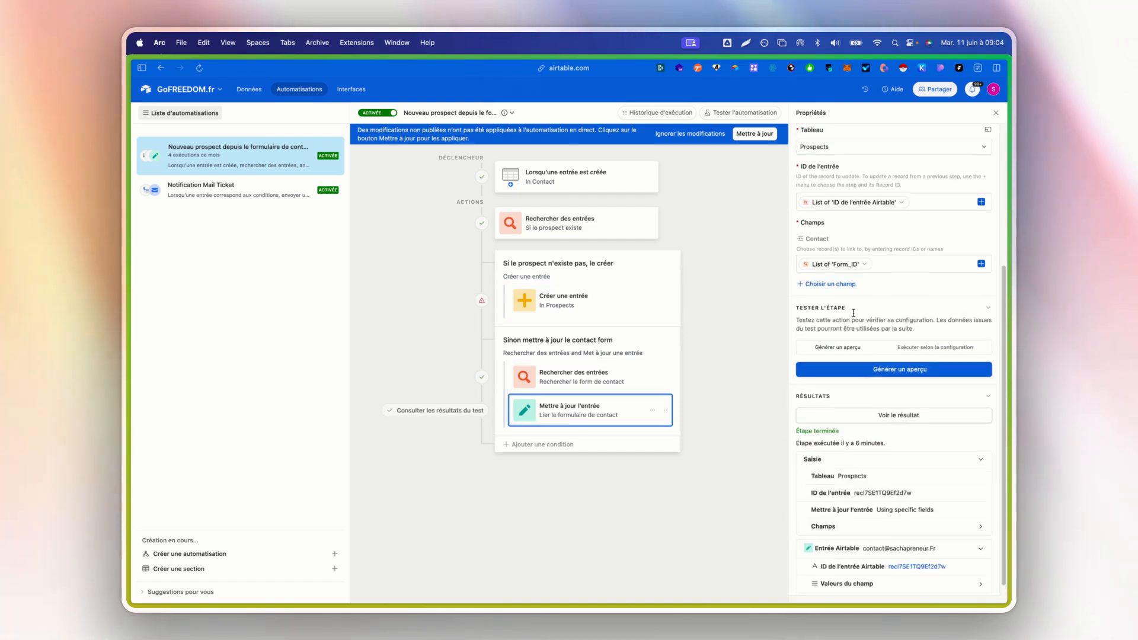
- Map the Contact field of the "Créer une entrée" action to the trigger's "ID de l'entrée Airtable" and generate a preview
click(563, 304)
key(BackSpace)
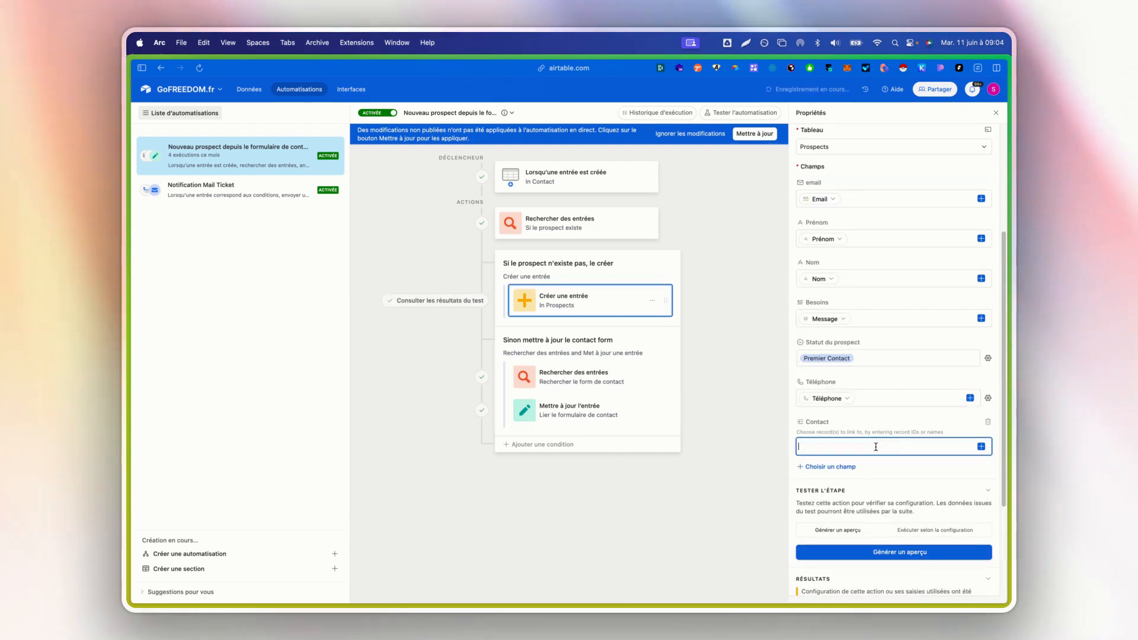
click(982, 447)
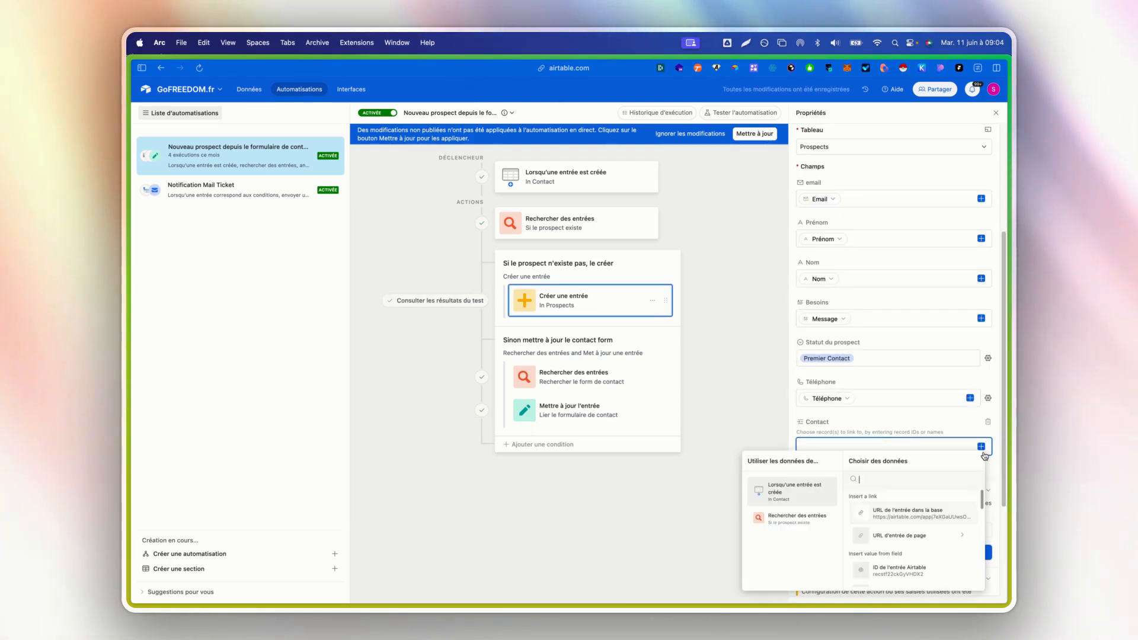
scroll(925, 532, down, 2)
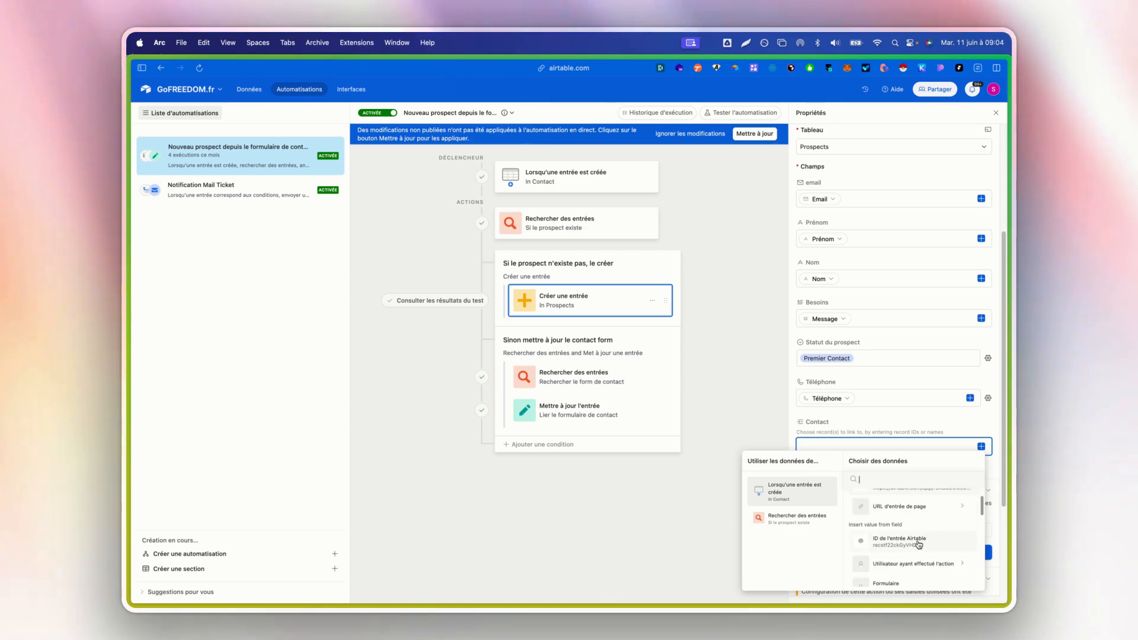
click(919, 544)
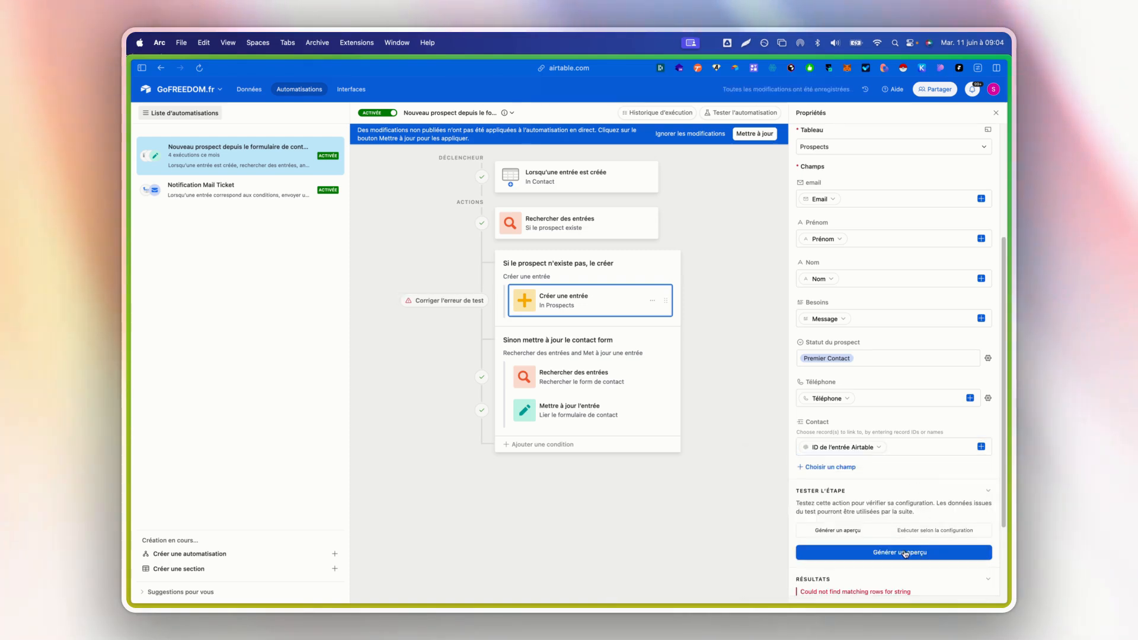
click(905, 553)
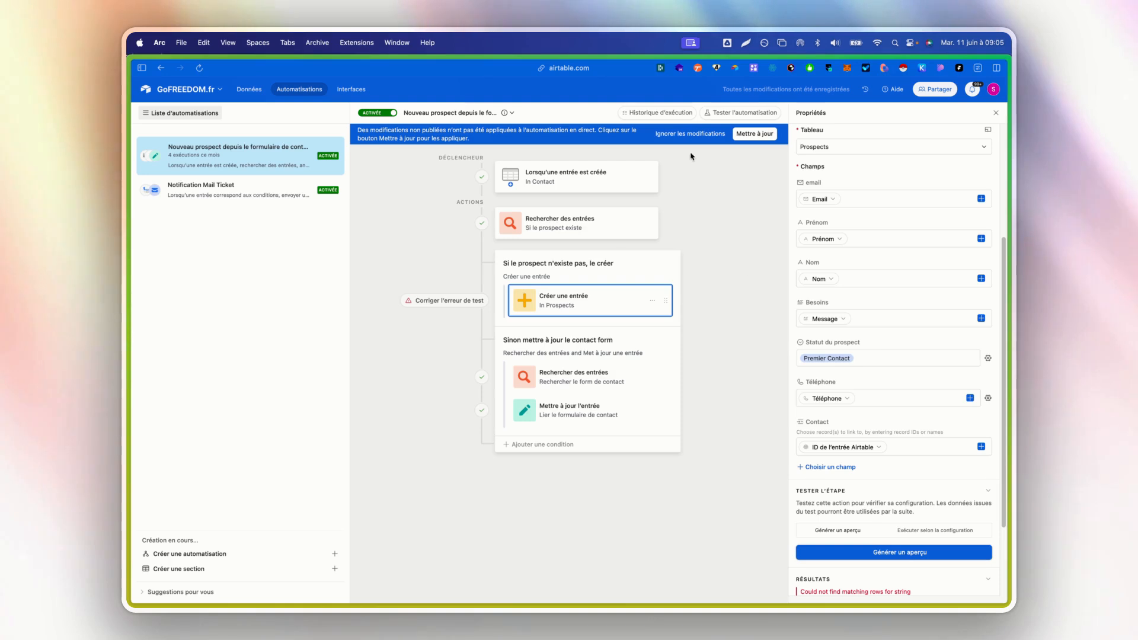
- Retest the automation's trigger with a Contact record and review the test result of the "Si le prospect existe" search
click(572, 174)
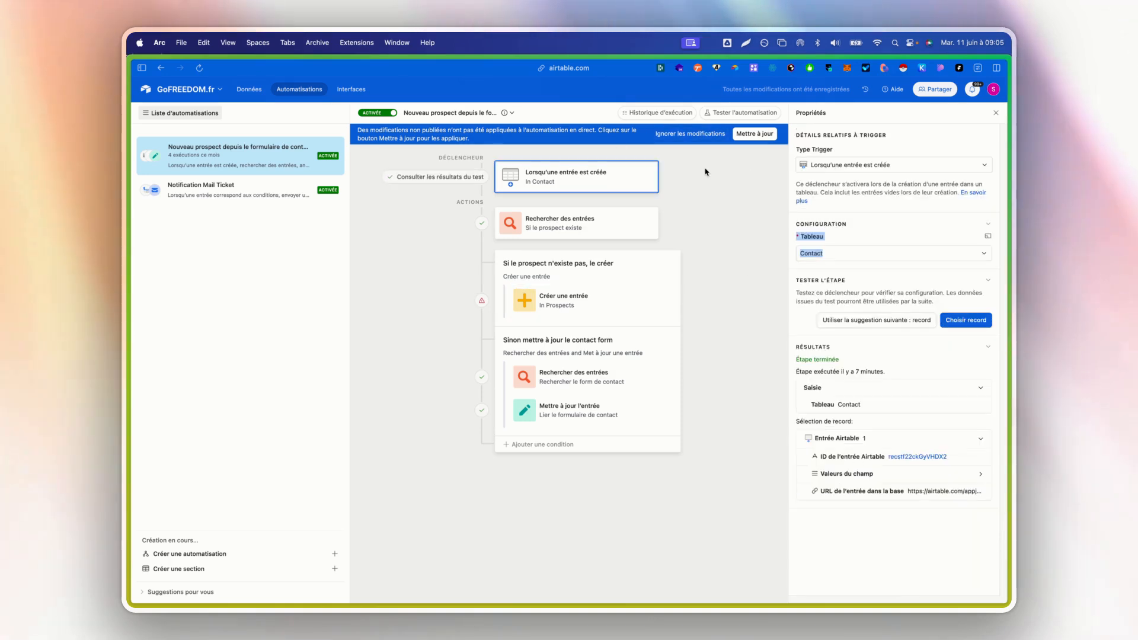
click(944, 317)
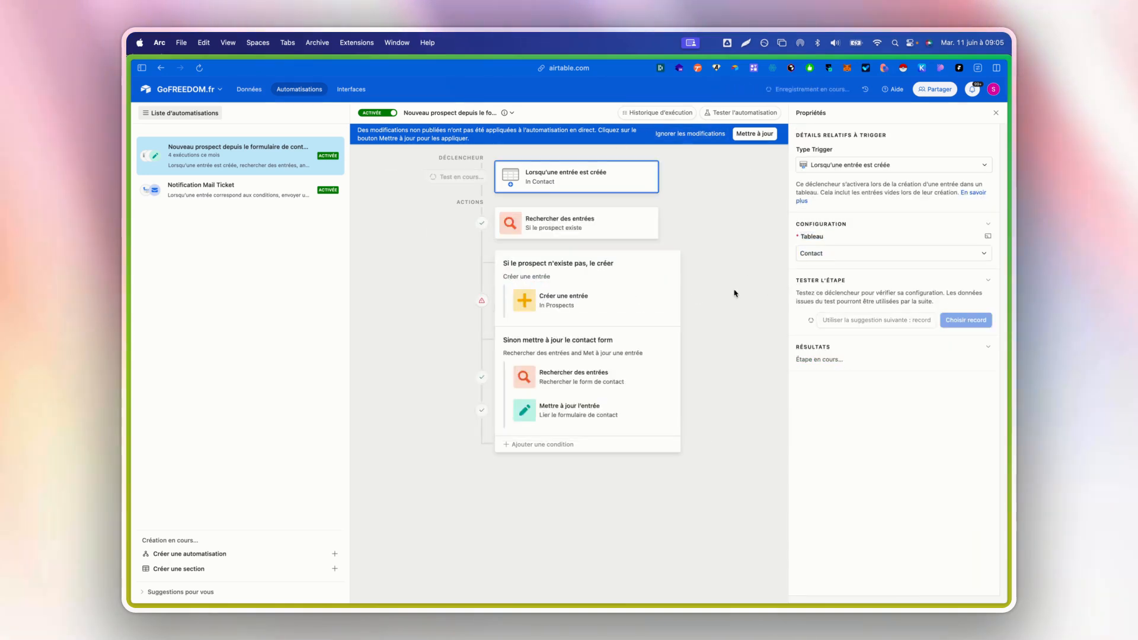
click(468, 224)
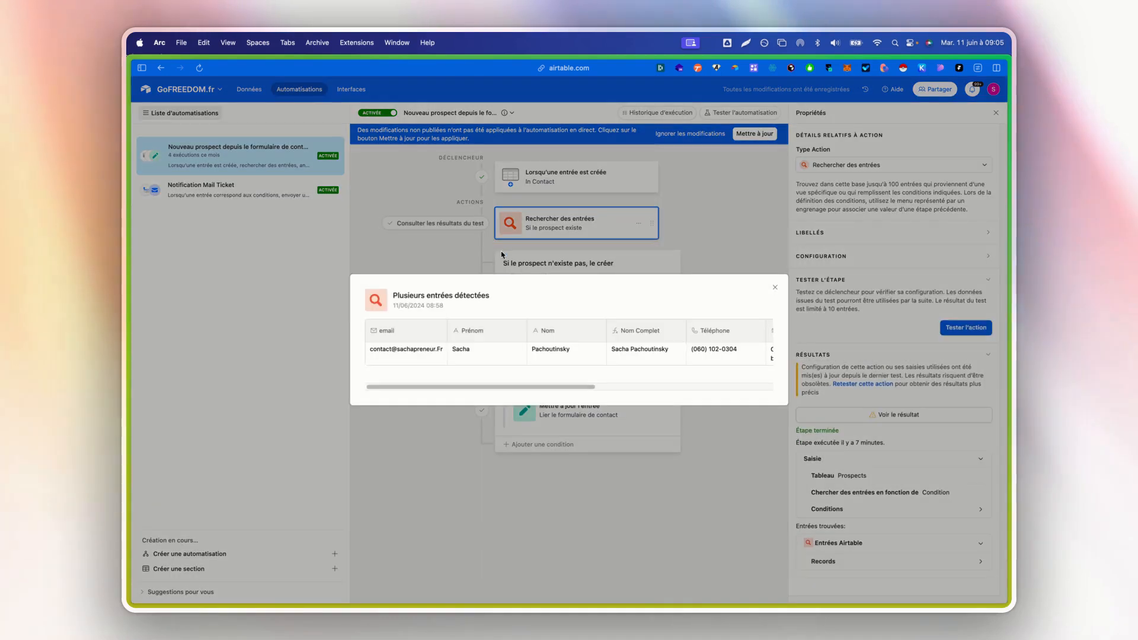
click(774, 286)
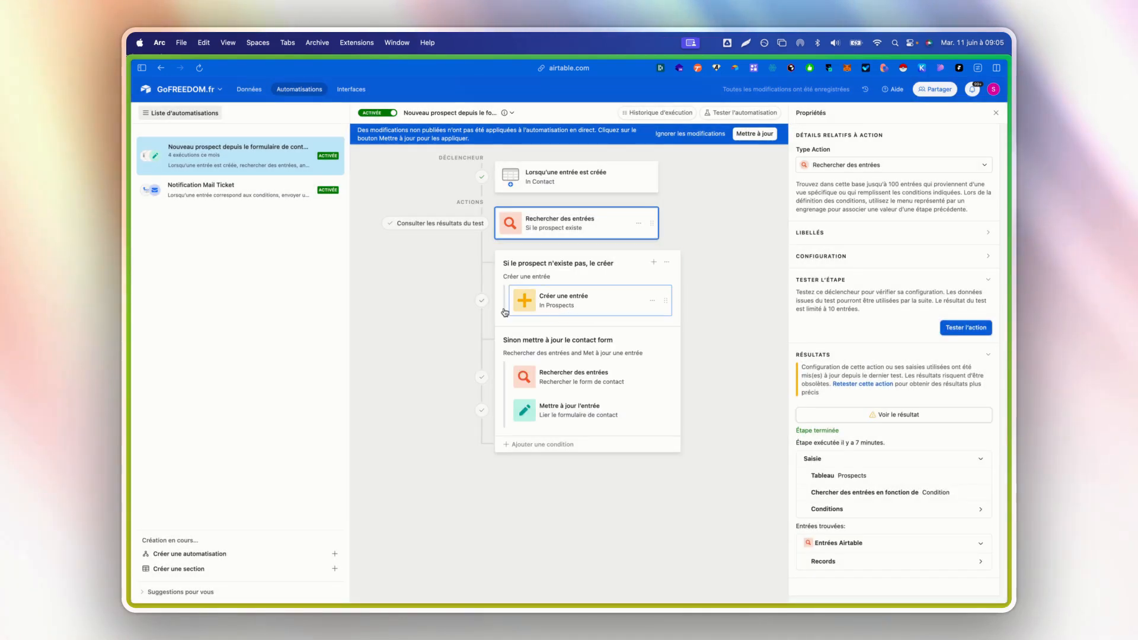
- Review the "Créer une entrée" test preview and apply the unpublished changes to the live new-prospect automation
click(484, 303)
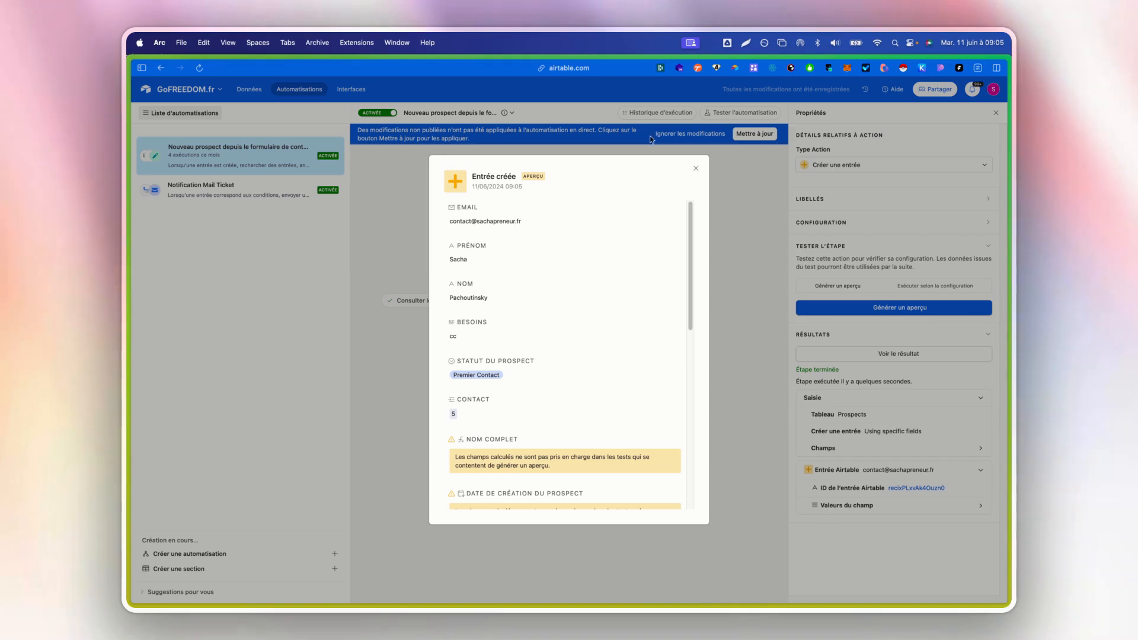
click(713, 189)
click(750, 135)
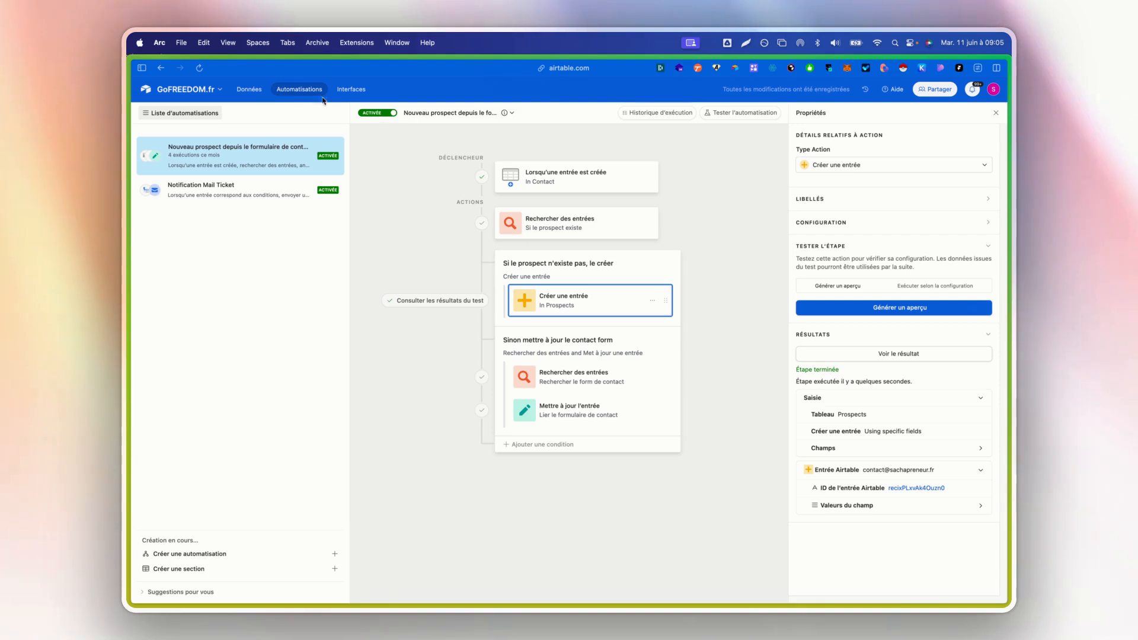
- Delete the last test prospect from the Prospects table and the test submission from the Contact table
click(250, 90)
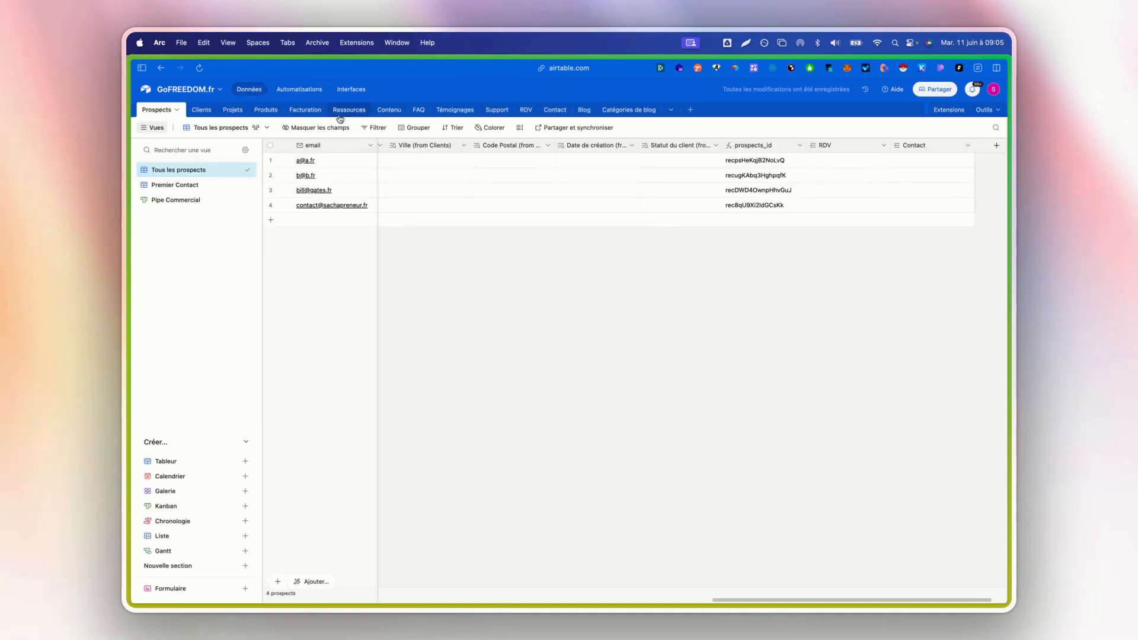
right_click(370, 206)
click(430, 360)
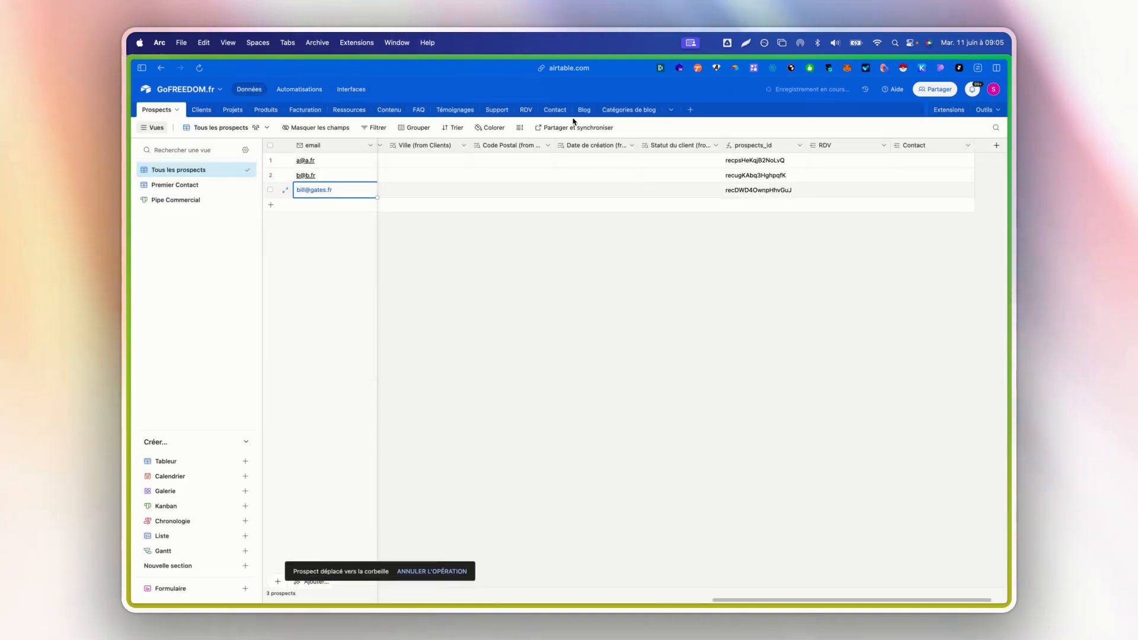
click(555, 110)
right_click(341, 169)
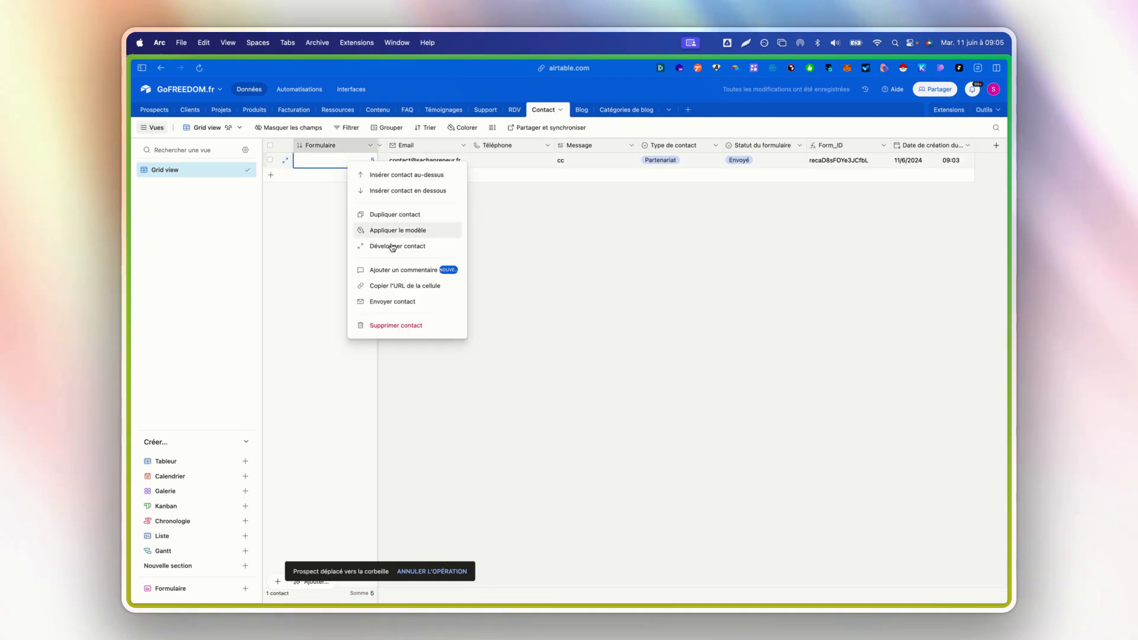
click(380, 323)
- Preview the Contactez-moi form and enter the contact's first name, last name and e-mail
click(352, 89)
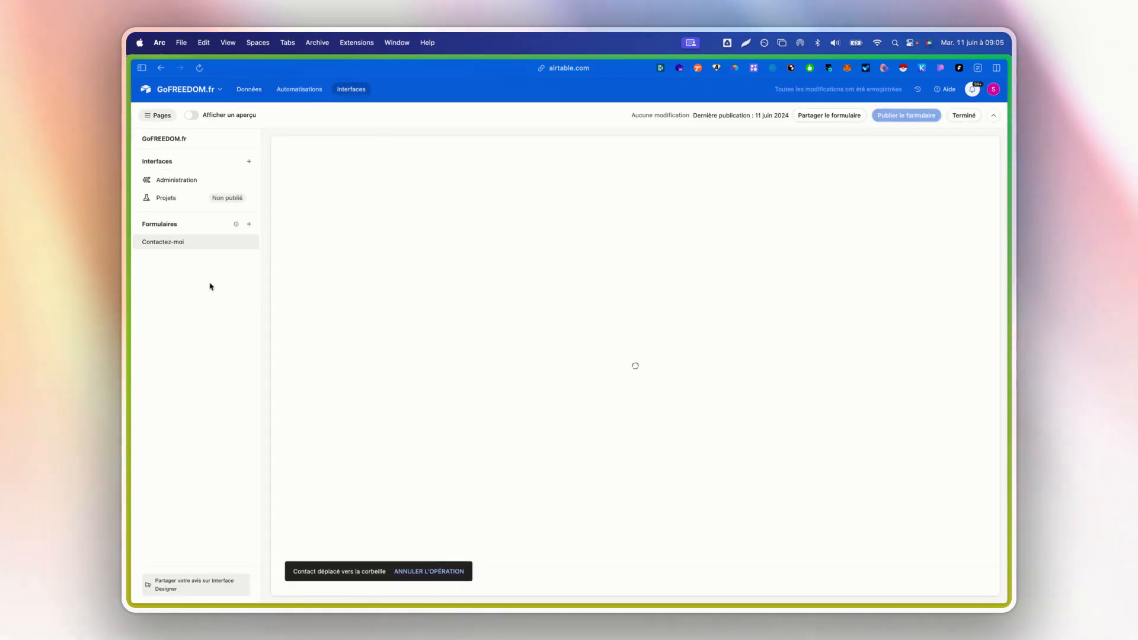
click(193, 114)
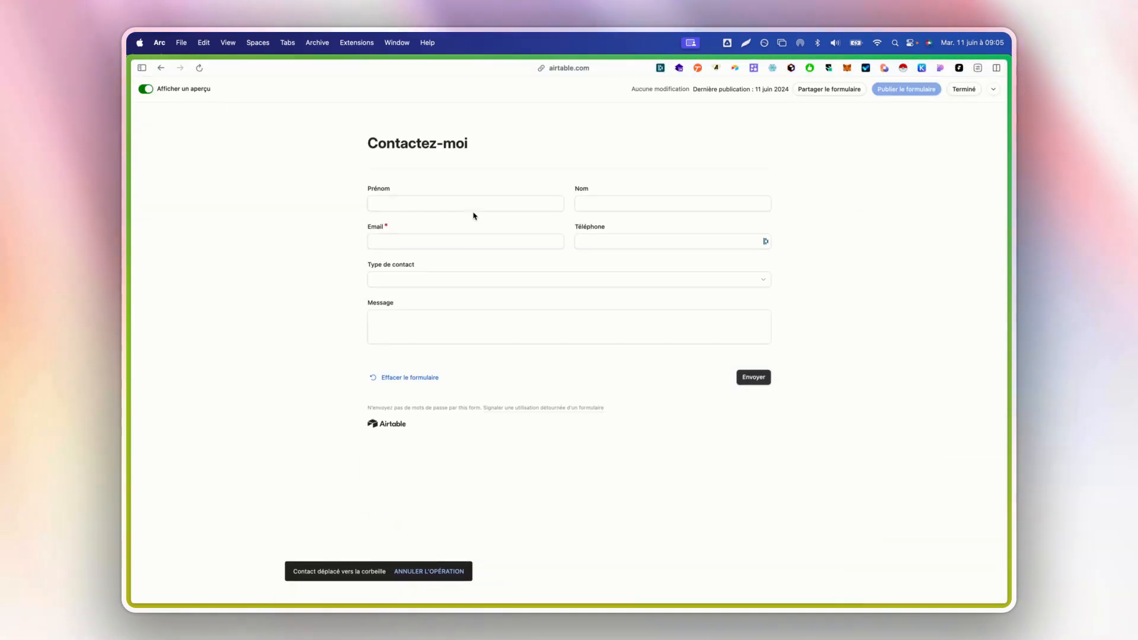
click(495, 203)
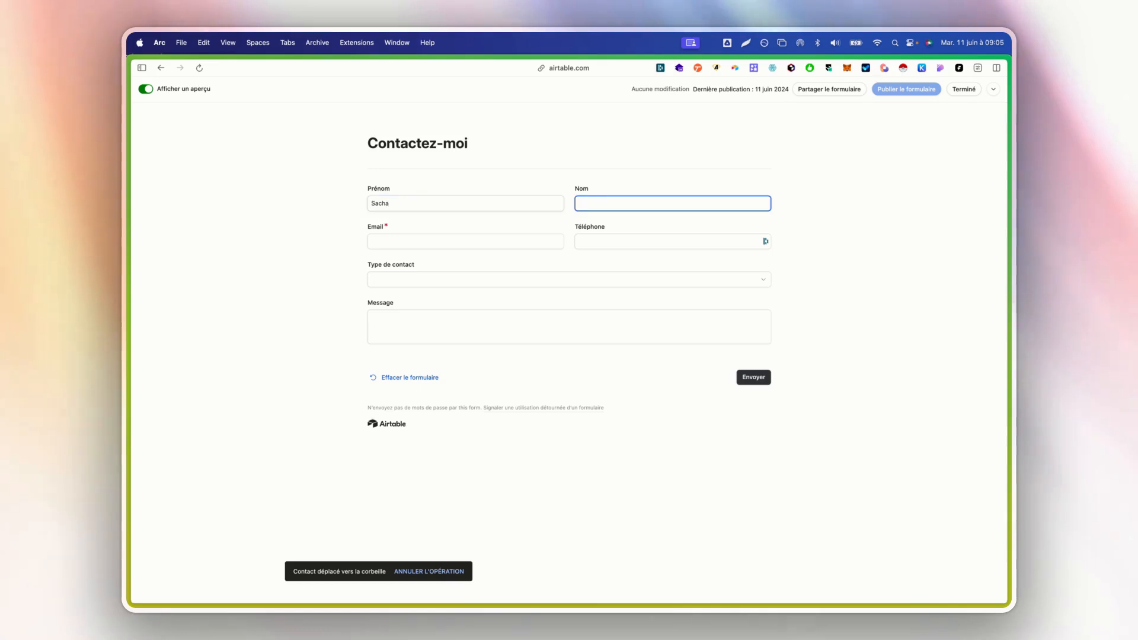
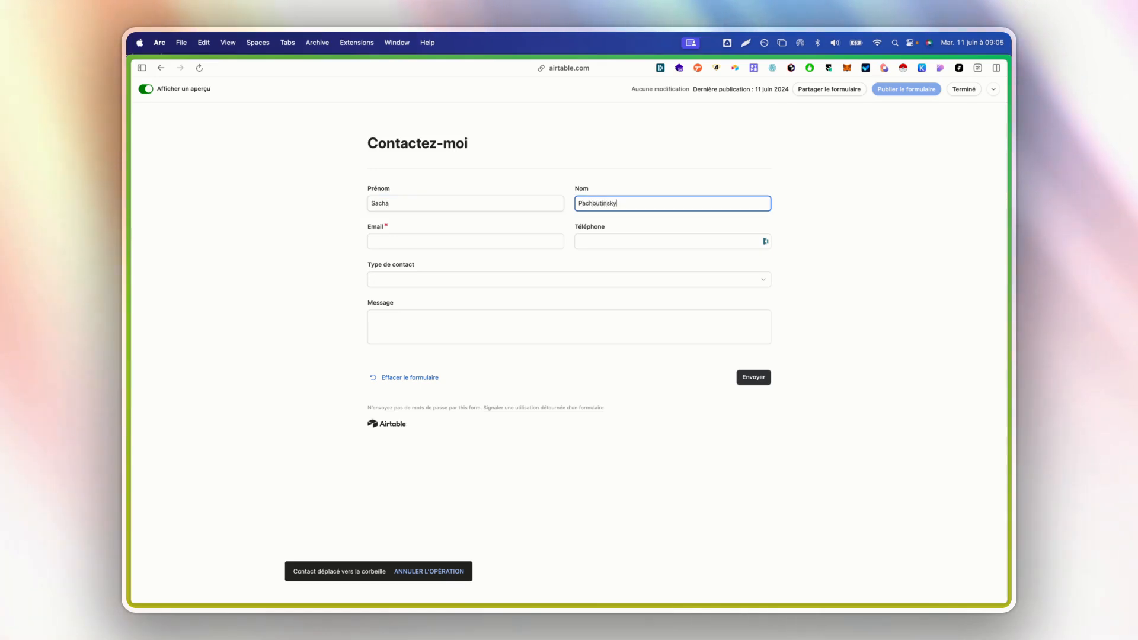
key(Tab)
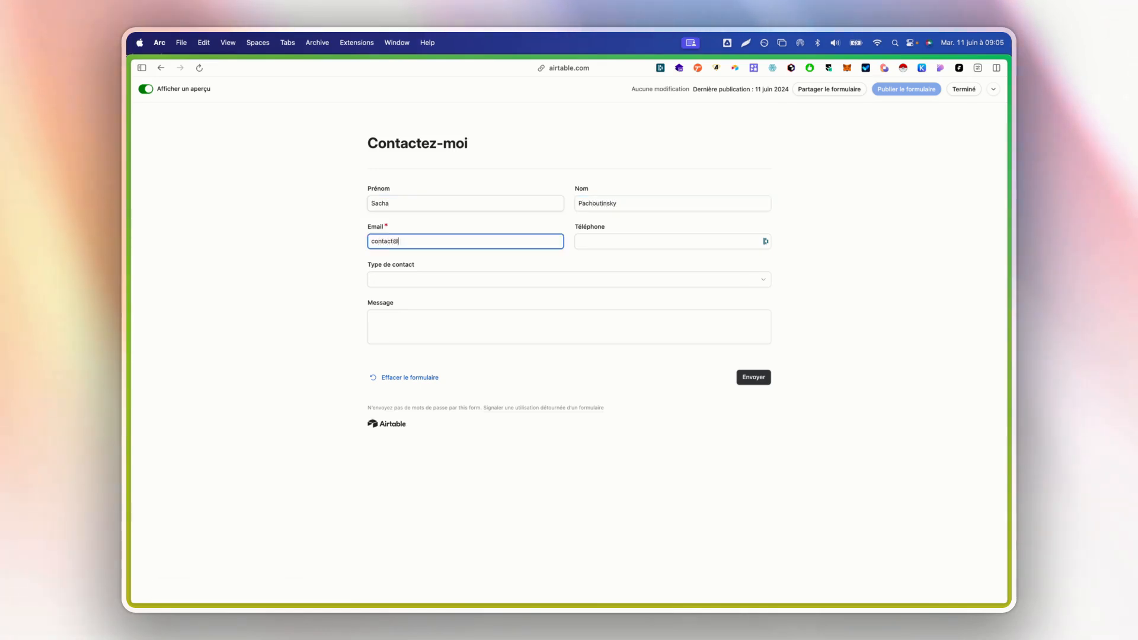
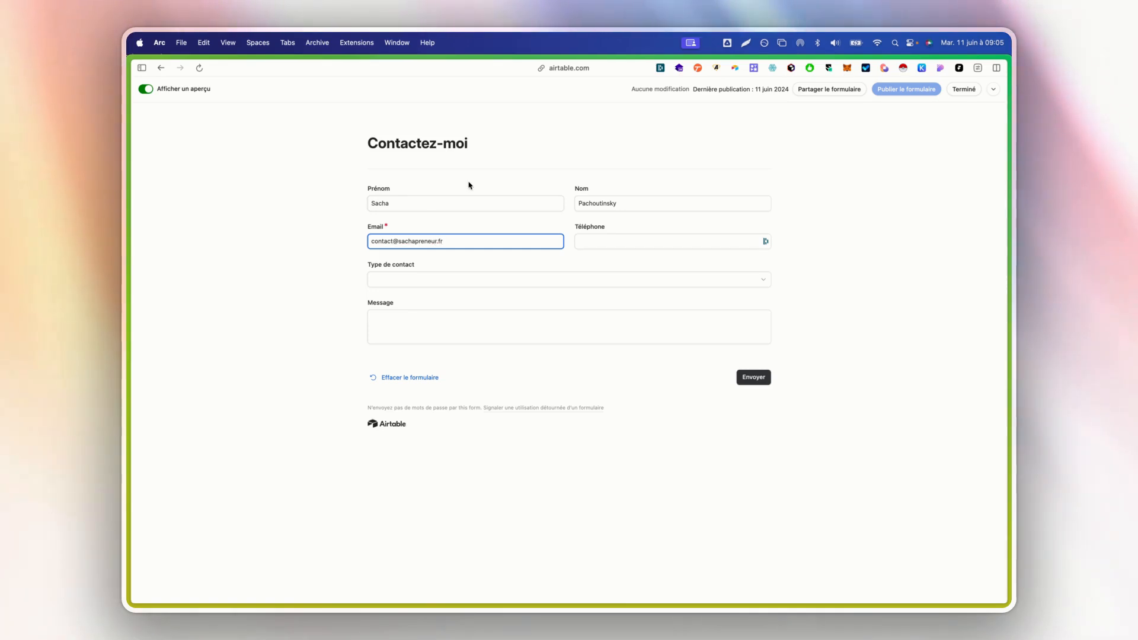
- Set the form's contact type to Devis, enter "cc" as the message and submit it
click(419, 282)
click(409, 370)
click(447, 315)
text(co)
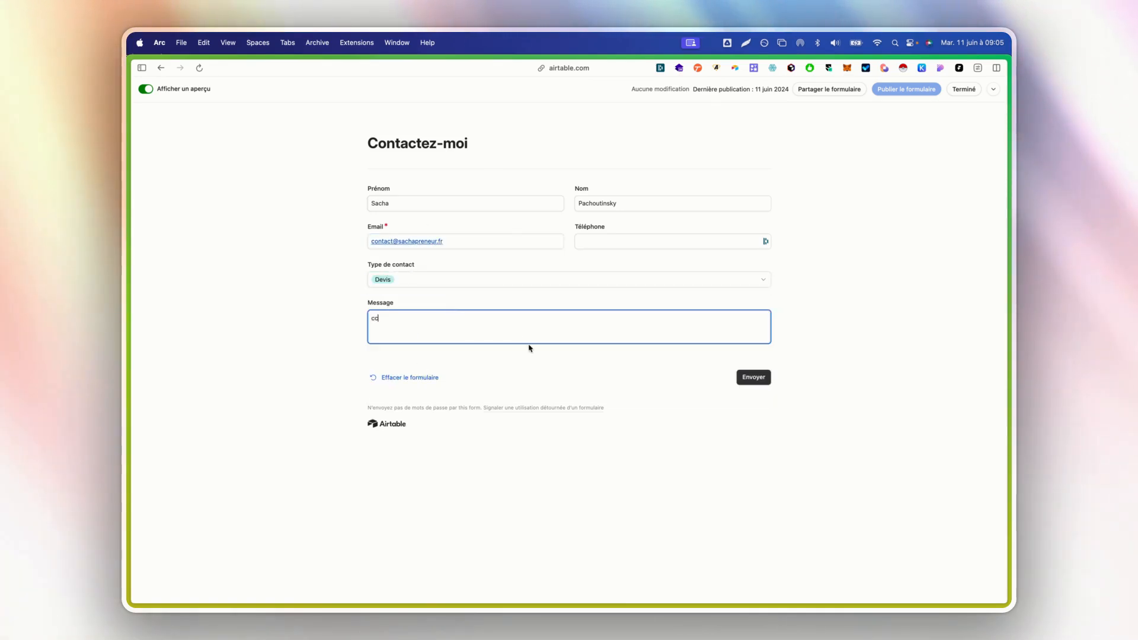
click(832, 423)
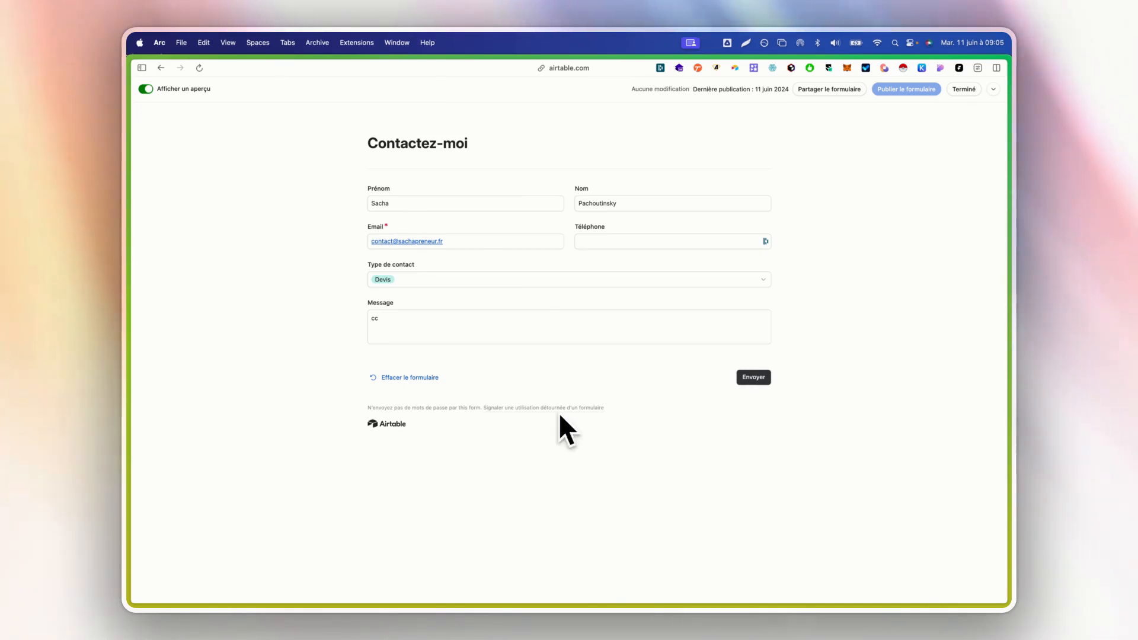
click(755, 380)
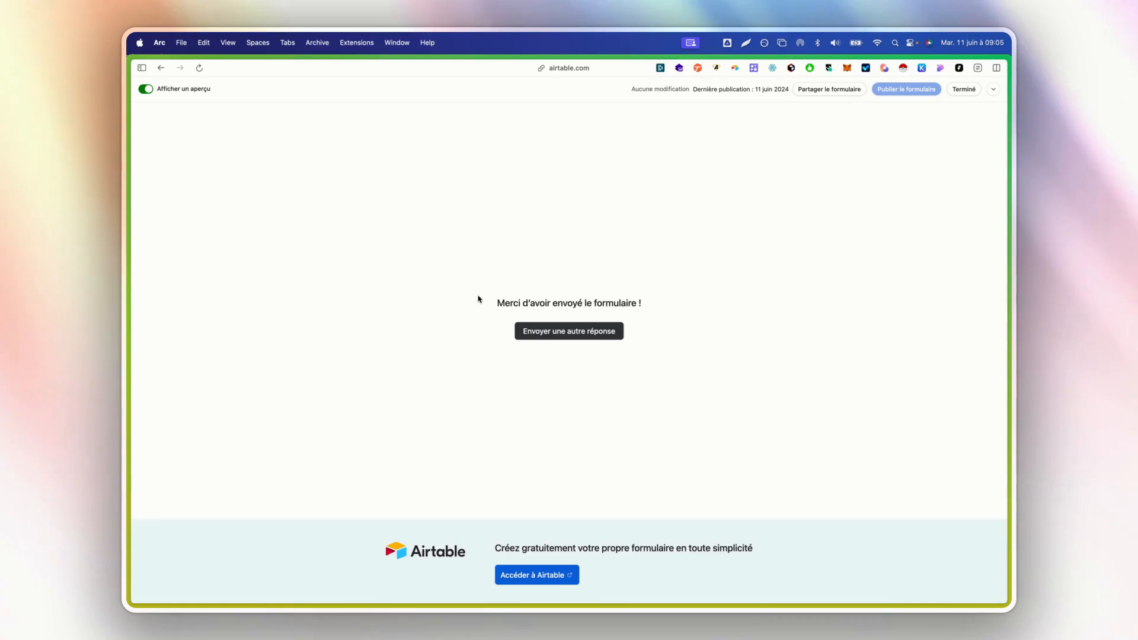
- Compare the new prospect's Contact link in the Prospects table with the submitted entry in the Contact table
click(146, 88)
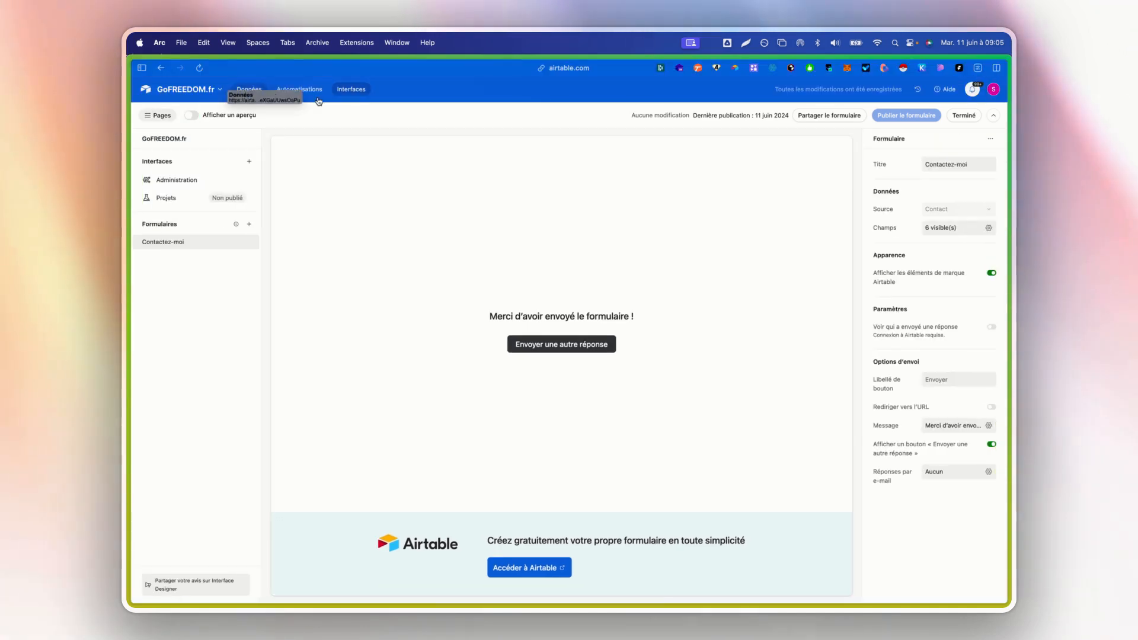
click(249, 89)
click(153, 111)
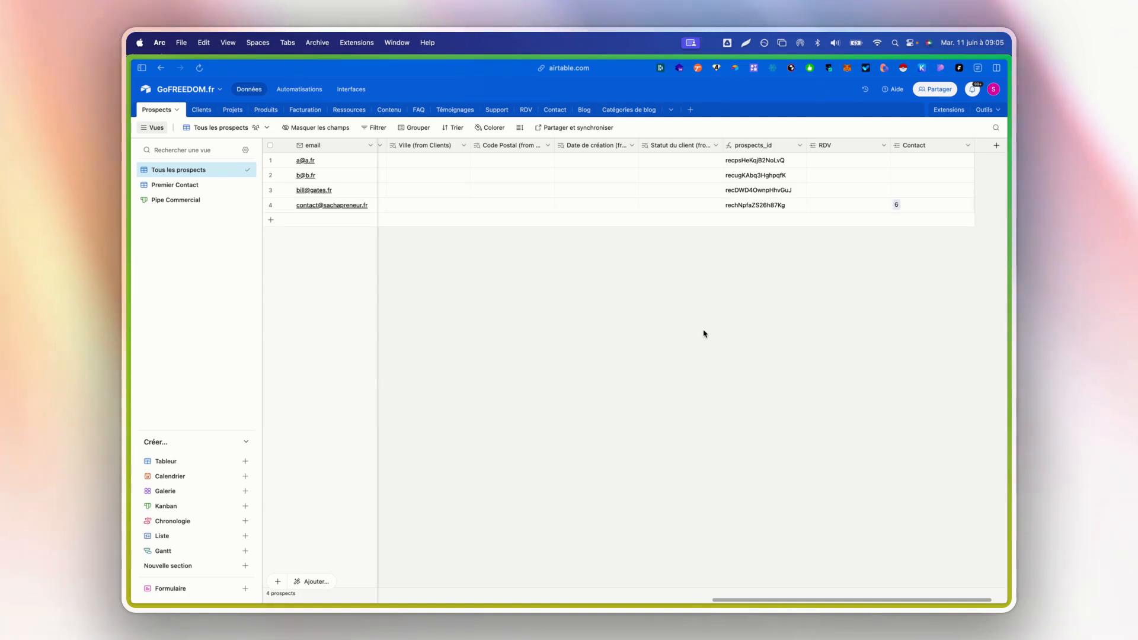
click(334, 90)
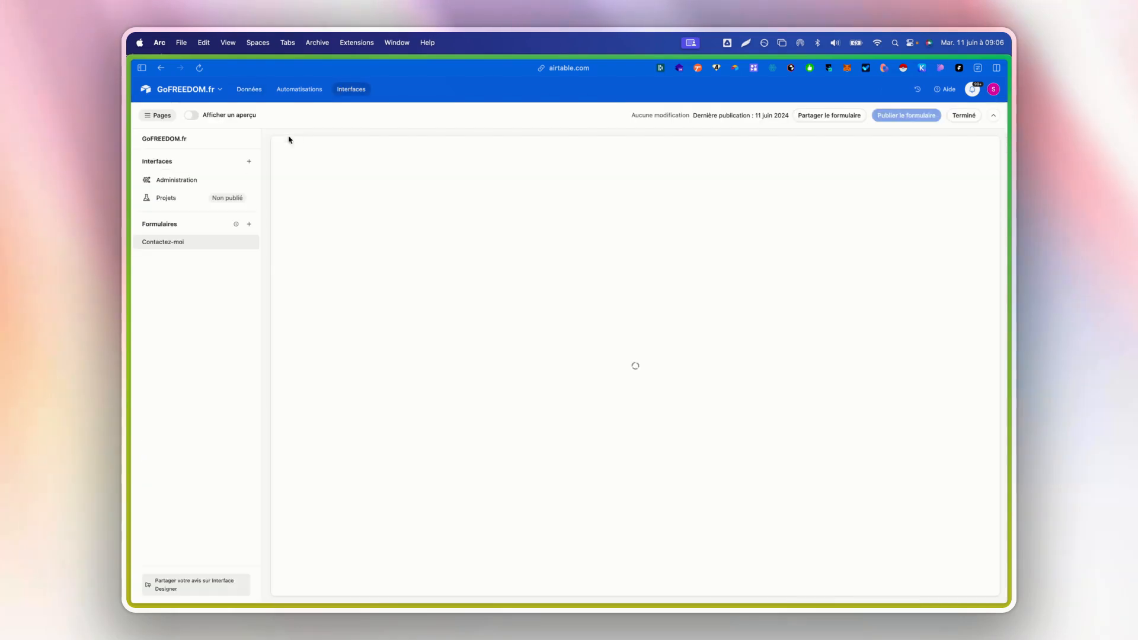
click(249, 90)
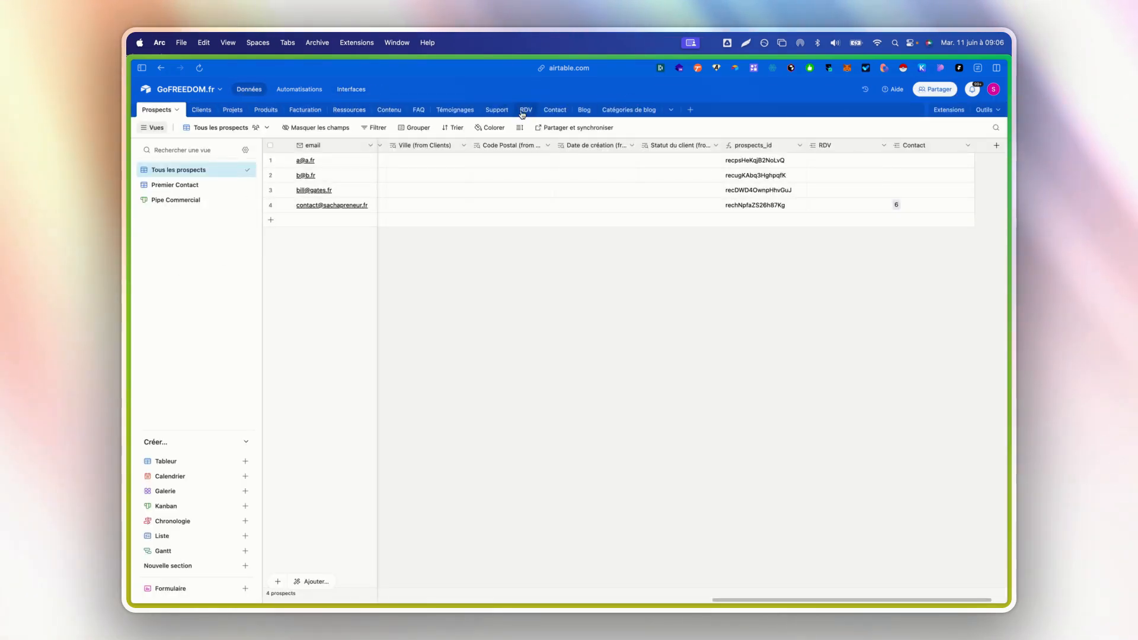
click(549, 110)
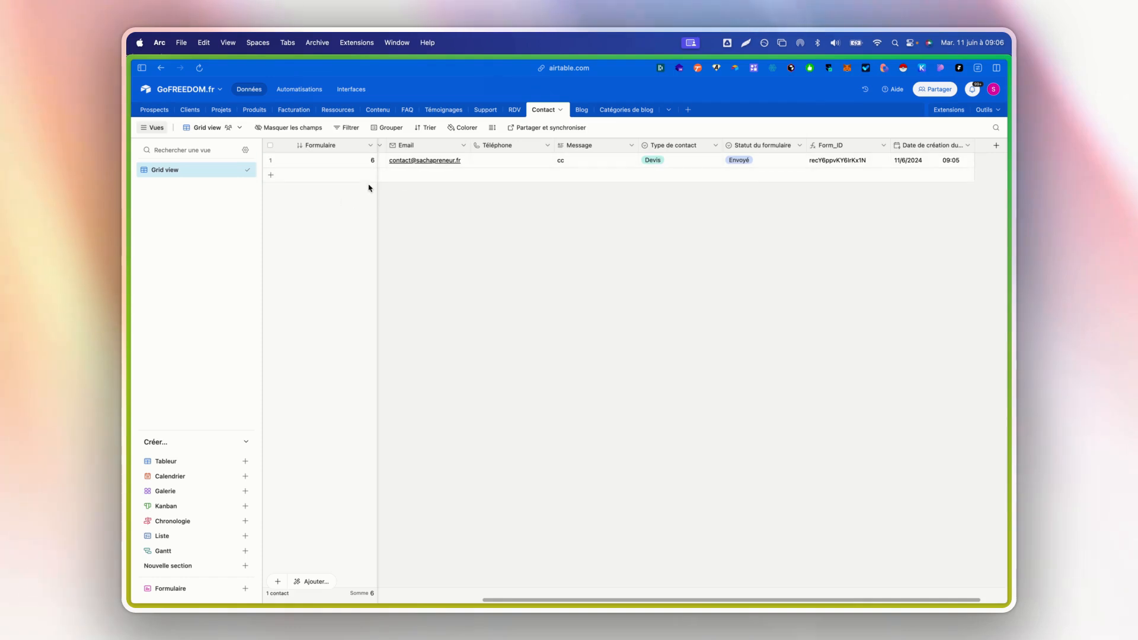
click(169, 112)
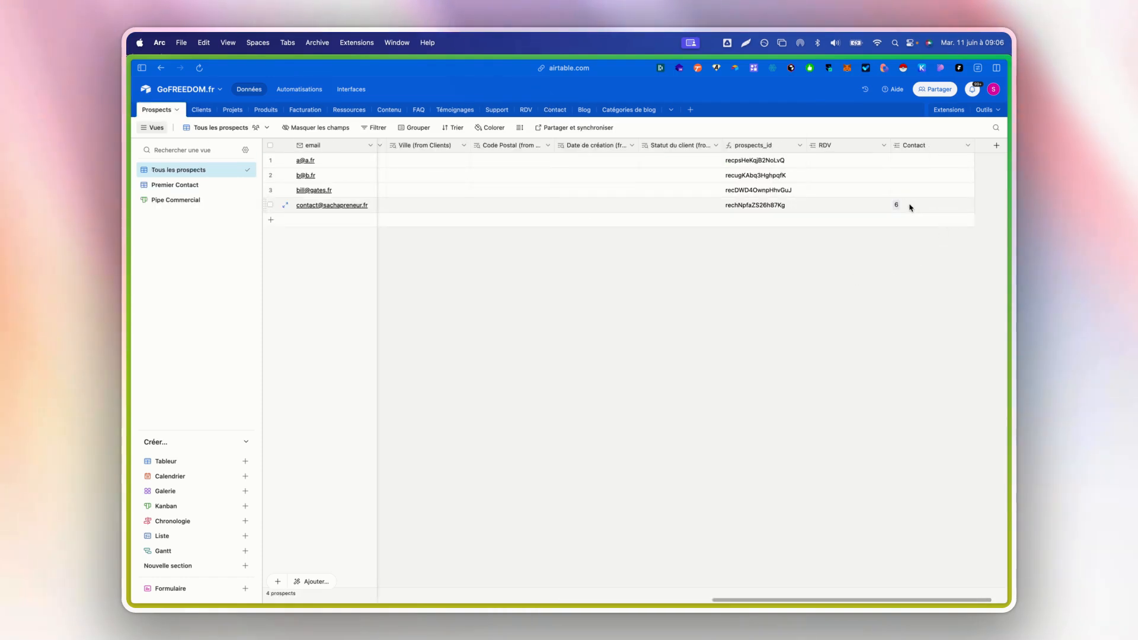
- Open the Contactez-moi form in preview and fill in the same contact's first name, last name and e-mail again
click(351, 89)
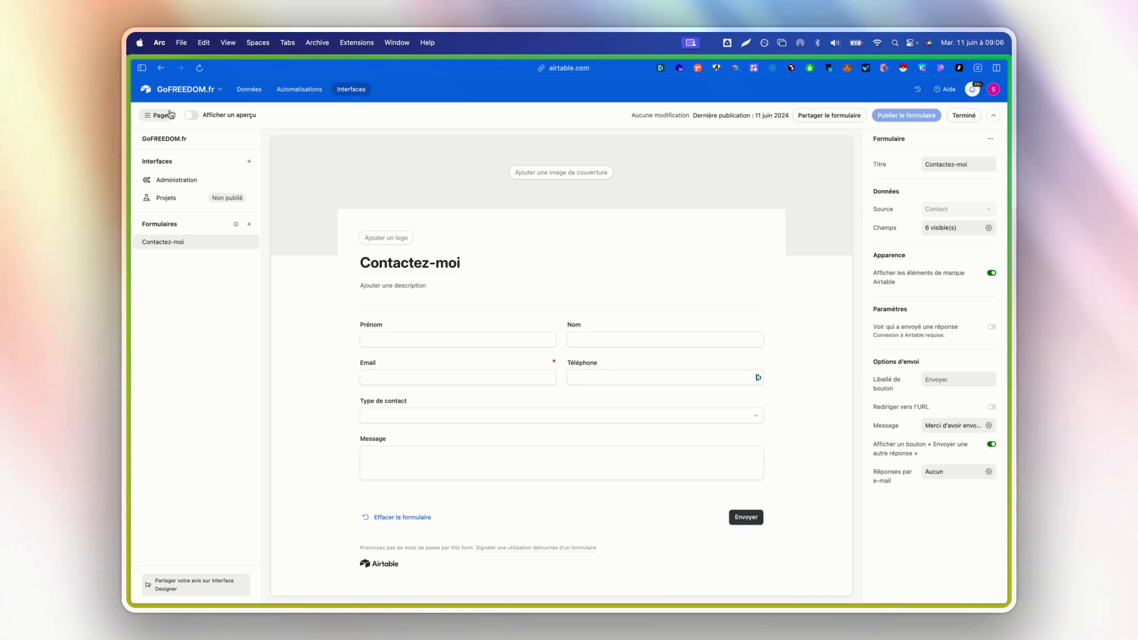
click(191, 115)
click(548, 205)
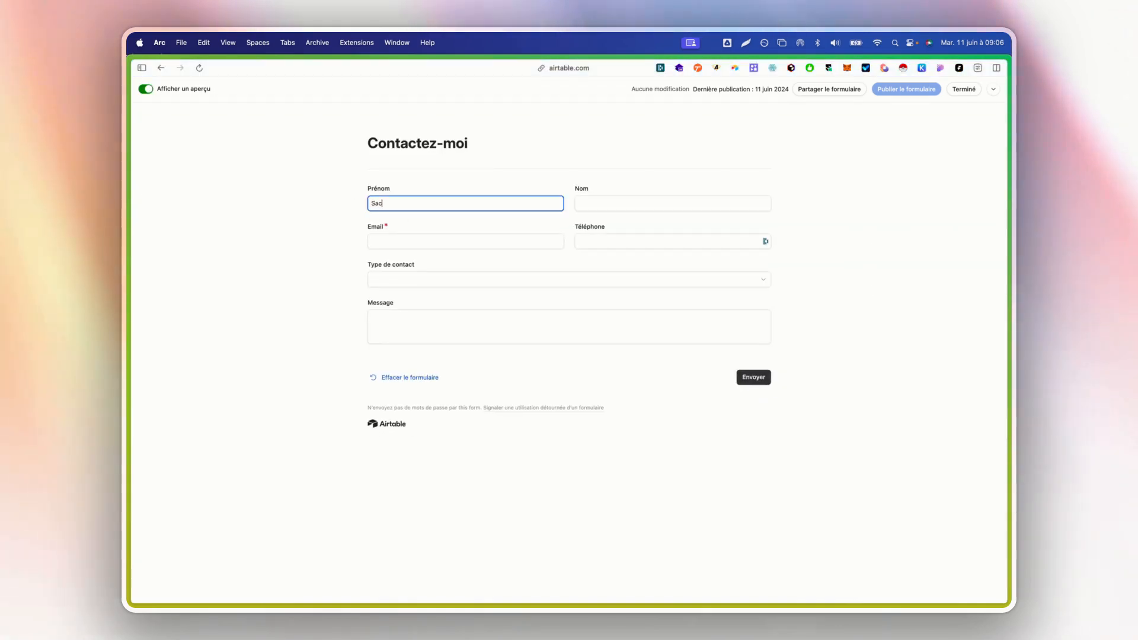
key(Tab)
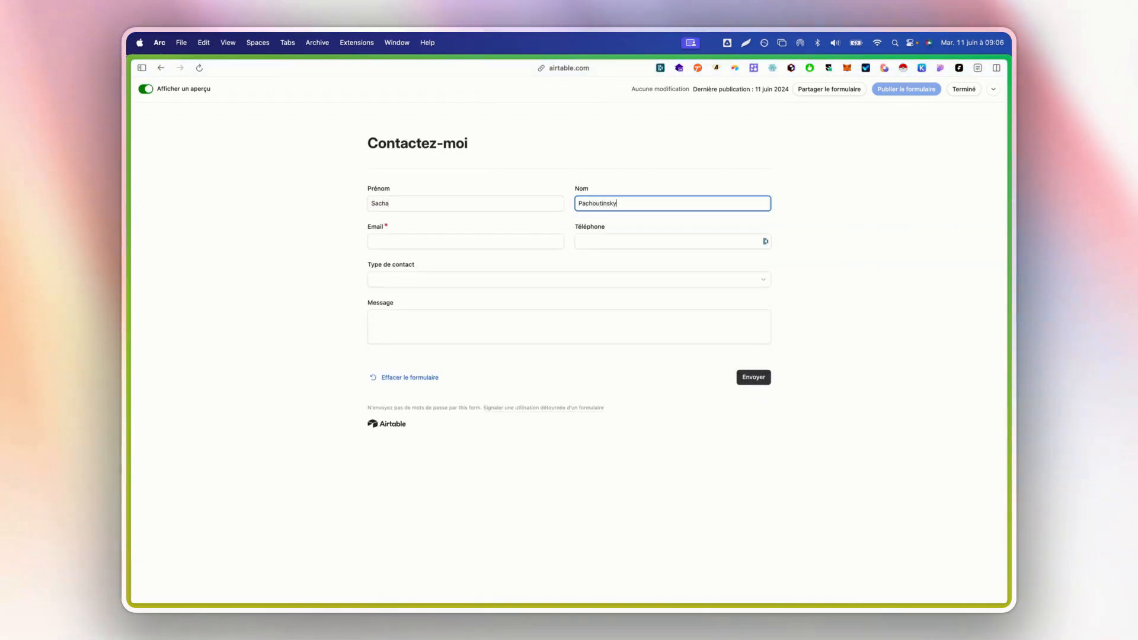
key(Tab)
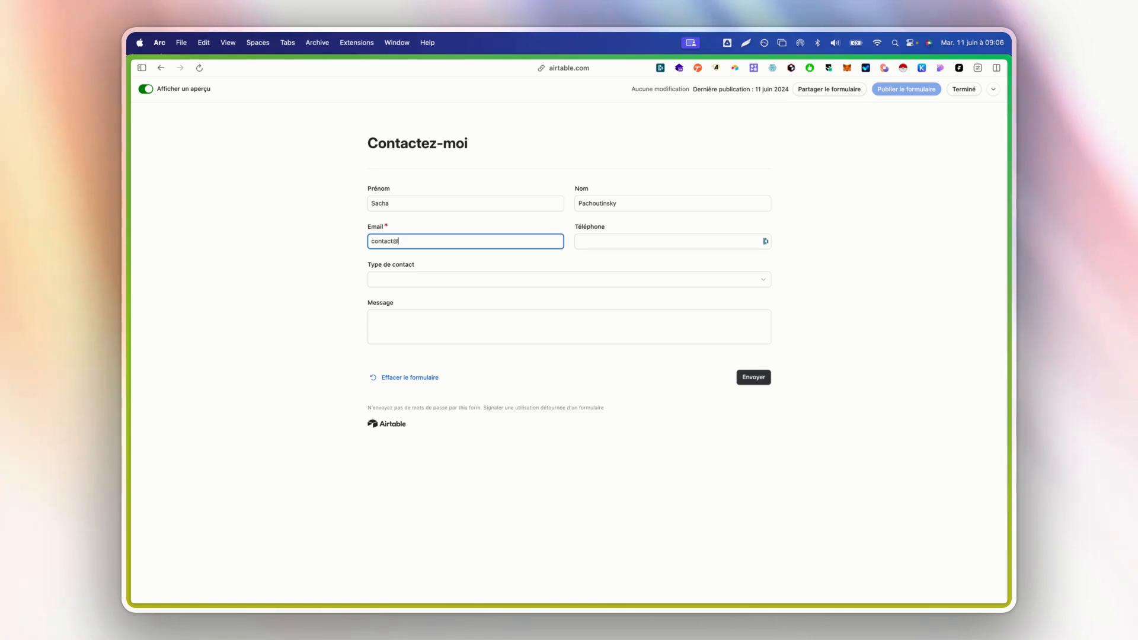
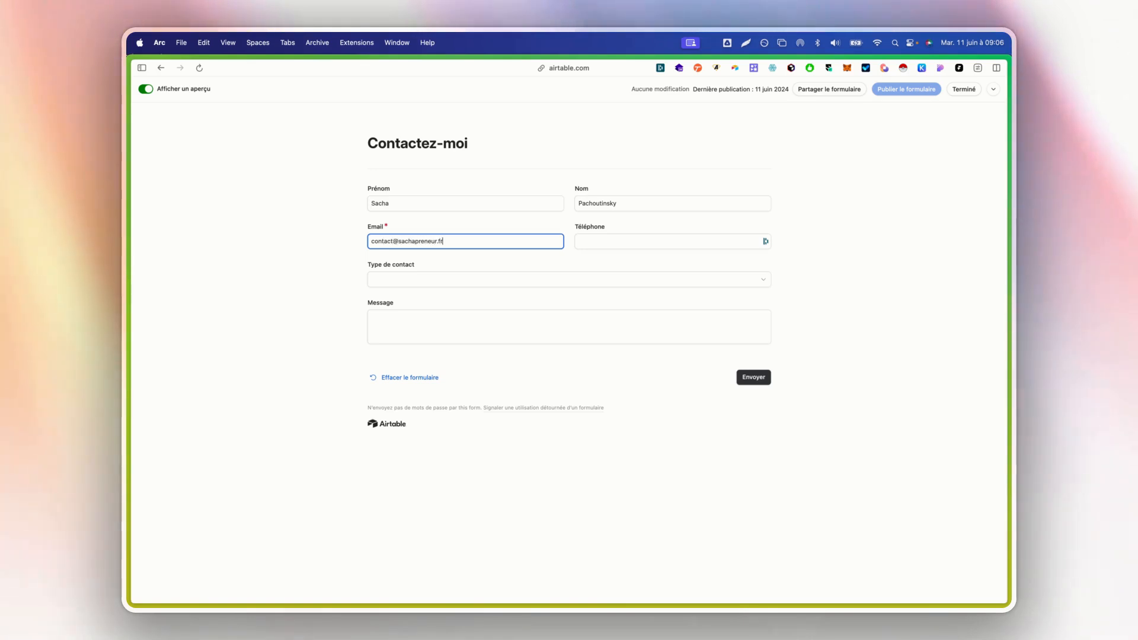
- Choose Partenariat as the form's contact type, enter "cc" as the message and submit the form
click(500, 277)
click(422, 338)
click(486, 329)
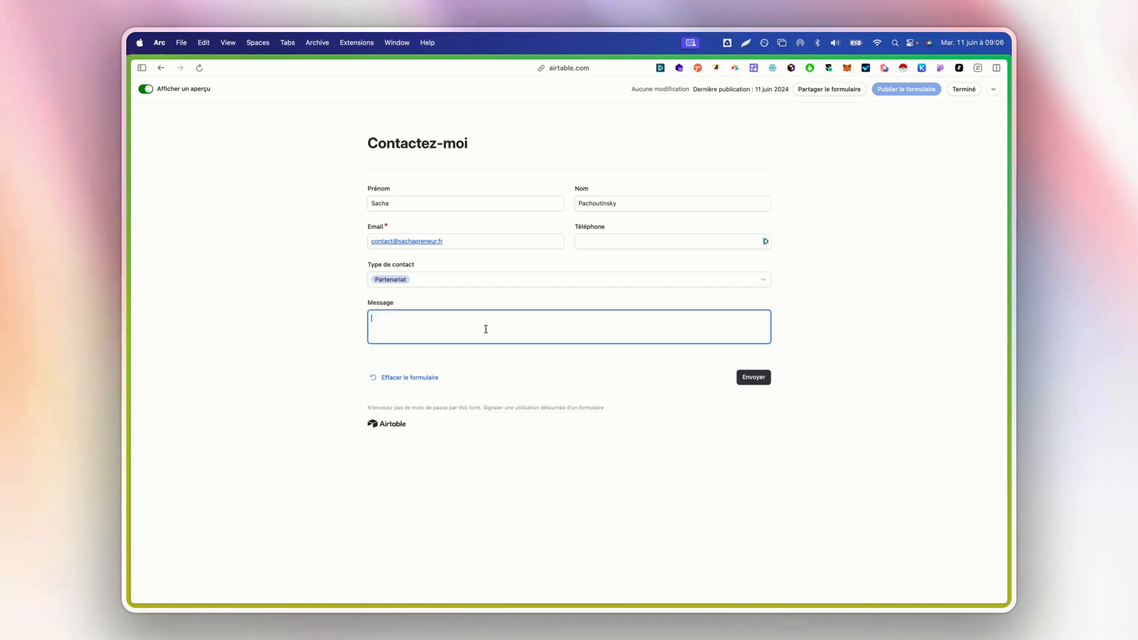
text(cc)
click(753, 378)
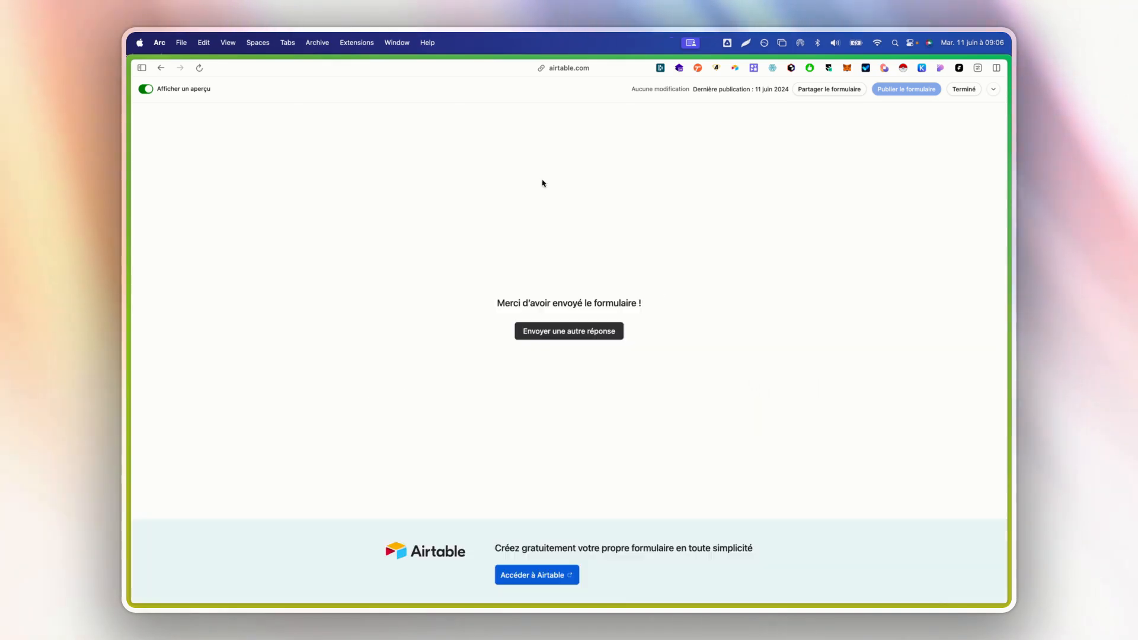
- Check the existing prospect's Contact links in the Prospects table against the submissions in the Contact table
drag(158, 90, 159, 98)
click(147, 90)
click(249, 90)
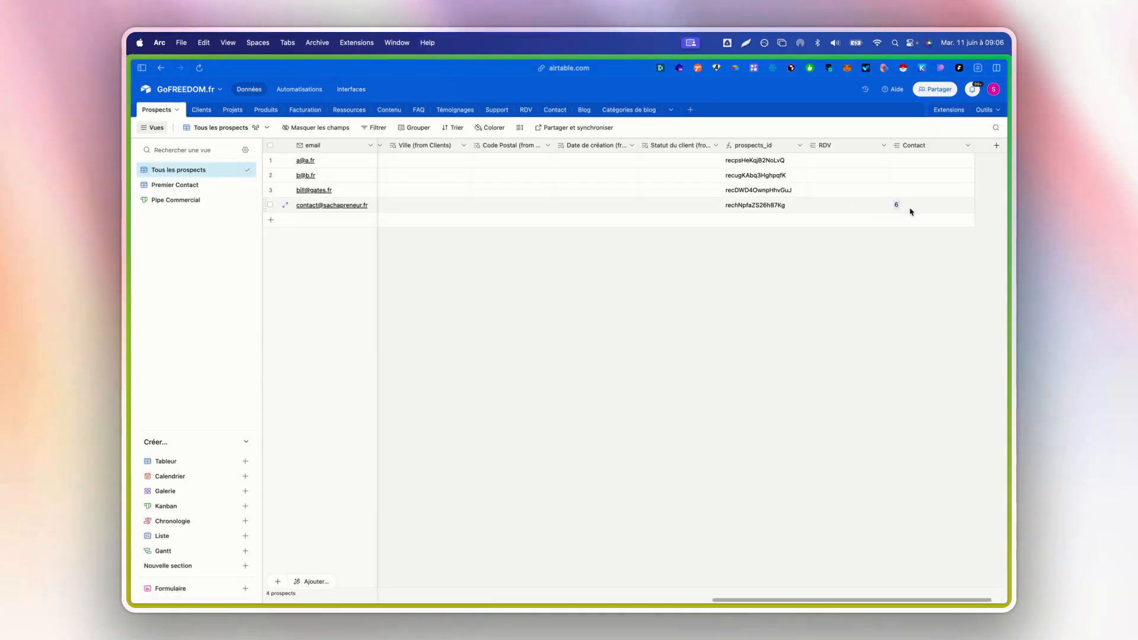
click(903, 203)
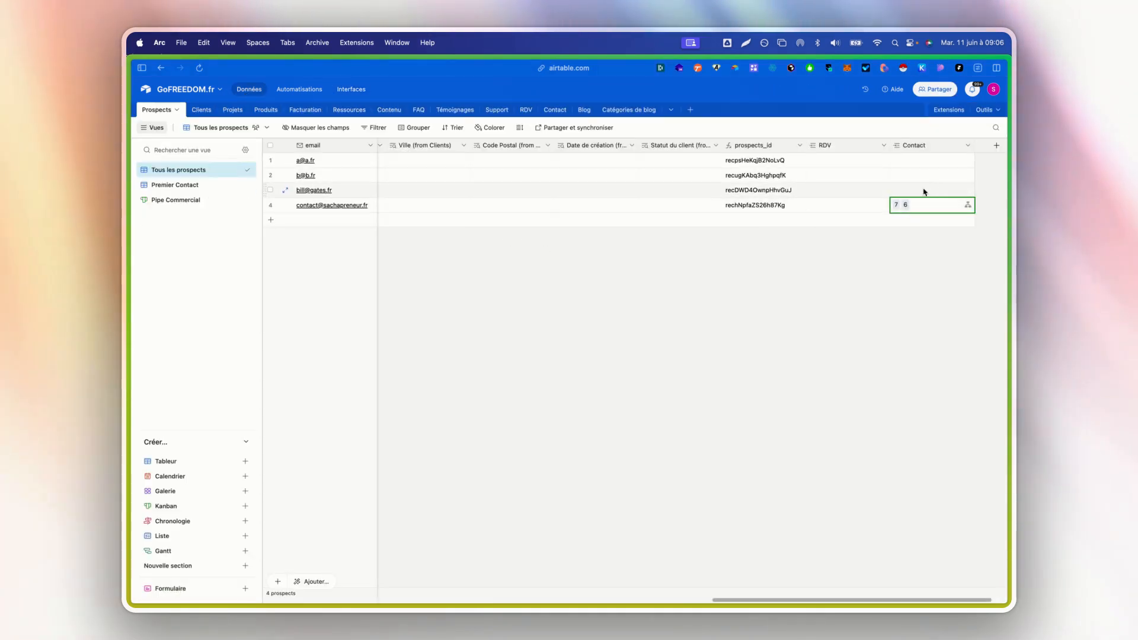
click(526, 110)
click(543, 110)
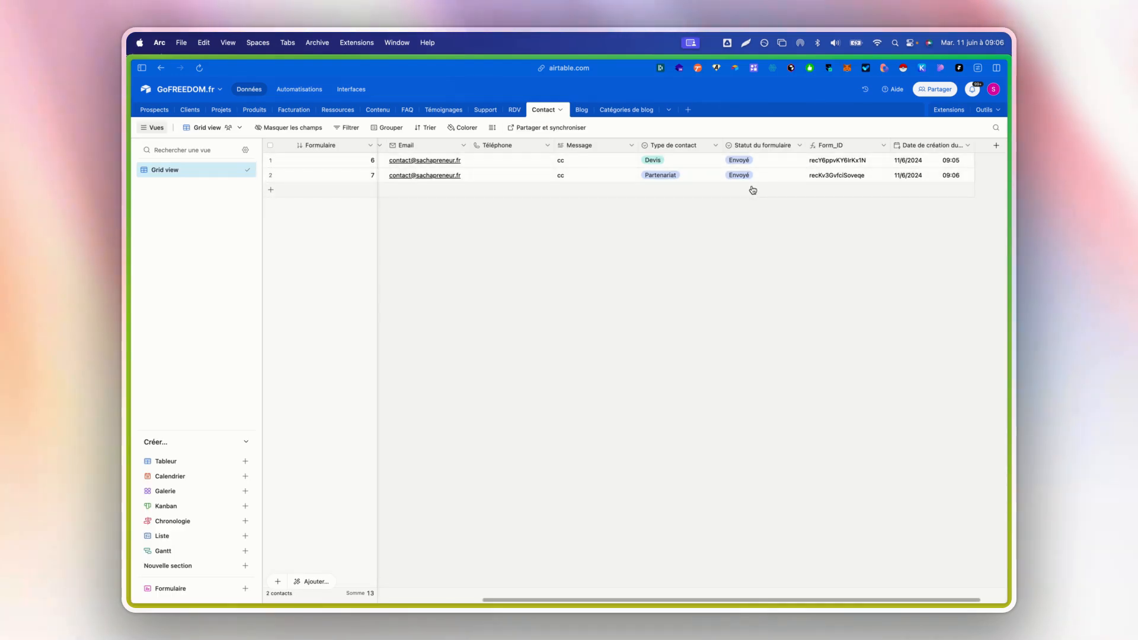
scroll(751, 189, left, 5)
scroll(657, 195, right, 5)
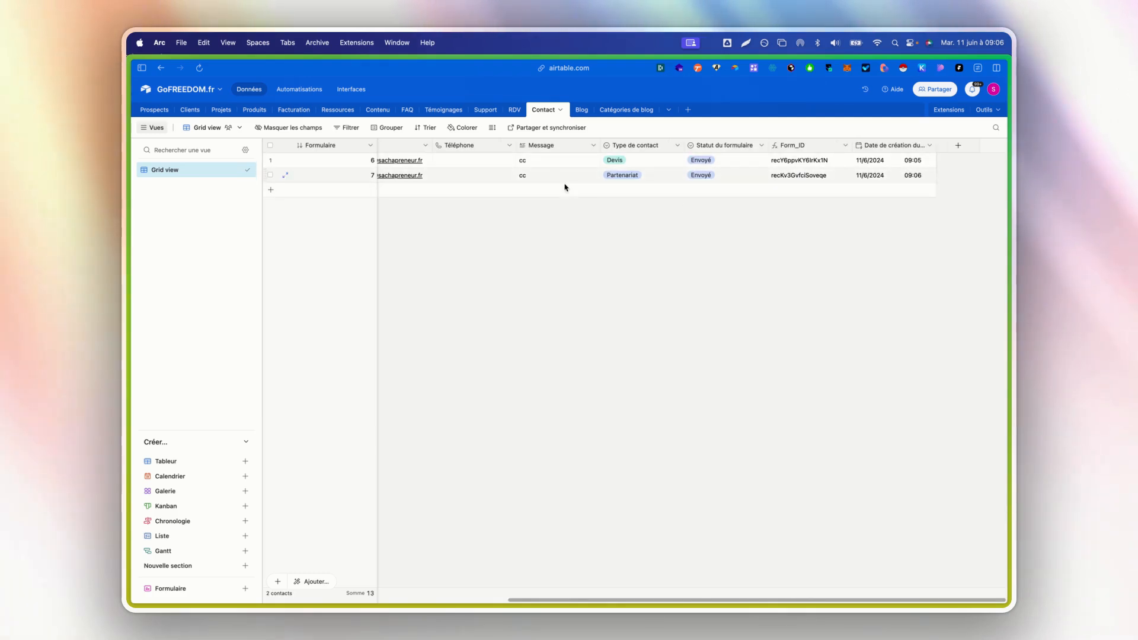
click(156, 110)
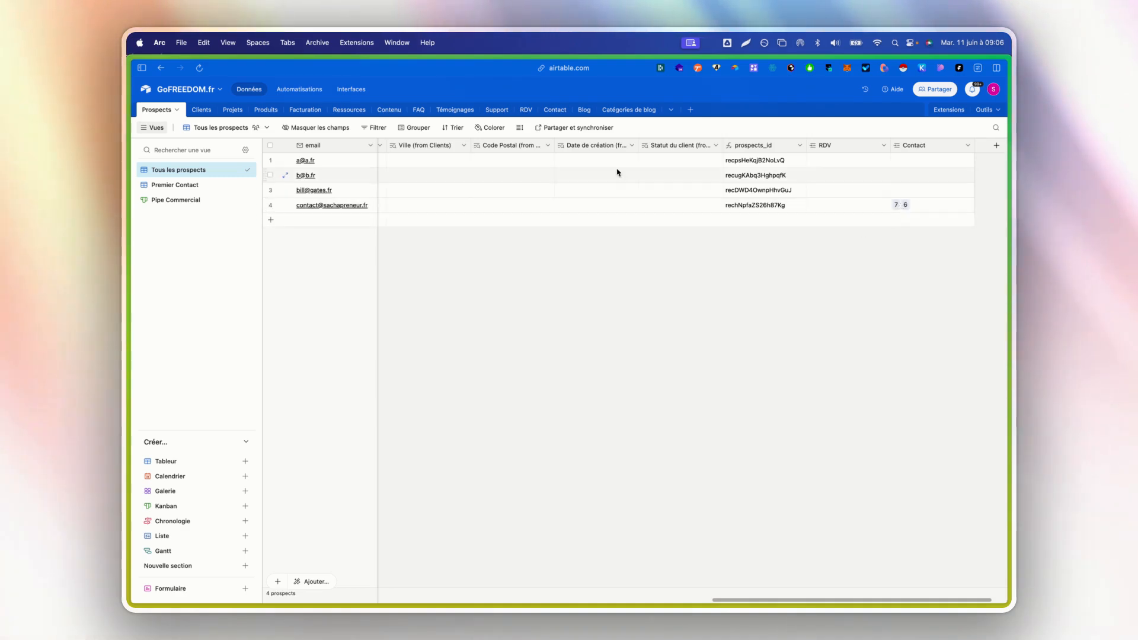
- Review the Si le prospect existe search action in the new-prospect automation, including its Prospects table and e-mail condition with the Email token
click(299, 89)
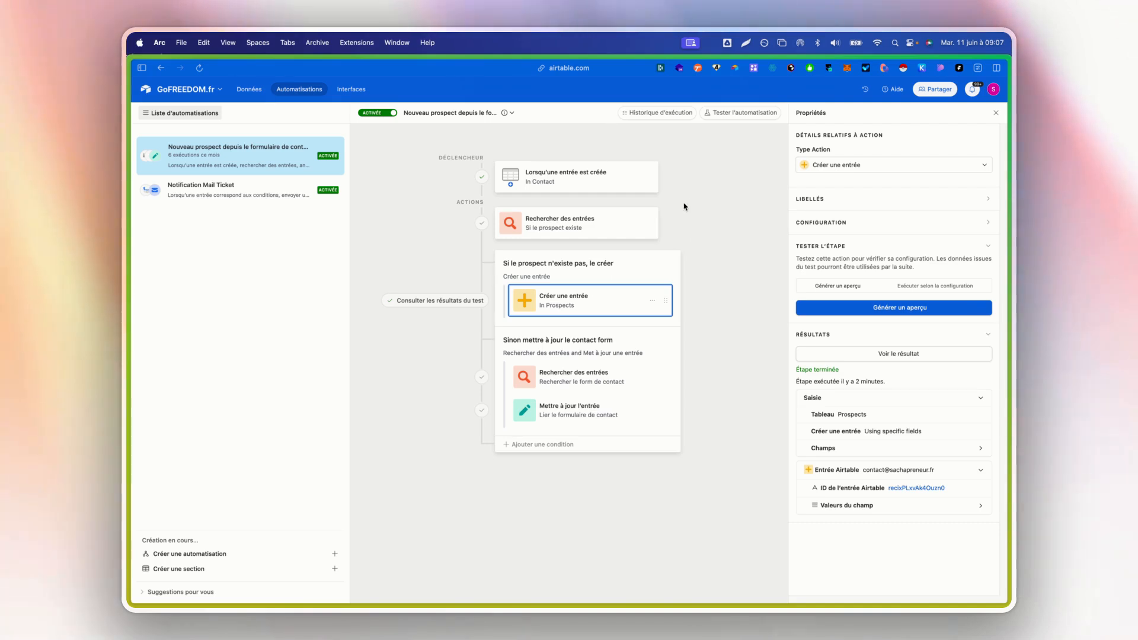
click(590, 224)
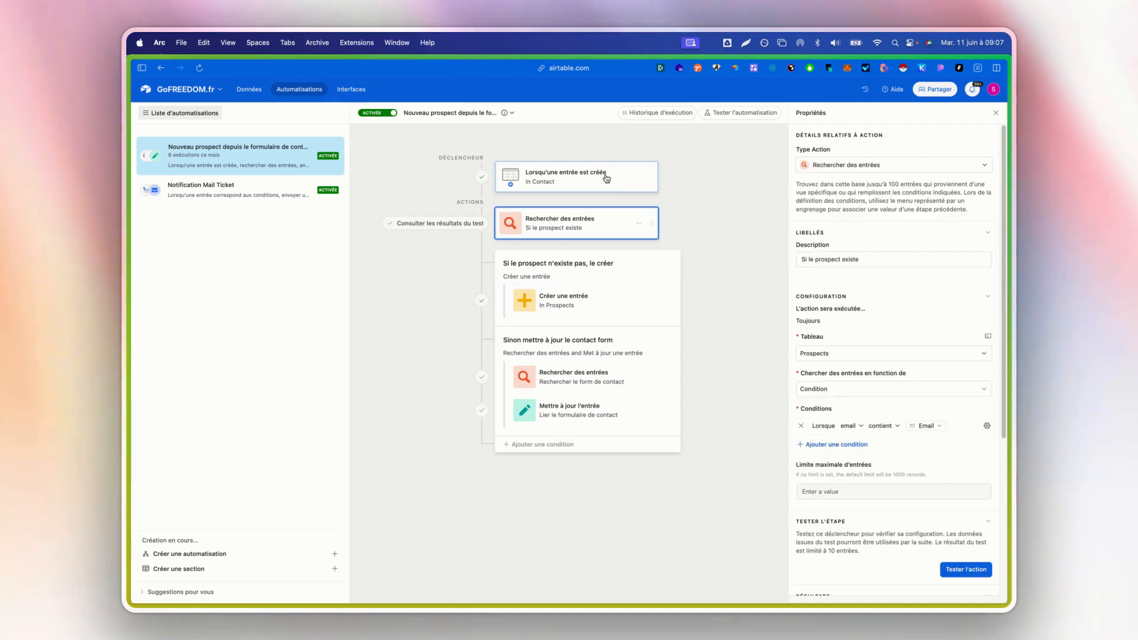
click(576, 205)
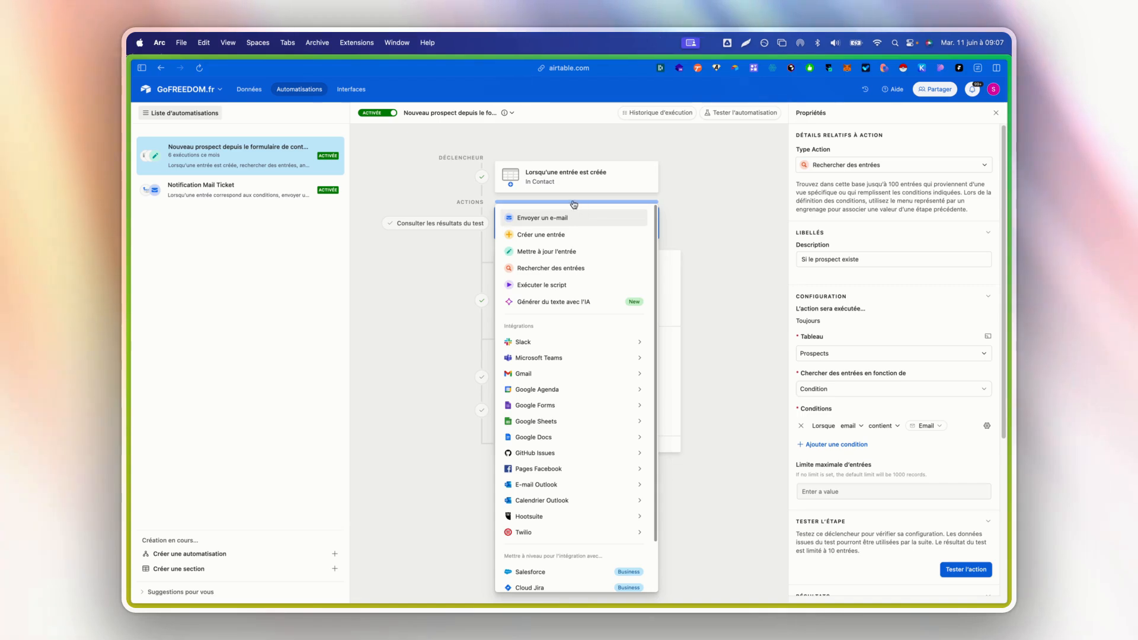
click(723, 228)
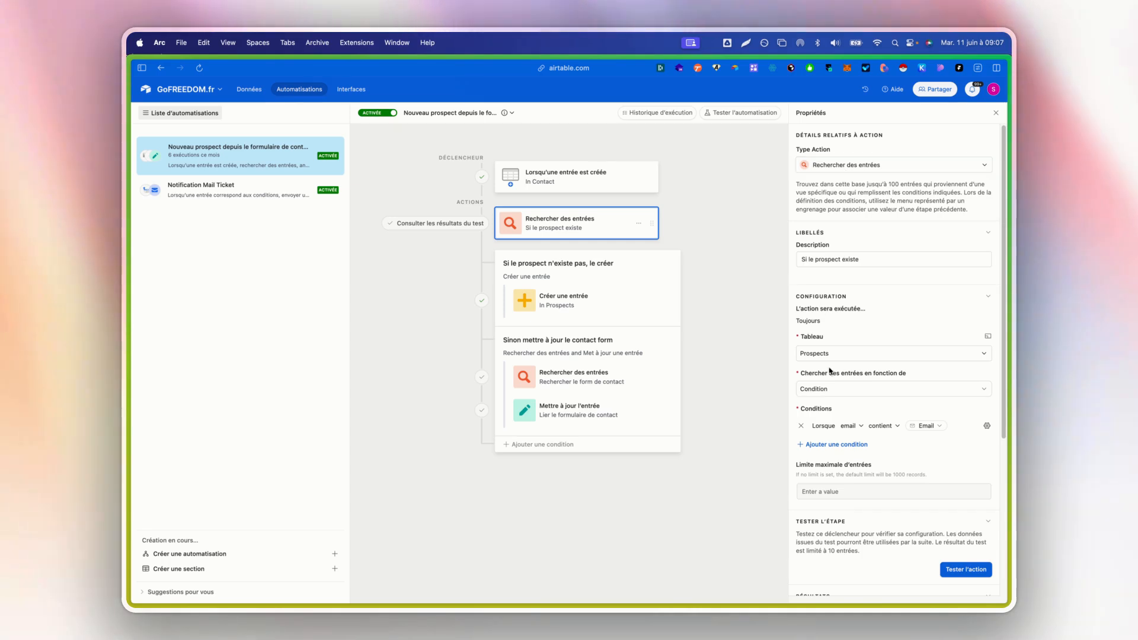
scroll(836, 350, down, 2)
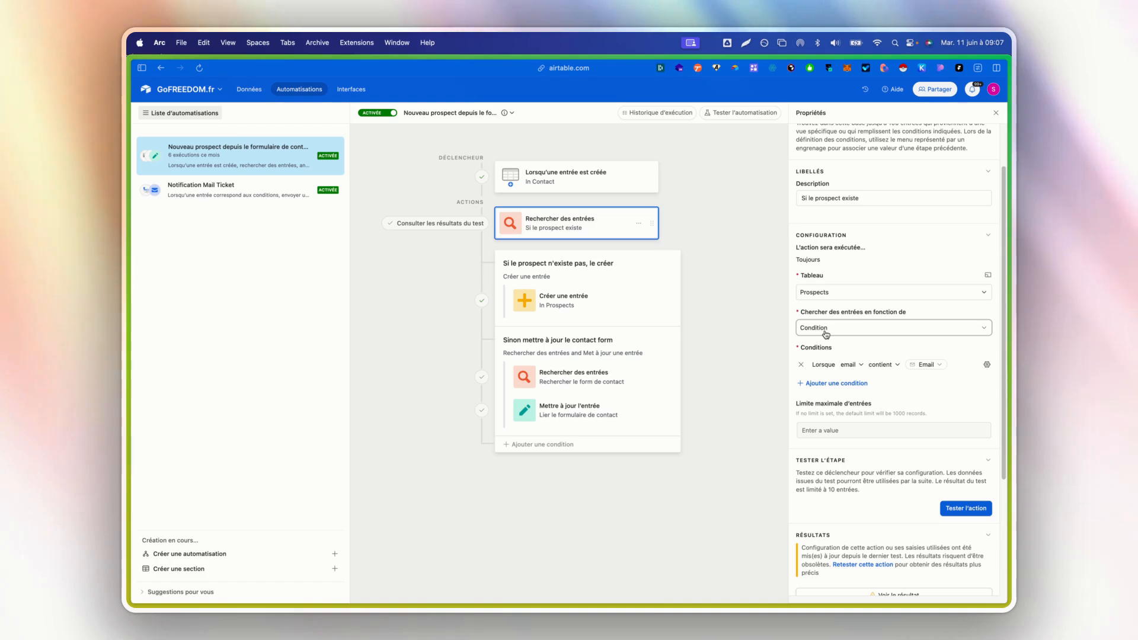
click(847, 365)
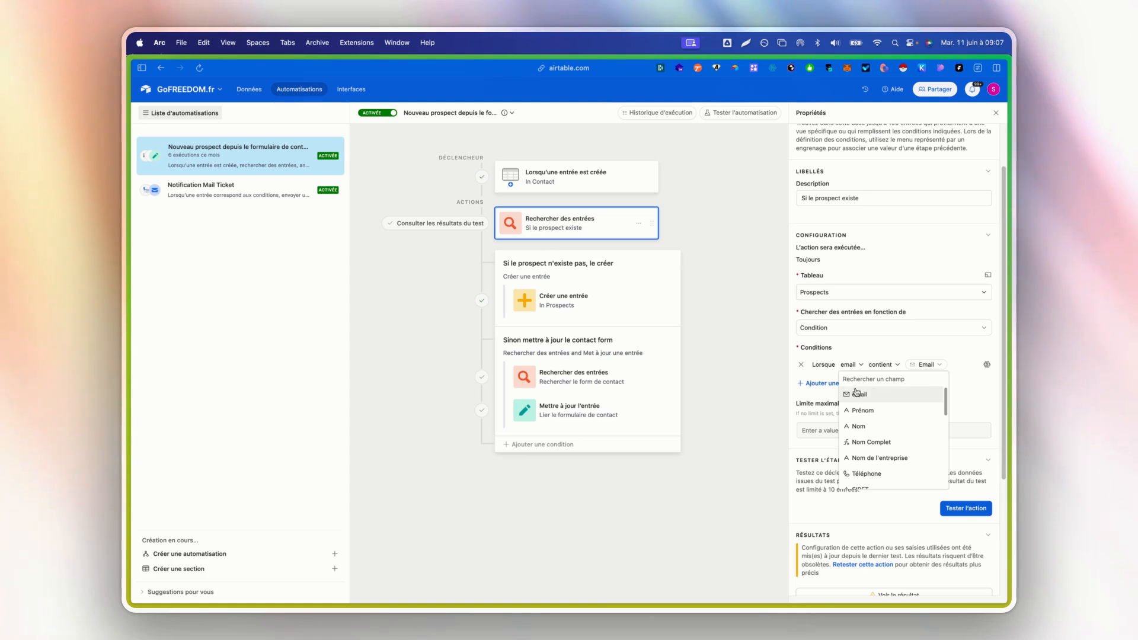
click(861, 366)
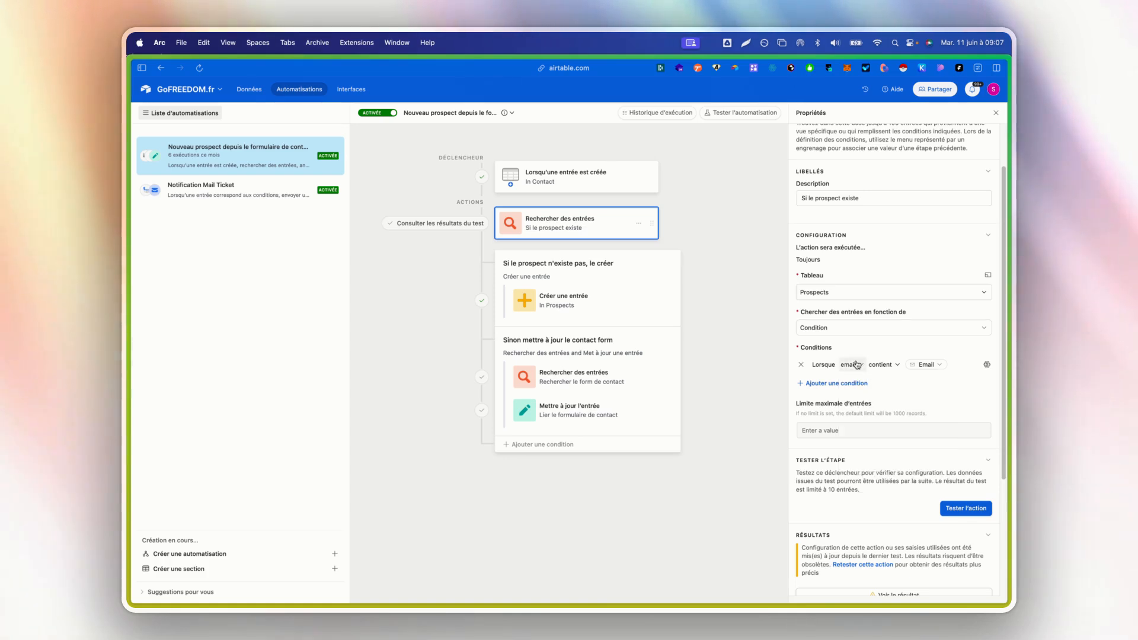
click(926, 365)
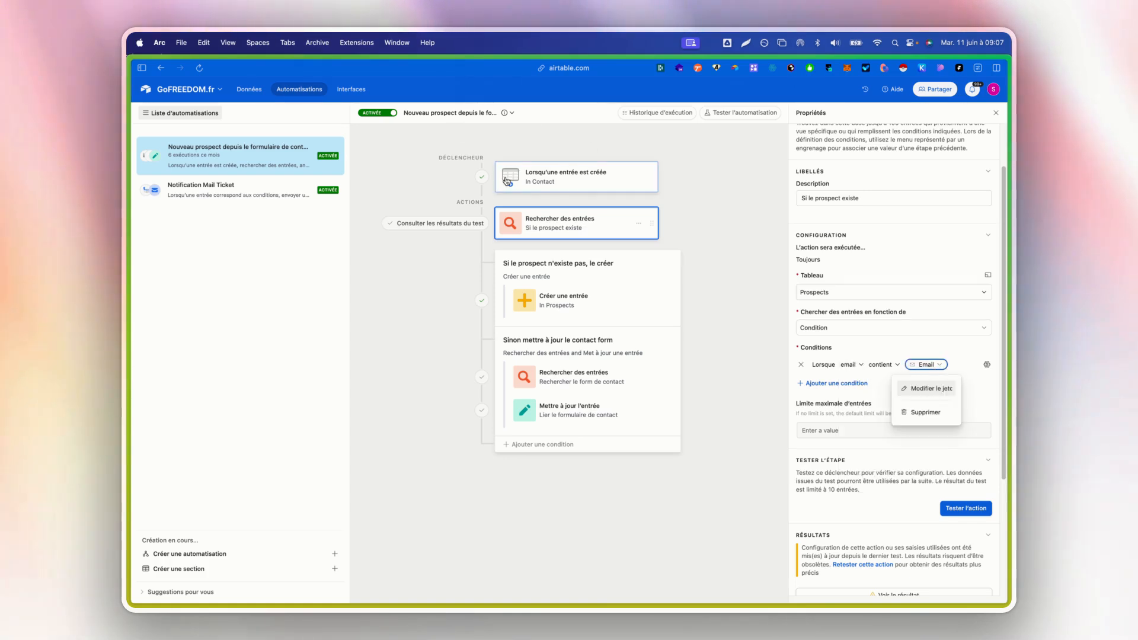
click(924, 389)
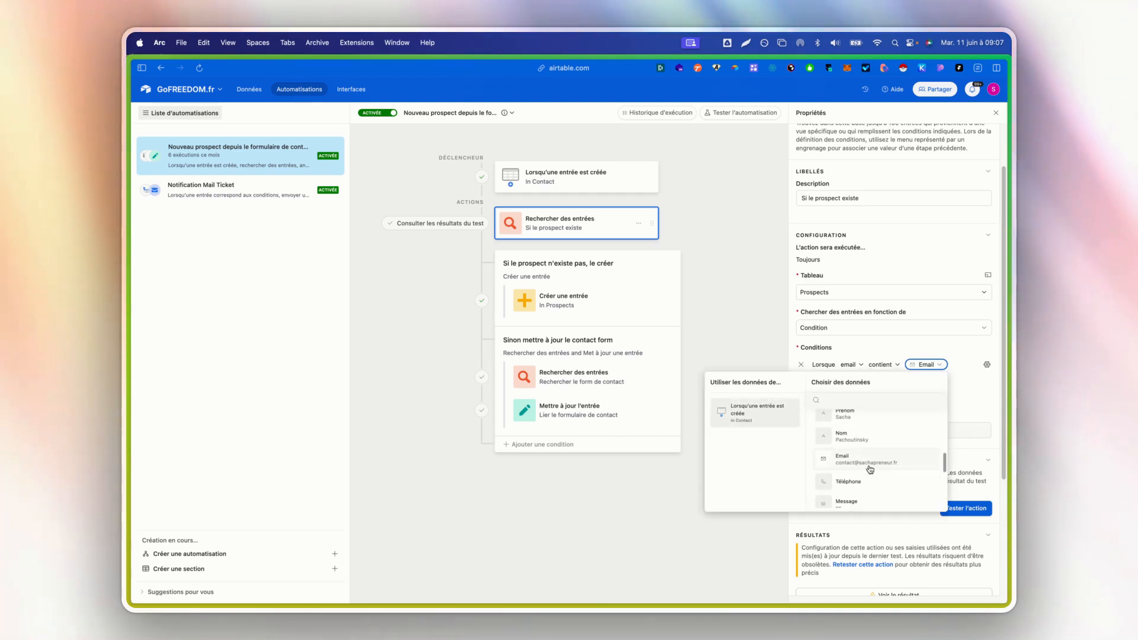
click(912, 357)
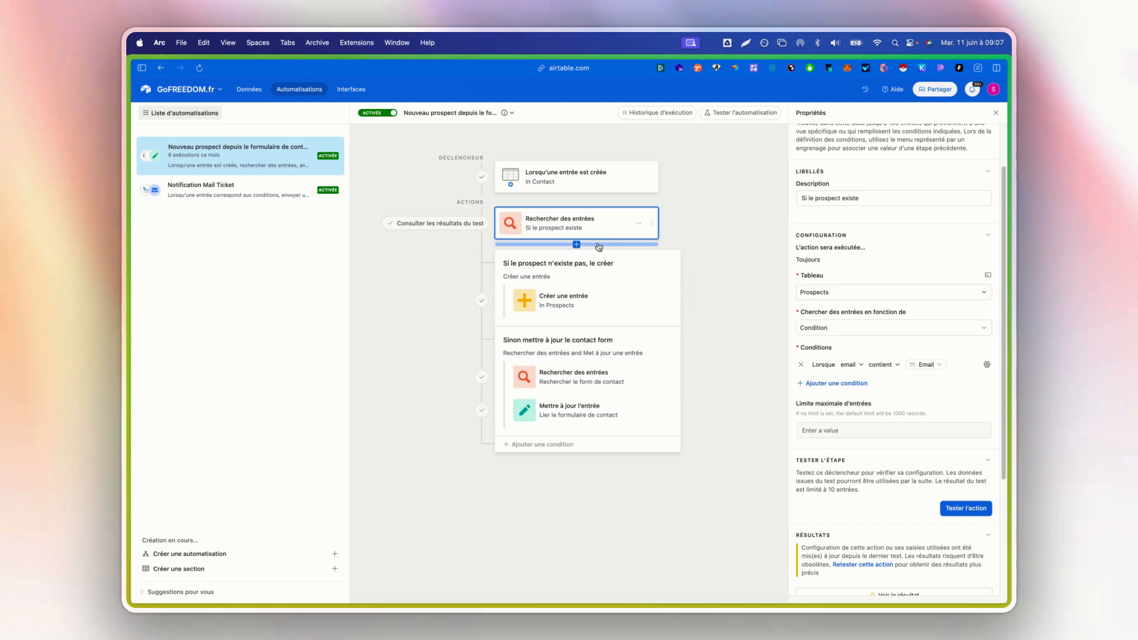
- Look at the actions that can follow the prospect search and the conditions of the Si le prospect n'existe pas, le créer group
click(578, 243)
mouse_move(626, 436)
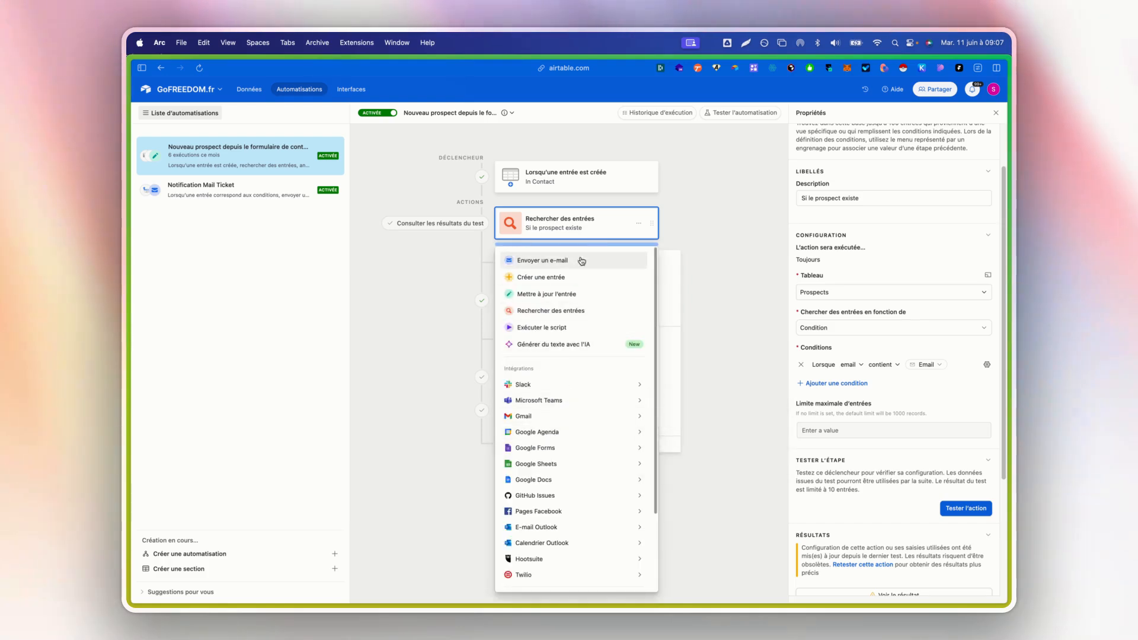
click(698, 277)
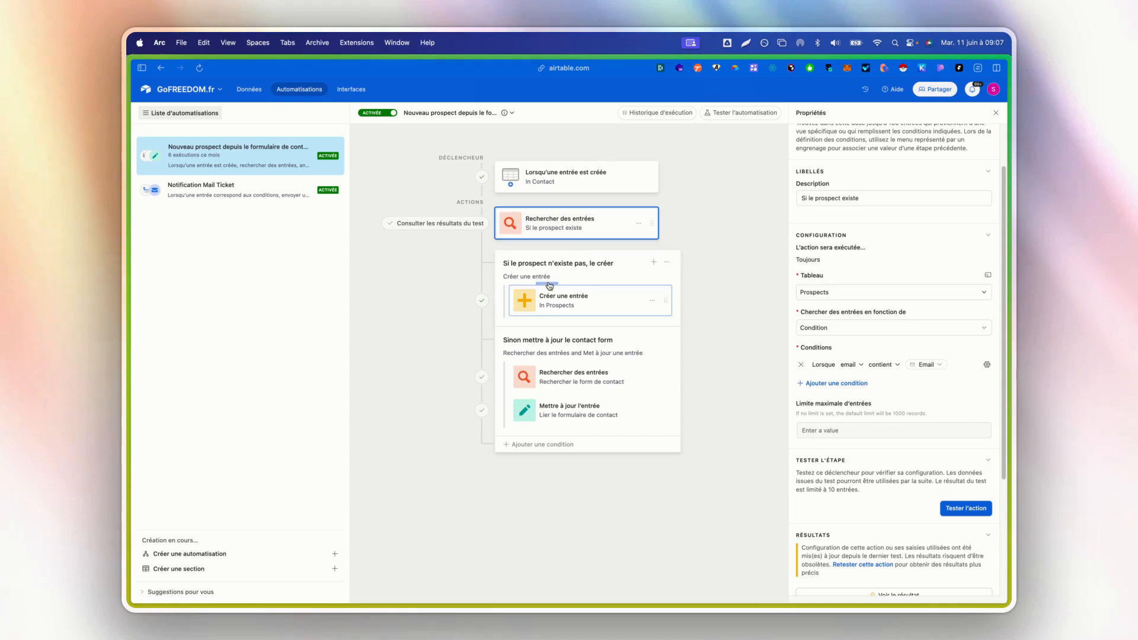
click(558, 276)
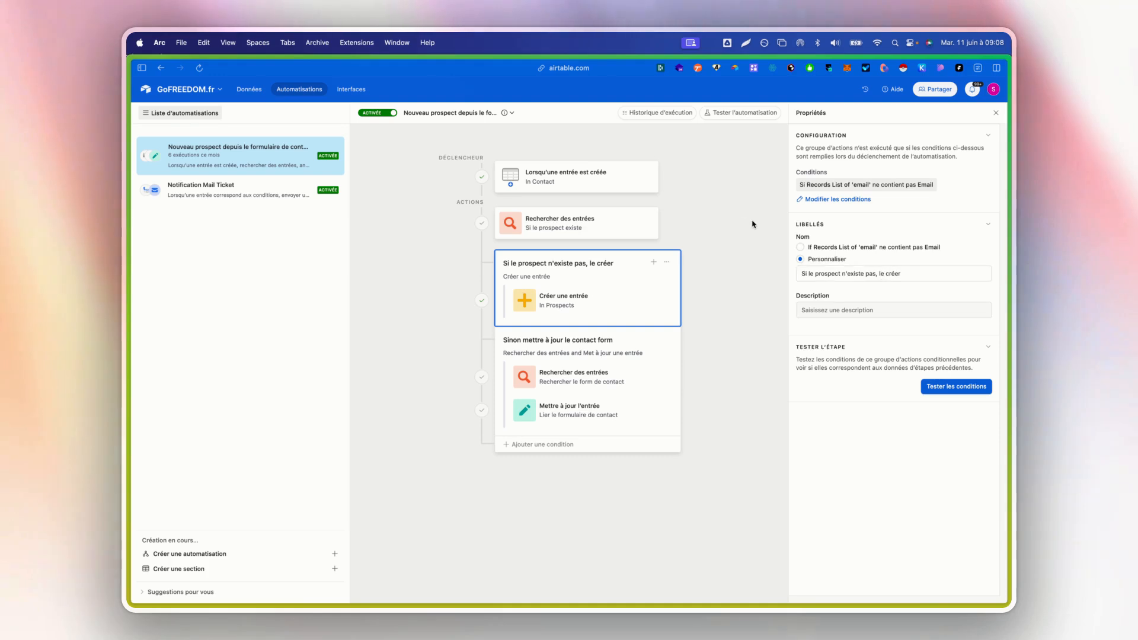
- Review the field mappings of the Créer une entrée action in Prospects, including the data source of the Contact field's record ID token
click(558, 307)
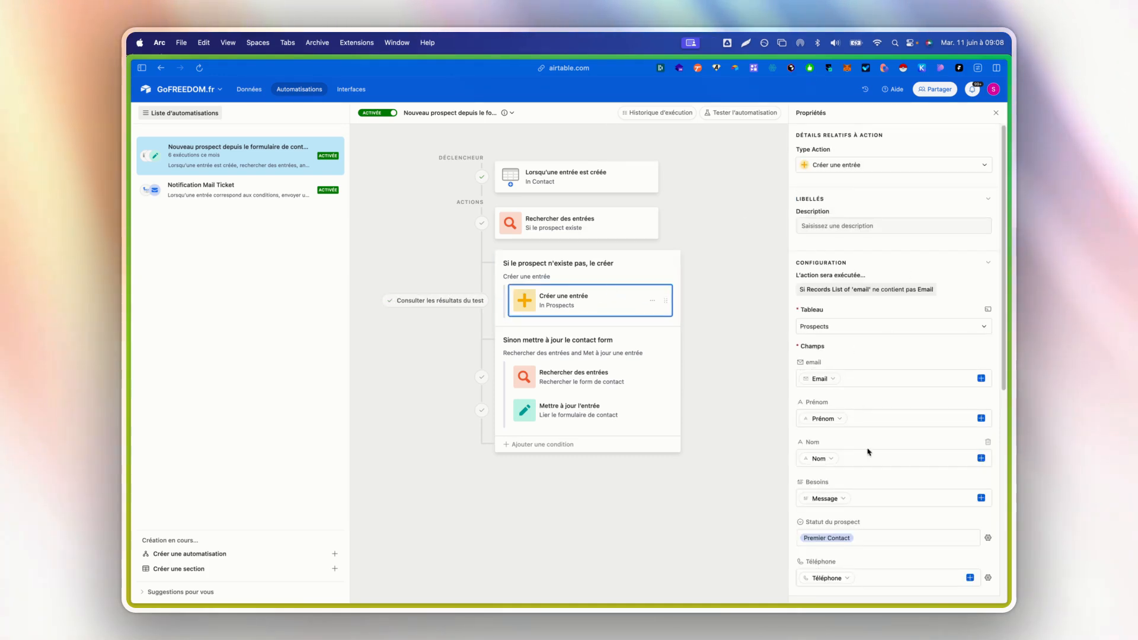
scroll(876, 376, down, 5)
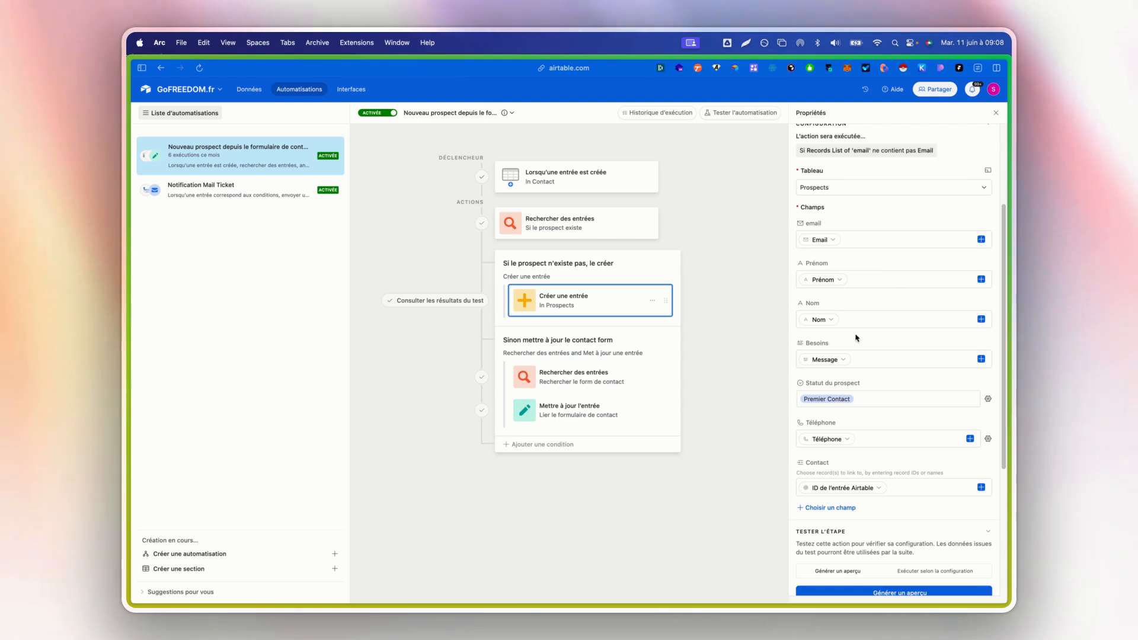
scroll(862, 329, down, 1)
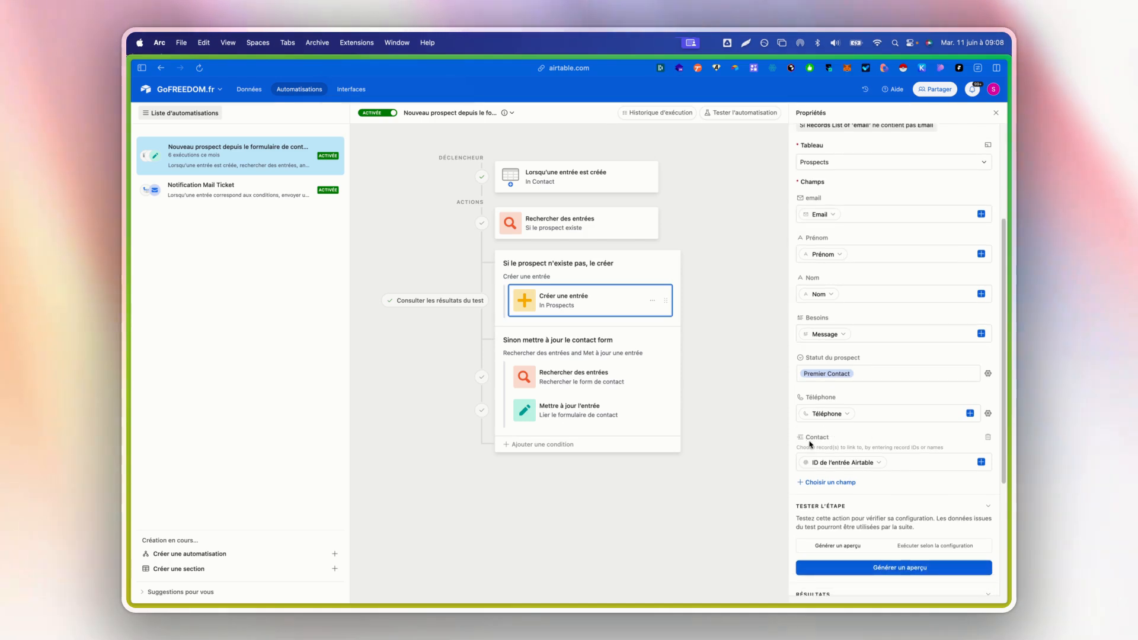
click(861, 463)
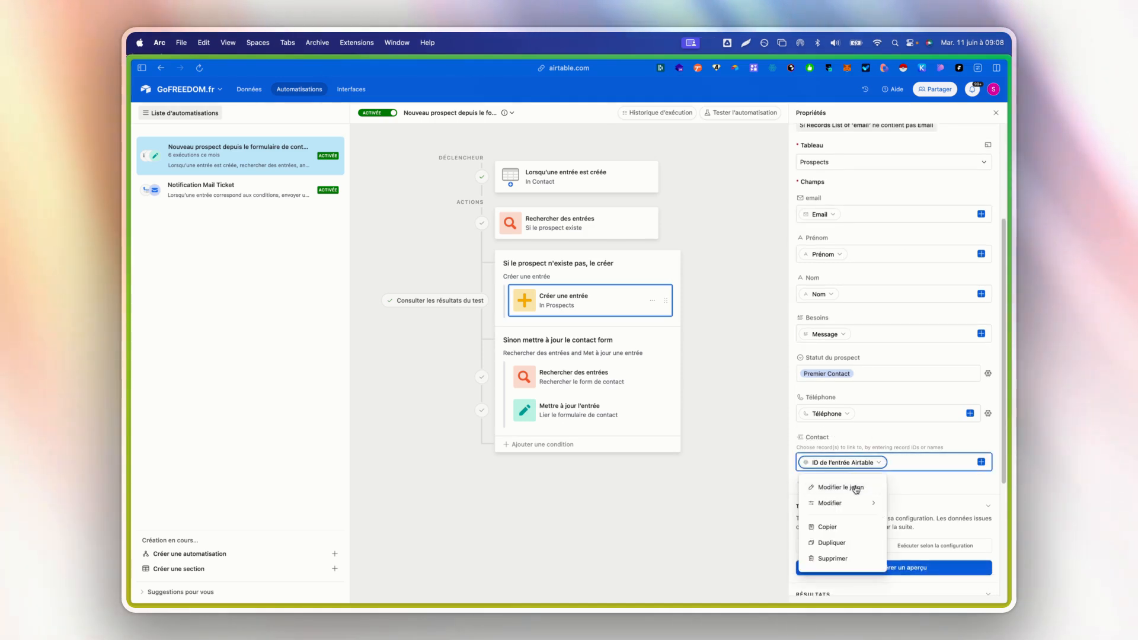
click(856, 488)
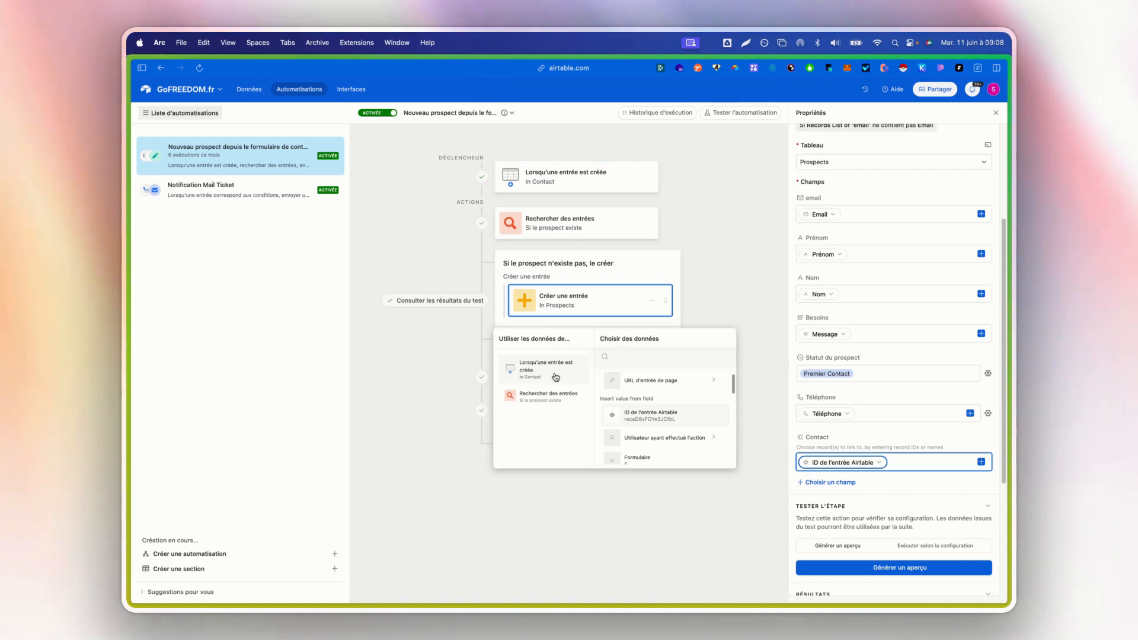
click(754, 301)
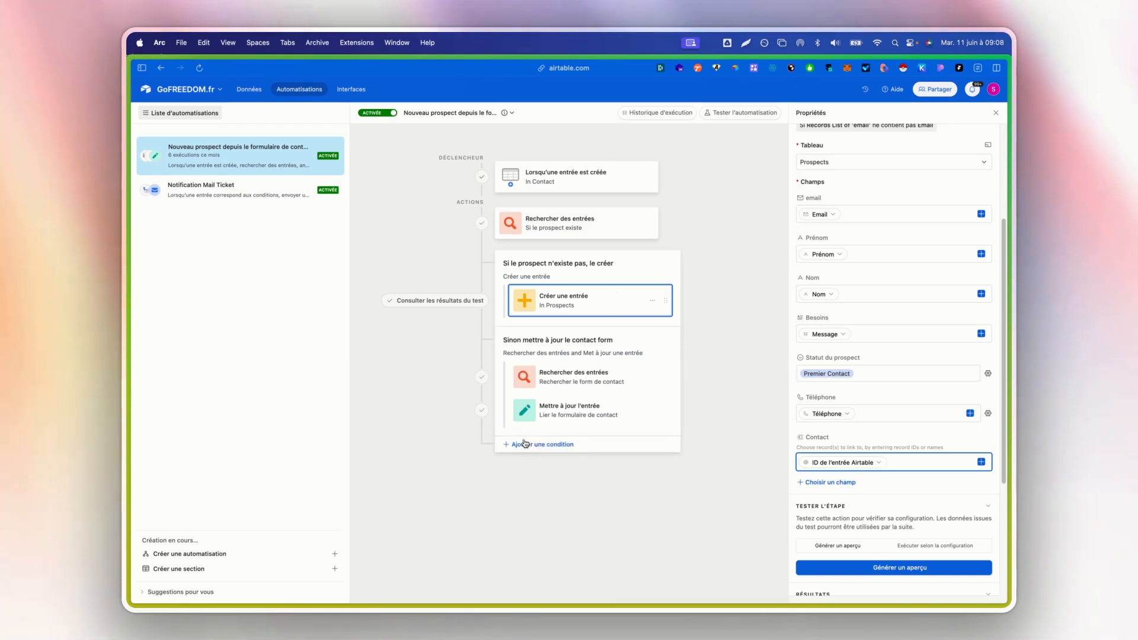
- Review the condition of the Sinon mettre à jour le contact form group, including the data source of its List of 'email' token
click(546, 340)
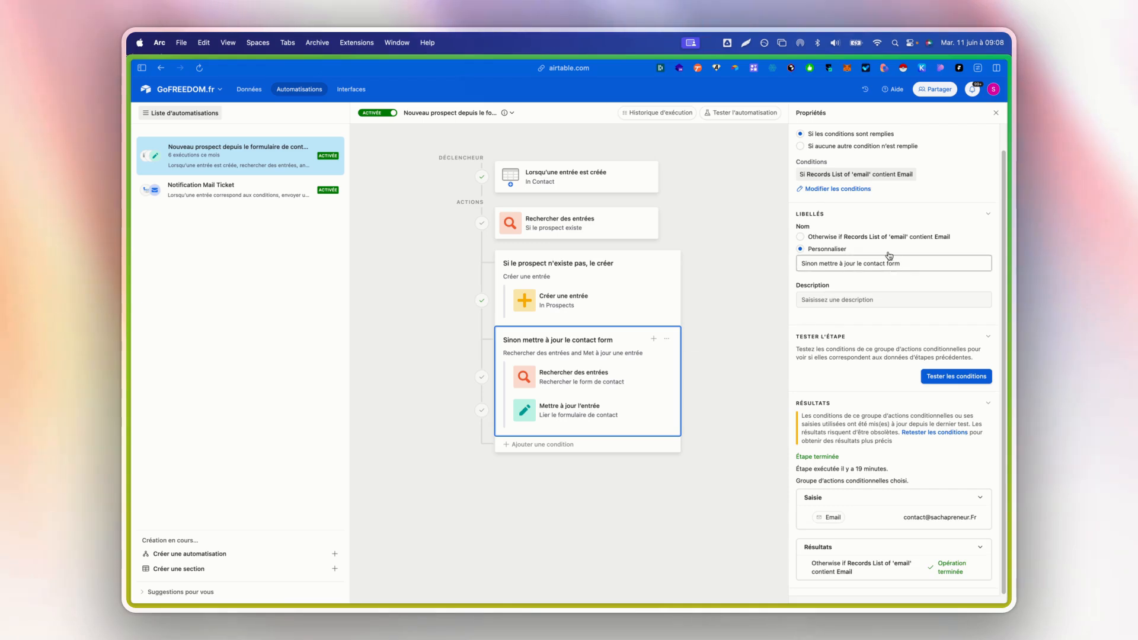
scroll(857, 237, up, 1)
click(849, 216)
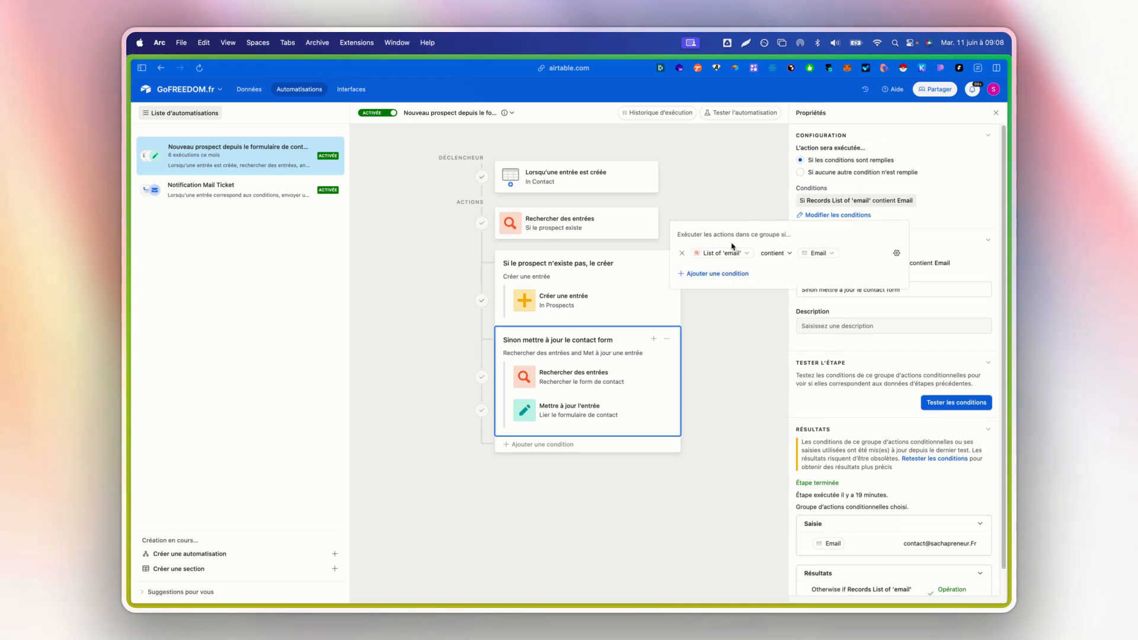
click(724, 258)
click(722, 276)
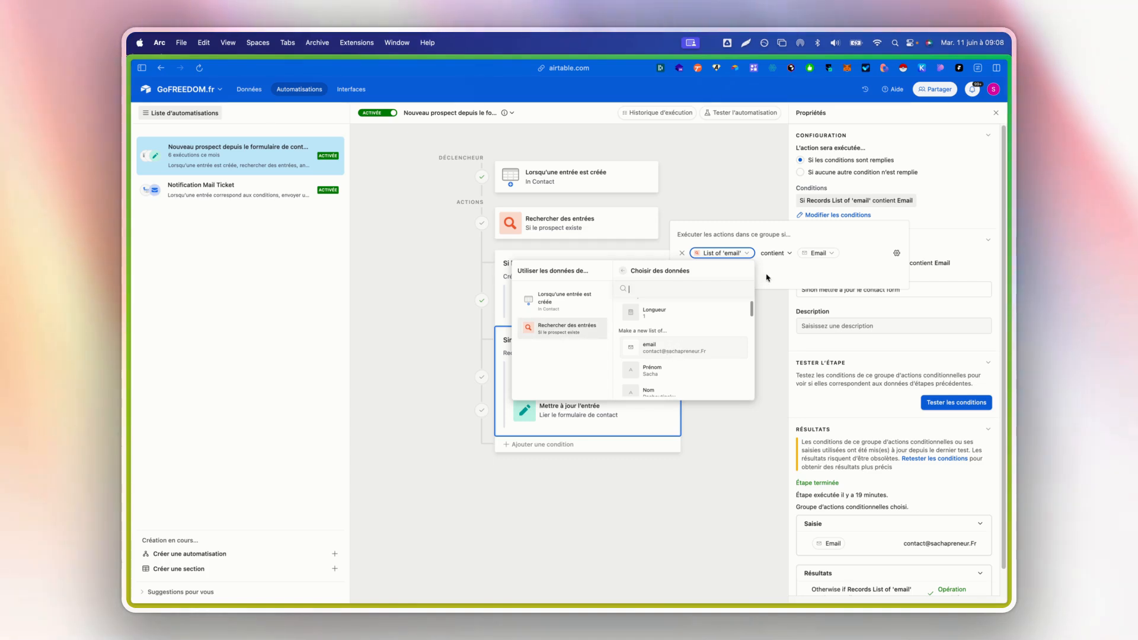
click(847, 268)
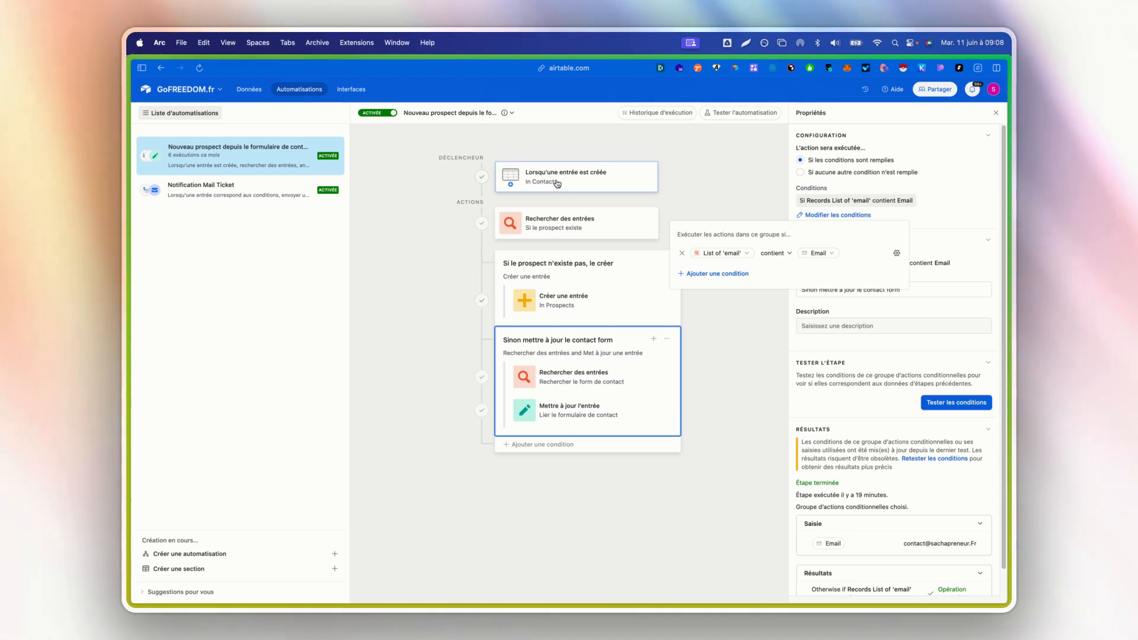
- Review the Rechercher le form de contact search action, including its Contact table, Email condition and the source of the Email token
click(590, 373)
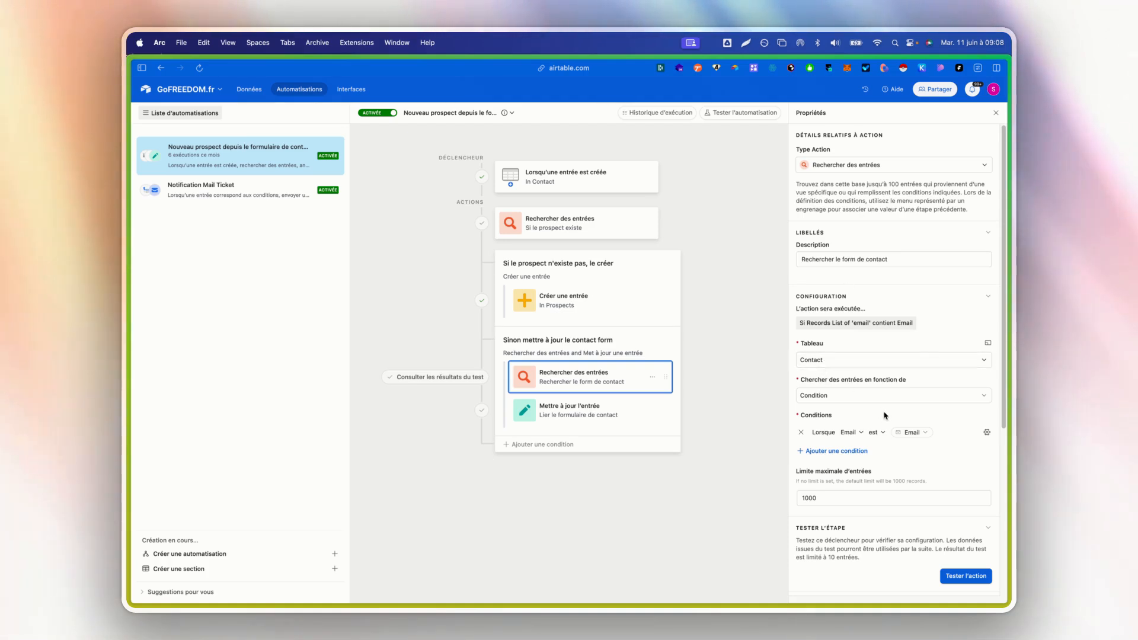
scroll(881, 415, down, 3)
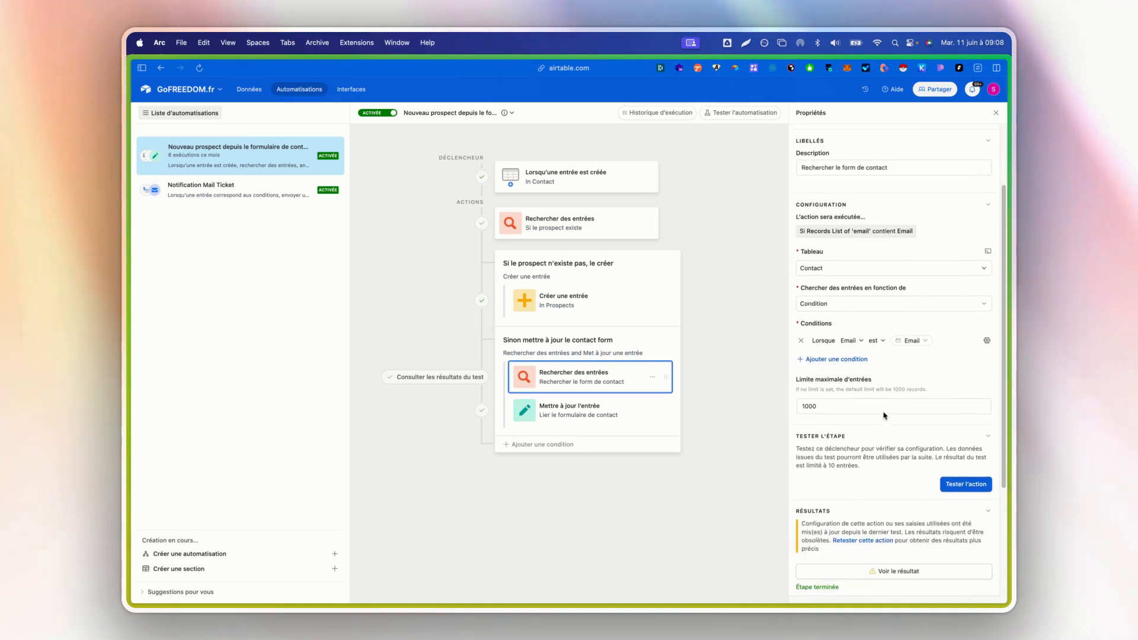
click(849, 341)
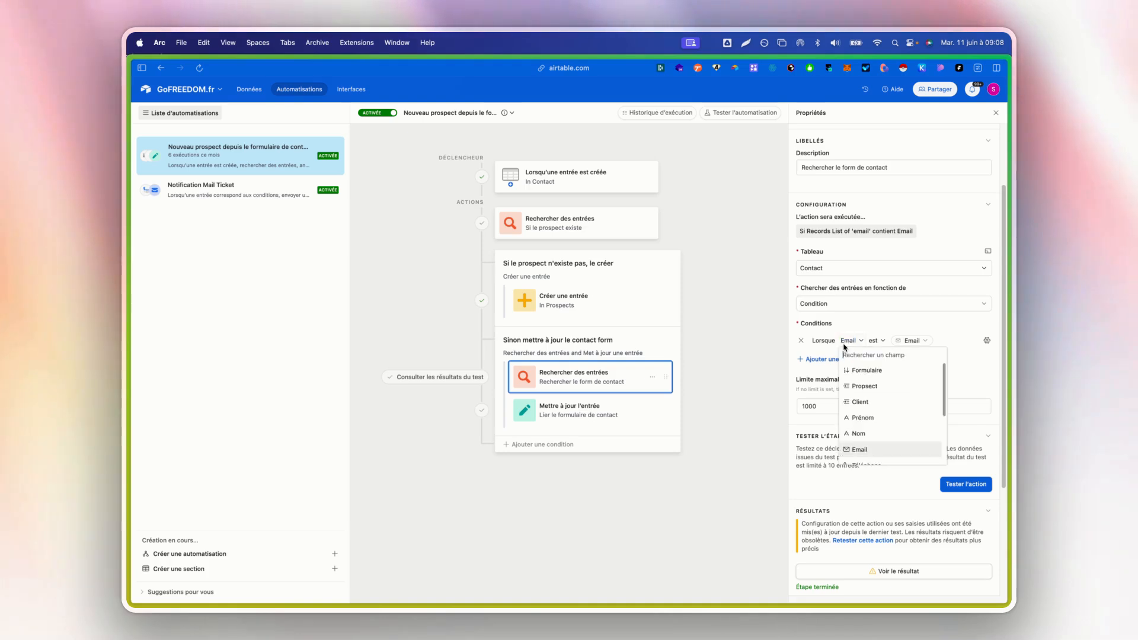
click(920, 344)
click(919, 364)
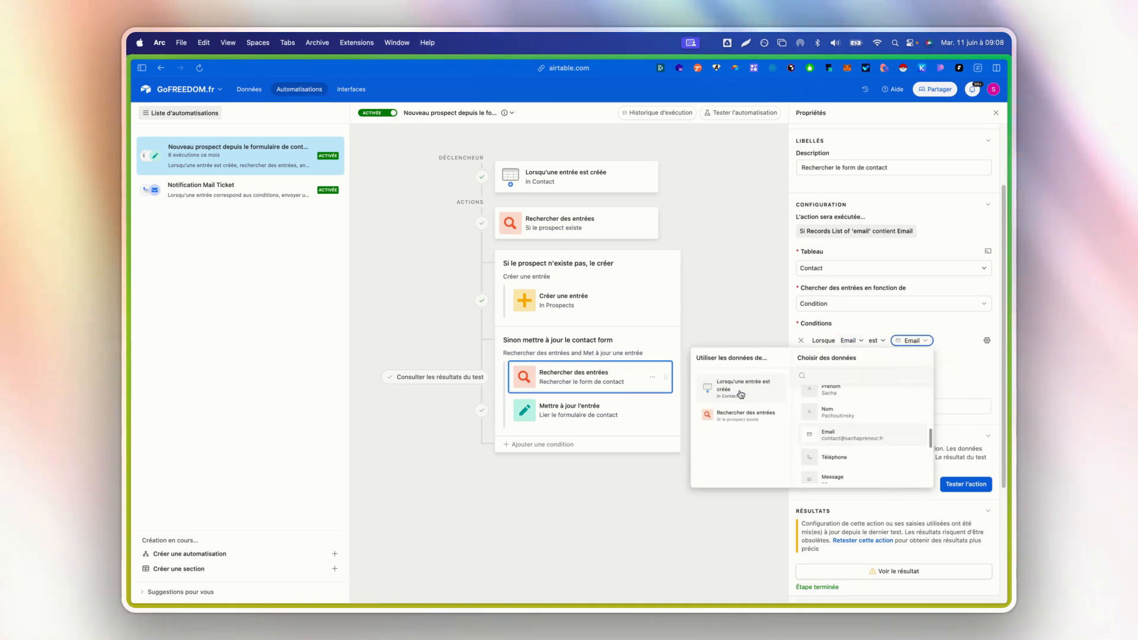
click(884, 324)
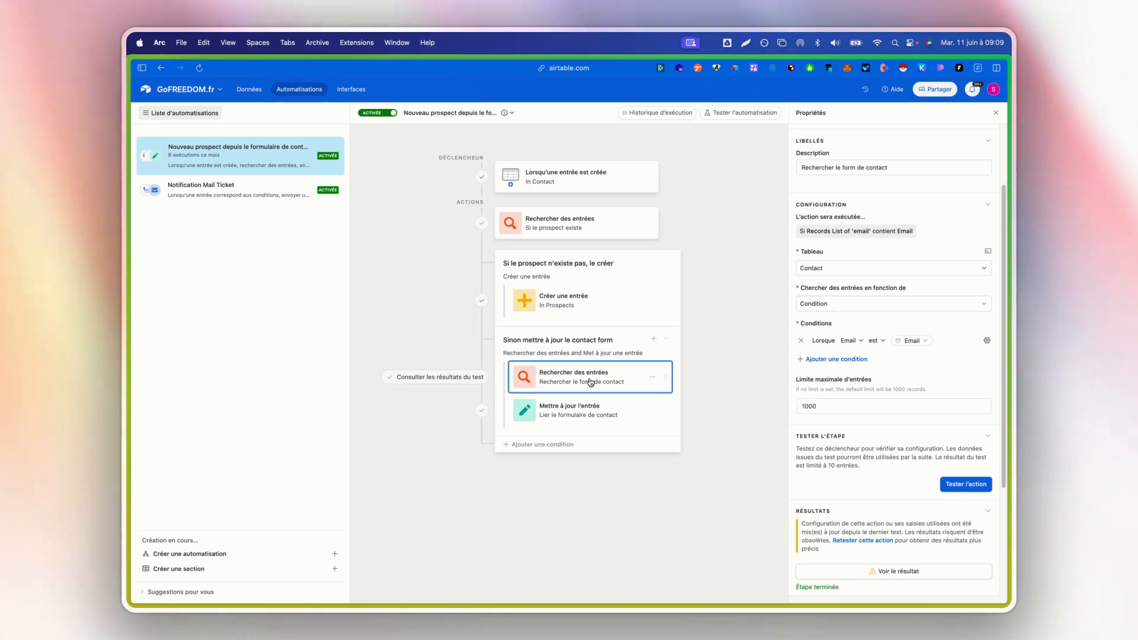
- Review the Lier le formulaire de contact update action in Prospects, including the data source of its ID de l'entrée token
click(585, 405)
scroll(882, 364, up, 3)
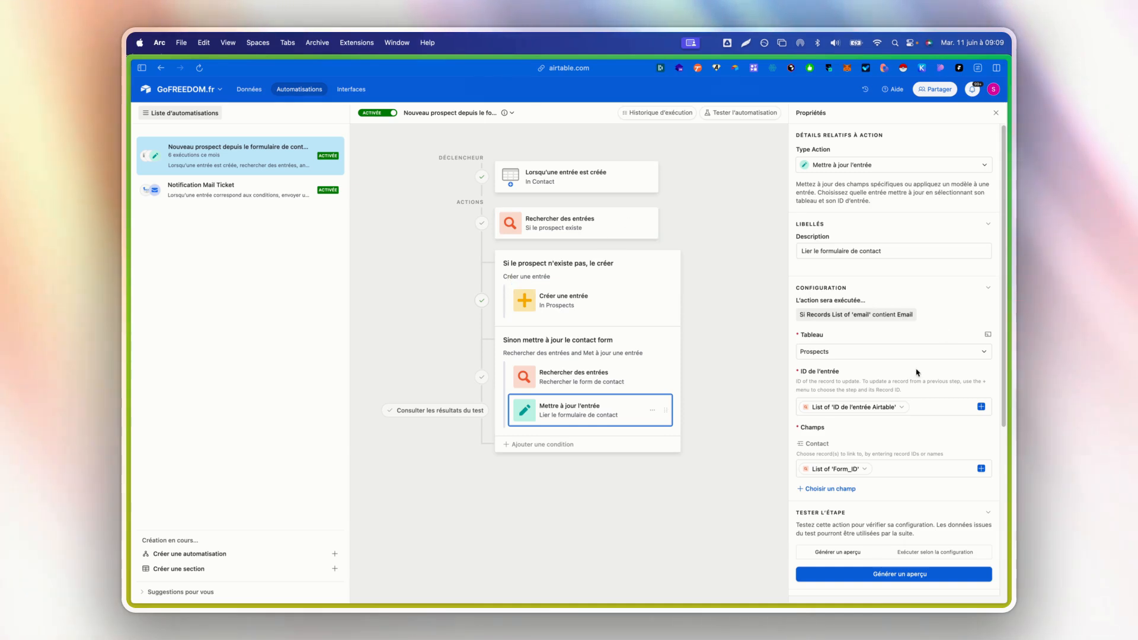
click(902, 407)
click(853, 432)
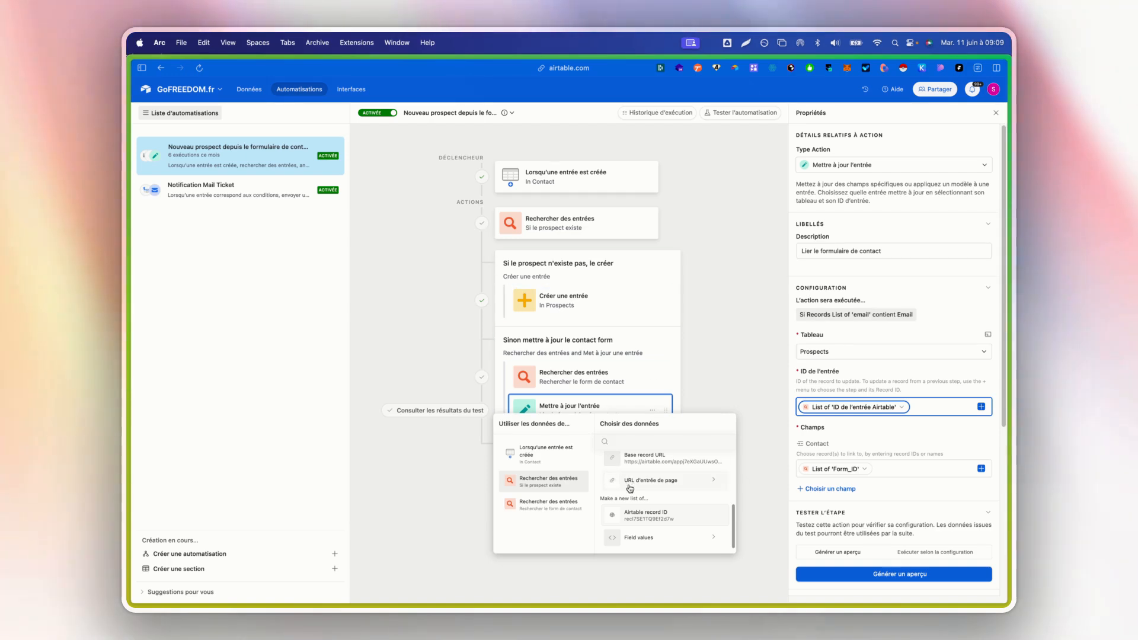
scroll(632, 503, up, 3)
scroll(641, 498, down, 3)
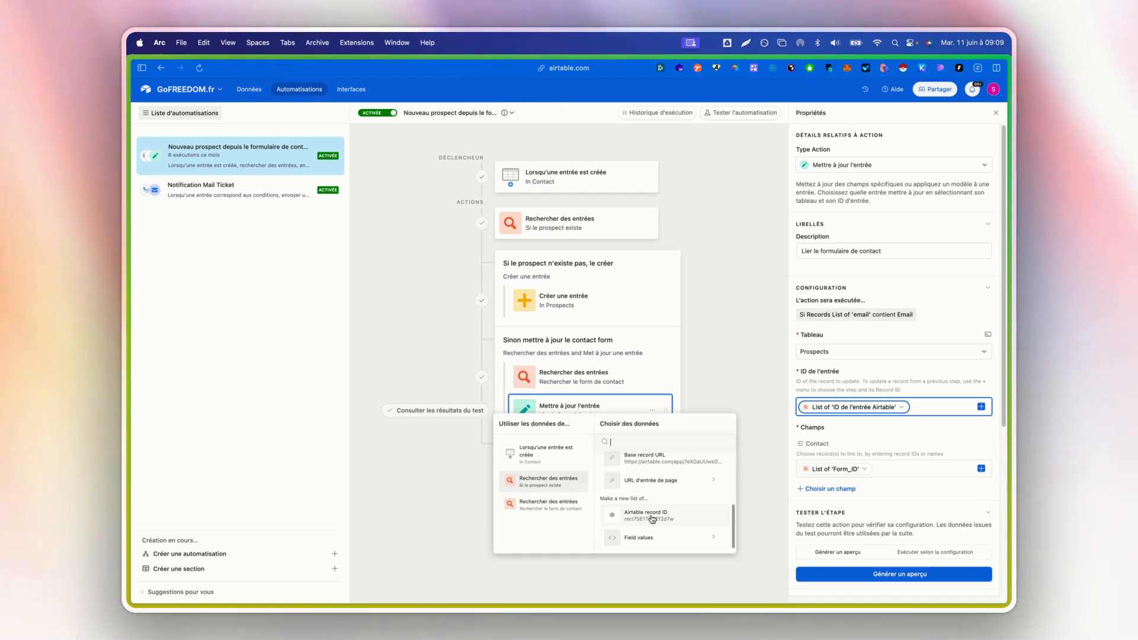
click(891, 445)
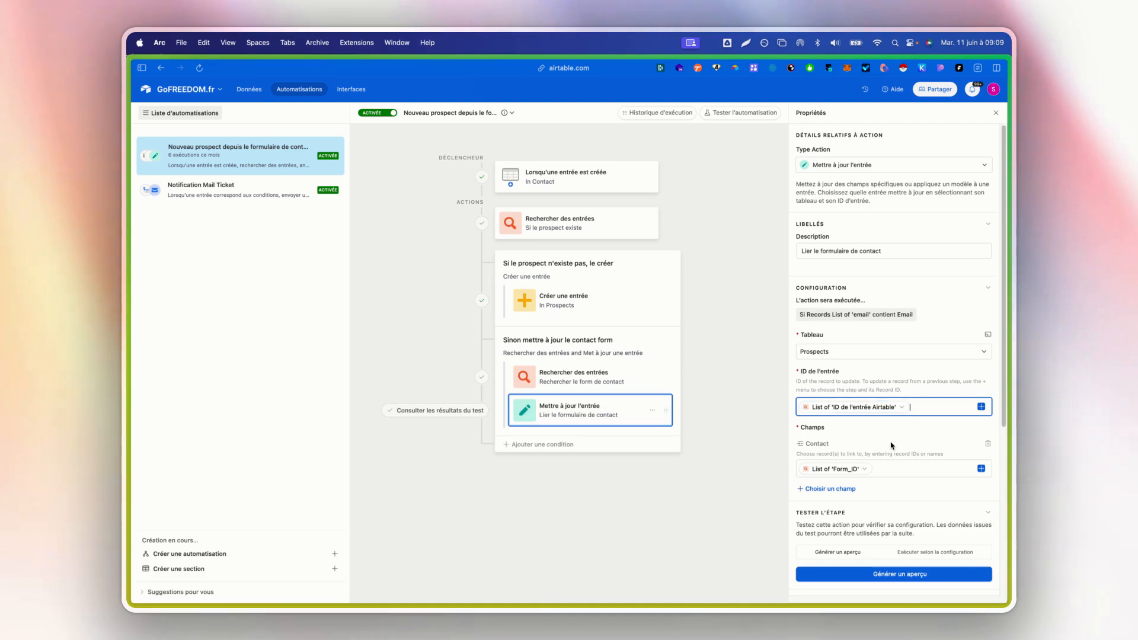
- Trace the update action's Contact field token, List of 'Form_ID', back to the Rechercher le form de contact search
click(887, 468)
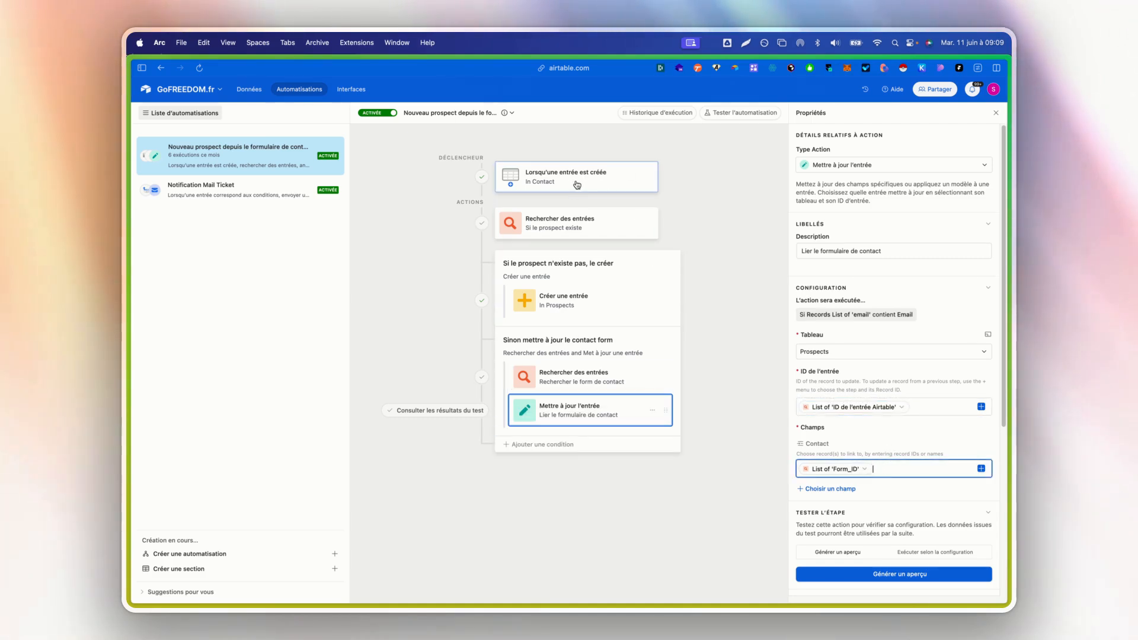
click(870, 469)
key(Escape)
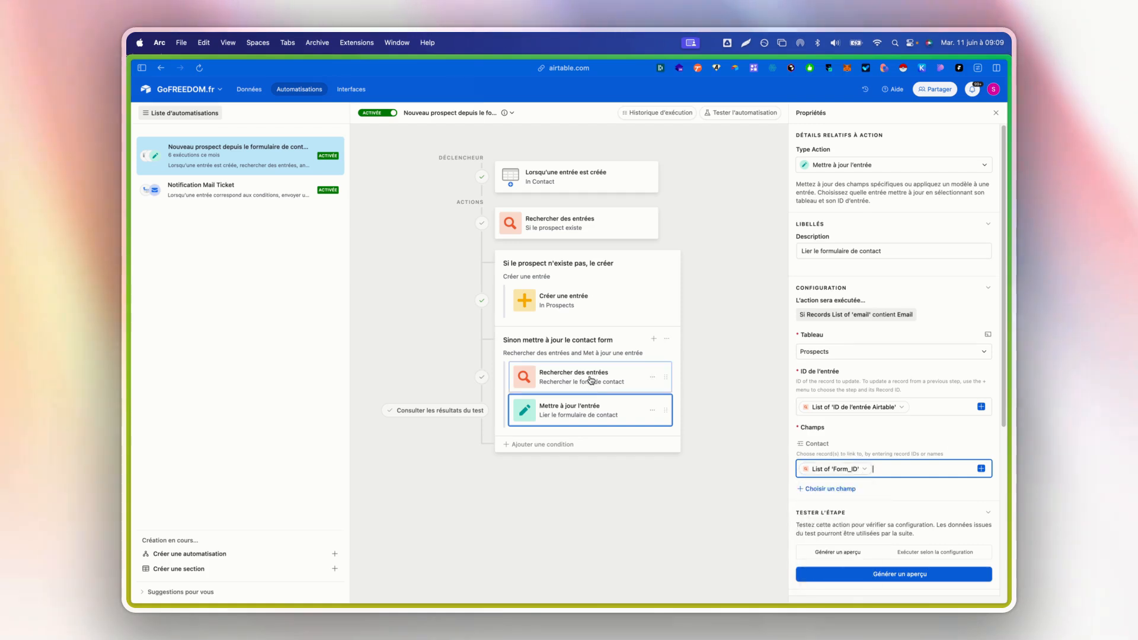
click(591, 381)
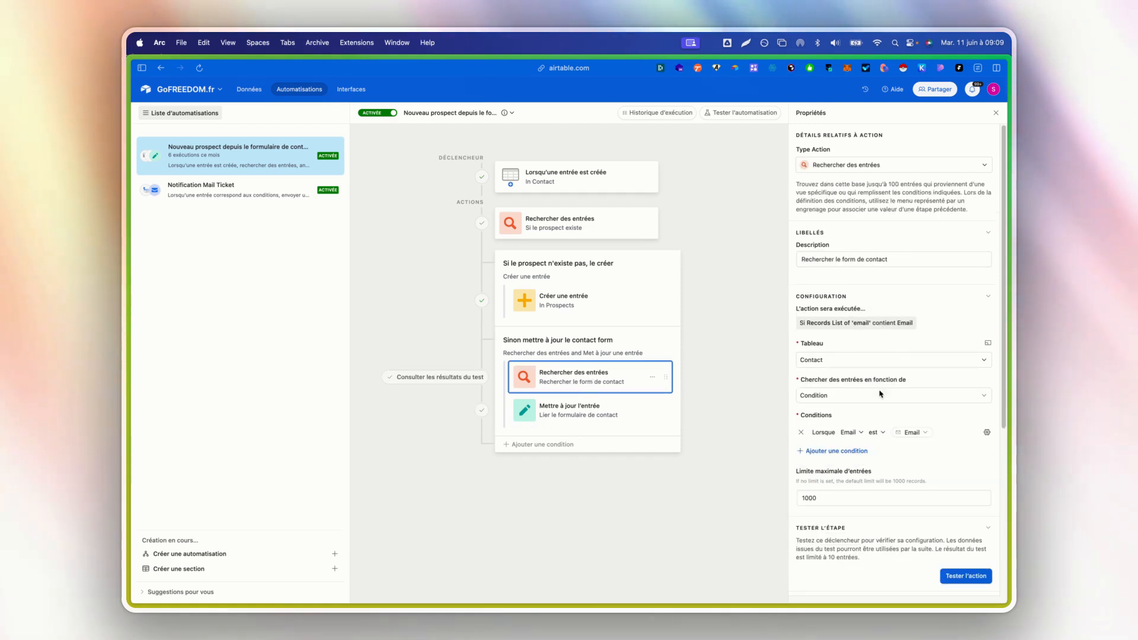
click(583, 409)
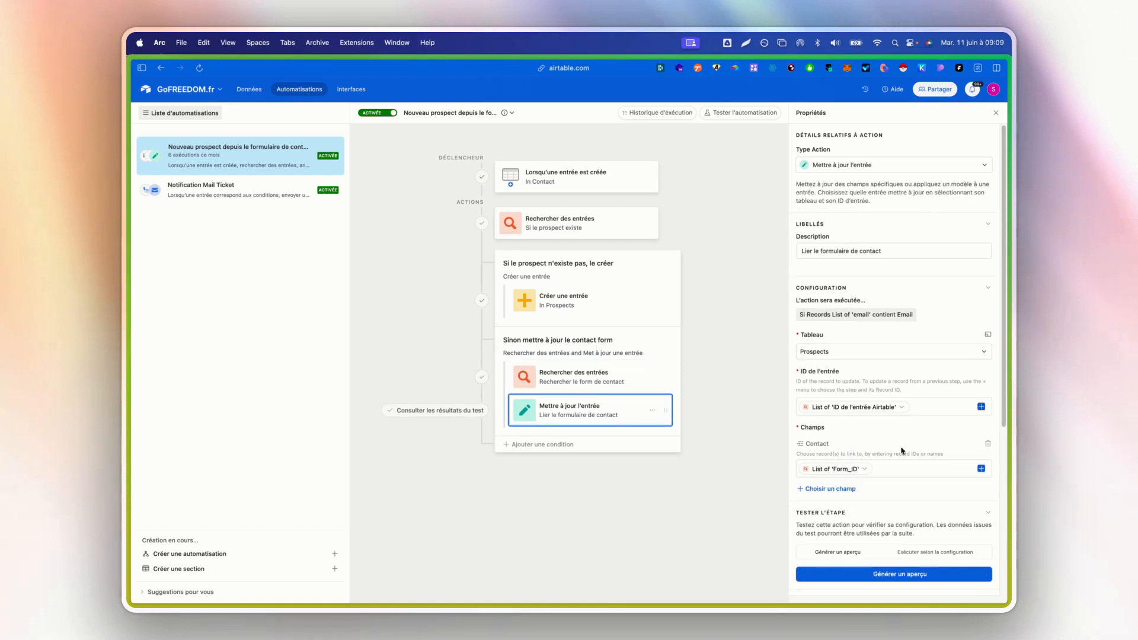
click(976, 467)
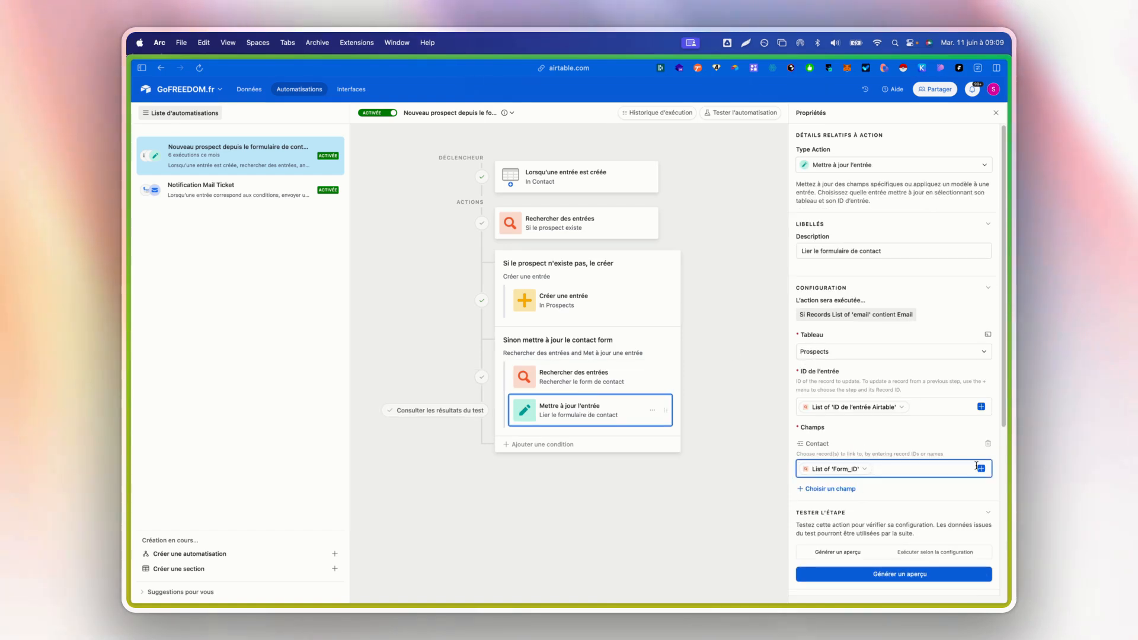
click(866, 470)
click(853, 494)
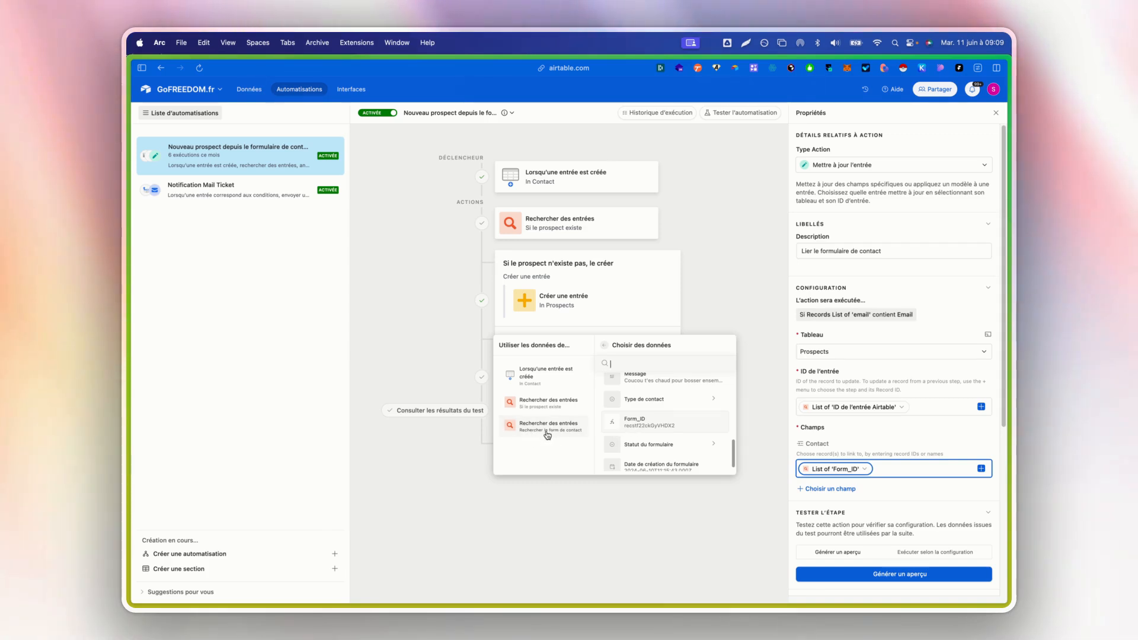
click(727, 503)
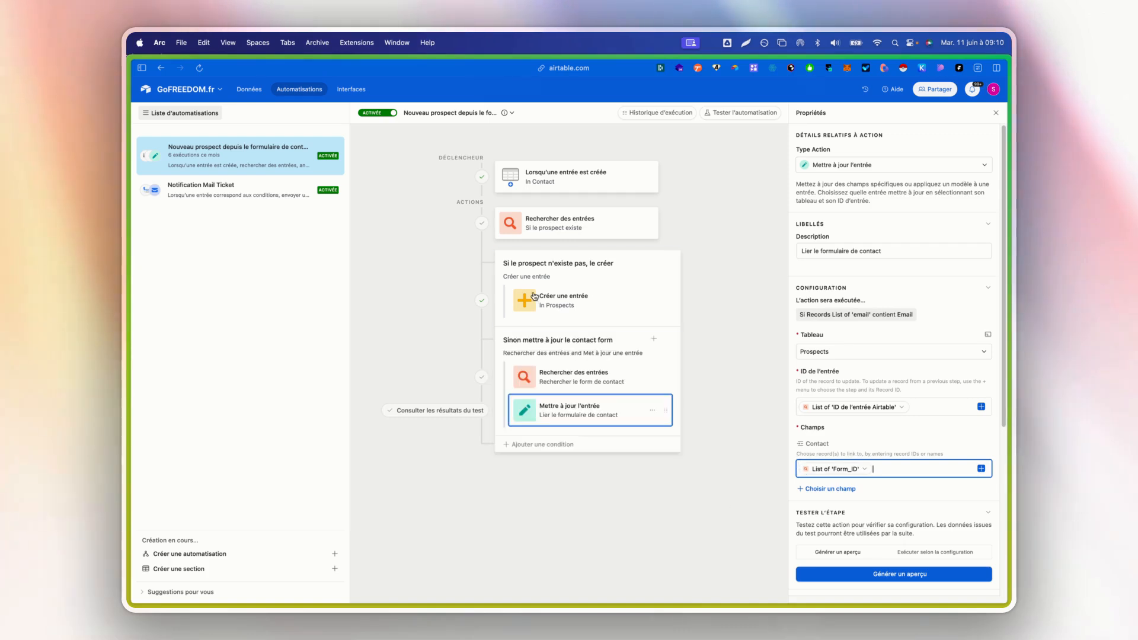
- Inspect linked Contact entry 7 from the Prospects table, including its Statut du formulaire options, and return to the automations
click(250, 90)
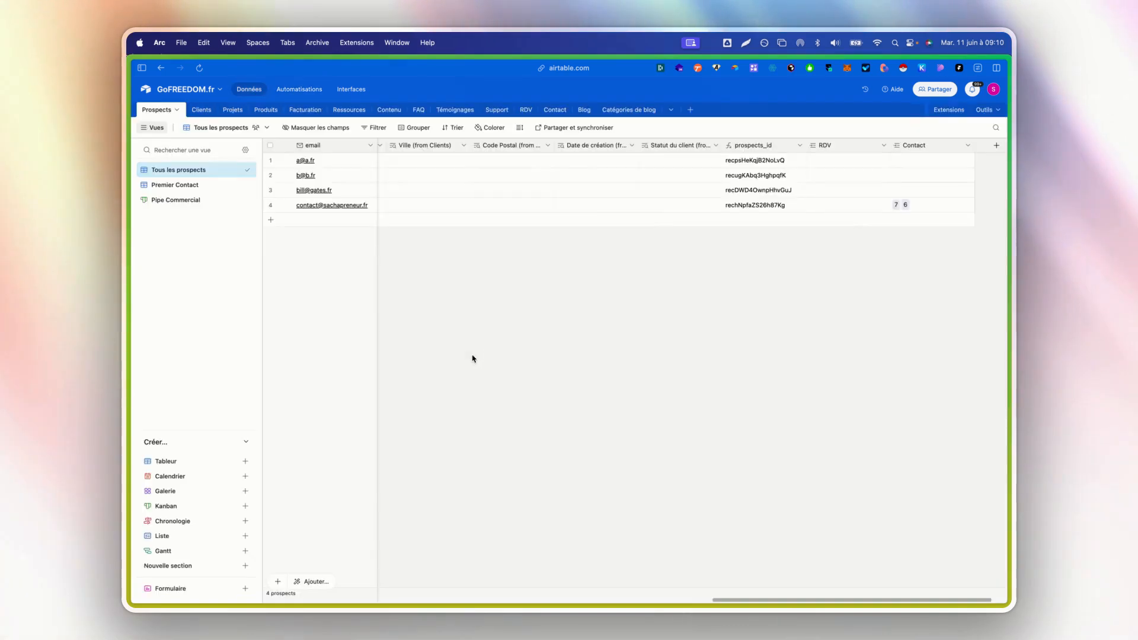
click(896, 205)
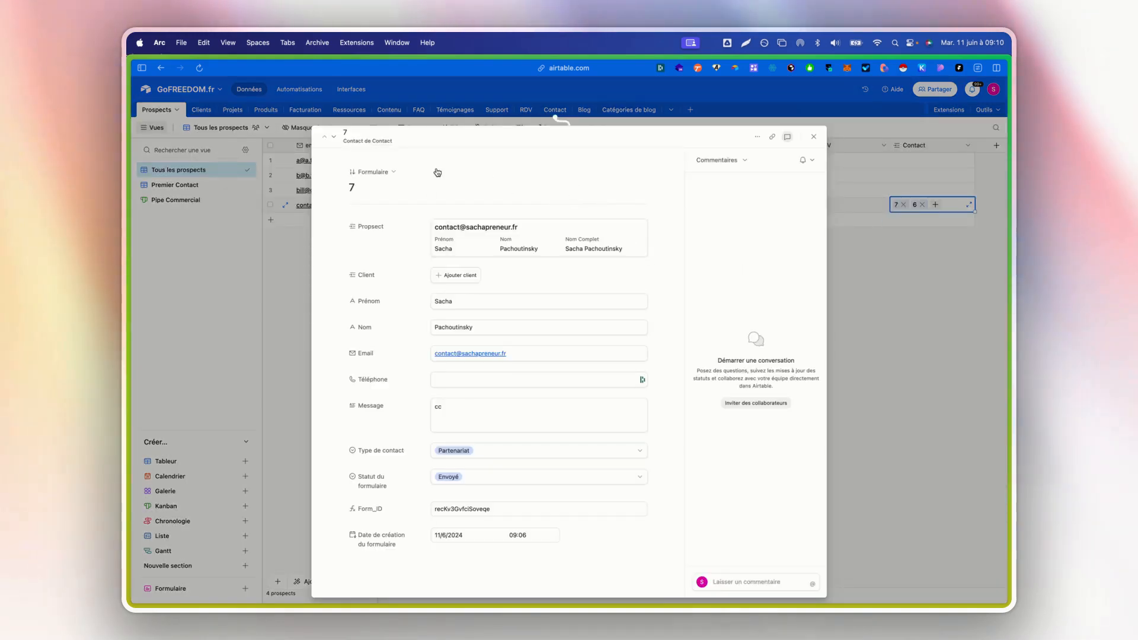
click(478, 476)
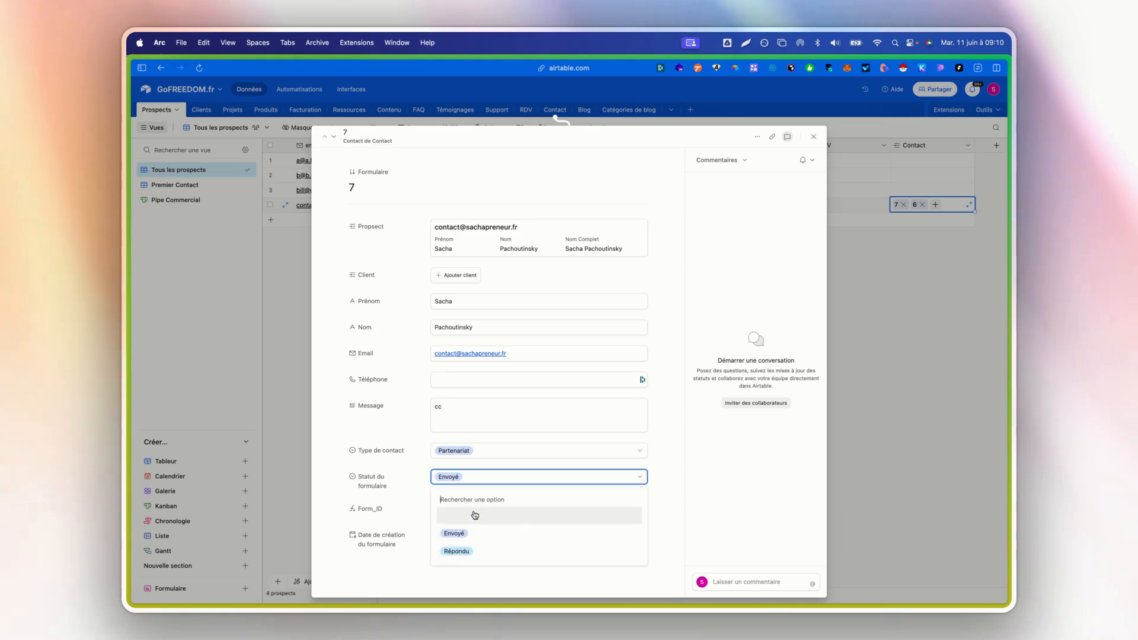
click(335, 431)
click(847, 360)
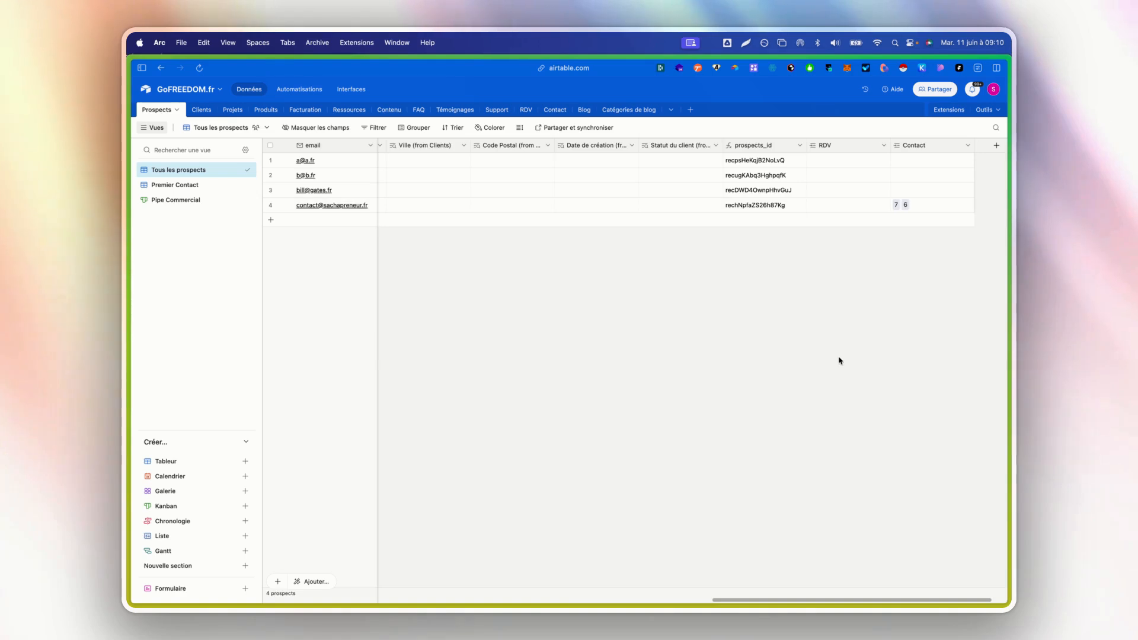
click(299, 89)
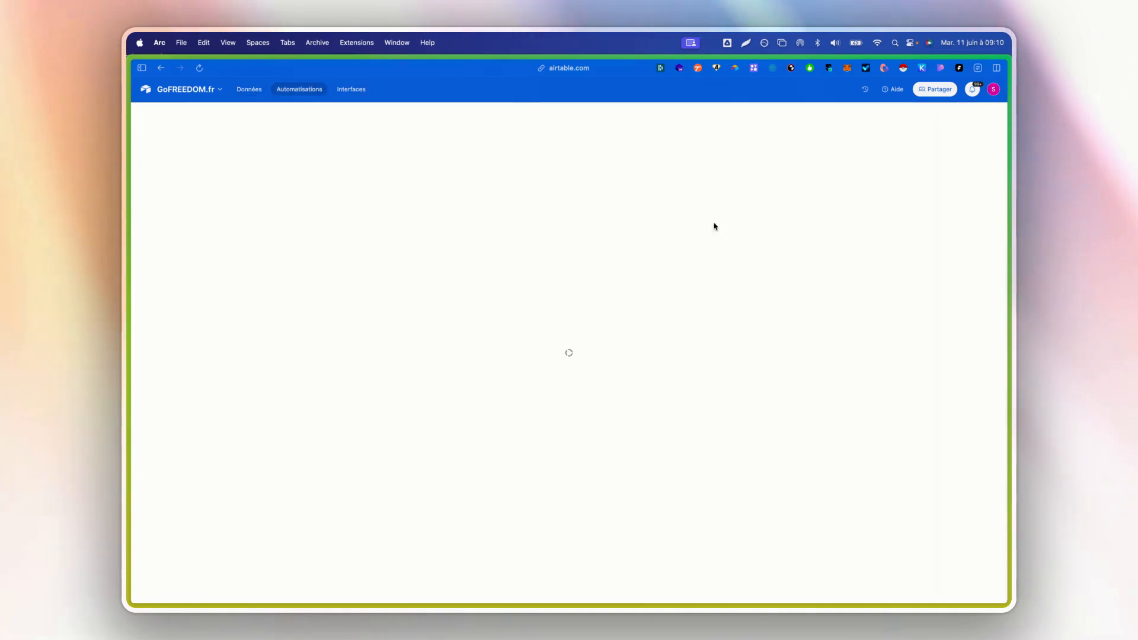